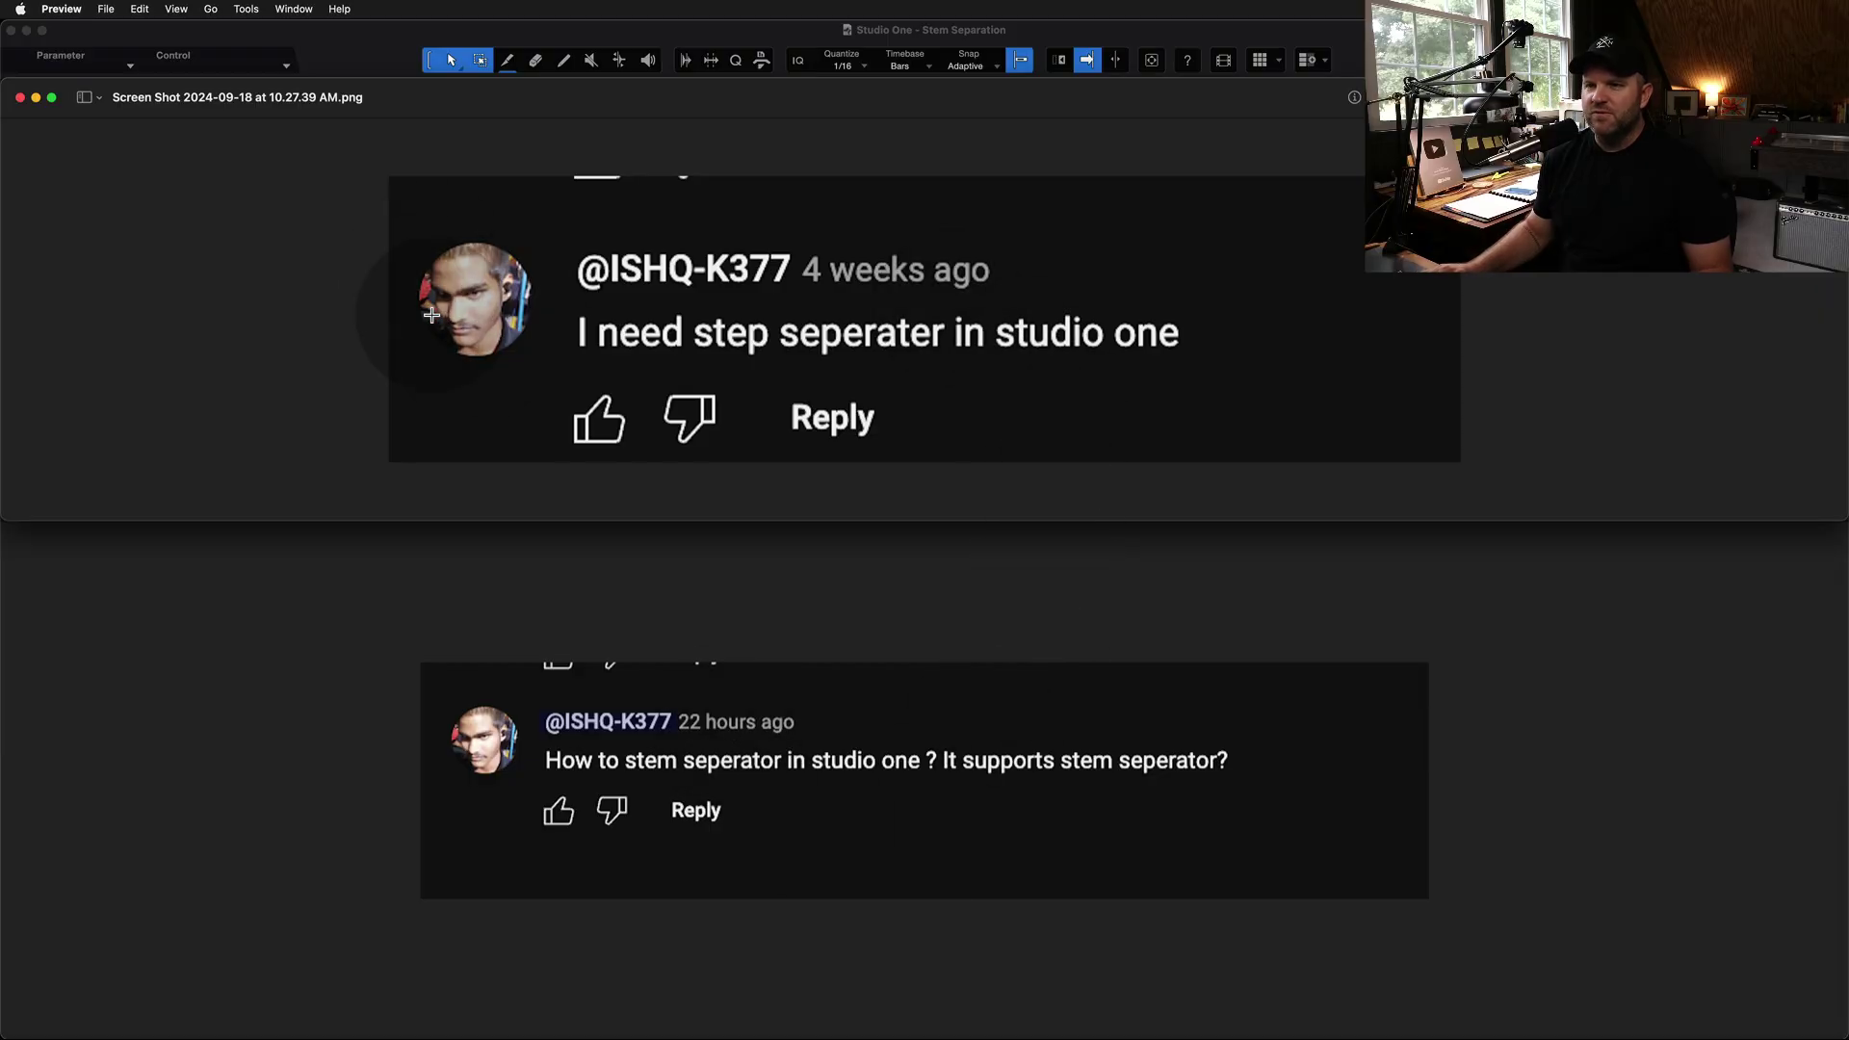
{"action": "key", "text": "super+Tab"}
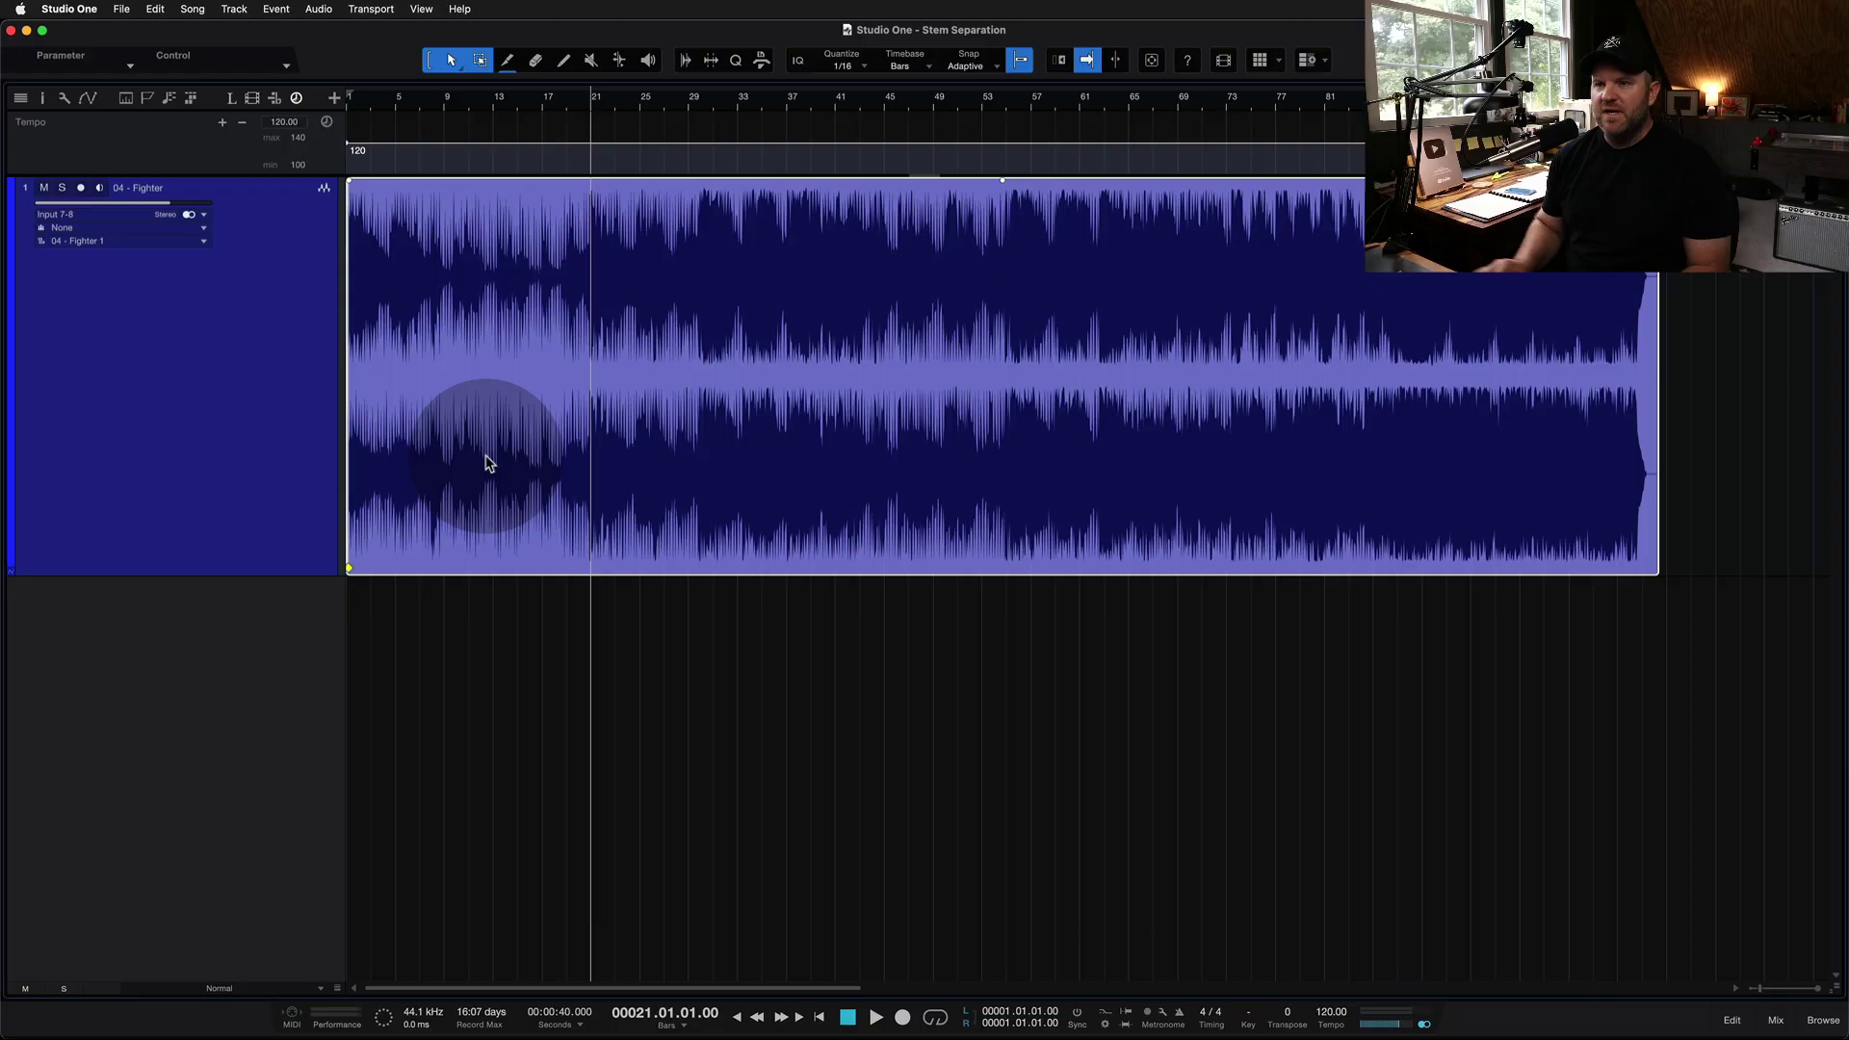
{"action": "scroll", "coordinate": [507, 463], "scroll_direction": "up", "scroll_amount": 3}
{"action": "key", "text": "space"}
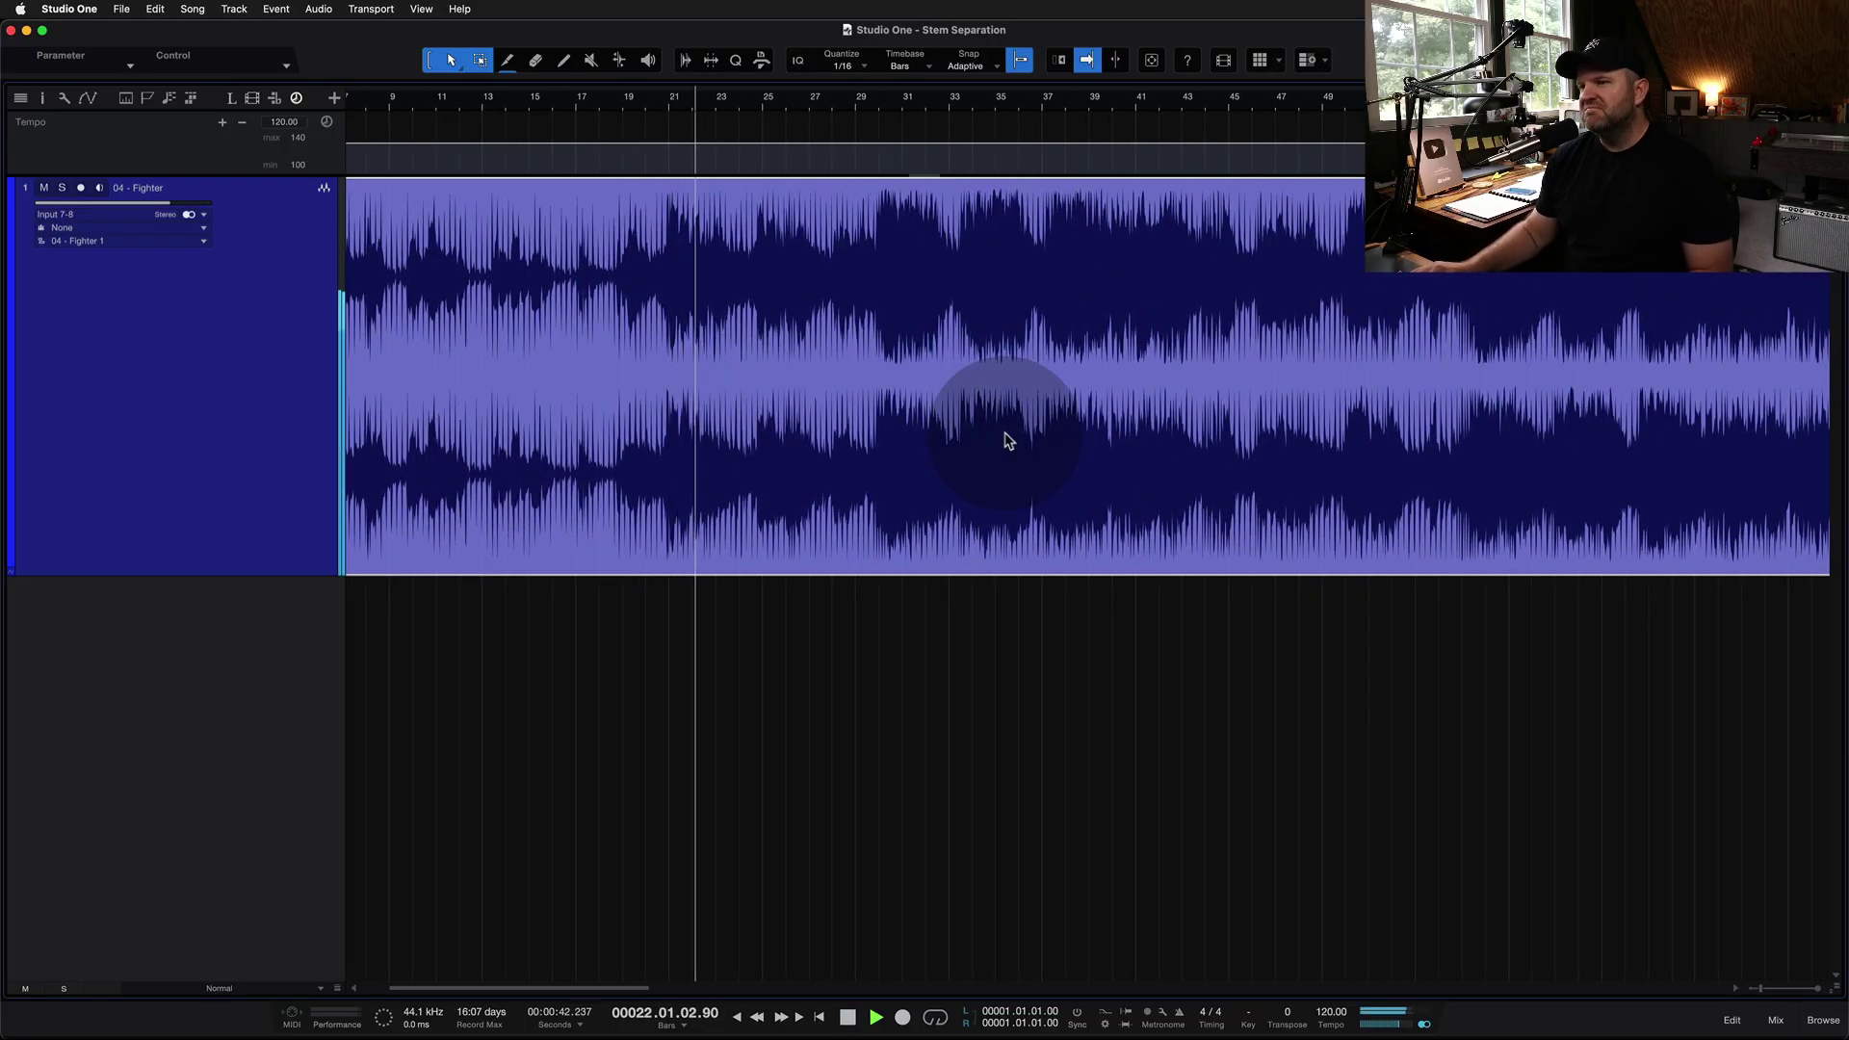
{"action": "scroll", "coordinate": [1005, 435], "scroll_direction": "down", "scroll_amount": 3}
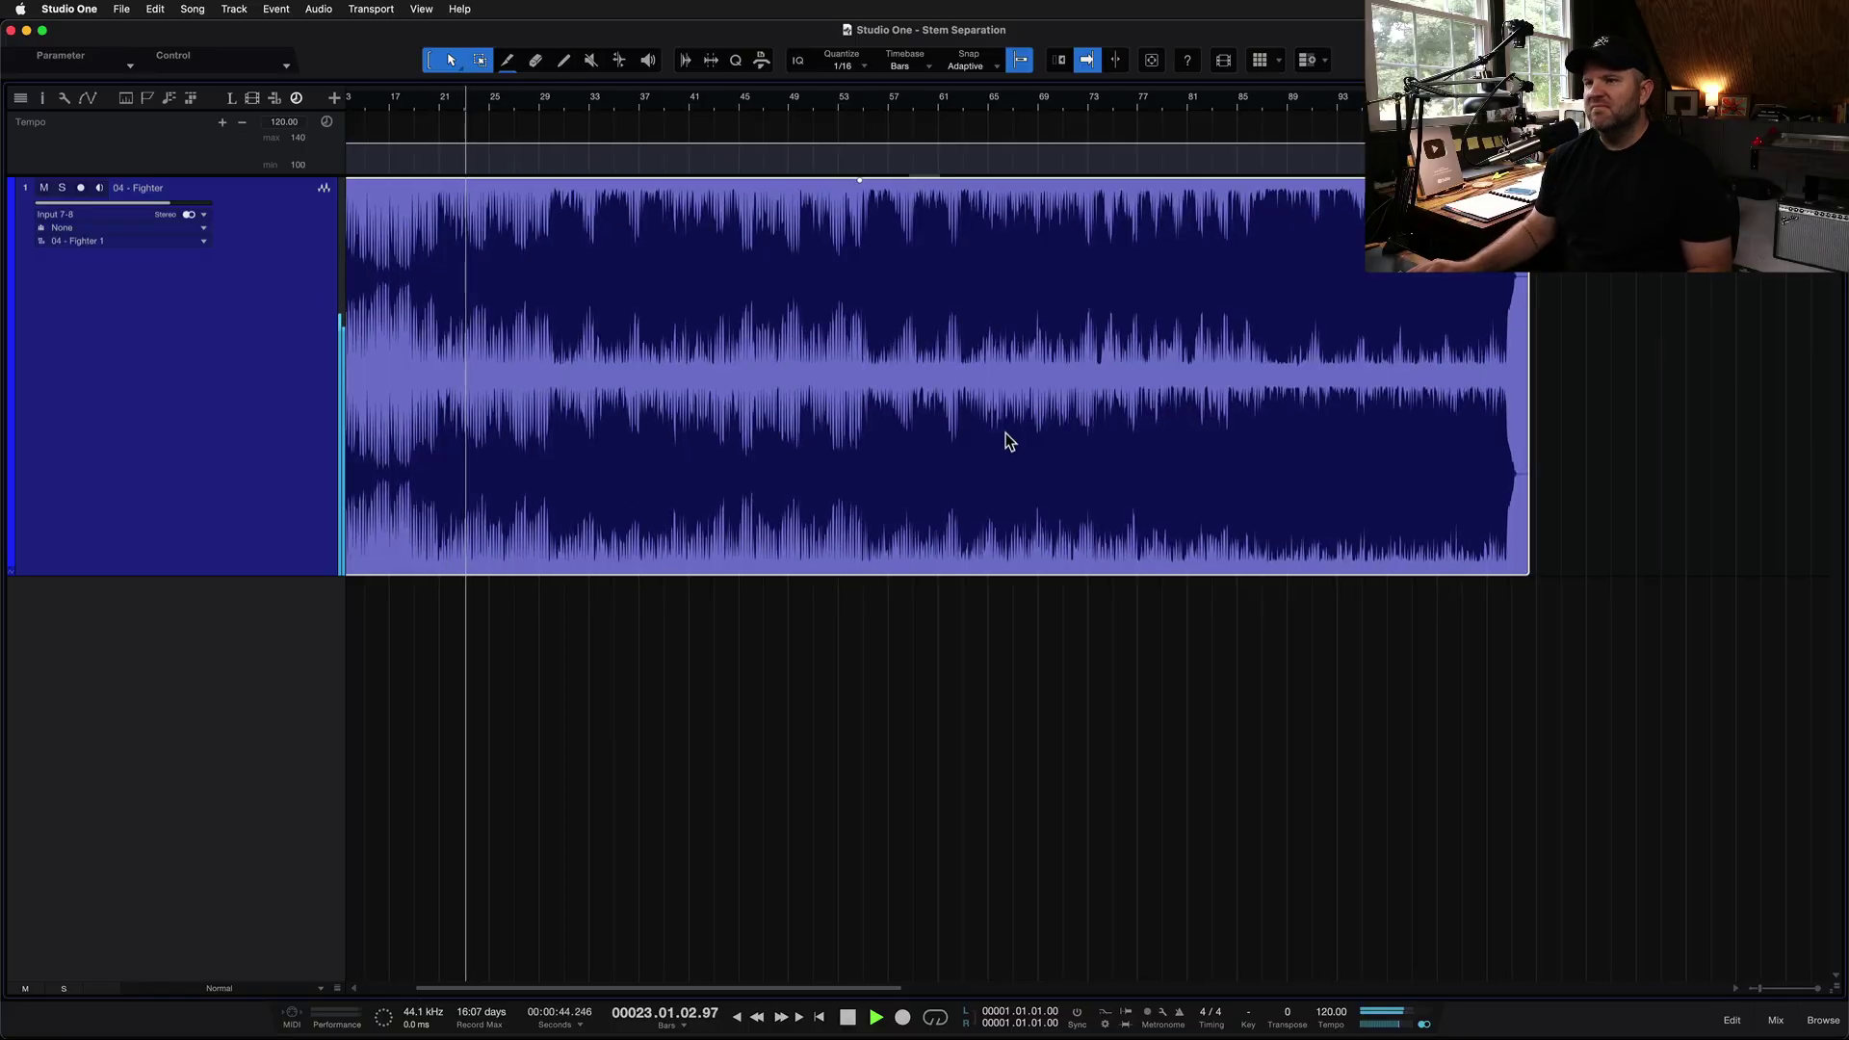
{"action": "key", "text": "space"}
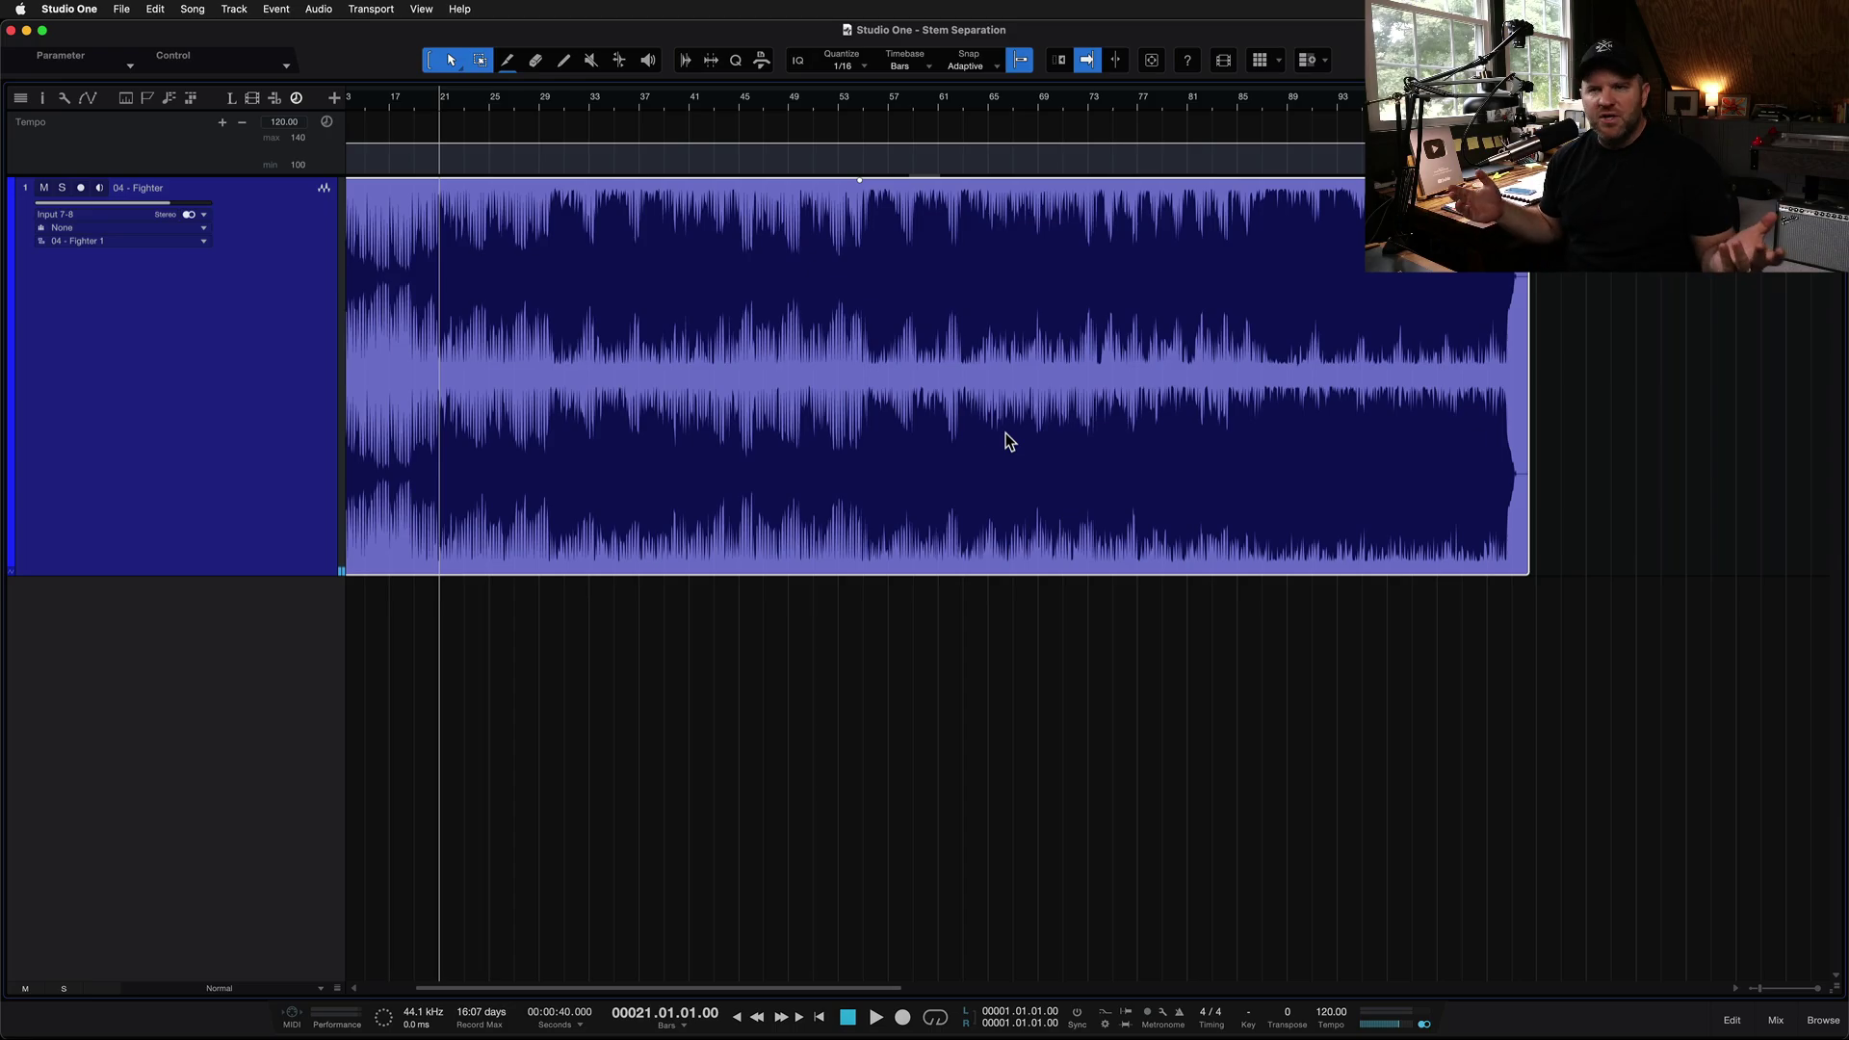
{"action": "scroll", "coordinate": [438, 431], "scroll_direction": "up", "scroll_amount": 3}
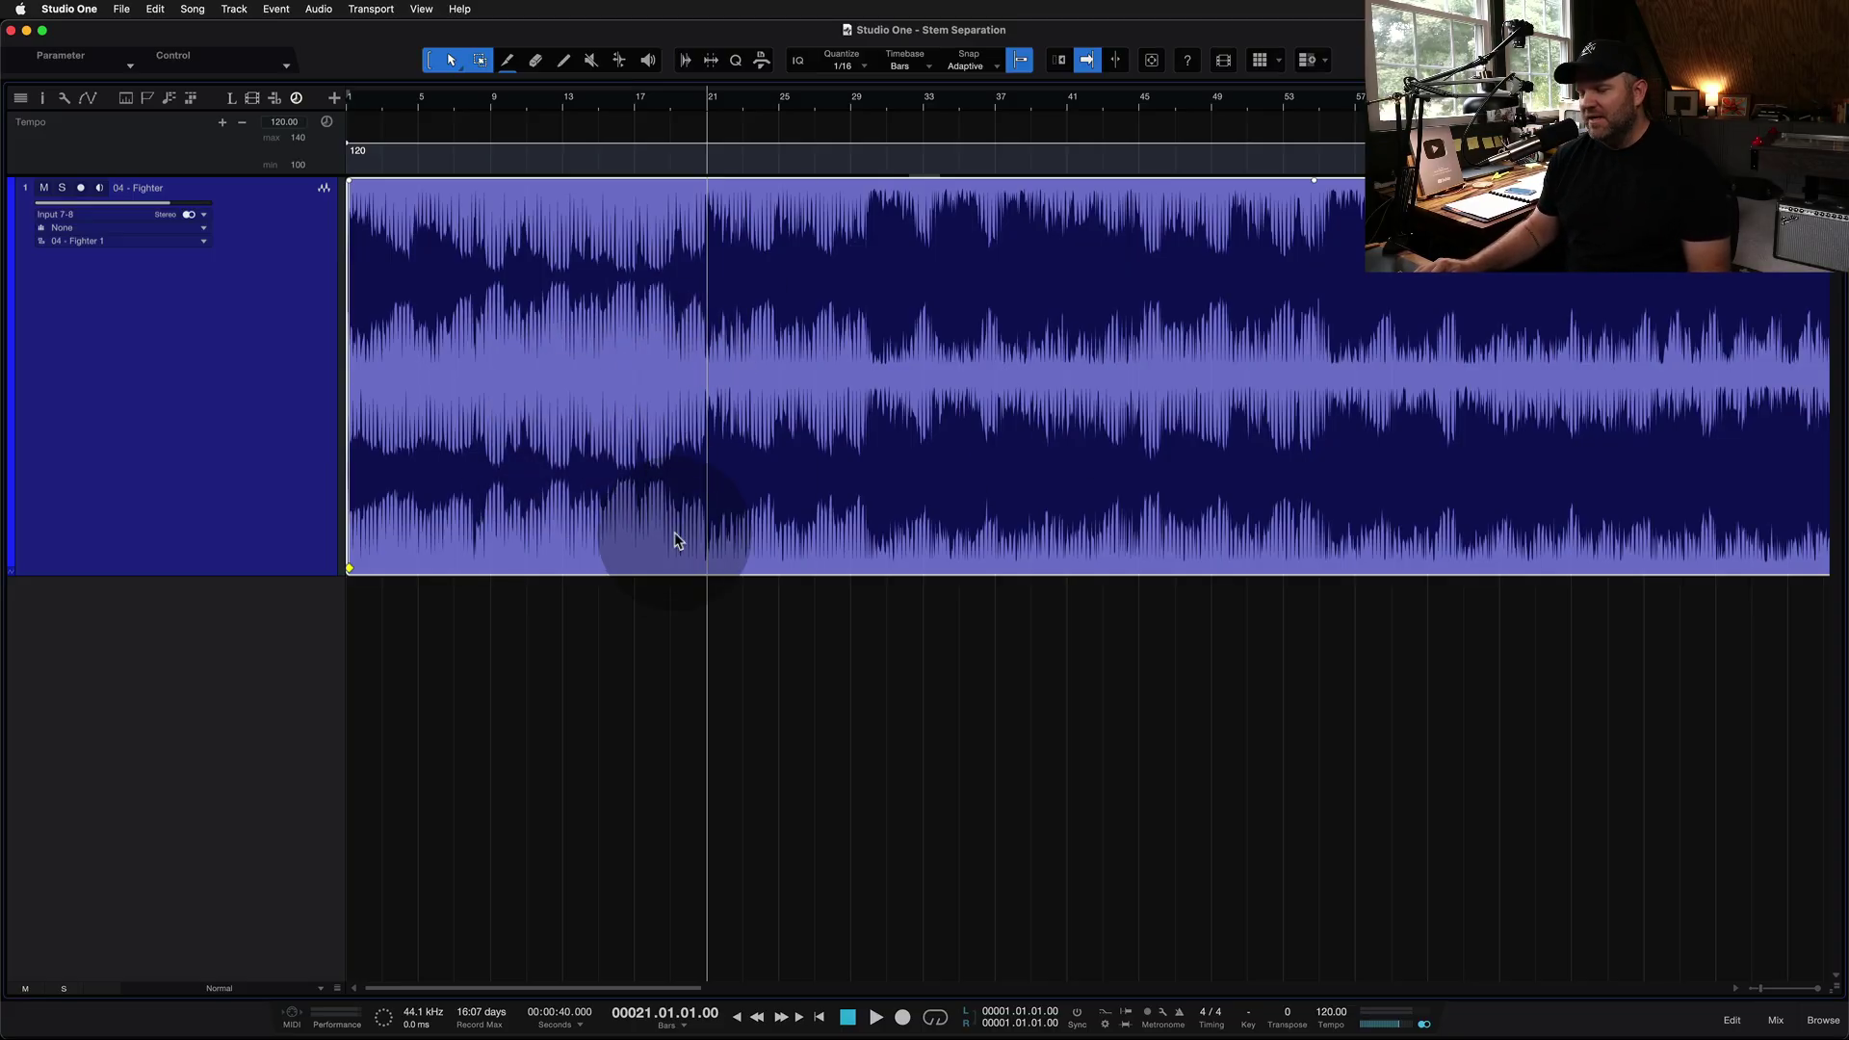
Separate the Fighter event into Vocals, Drums, Bass and Other stems, keeping all four checked
{"action": "right_click", "coordinate": [568, 536]}
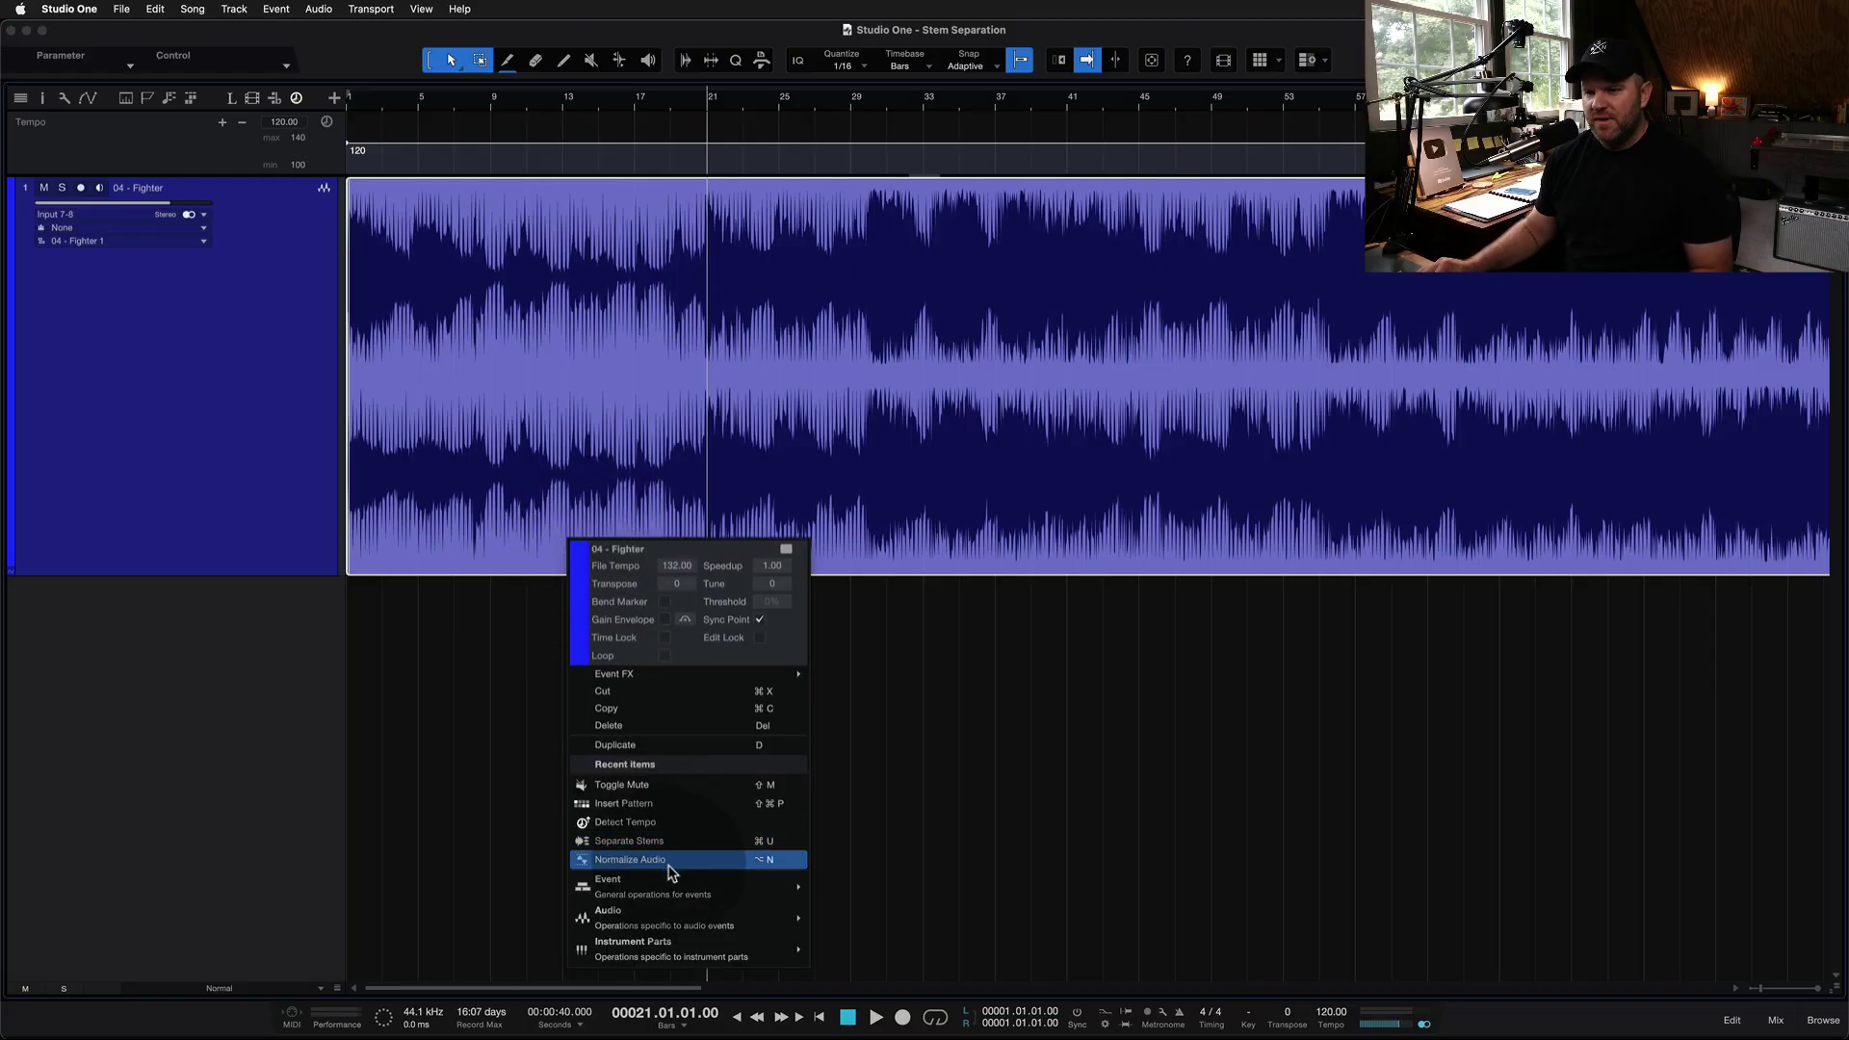
{"action": "mouse_move", "coordinate": [592, 910]}
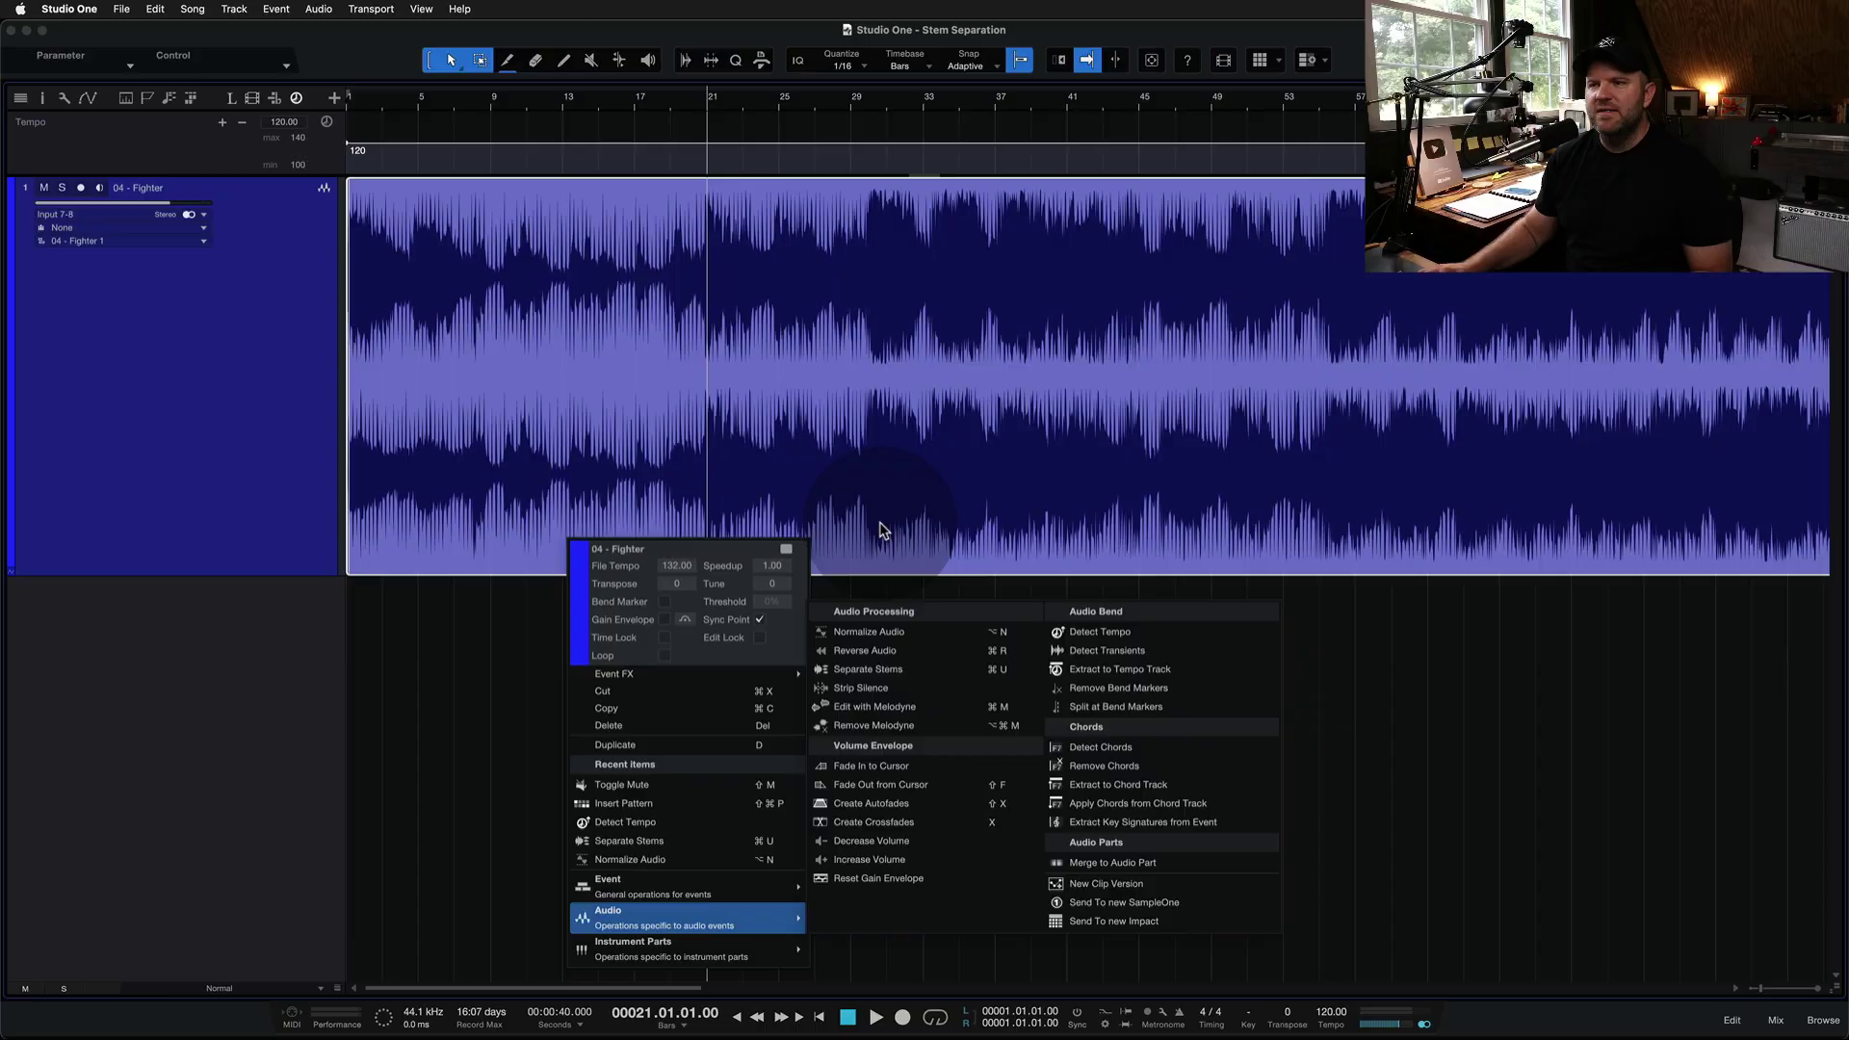
{"action": "left_click", "coordinate": [879, 530]}
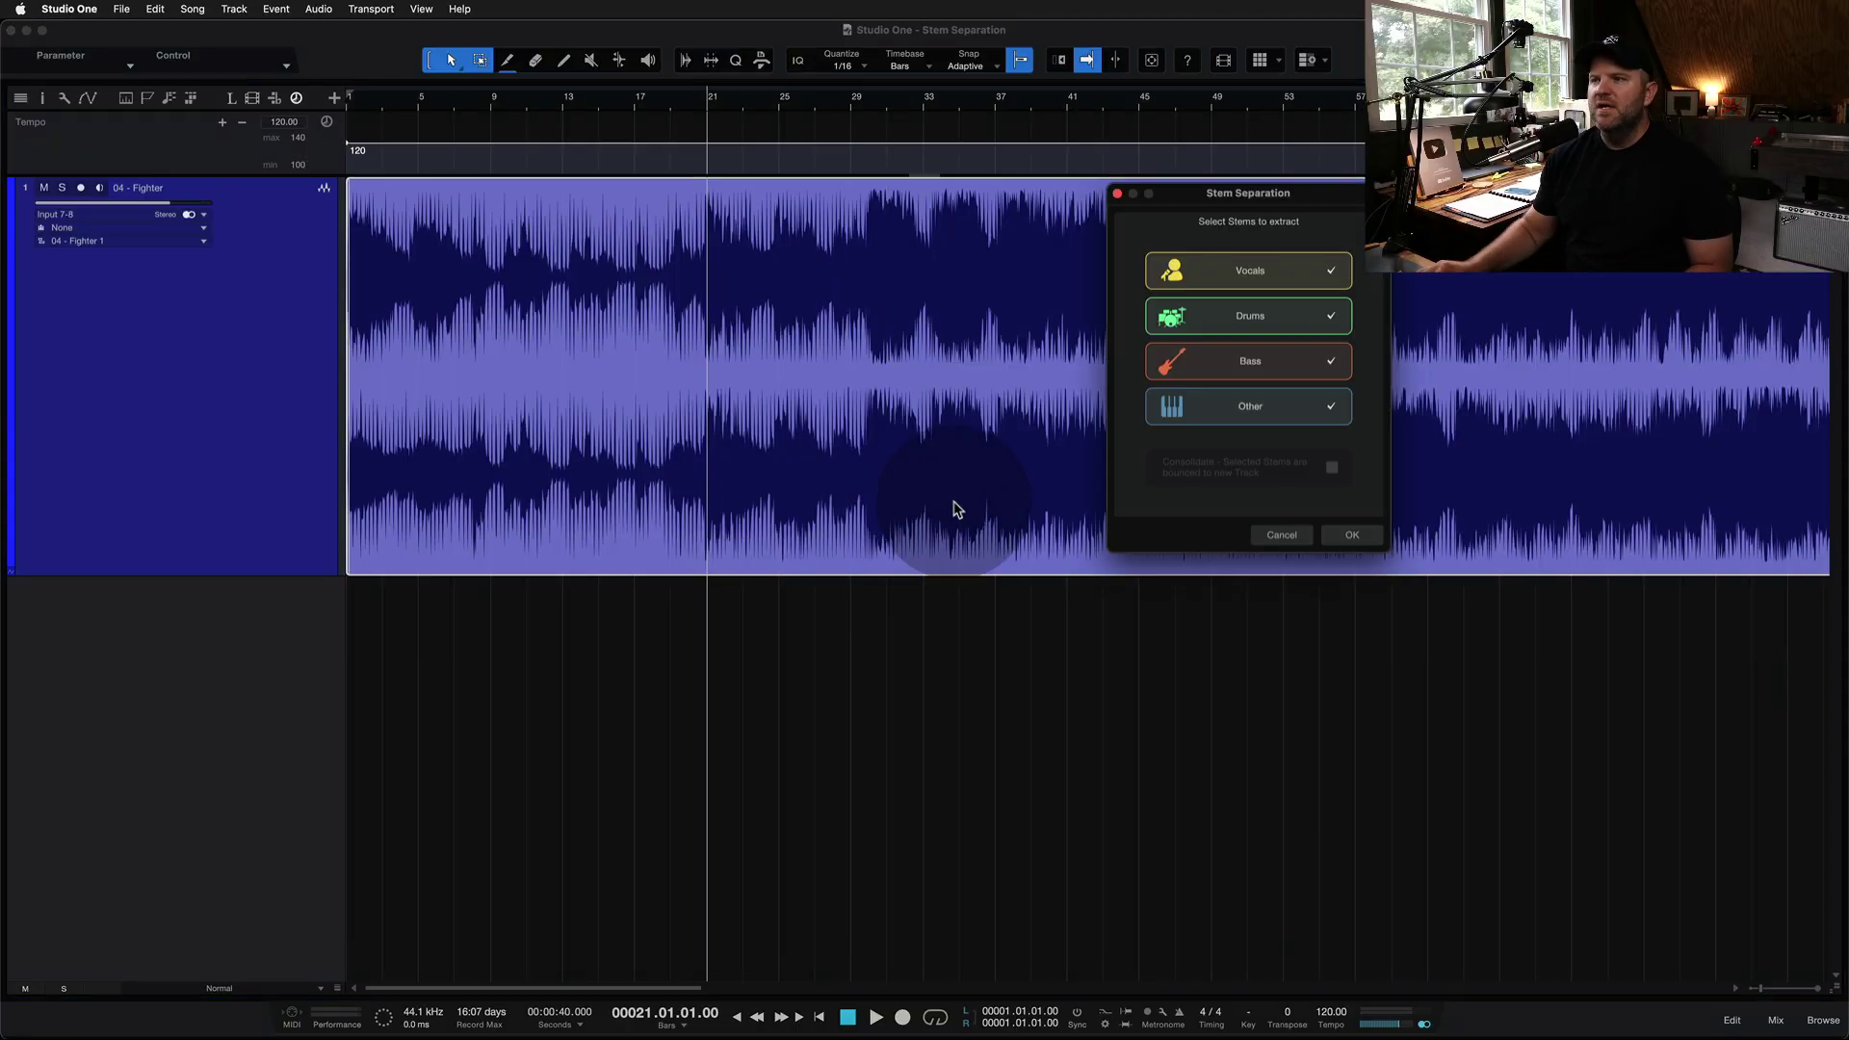
{"action": "left_click_drag", "start_coordinate": [1230, 201], "coordinate": [443, 200]}
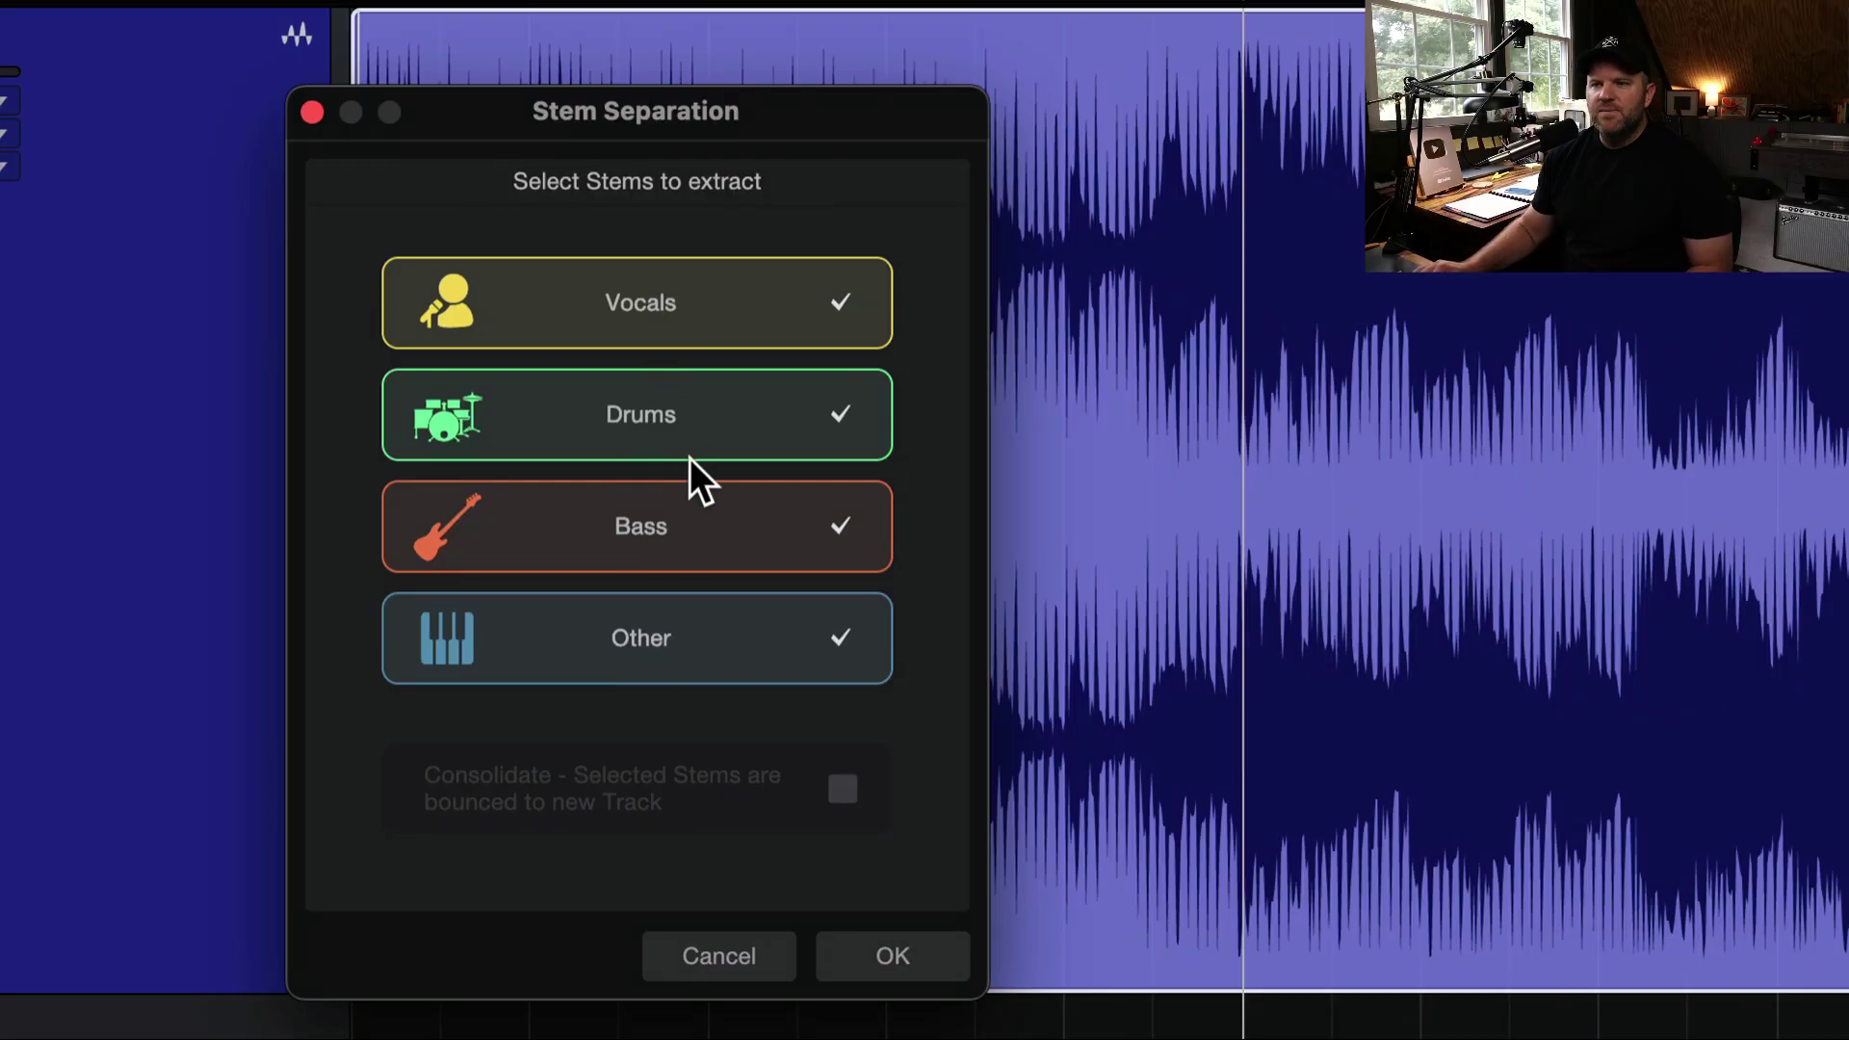
{"action": "left_click", "coordinate": [688, 453]}
{"action": "left_click", "coordinate": [680, 539]}
{"action": "left_click", "coordinate": [678, 603]}
{"action": "left_click", "coordinate": [673, 409]}
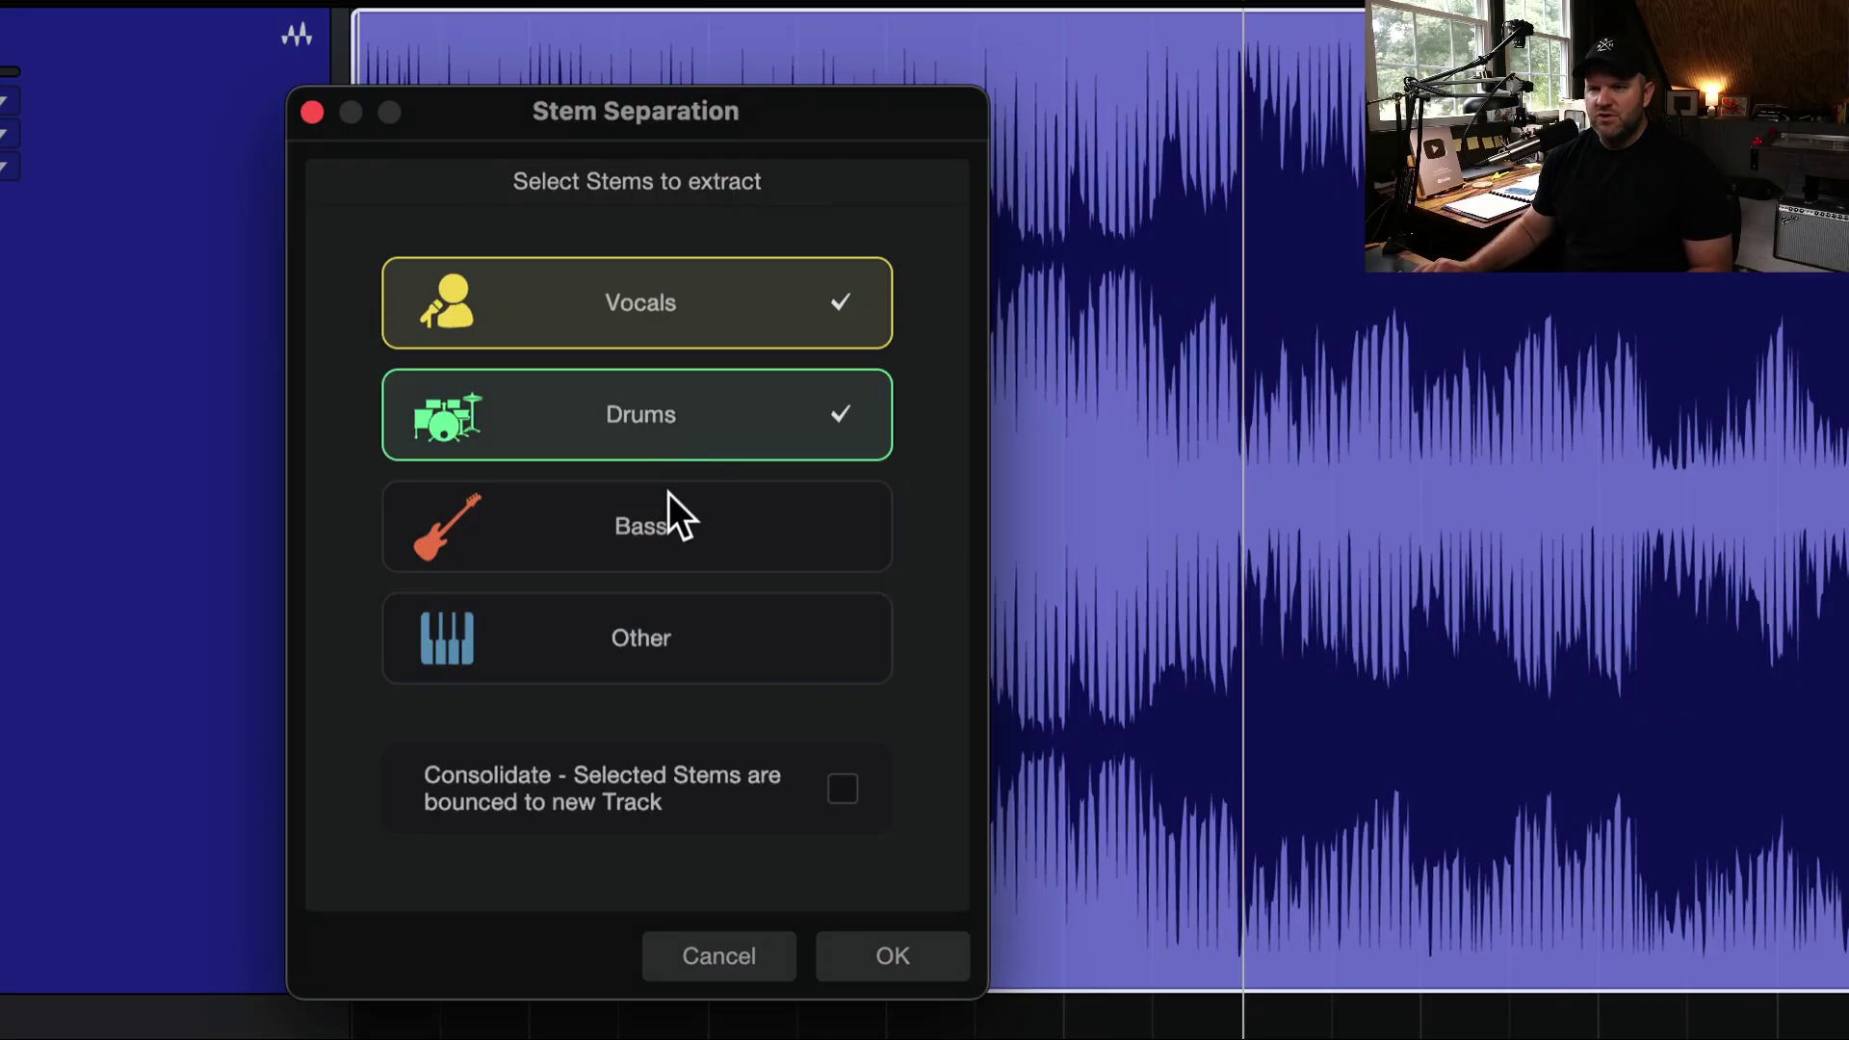
{"action": "left_click", "coordinate": [669, 501]}
{"action": "left_click", "coordinate": [664, 609]}
{"action": "left_click", "coordinate": [677, 325]}
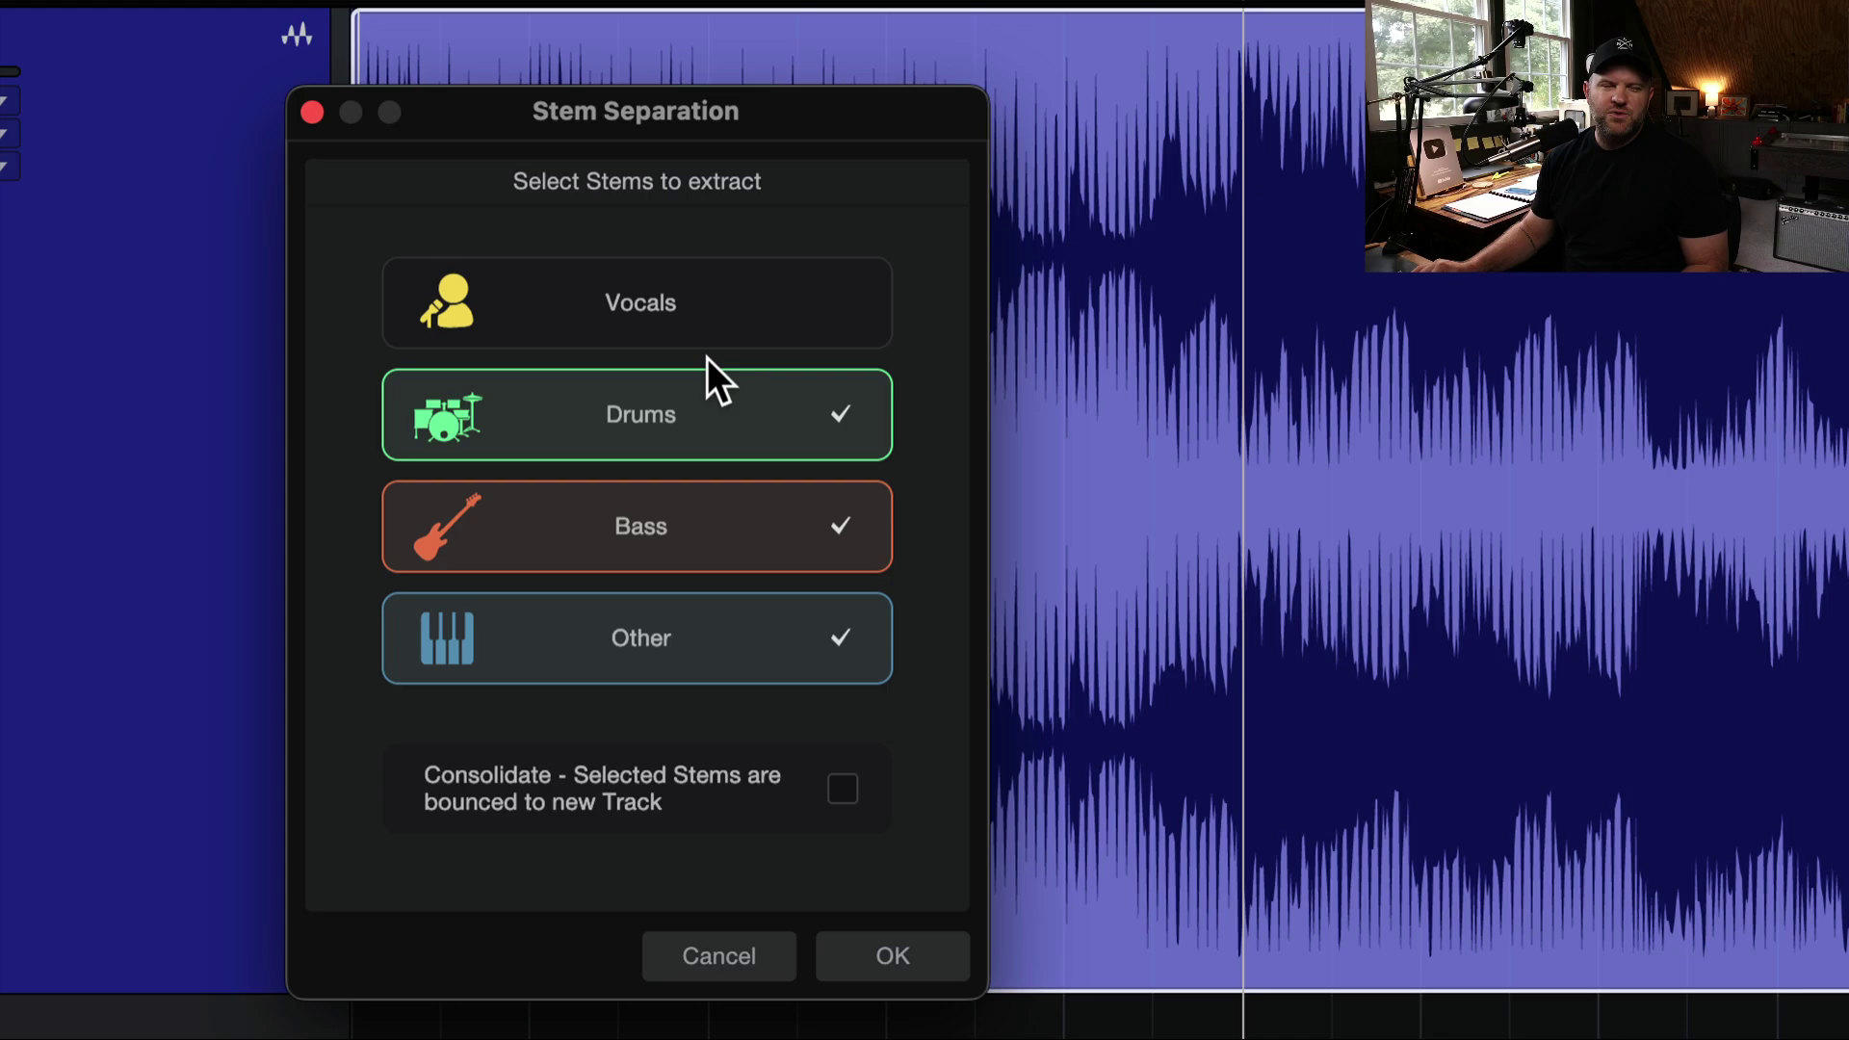
{"action": "left_click", "coordinate": [689, 324]}
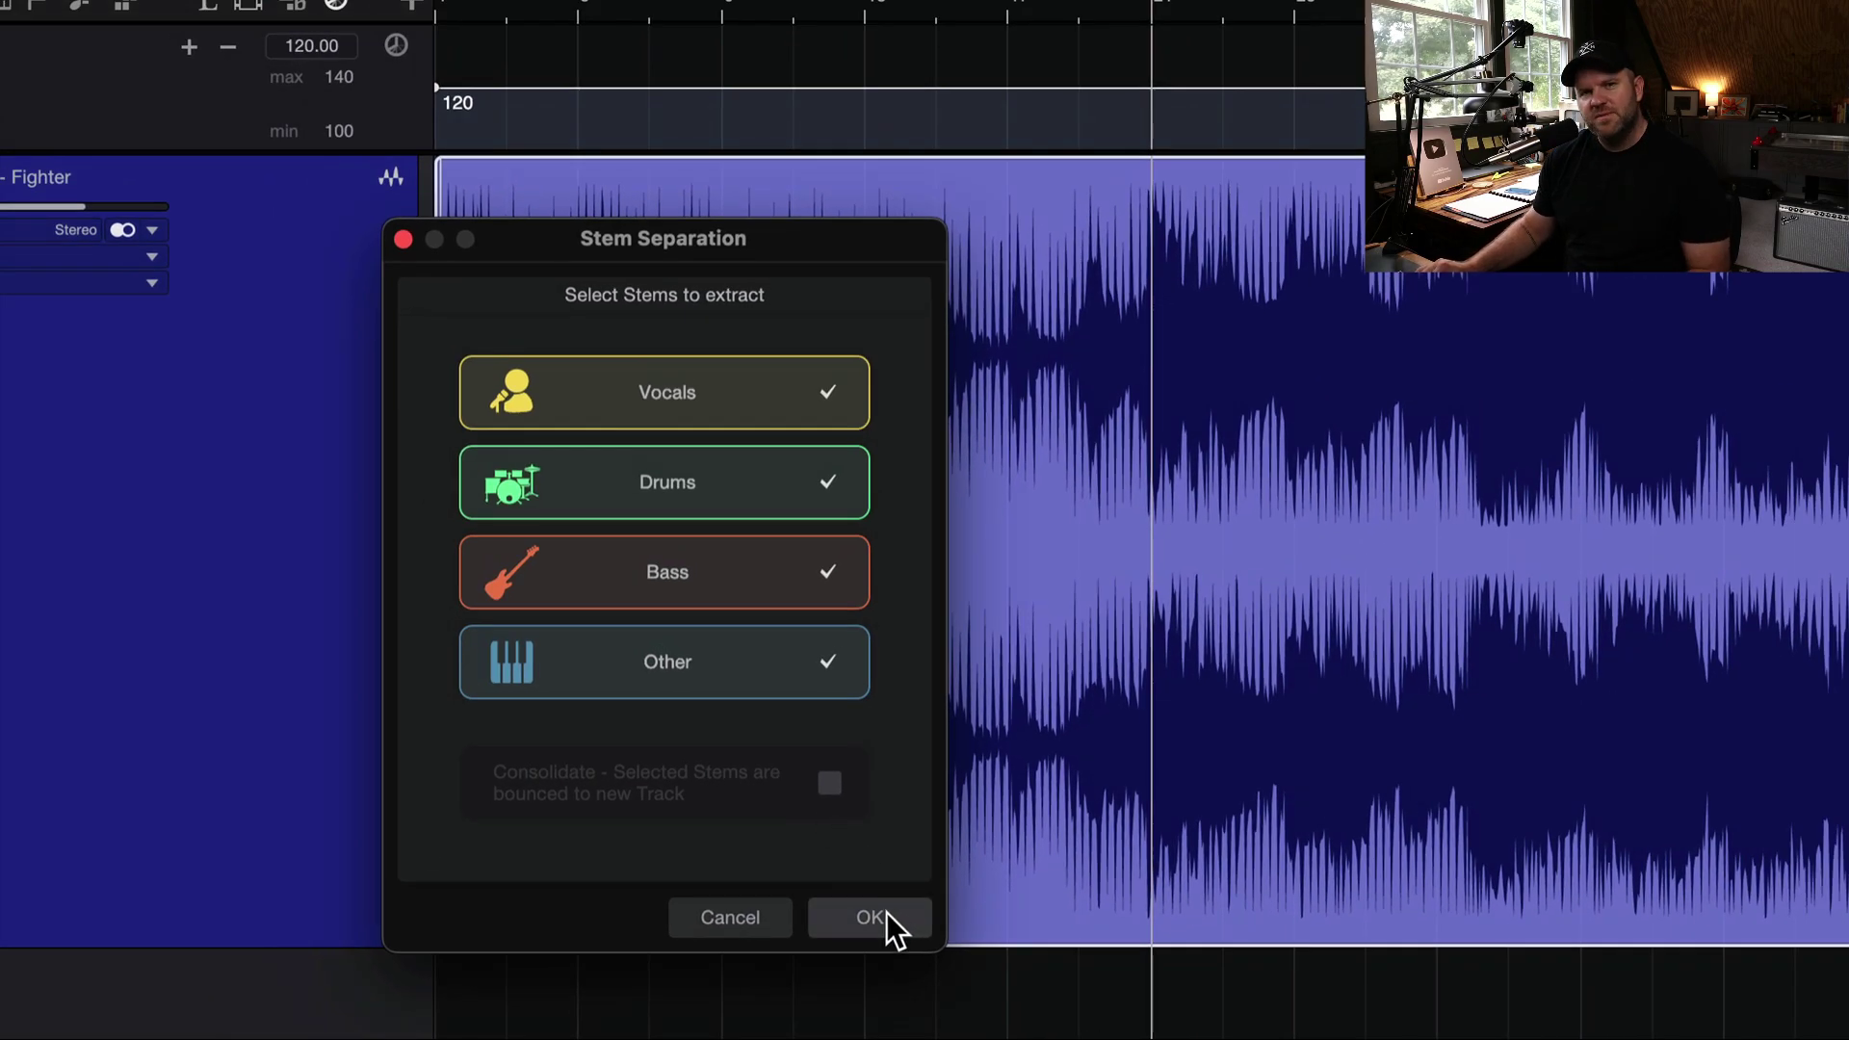
{"action": "left_click", "coordinate": [872, 914]}
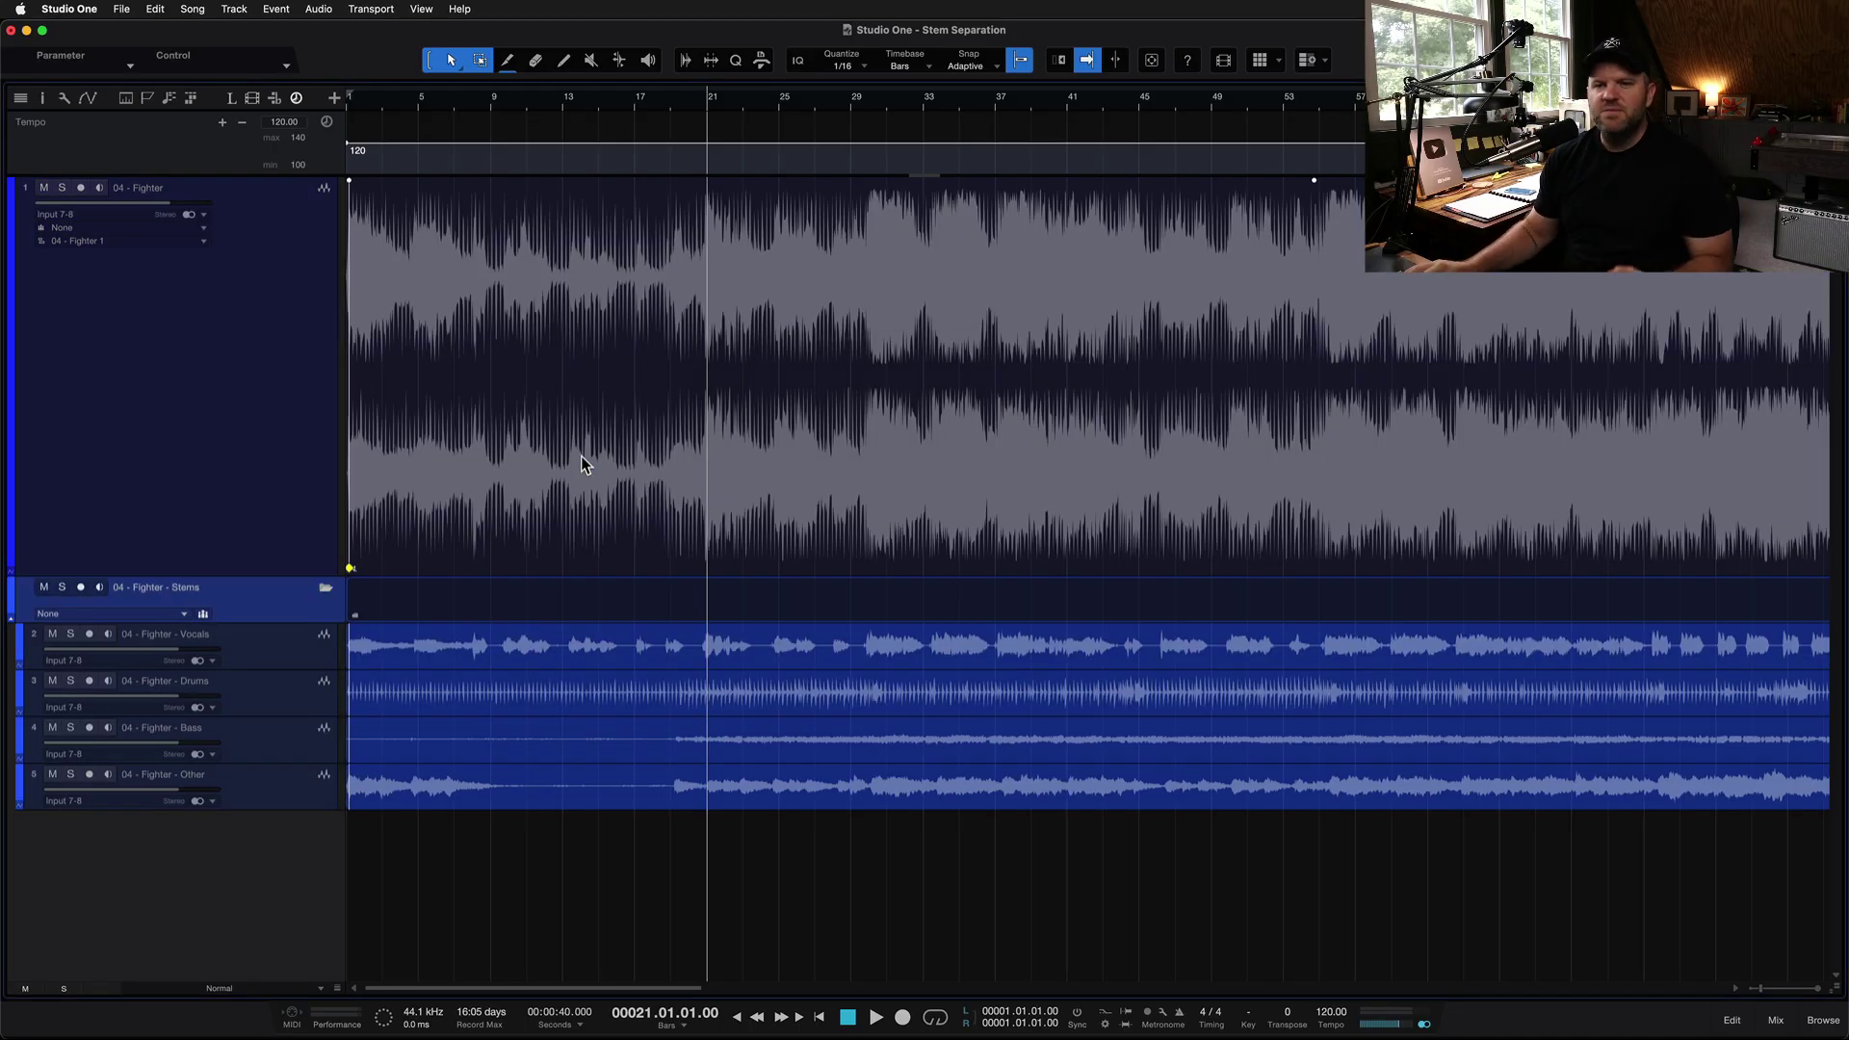
{"action": "left_click", "coordinate": [501, 506]}
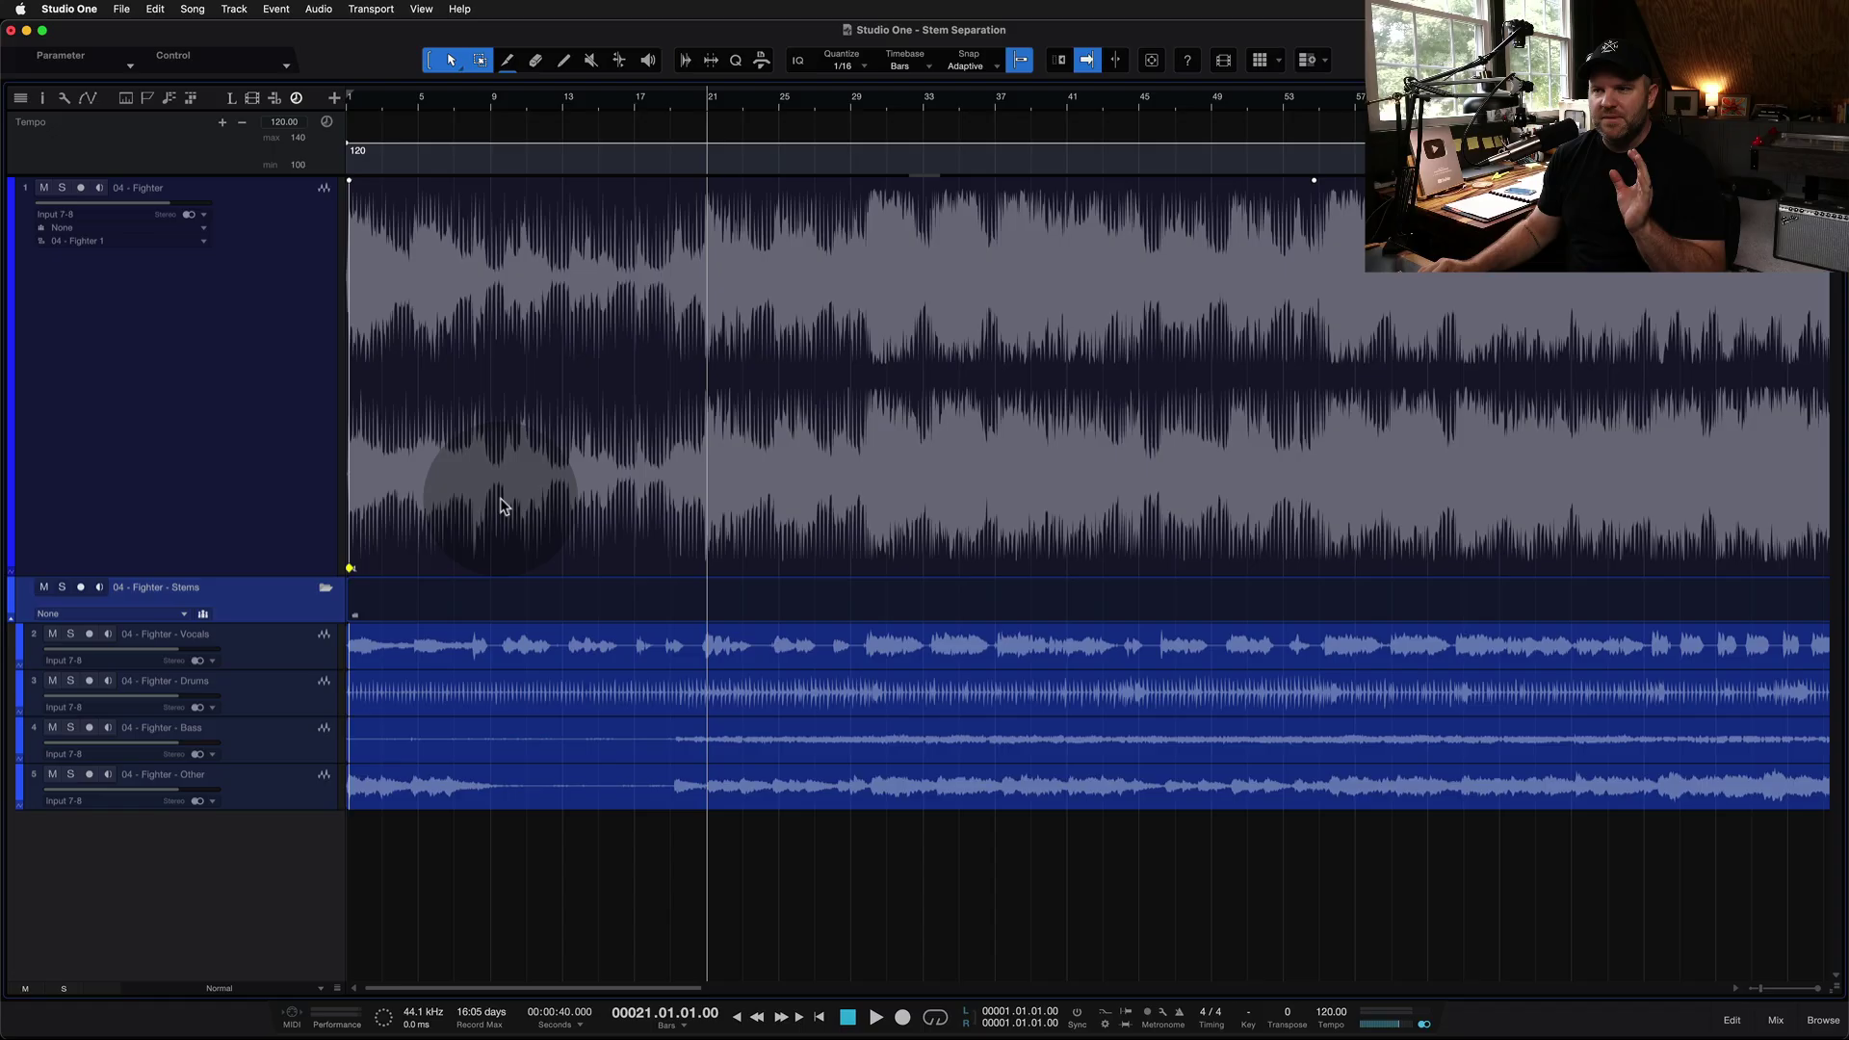
{"action": "scroll", "coordinate": [501, 499], "scroll_direction": "down", "scroll_amount": 3}
{"action": "scroll", "coordinate": [501, 498], "scroll_direction": "down", "scroll_amount": 2}
{"action": "scroll", "coordinate": [429, 501], "scroll_direction": "up", "scroll_amount": 1}
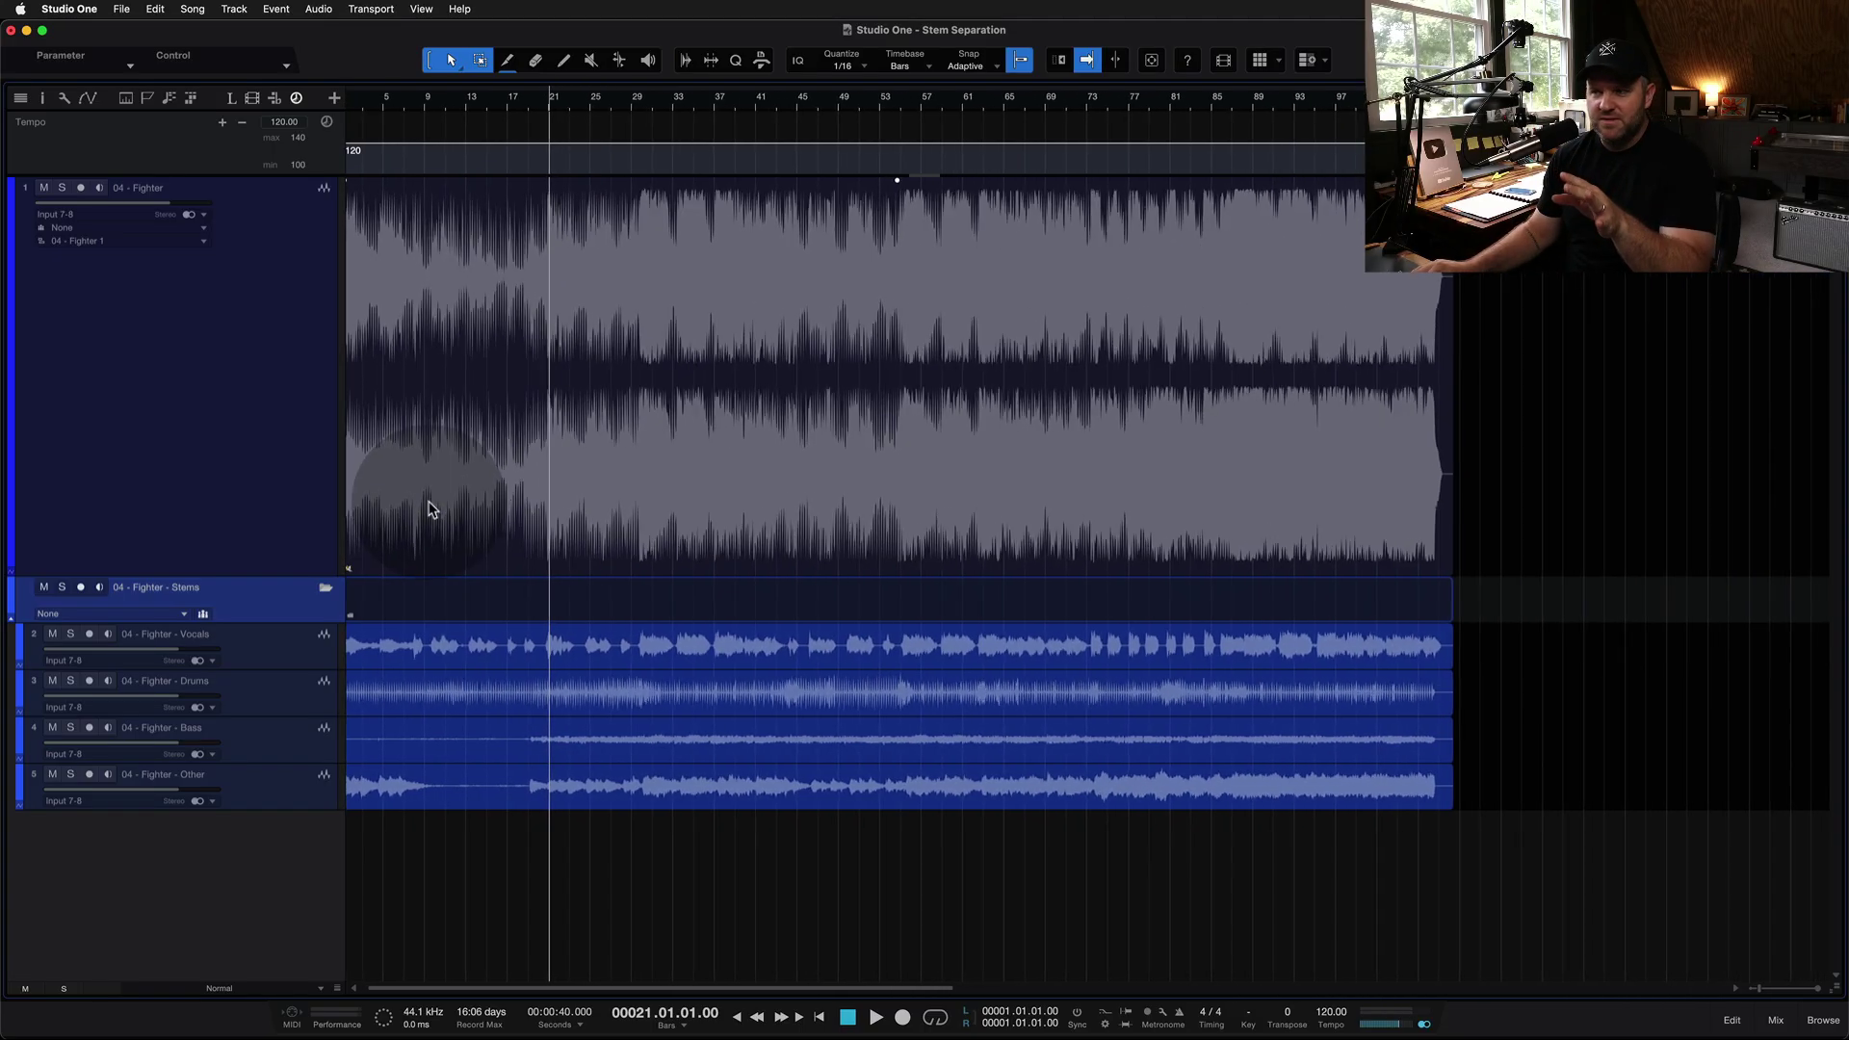
{"action": "scroll", "coordinate": [430, 508], "scroll_direction": "up", "scroll_amount": 1}
{"action": "scroll", "coordinate": [431, 508], "scroll_direction": "up", "scroll_amount": 2}
{"action": "scroll", "coordinate": [429, 501], "scroll_direction": "up", "scroll_amount": 1}
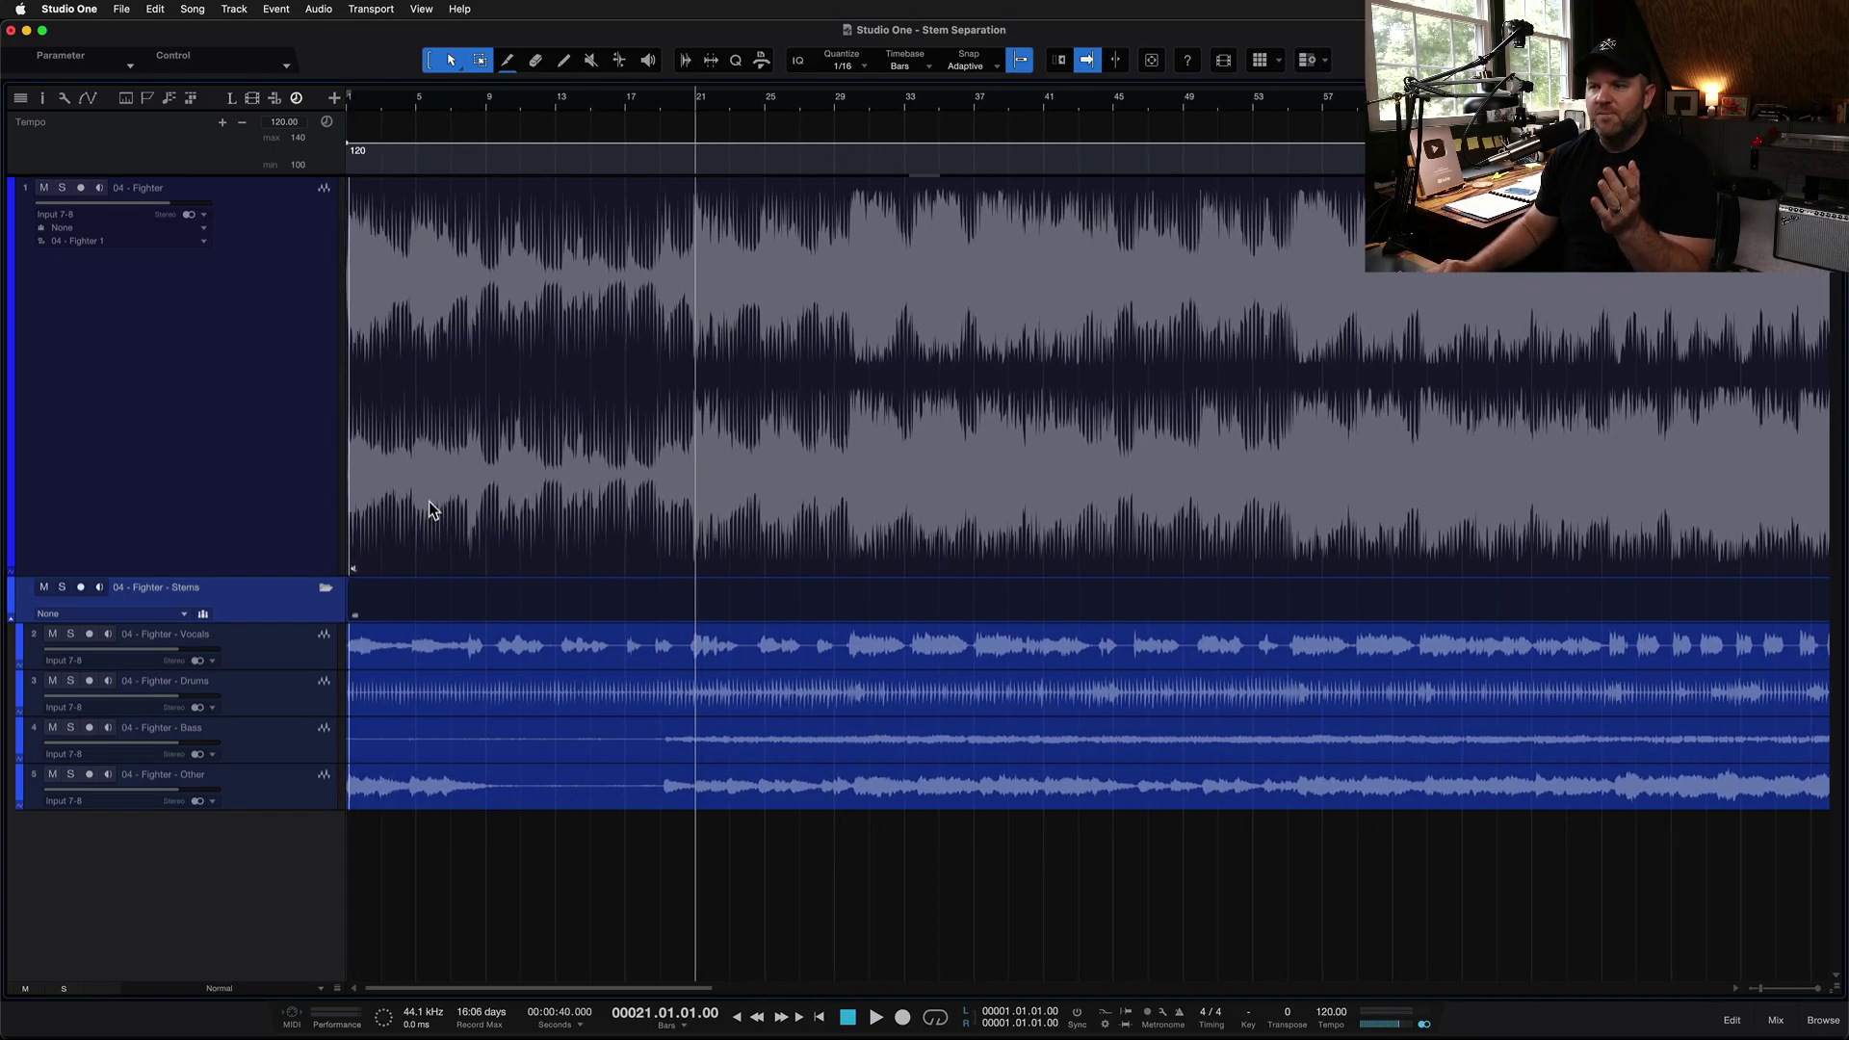
{"action": "left_click", "coordinate": [429, 500]}
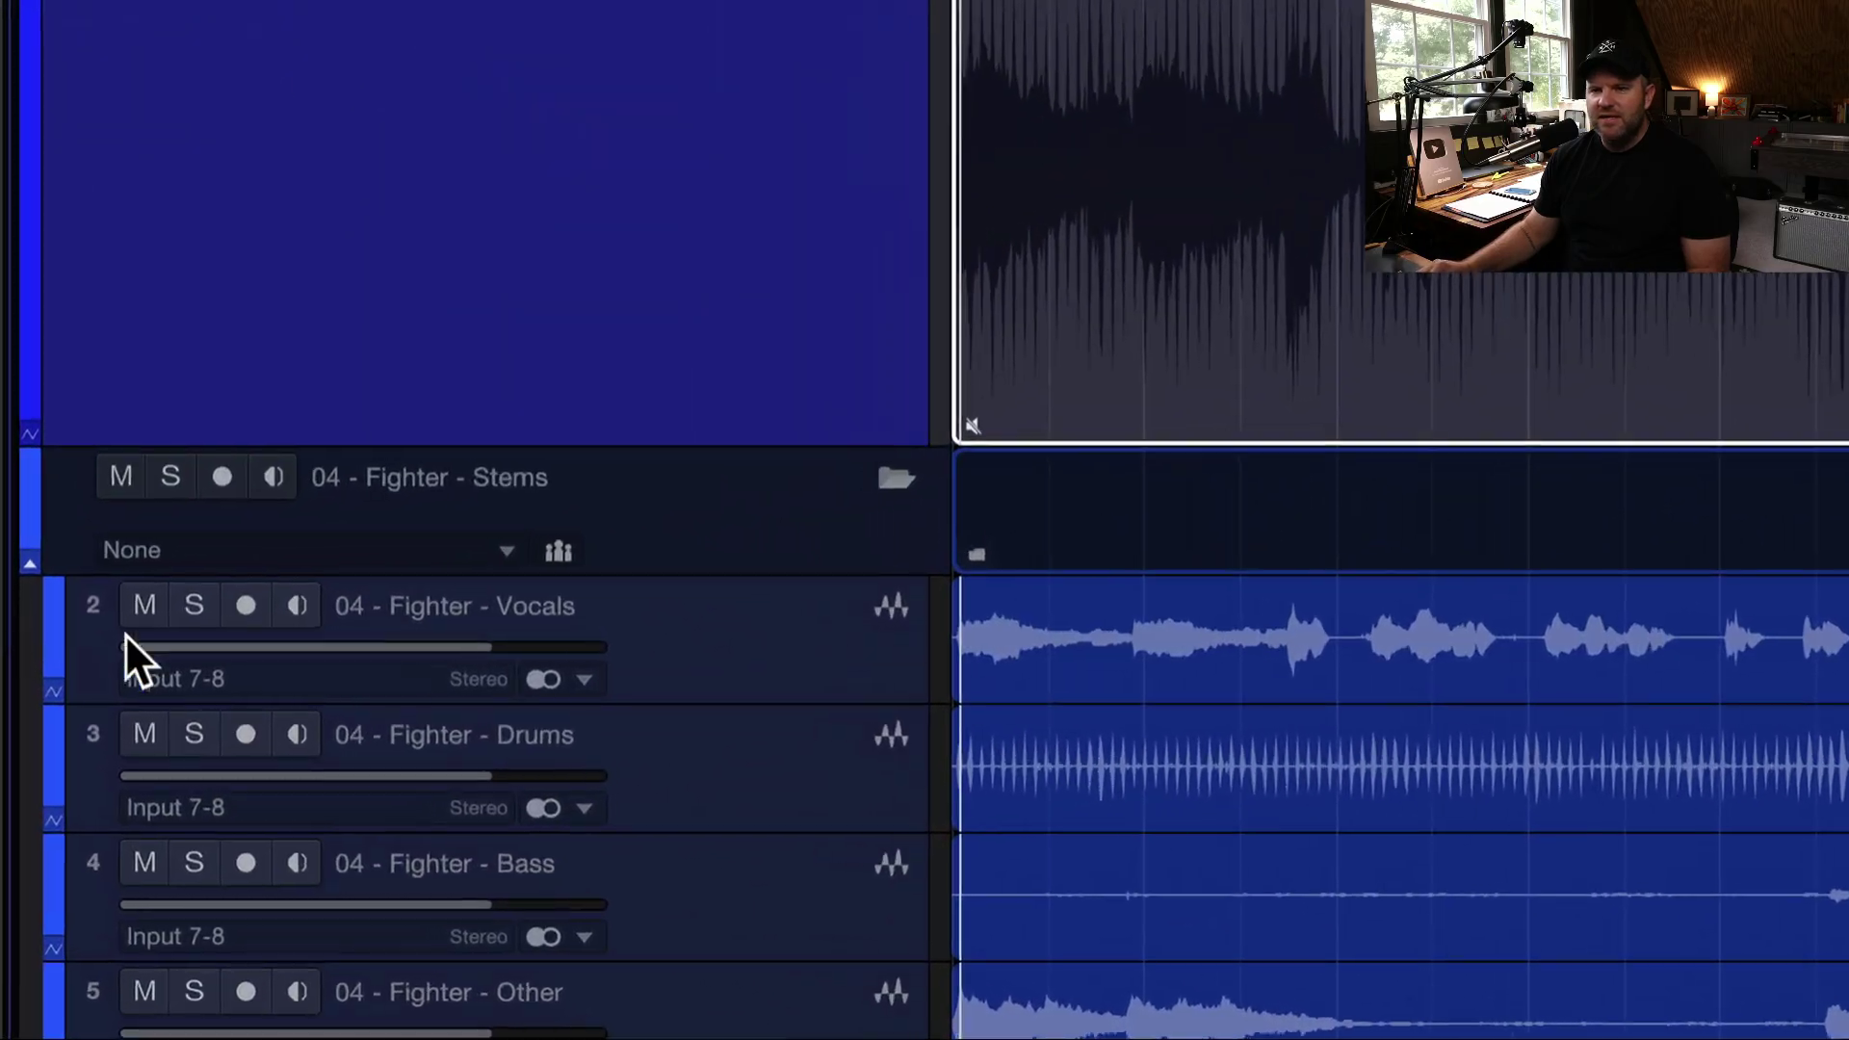
Route the Stems folder to a new bus channel named '04 - Fighter - Stems'
{"action": "left_click", "coordinate": [289, 605]}
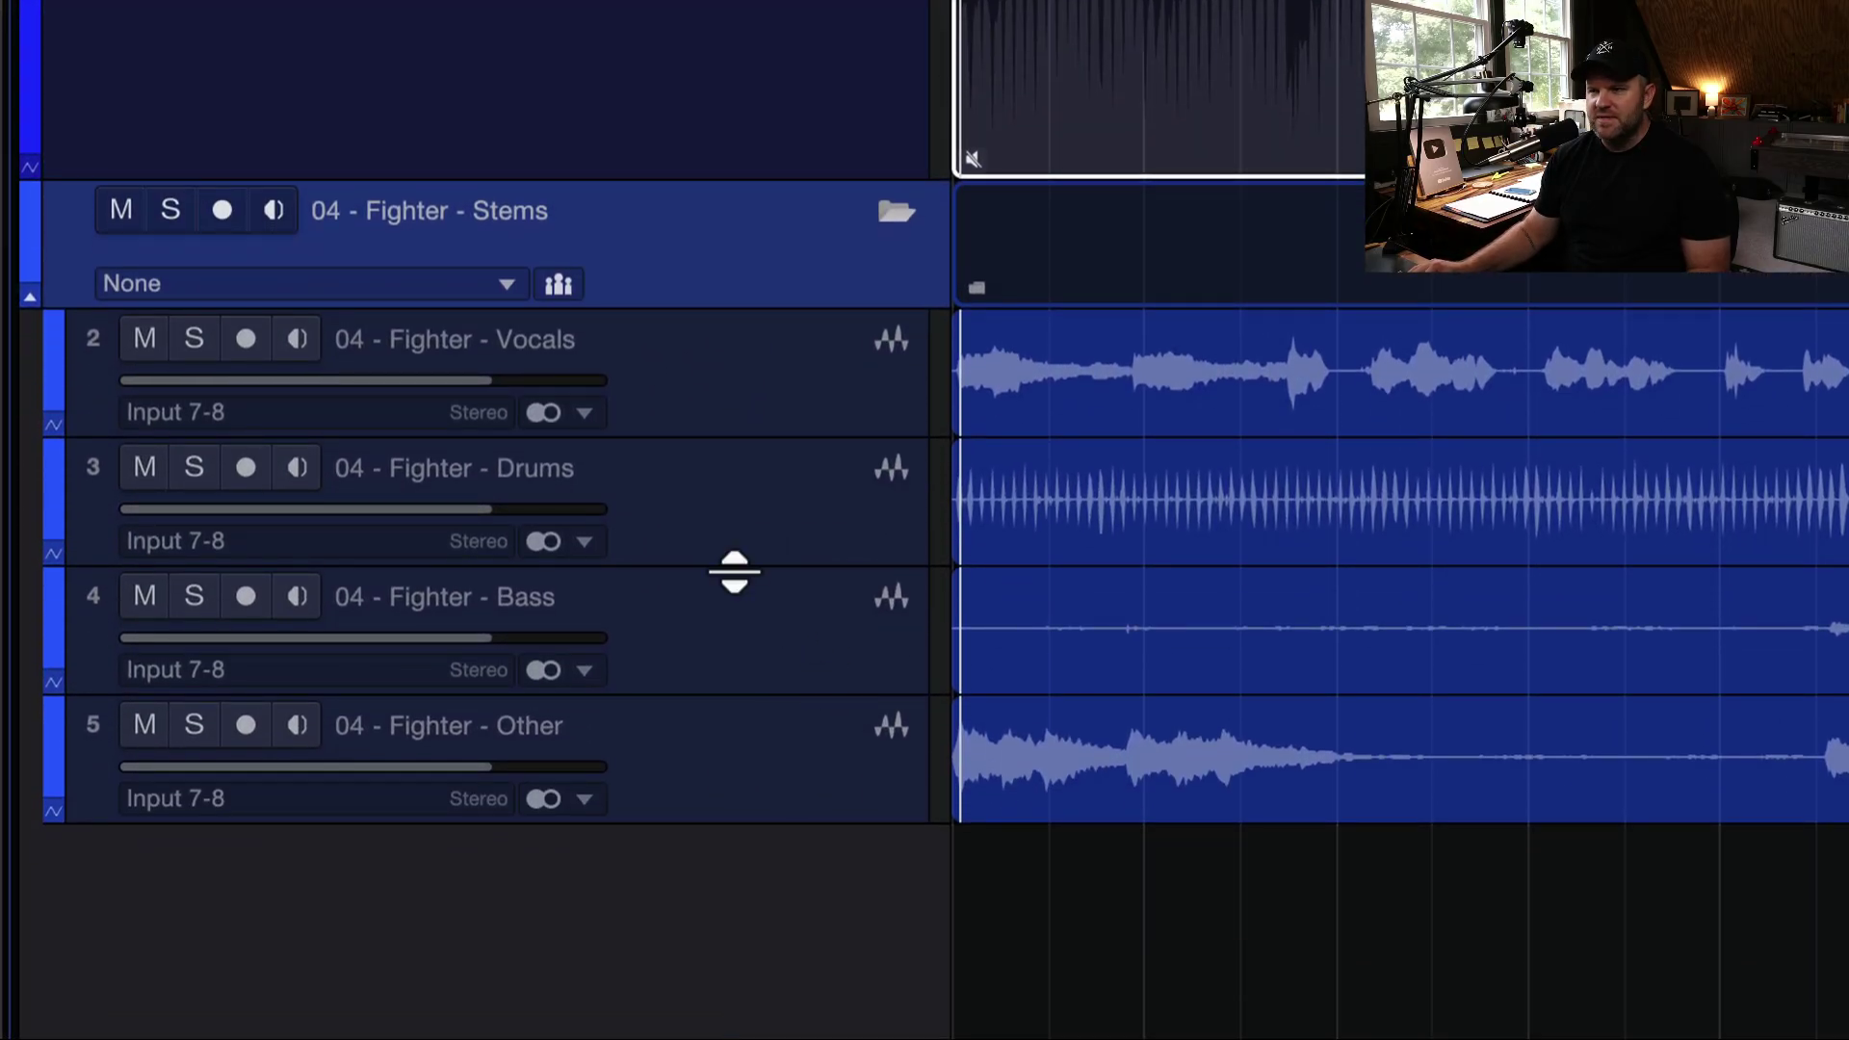
{"action": "left_click", "coordinate": [388, 294]}
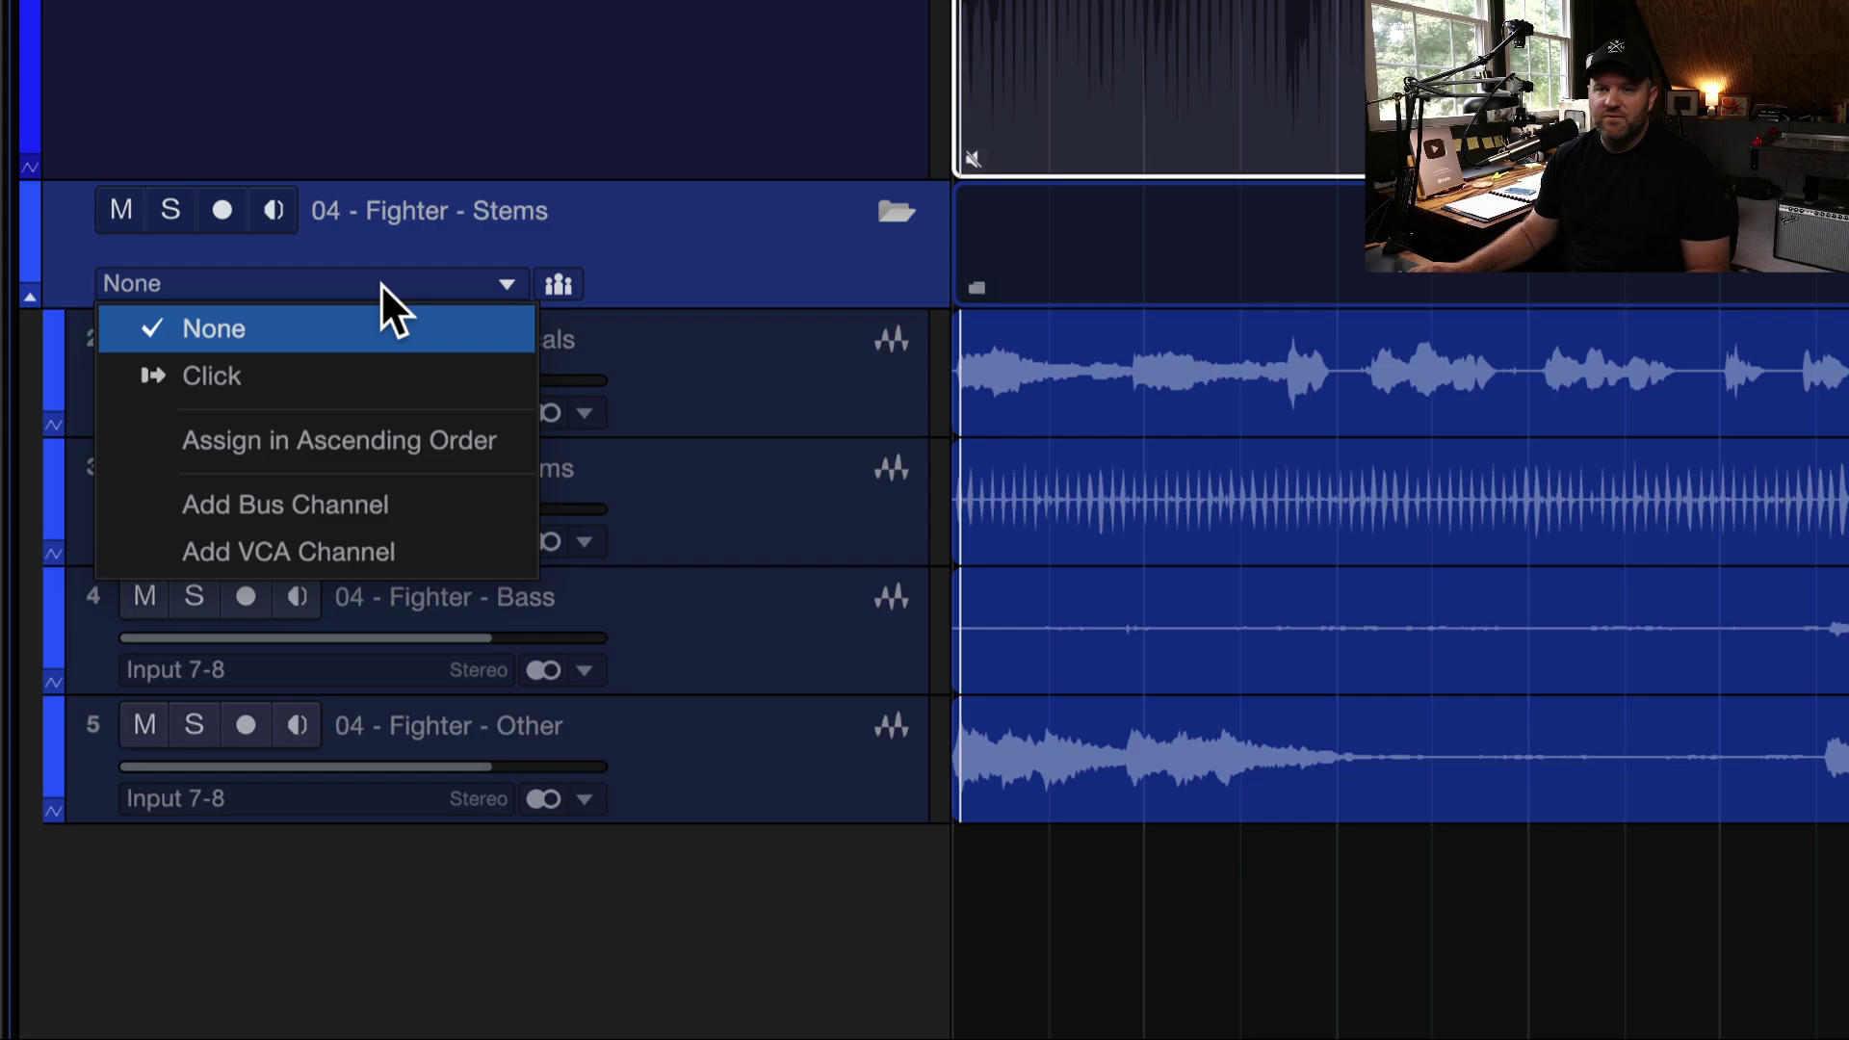
{"action": "left_click", "coordinate": [304, 485]}
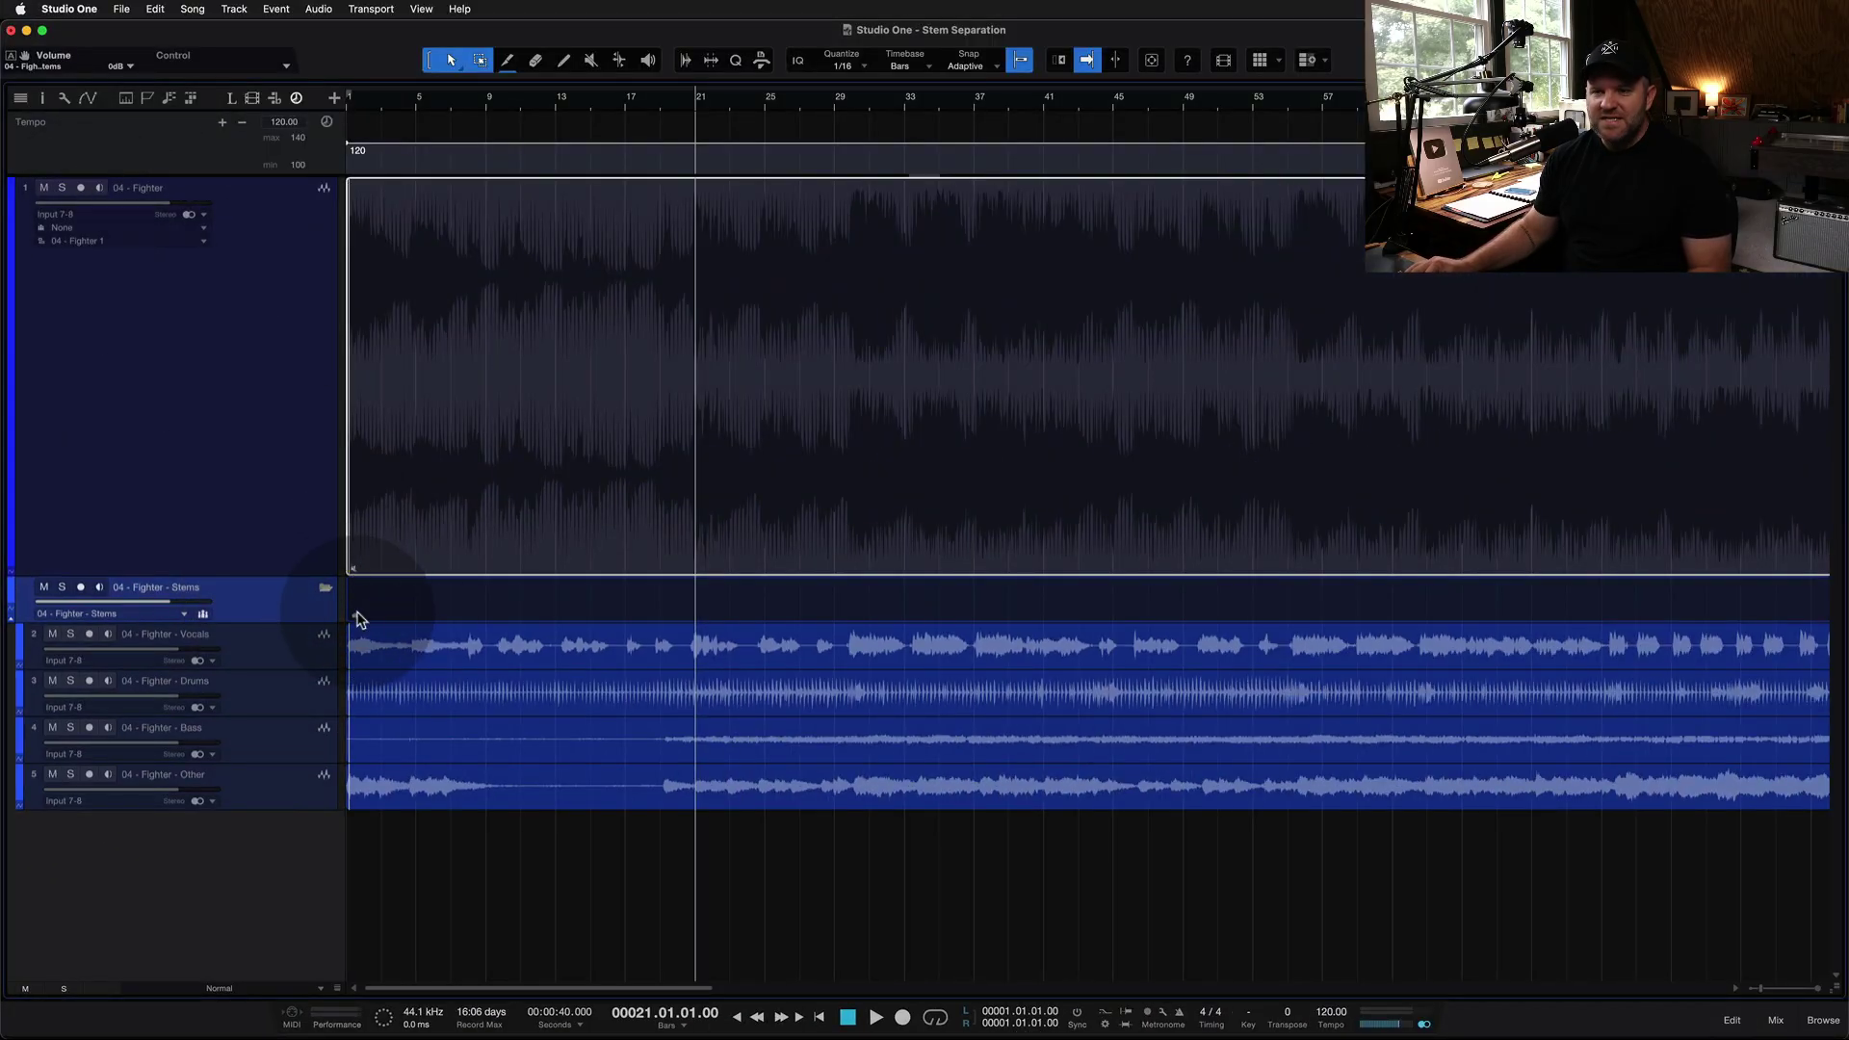
{"action": "mouse_move", "coordinate": [1011, 645]}
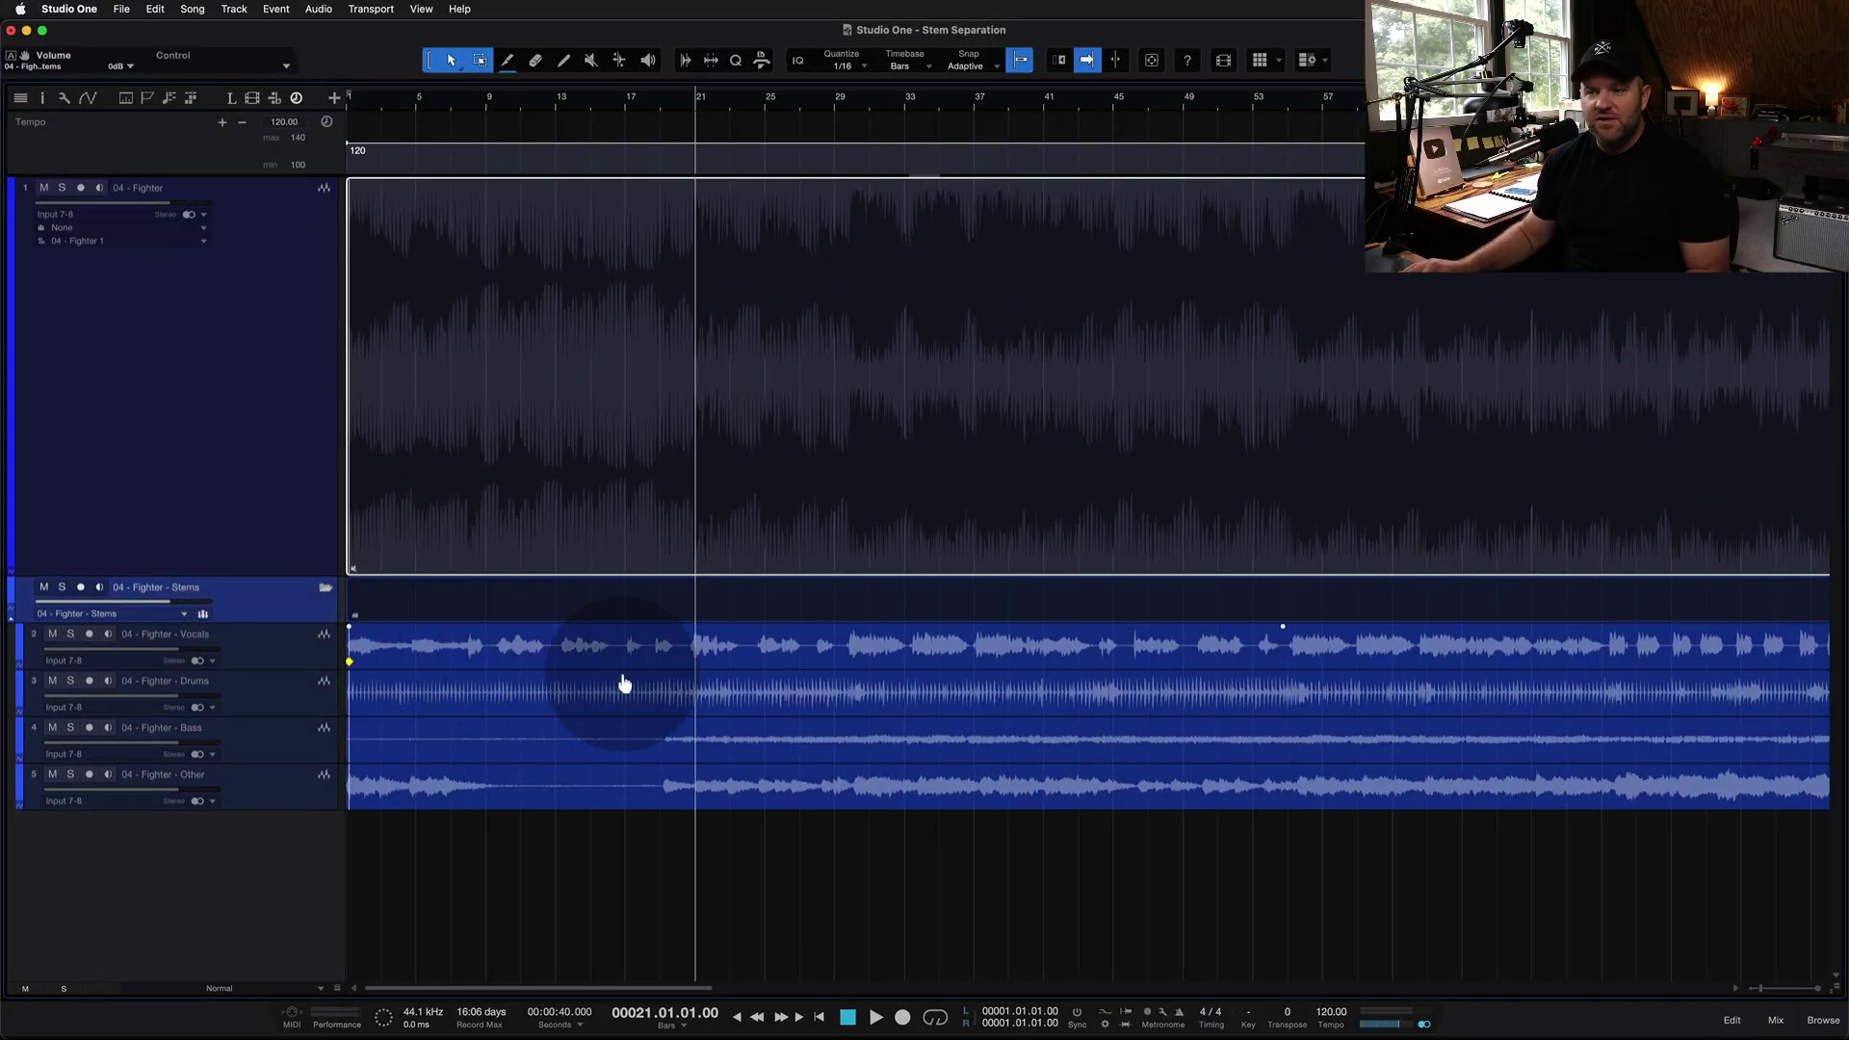
Fit the song in view, play from near bar 30, and unmute the original Fighter event
{"action": "key", "text": "w"}
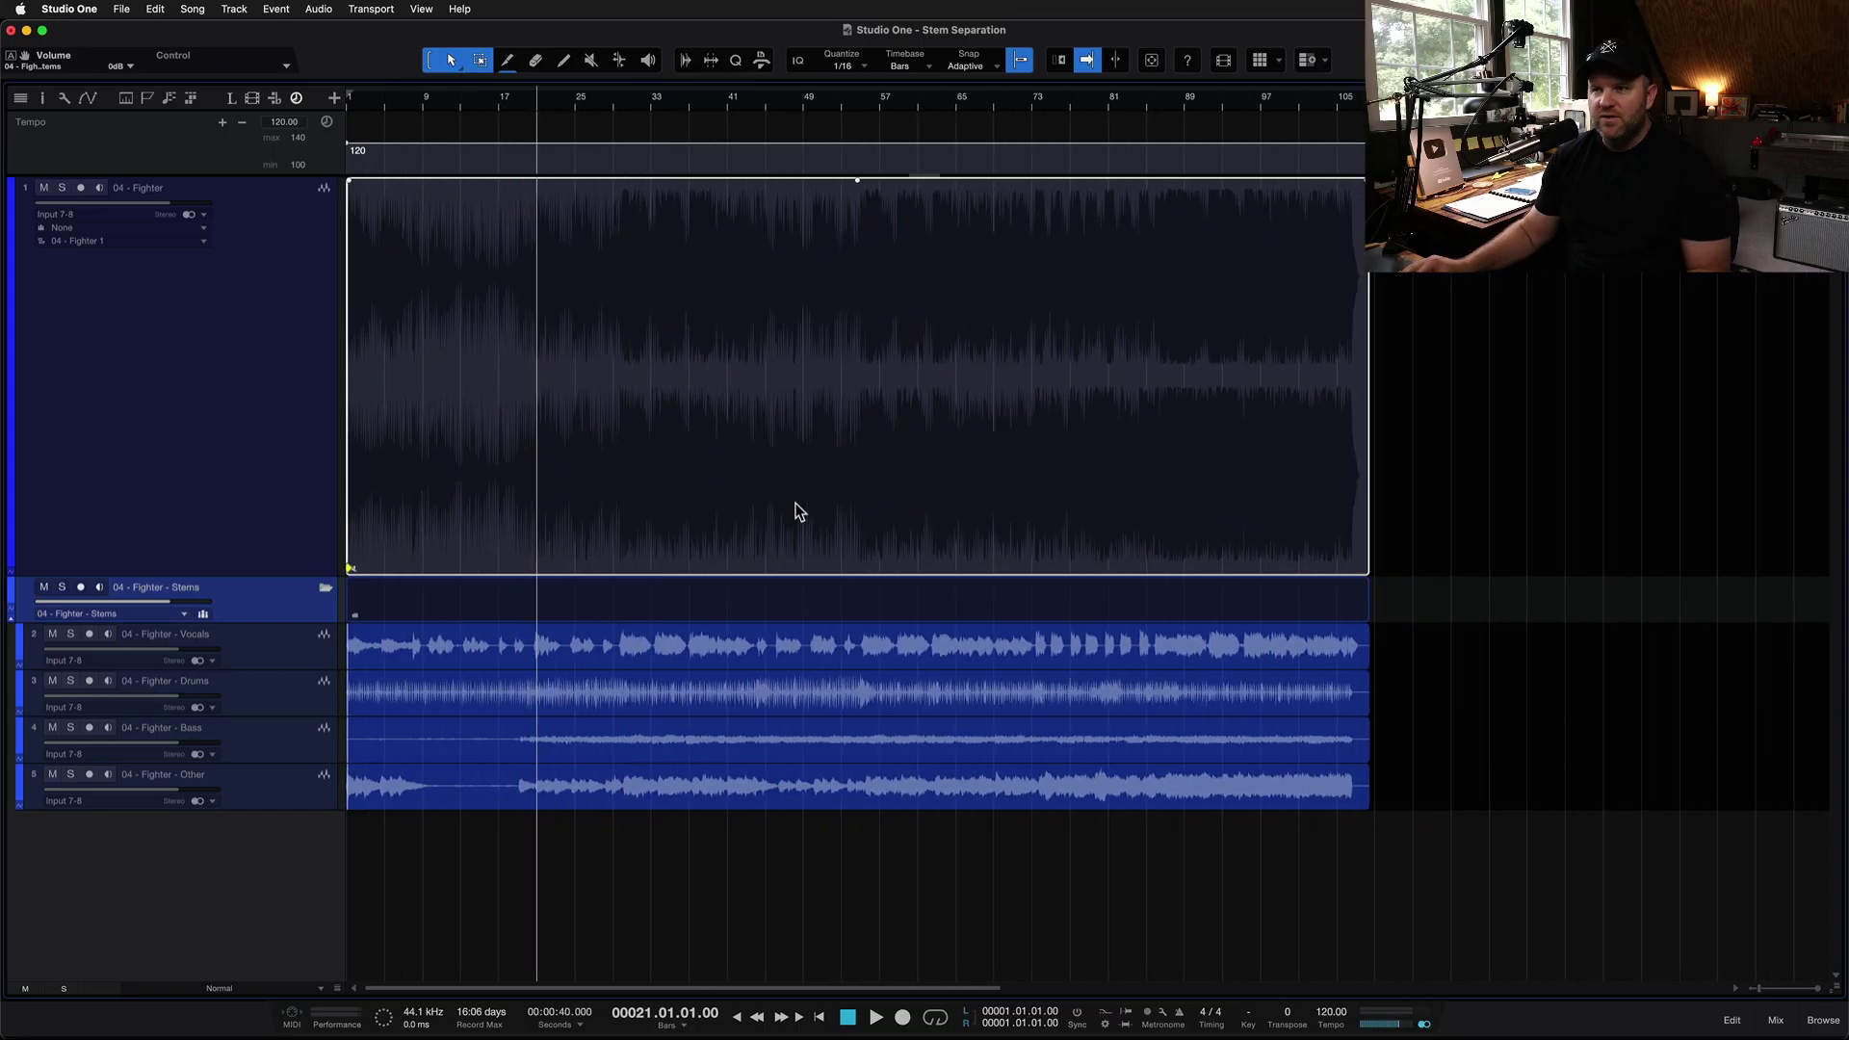
{"action": "left_click", "coordinate": [619, 103]}
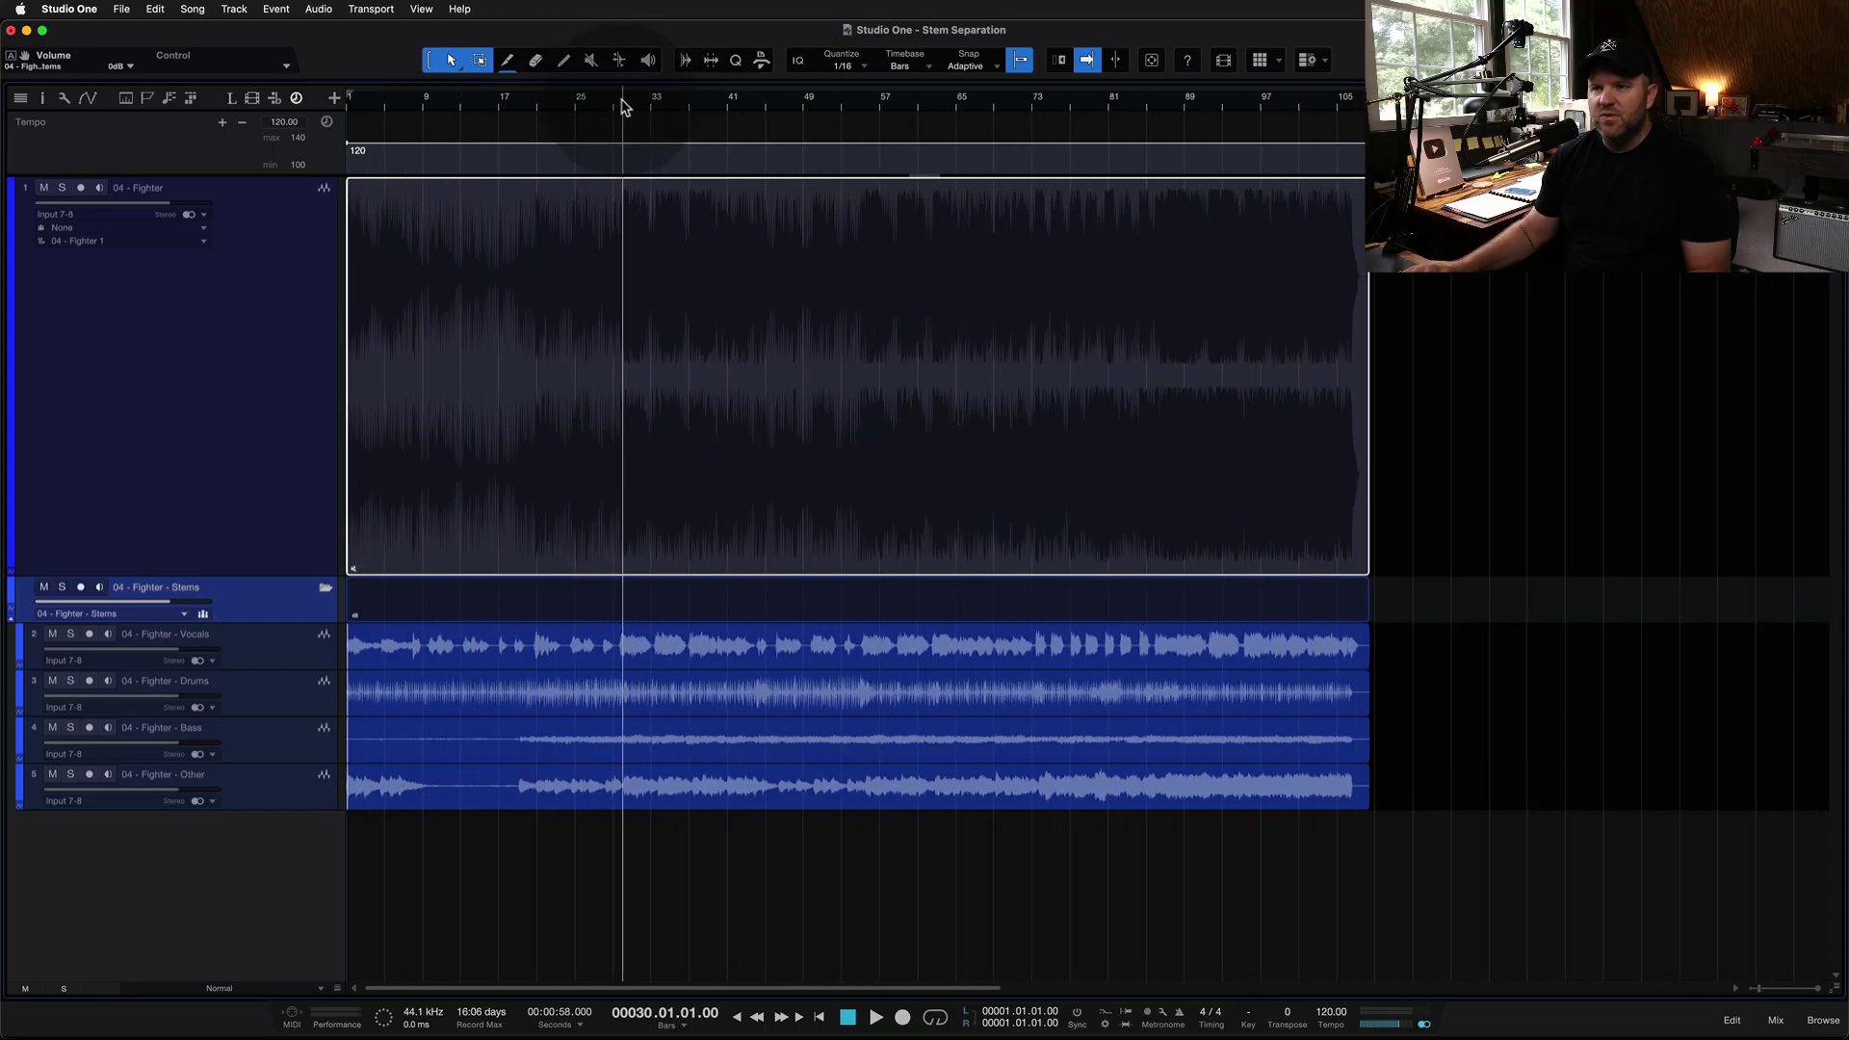
{"action": "key", "text": "space"}
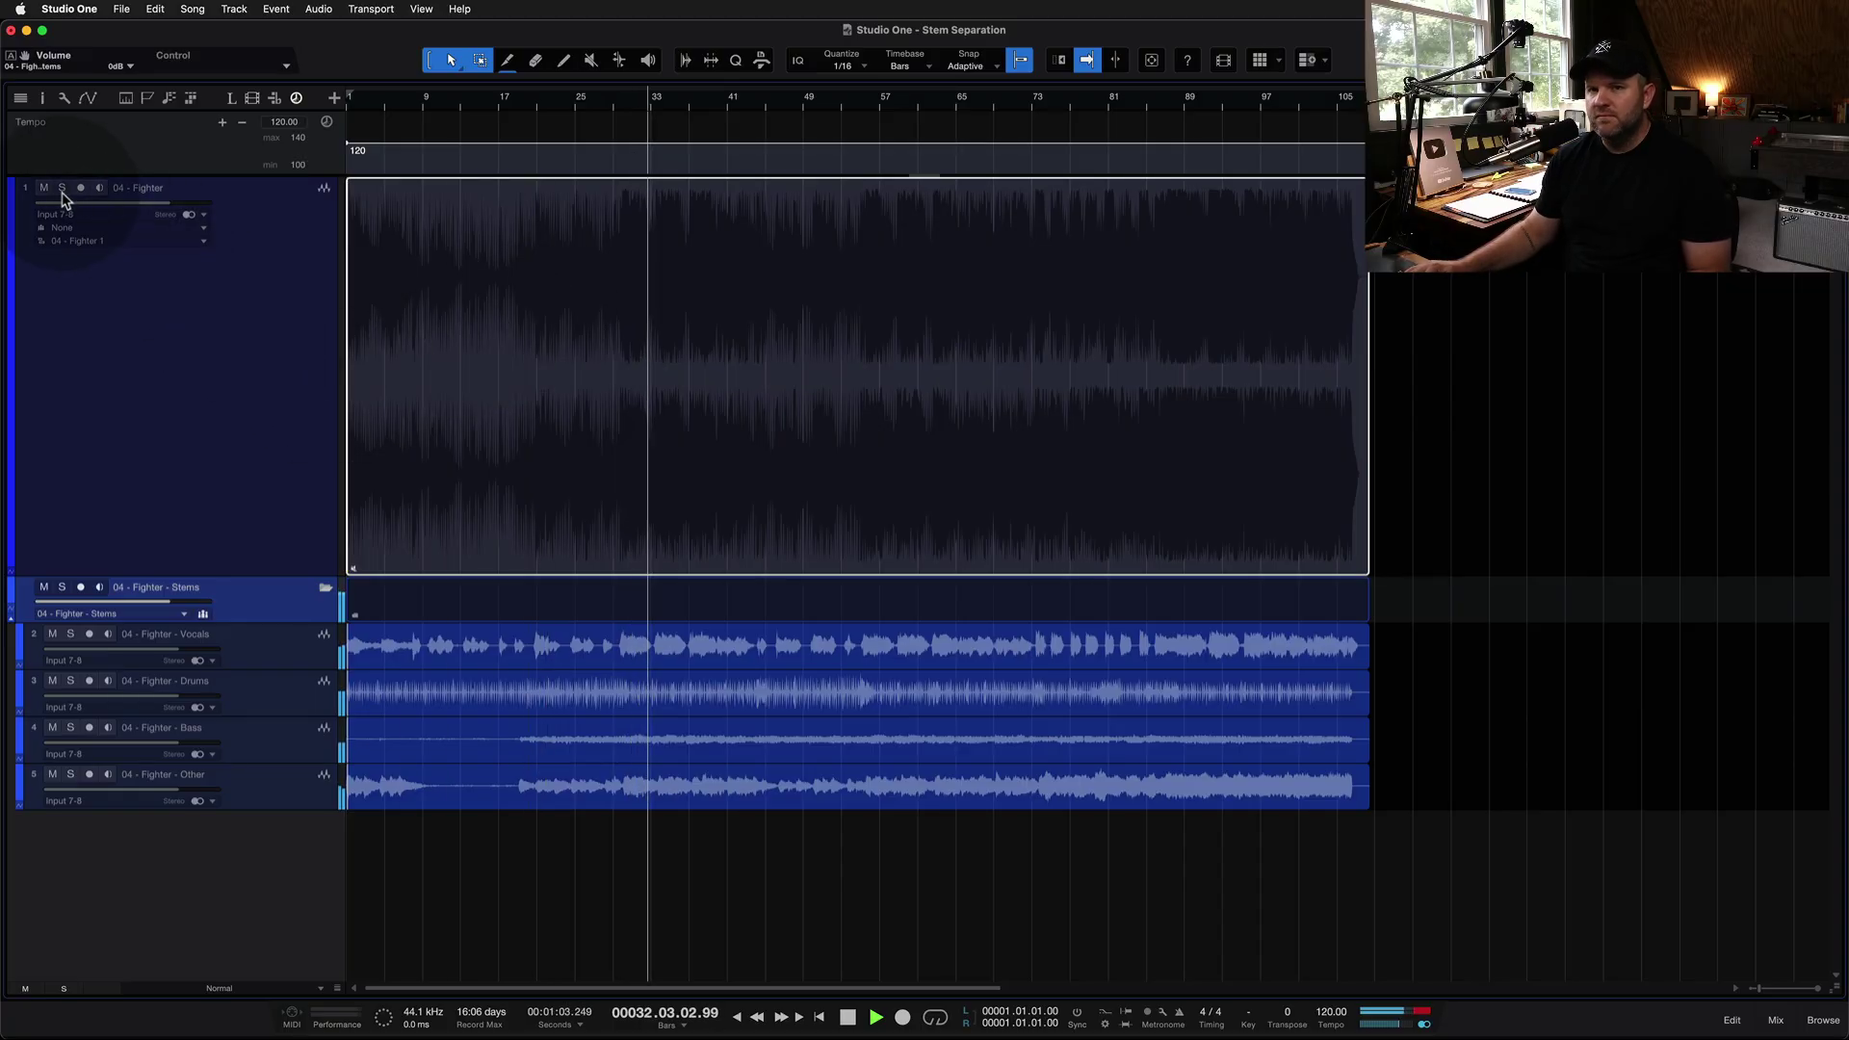
{"action": "left_click", "coordinate": [469, 515]}
{"action": "key", "text": "shift+m"}
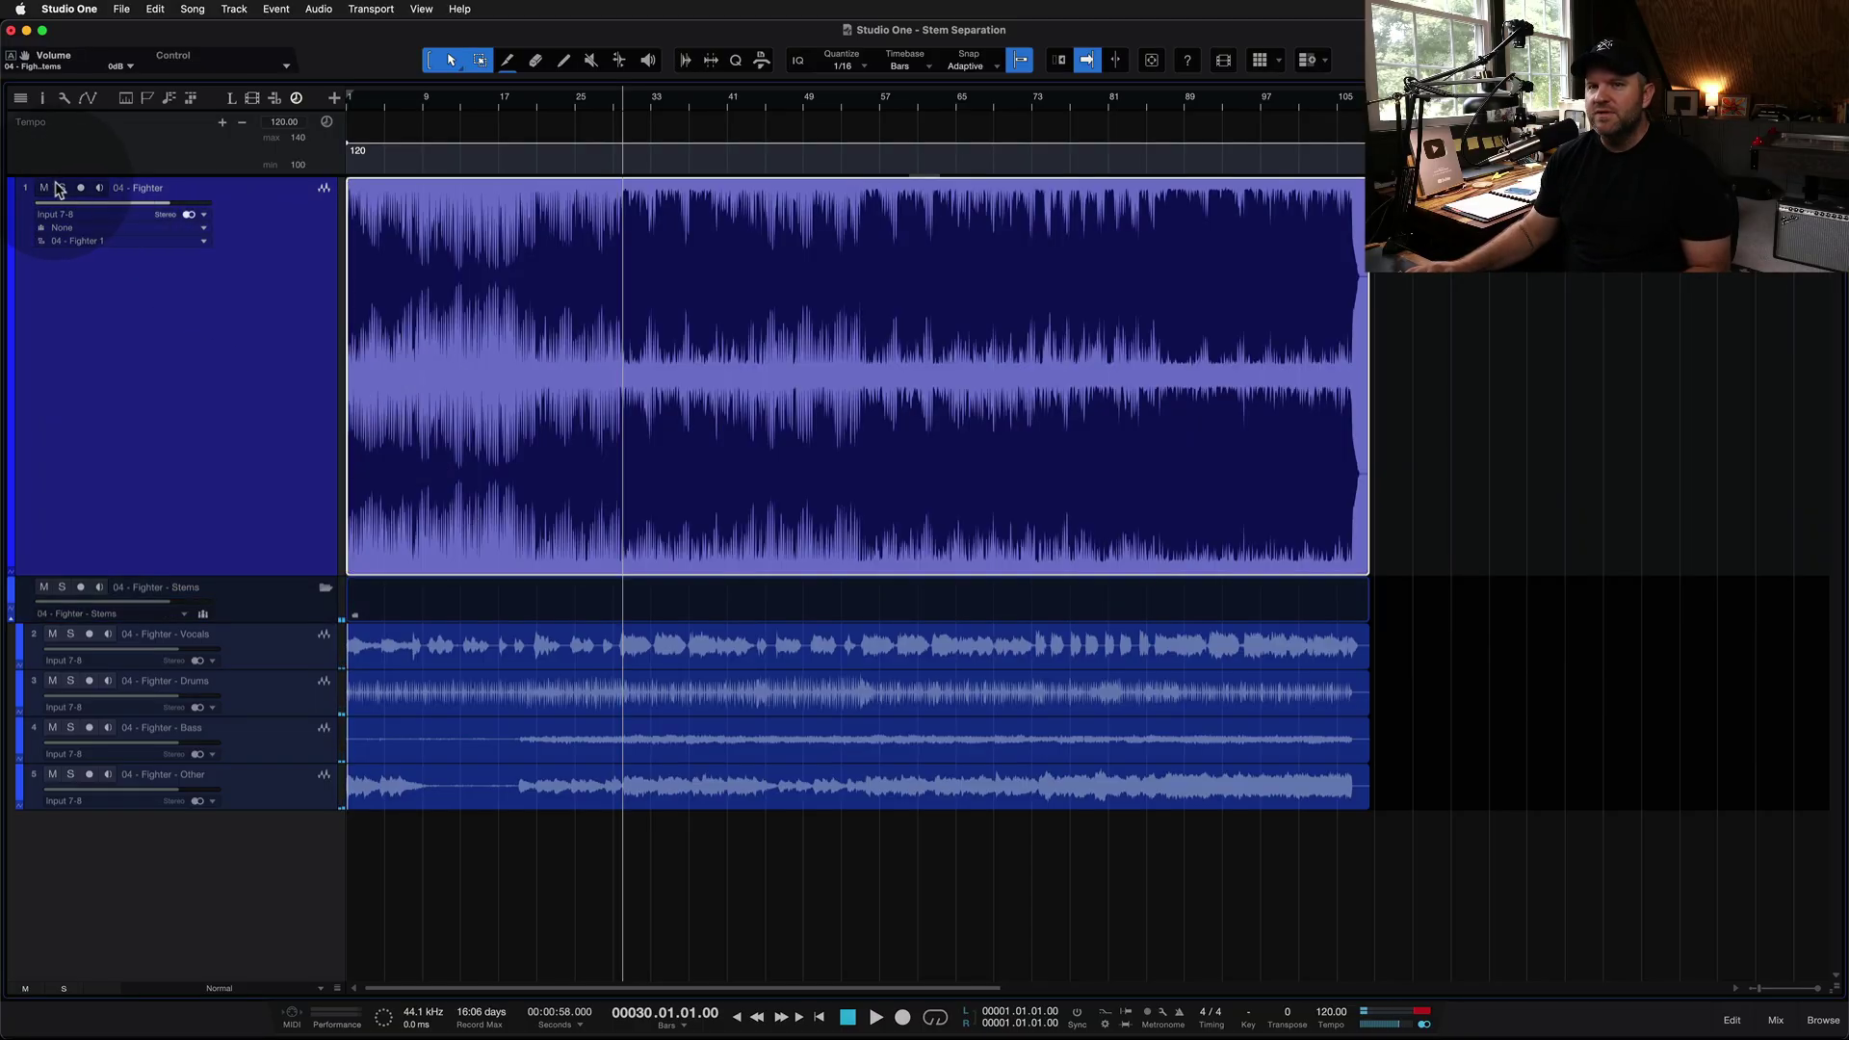
Audition the original Fighter track soloed, then unsolo it and mute the Vocals stem
{"action": "left_click", "coordinate": [61, 188]}
{"action": "key", "text": "space"}
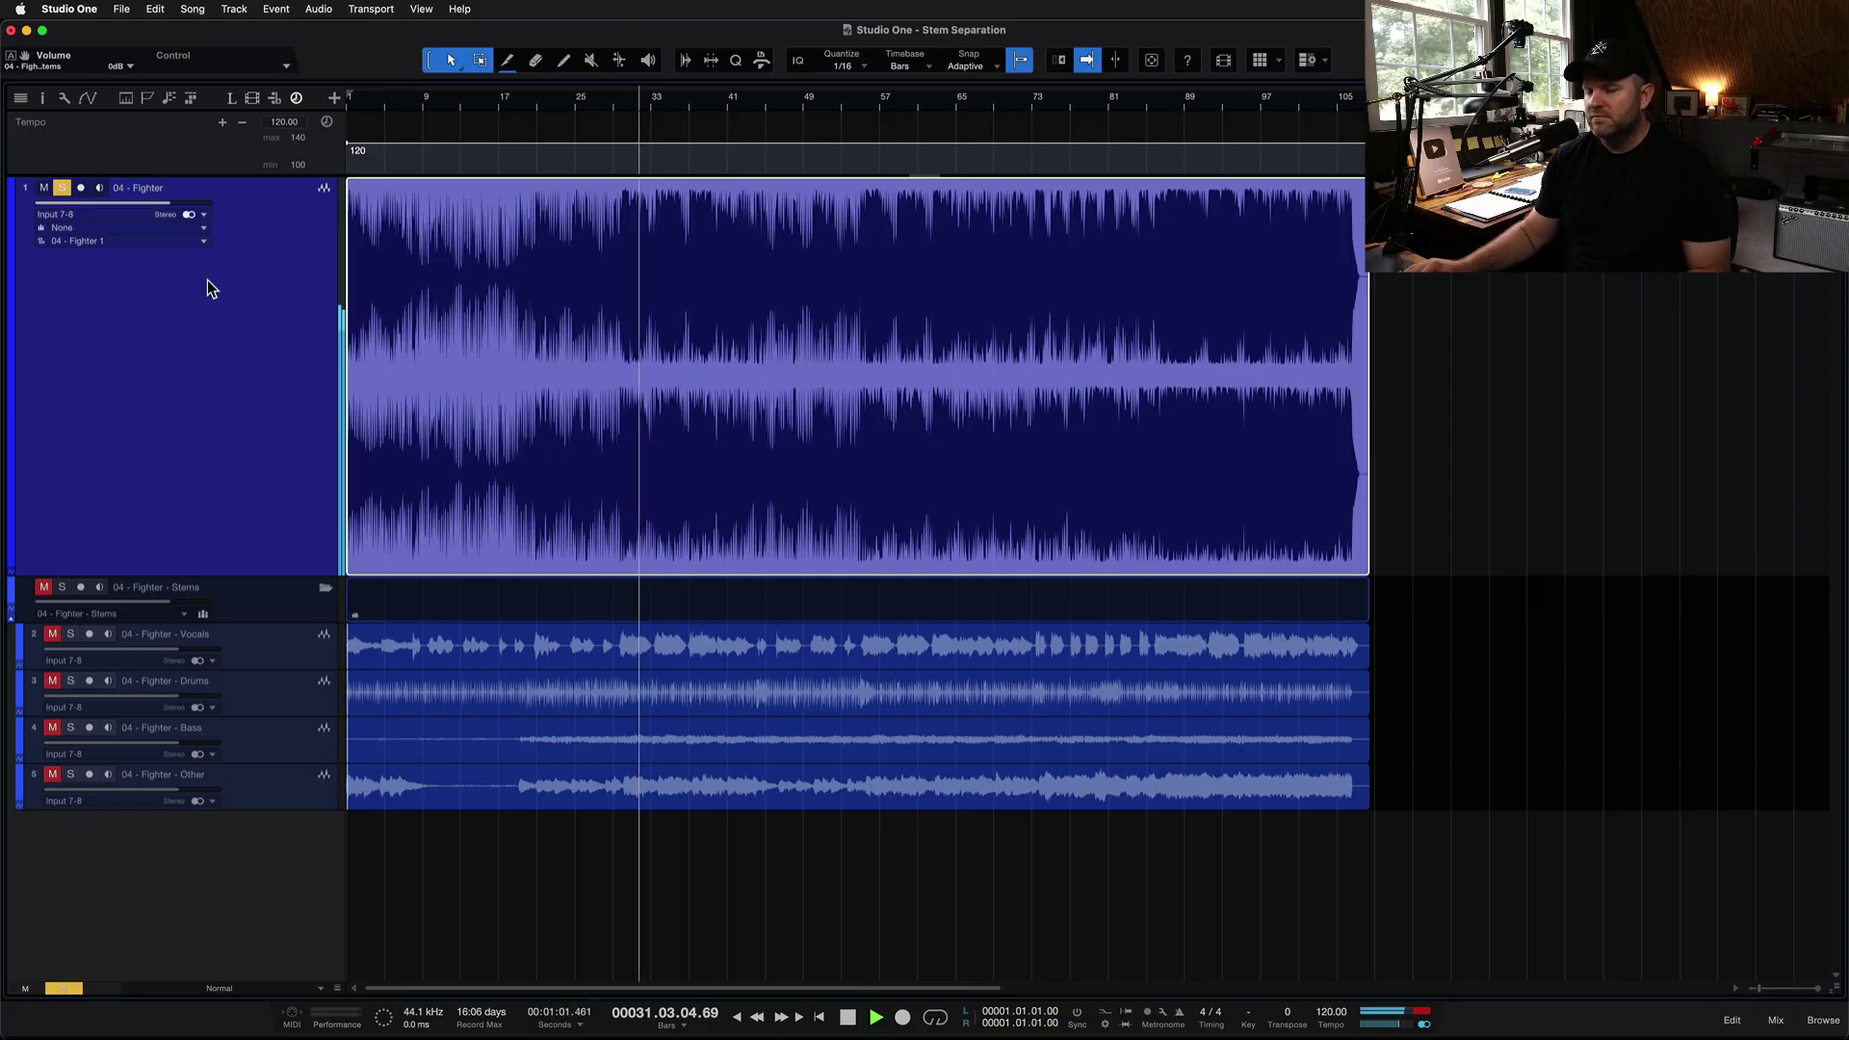
{"action": "key", "text": "space"}
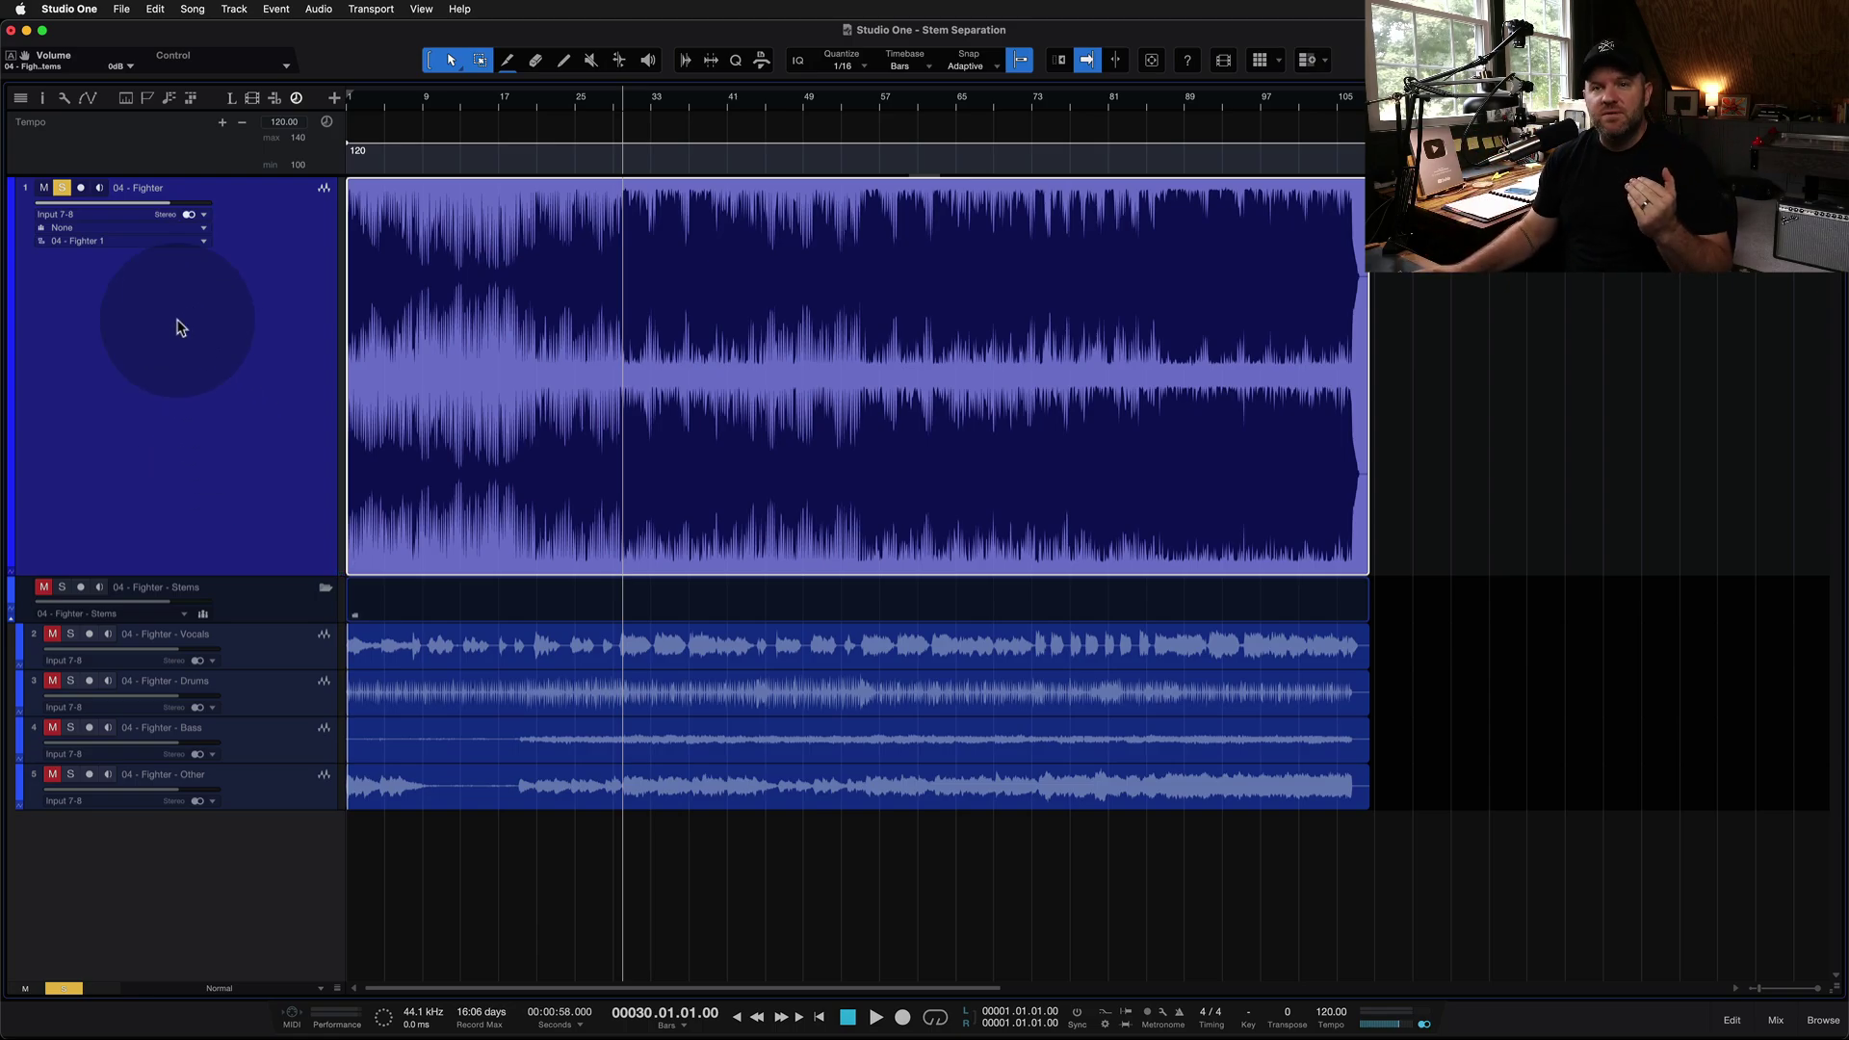
{"action": "left_click", "coordinate": [286, 604]}
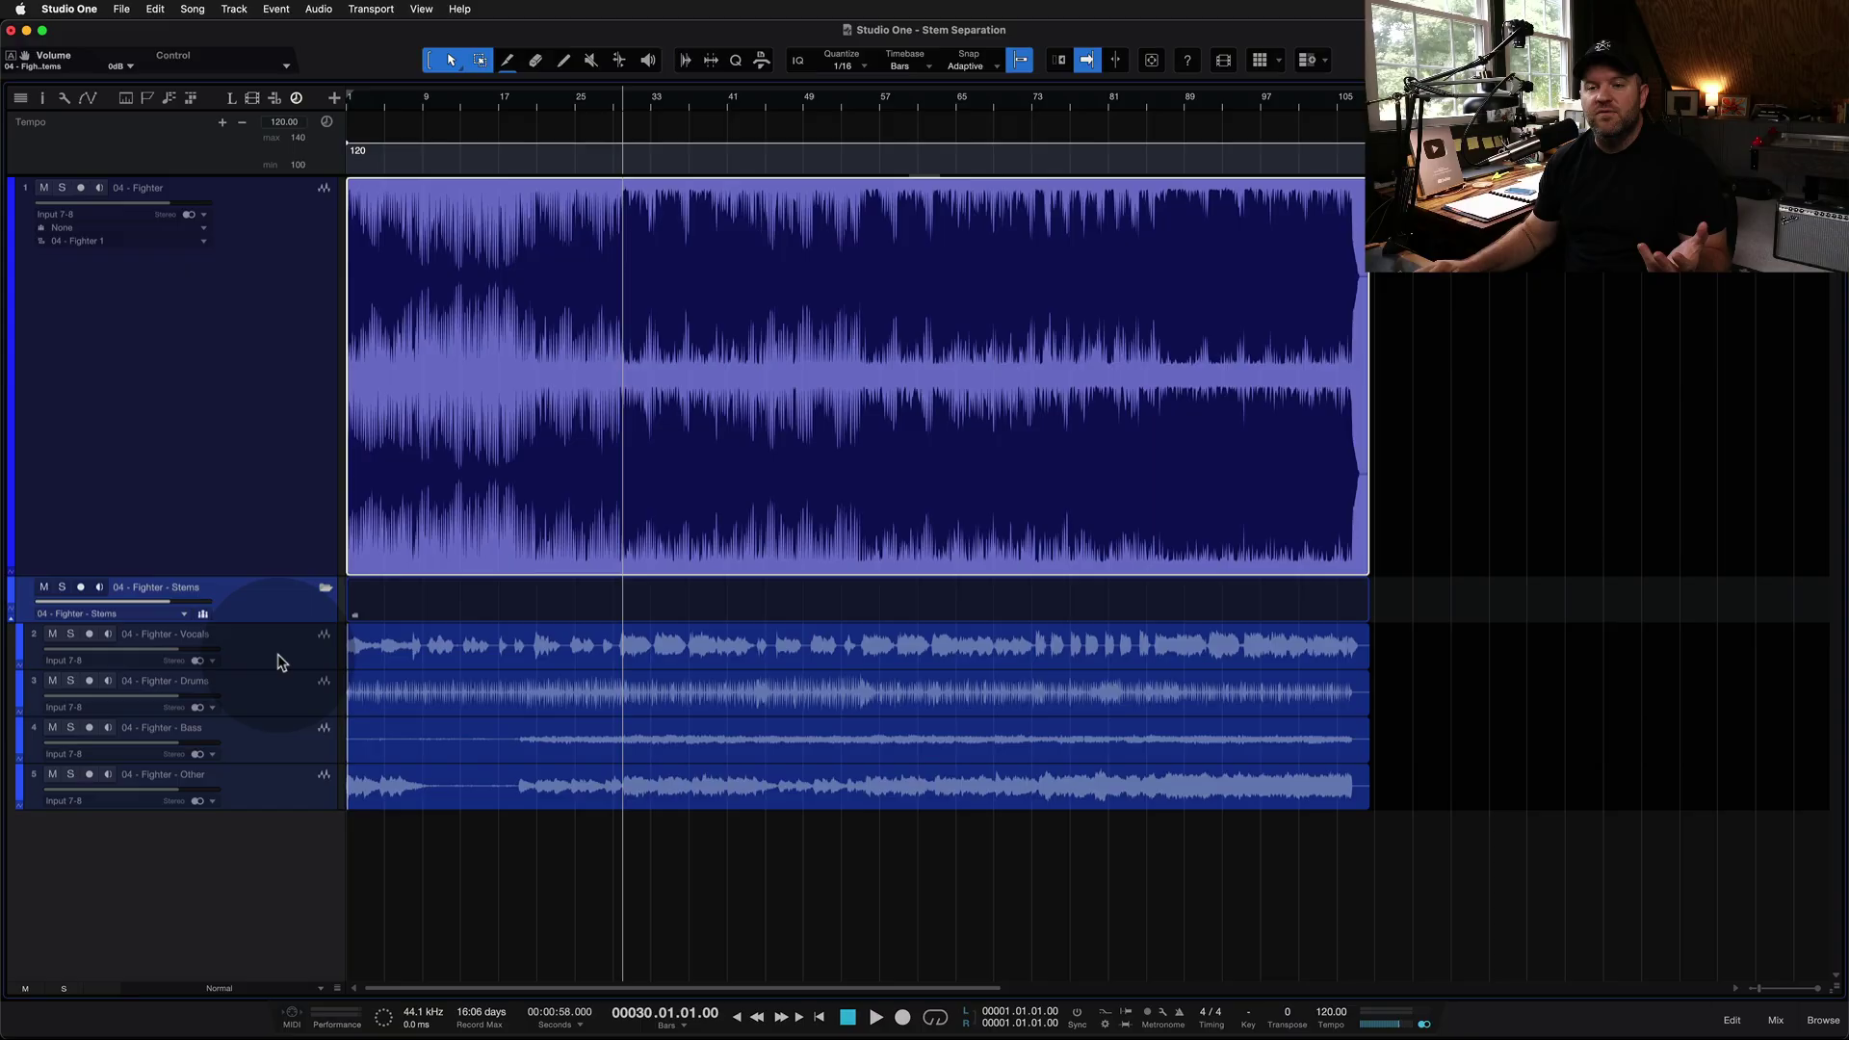
{"action": "left_click", "coordinate": [52, 633]}
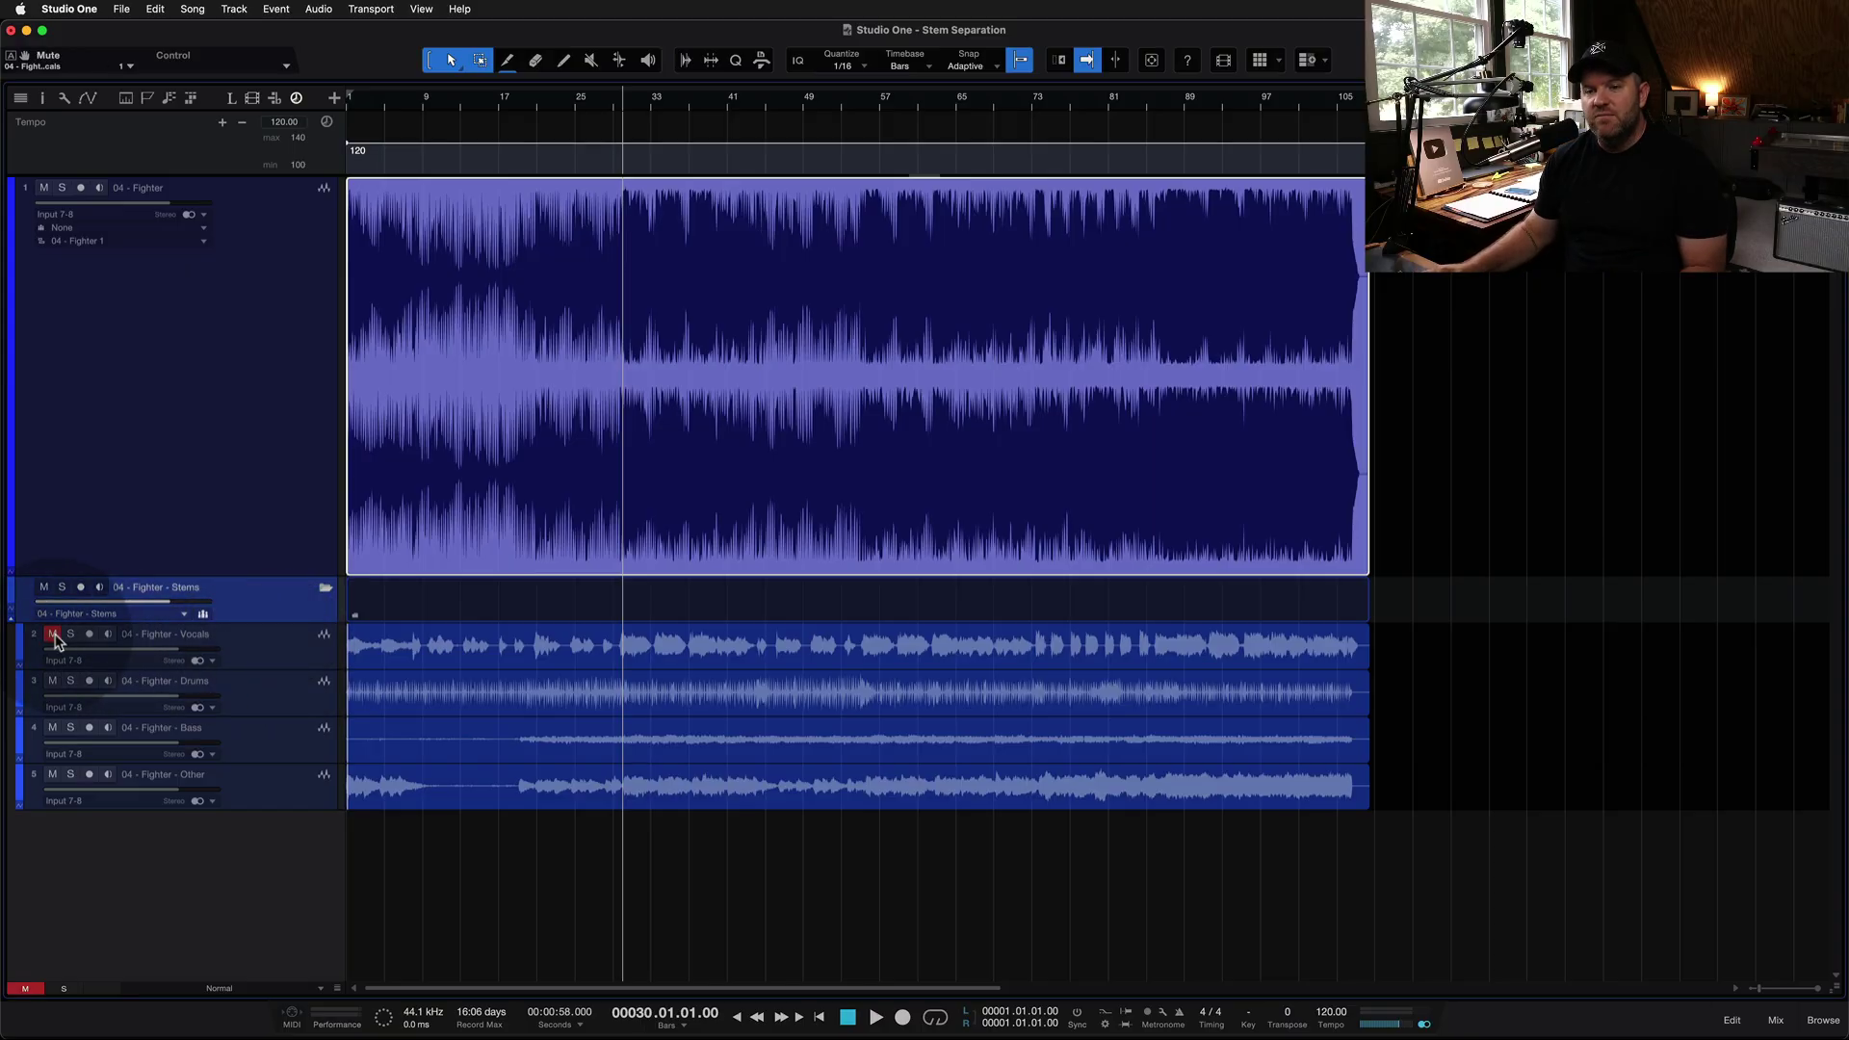
Mute the original Fighter event, play the stems, then unmute the Vocals stem
{"action": "left_click", "coordinate": [458, 447]}
{"action": "key", "text": "shift+m"}
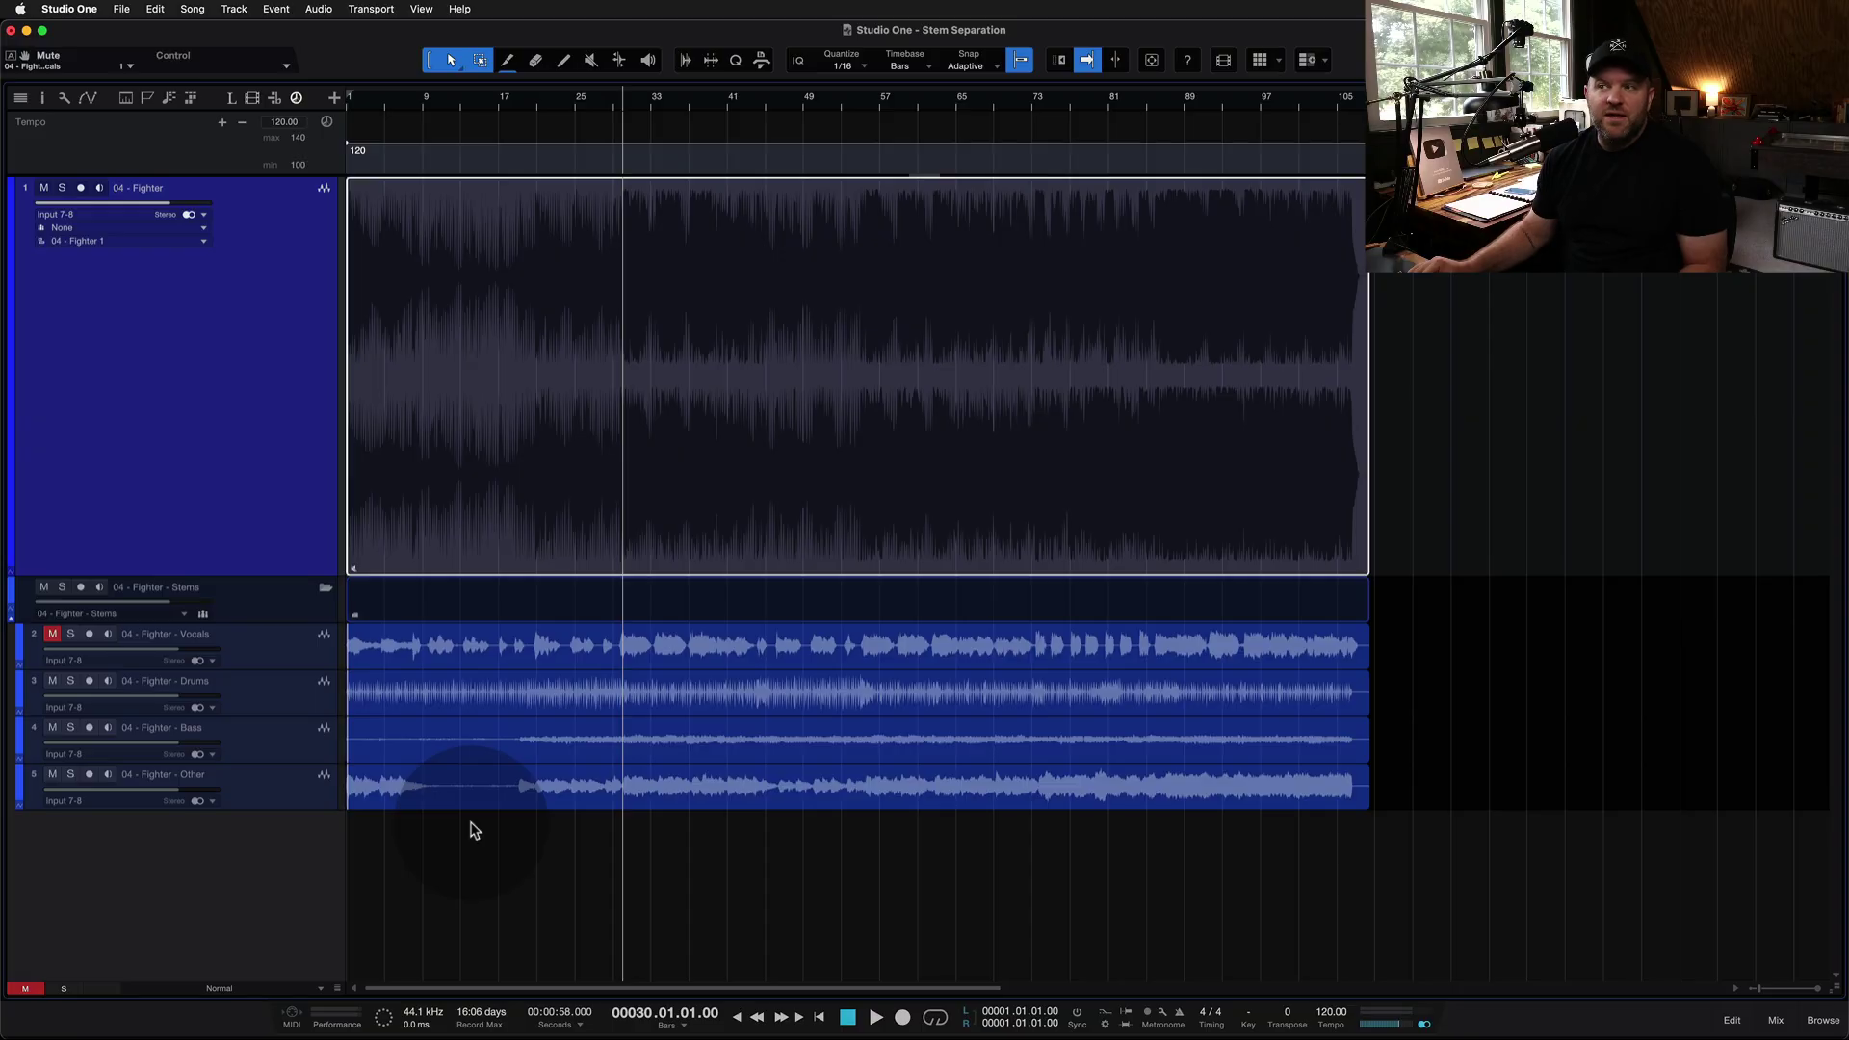
{"action": "key", "text": "space"}
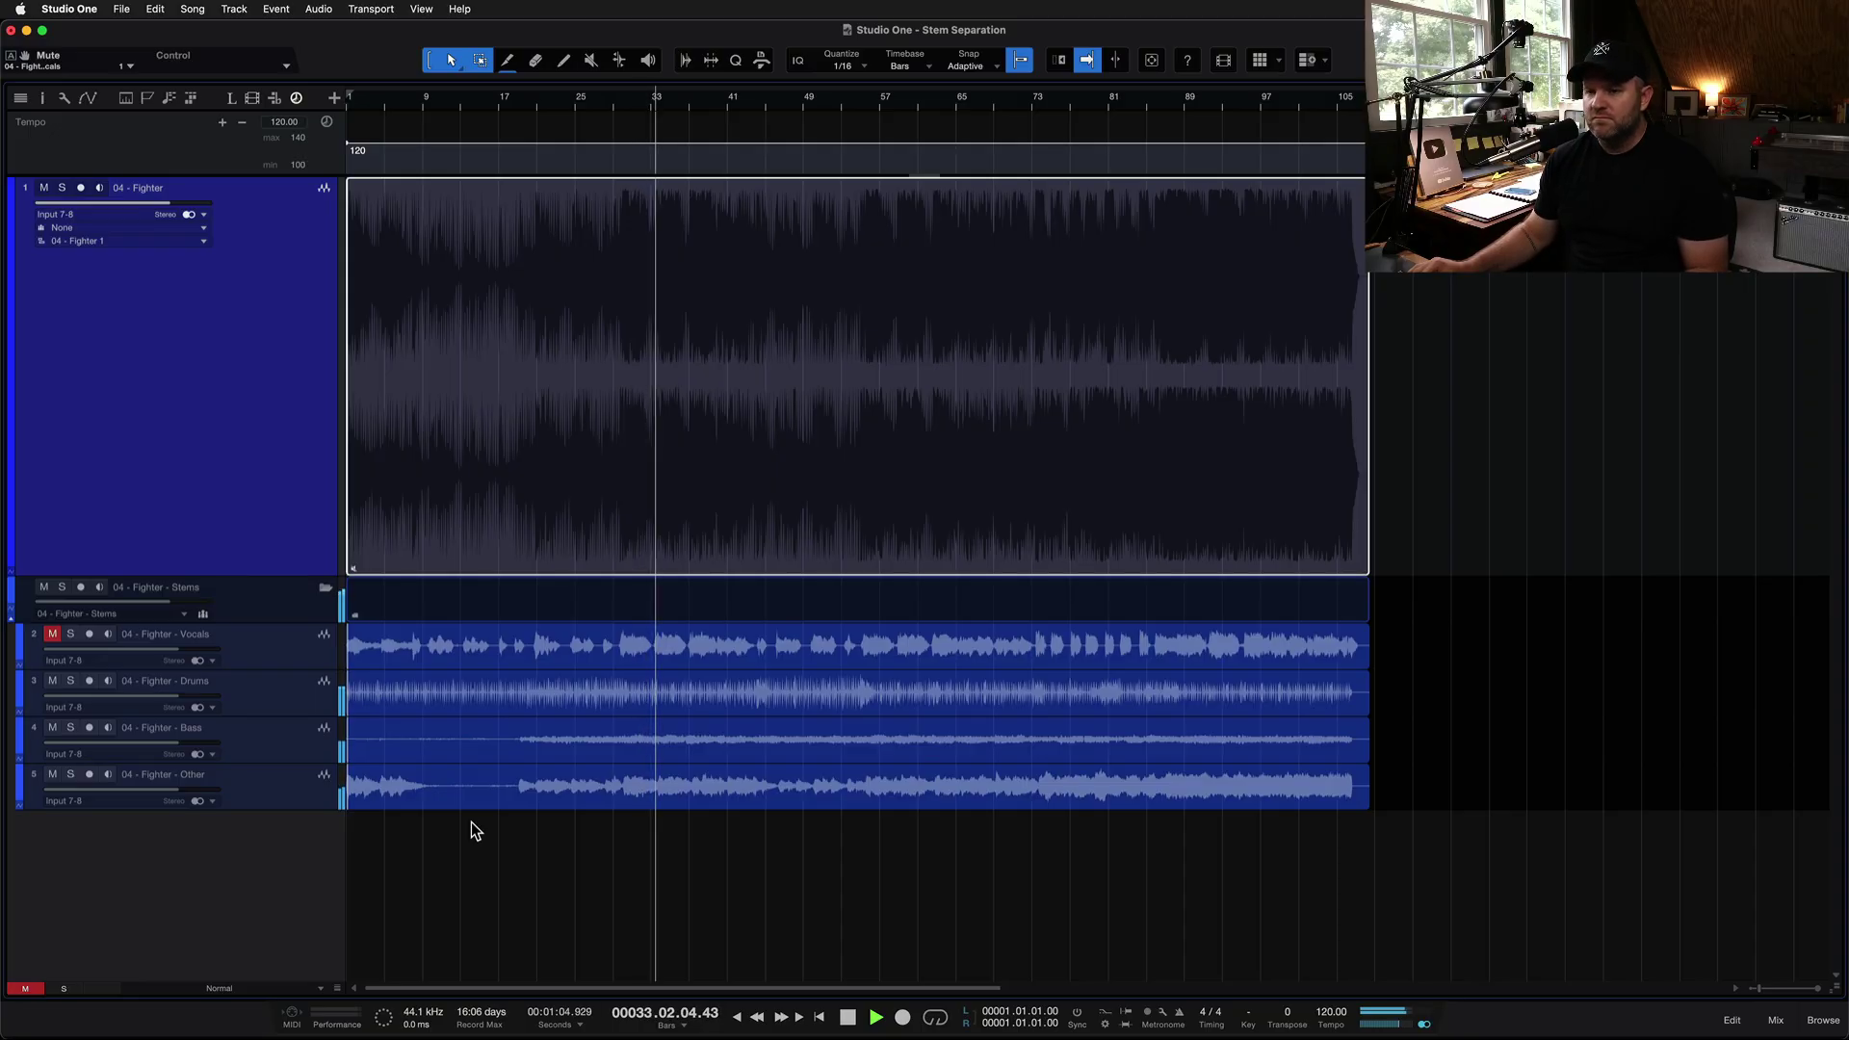
{"action": "left_click", "coordinate": [53, 635]}
{"action": "key", "text": "space"}
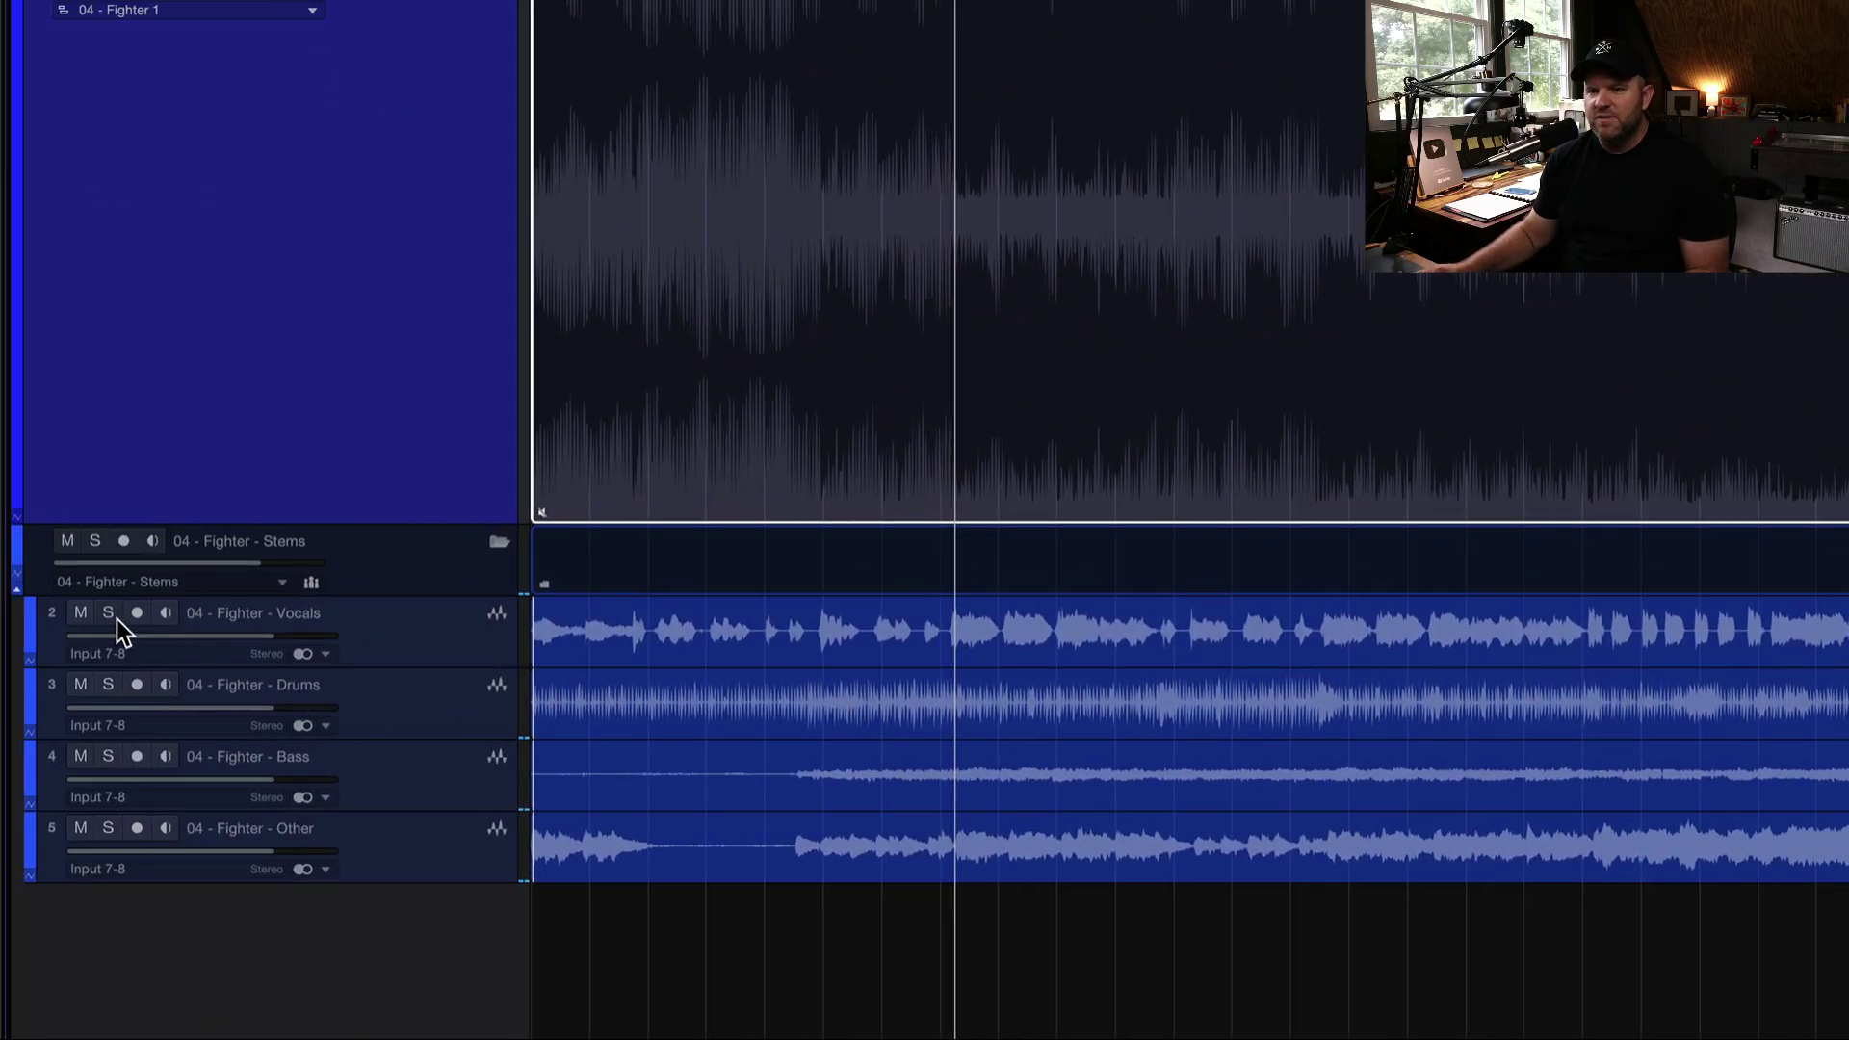
Audition each stem alone by soloing Vocals, Drums, Bass and Other in turn
{"action": "left_click", "coordinate": [109, 614]}
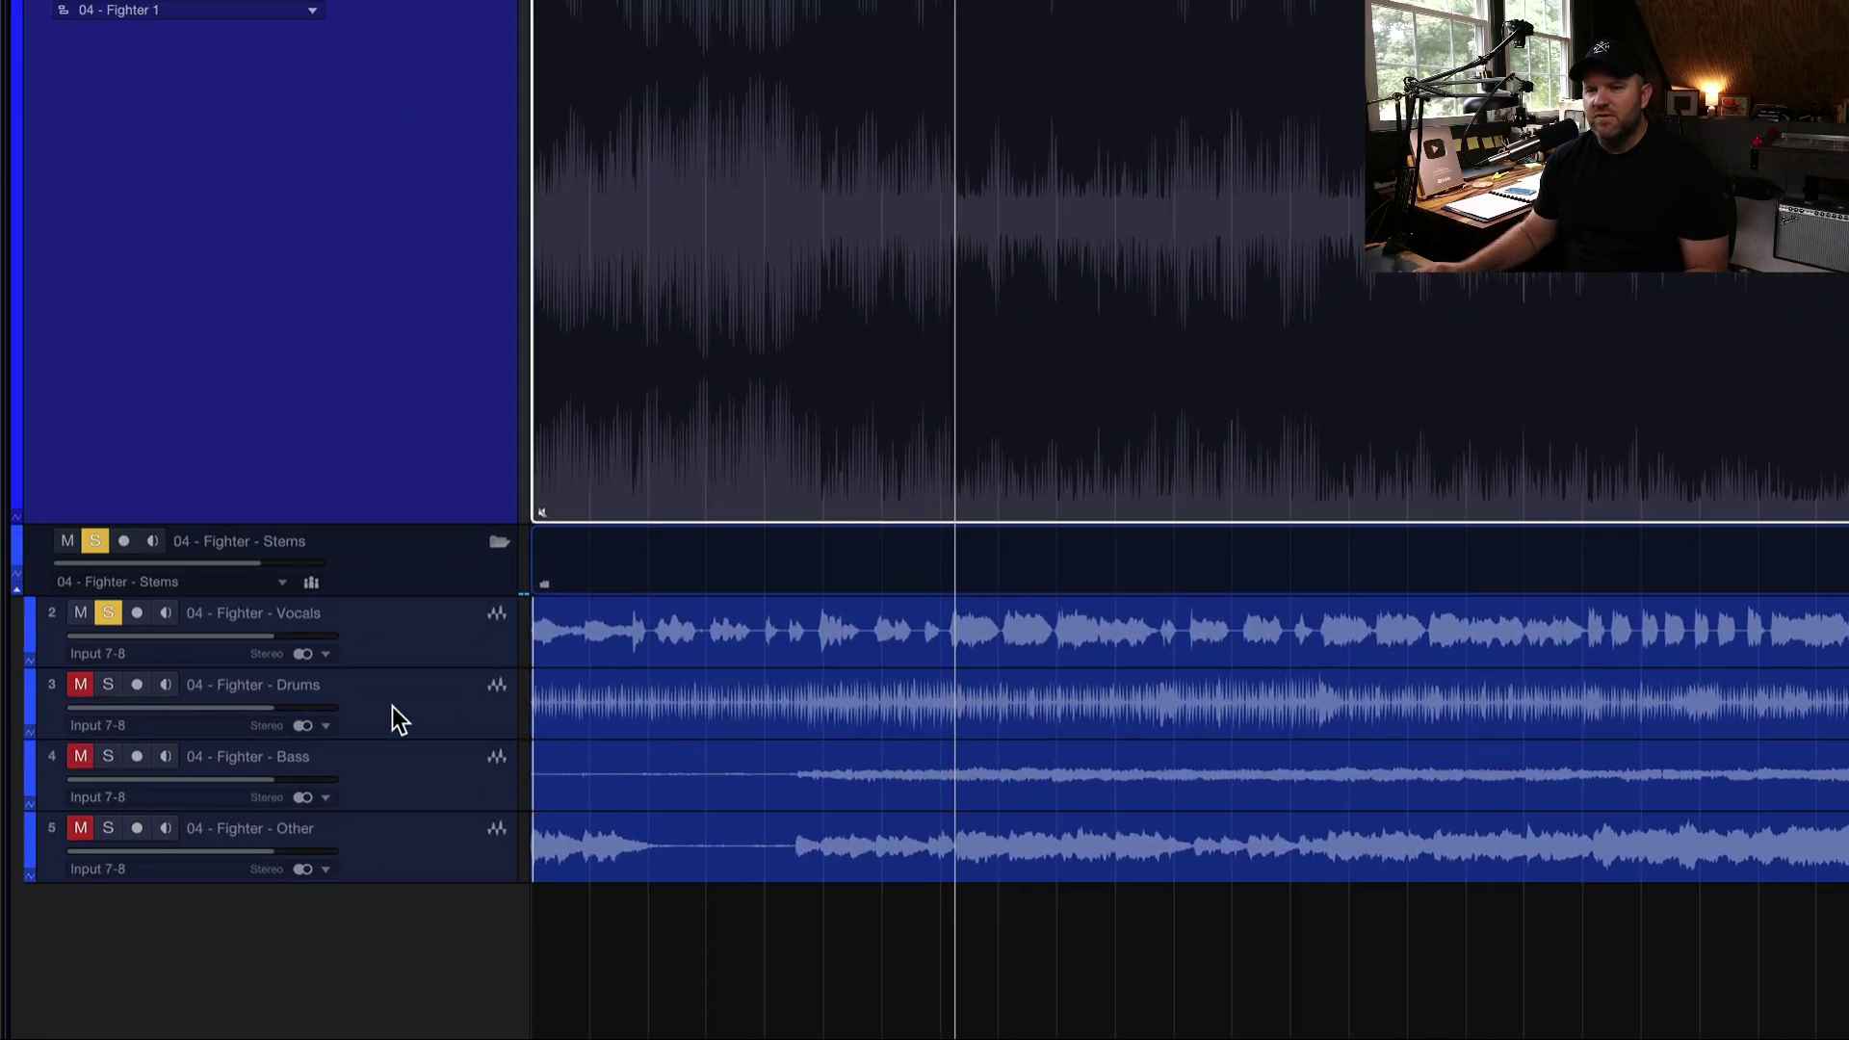
{"action": "key", "text": "space"}
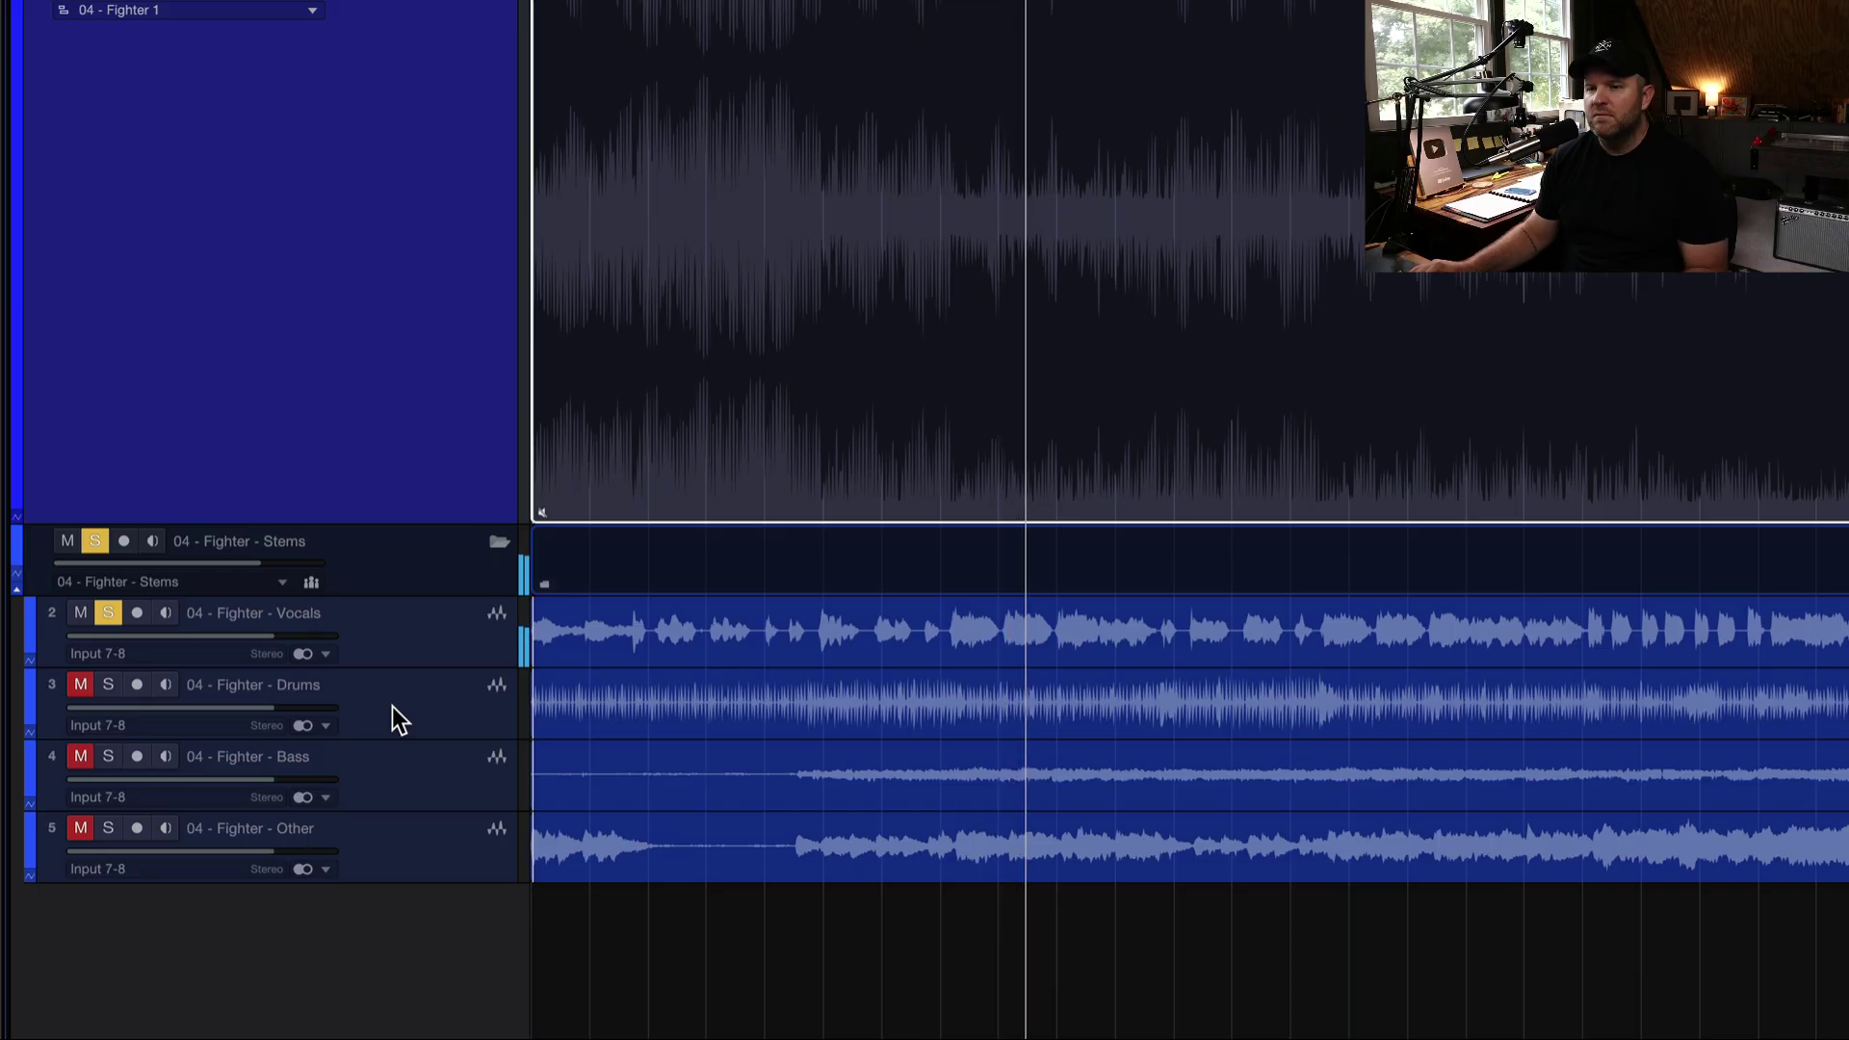
{"action": "left_click", "coordinate": [109, 685]}
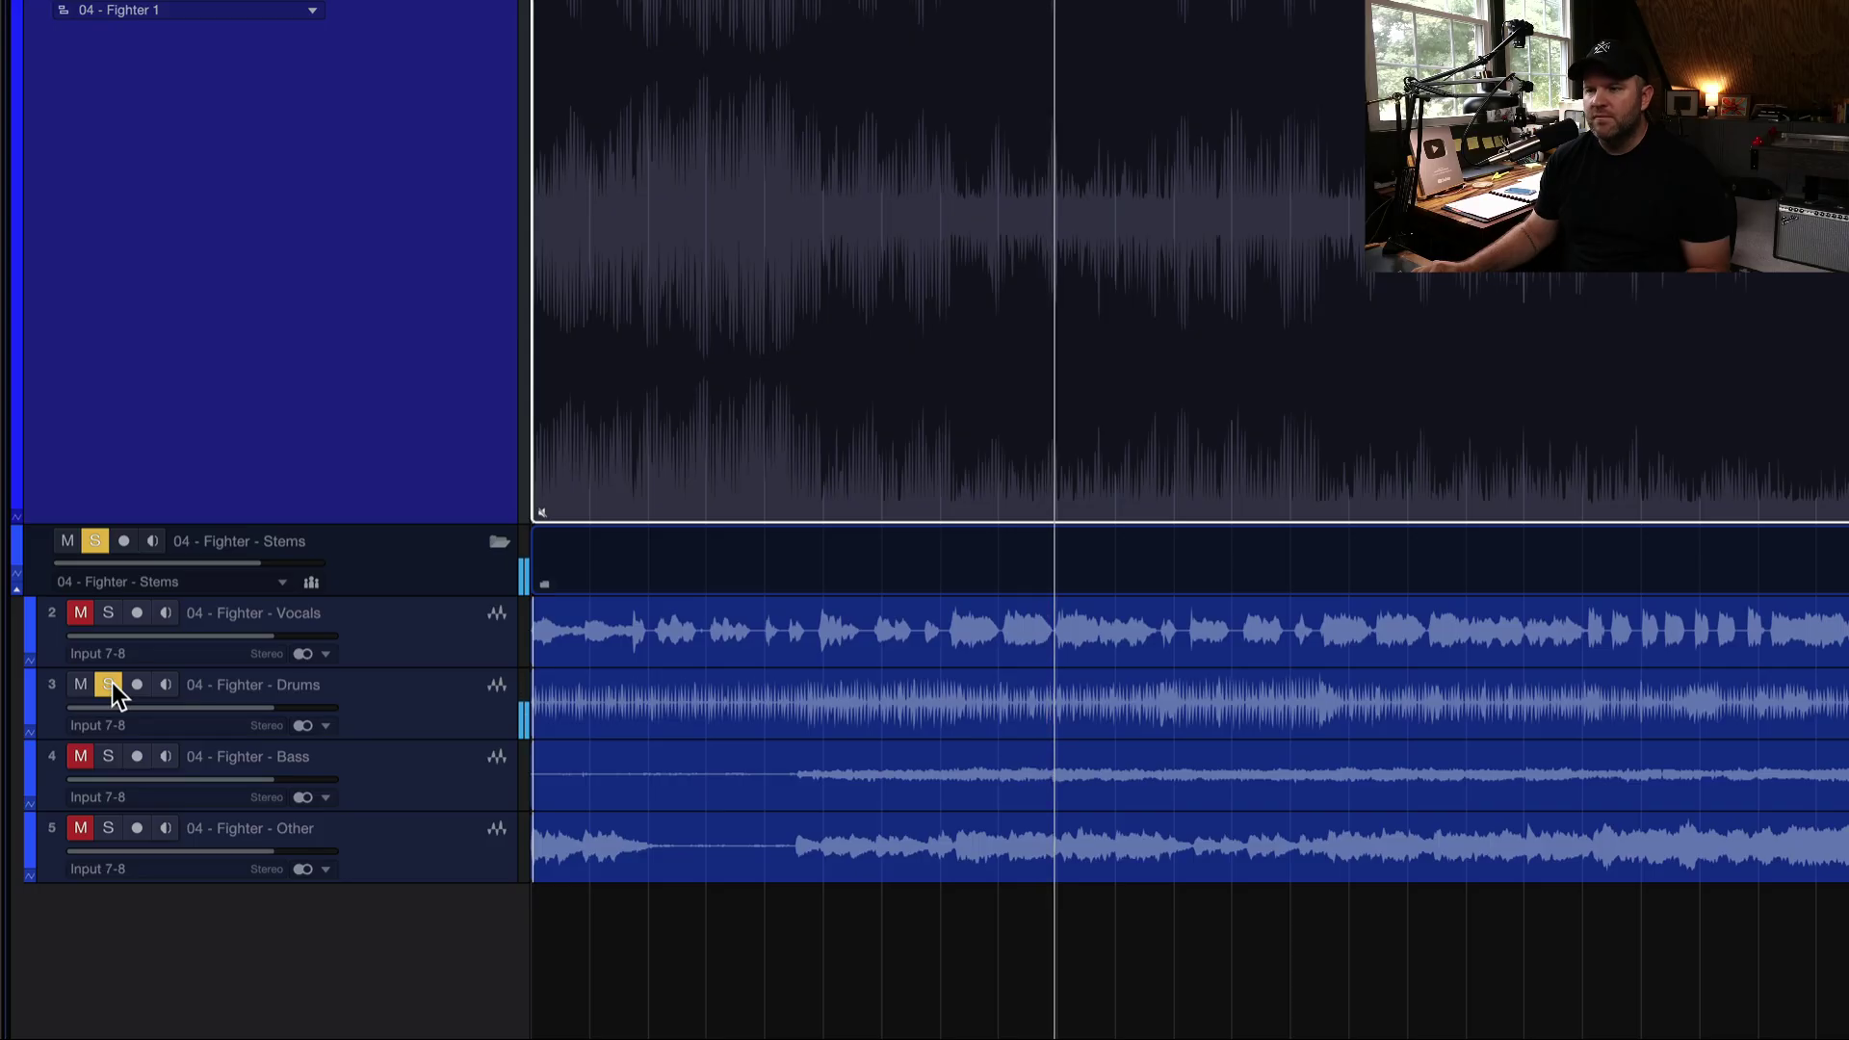
{"action": "left_click", "coordinate": [109, 757]}
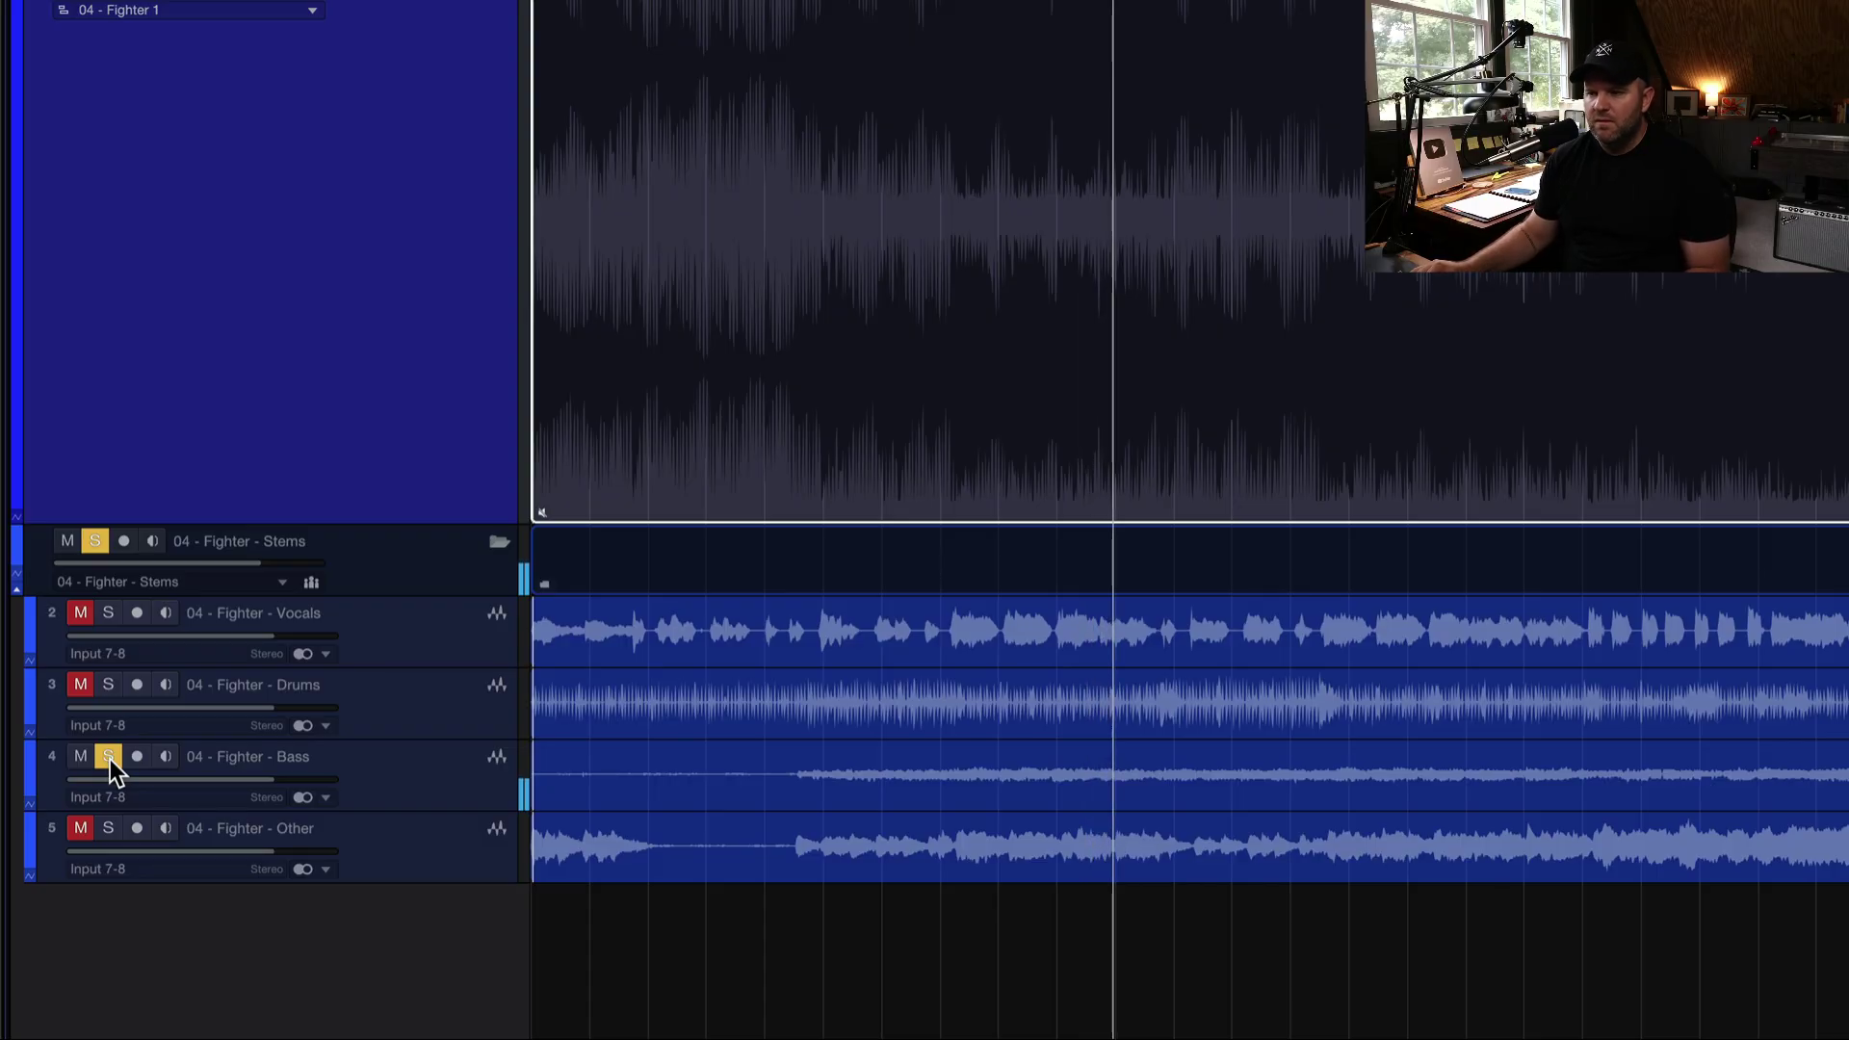
{"action": "left_click", "coordinate": [107, 828]}
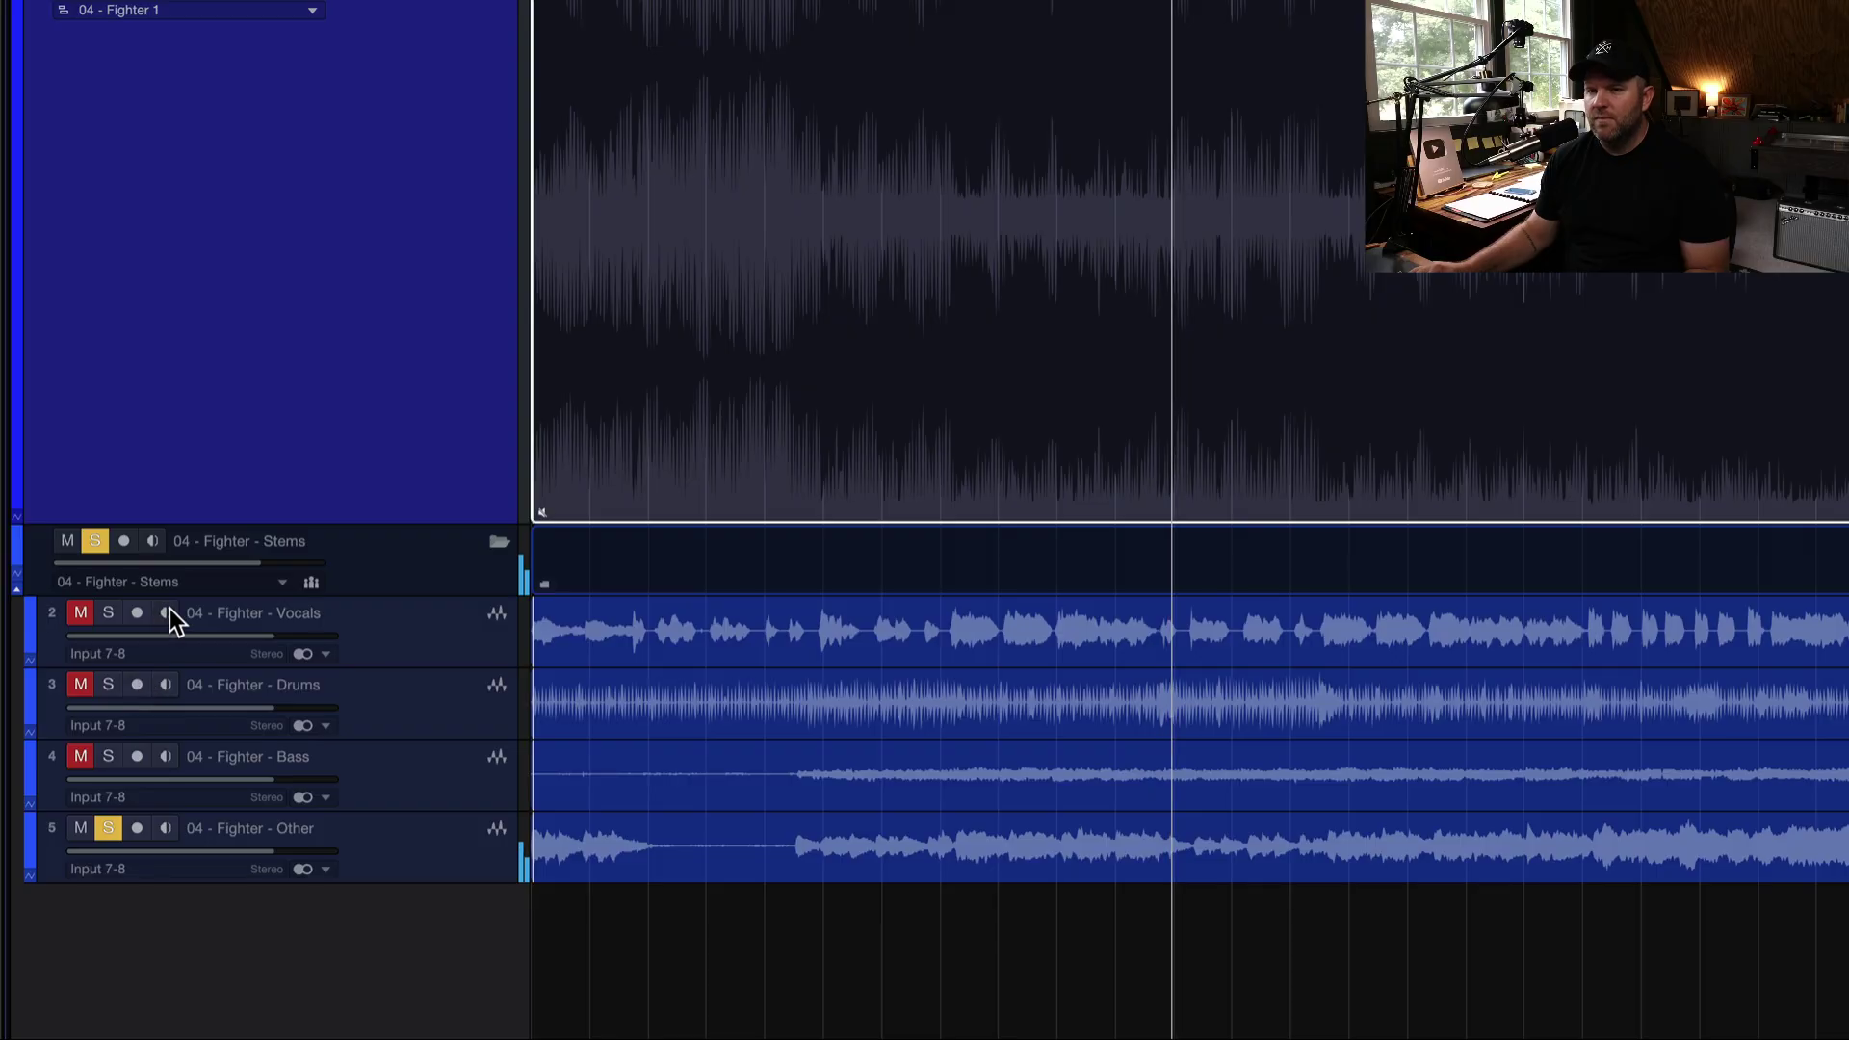
Solo the whole Stems folder, play all four stems together, and save the song
{"action": "left_click", "coordinate": [100, 547]}
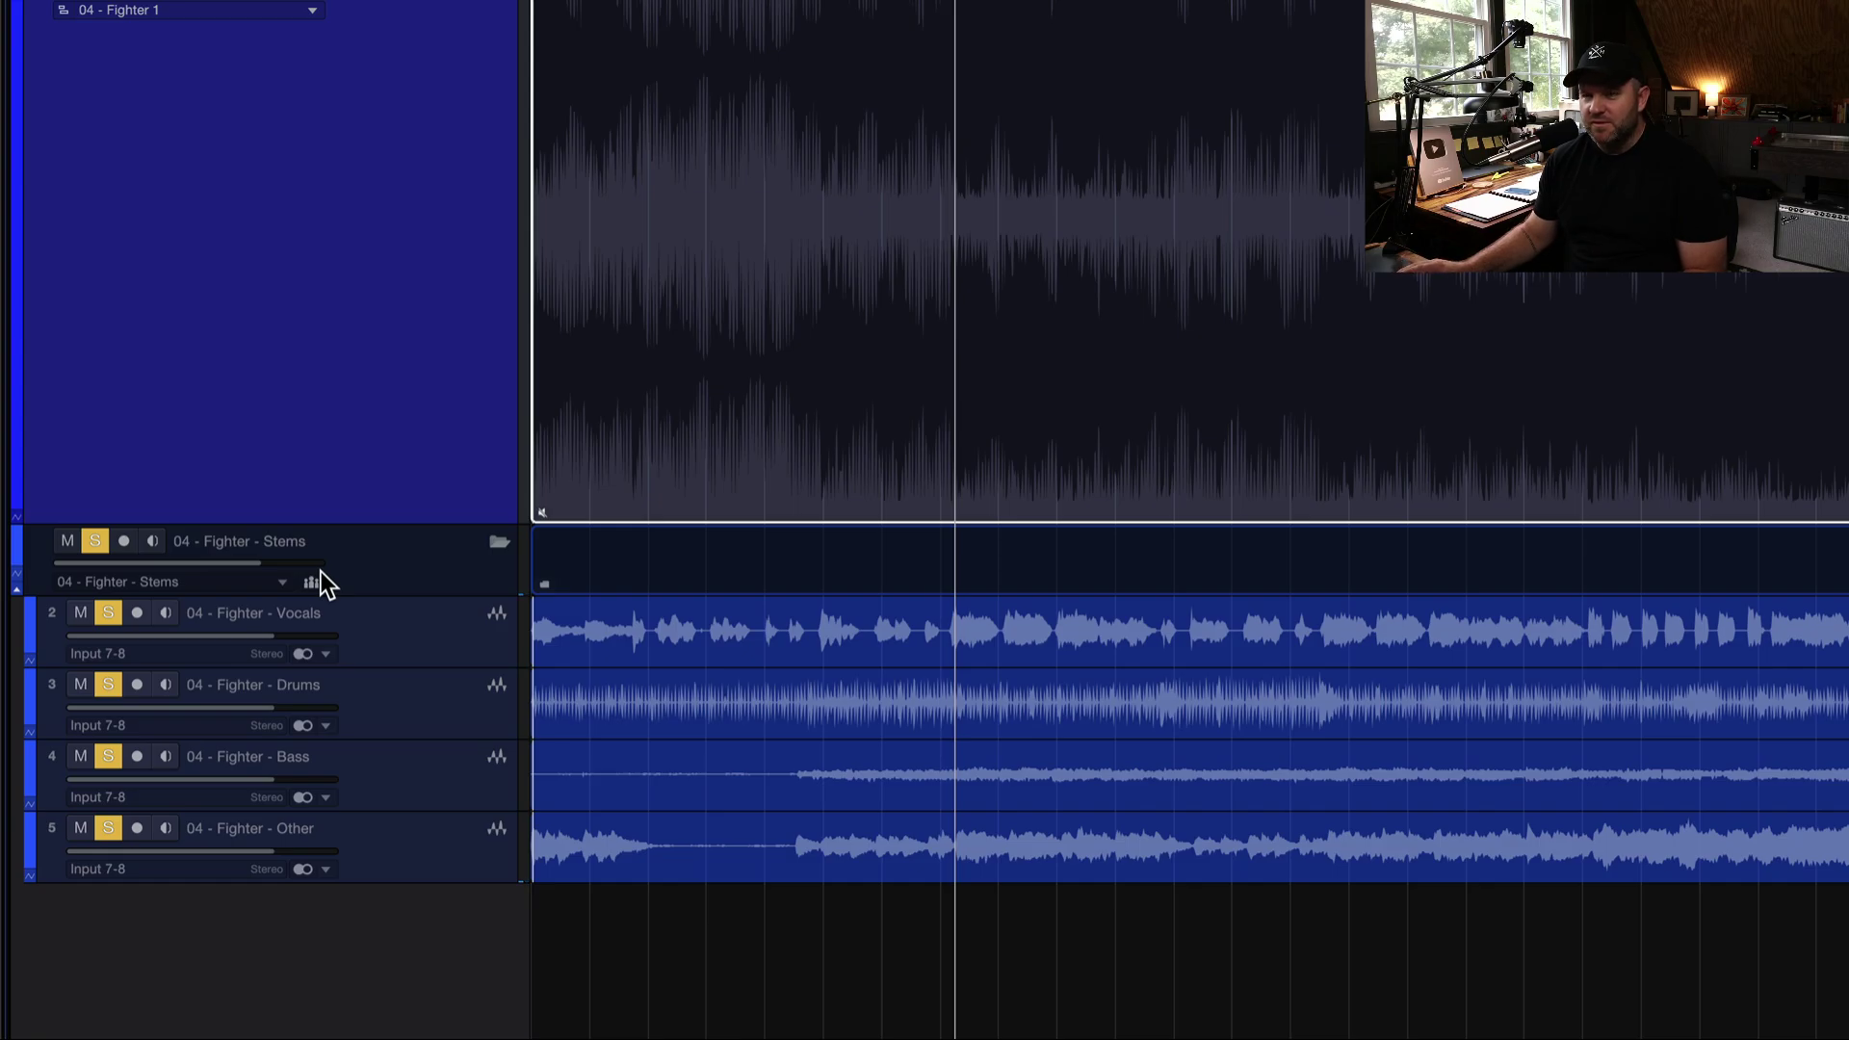
{"action": "key", "text": "space"}
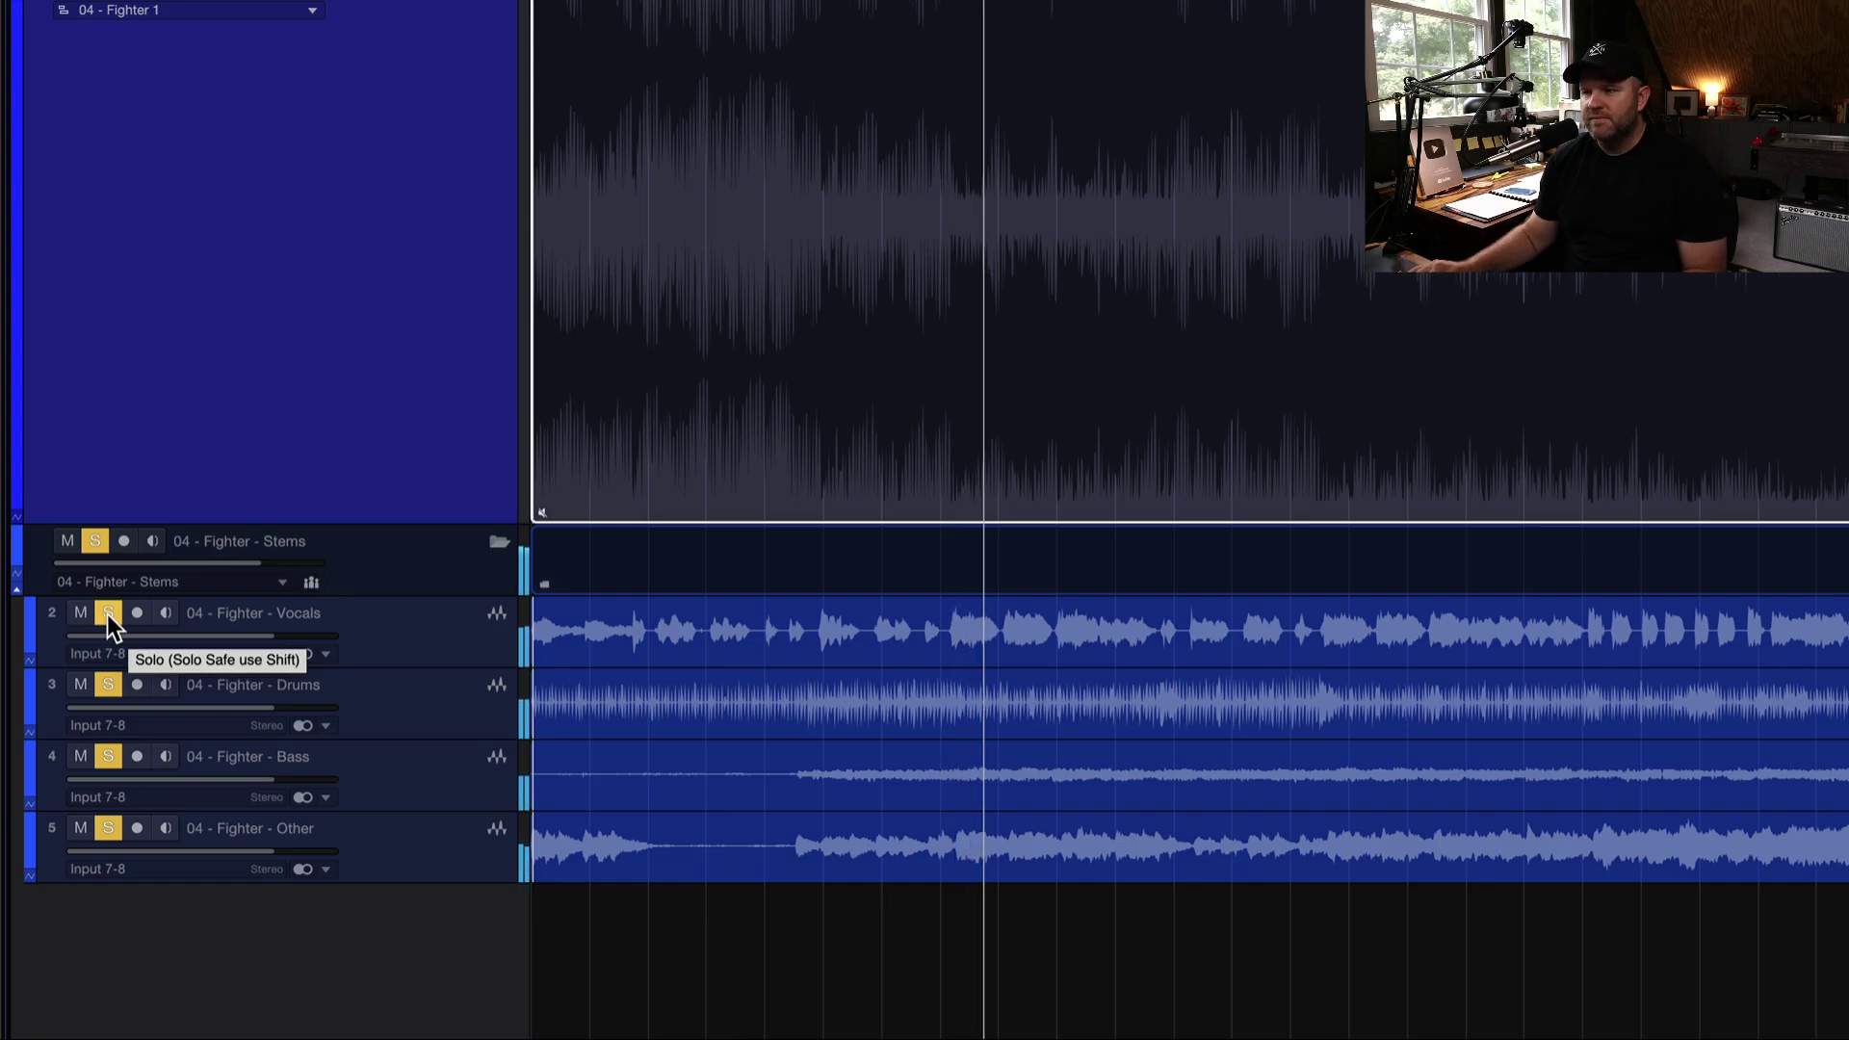
{"action": "key", "text": "ctrl+s"}
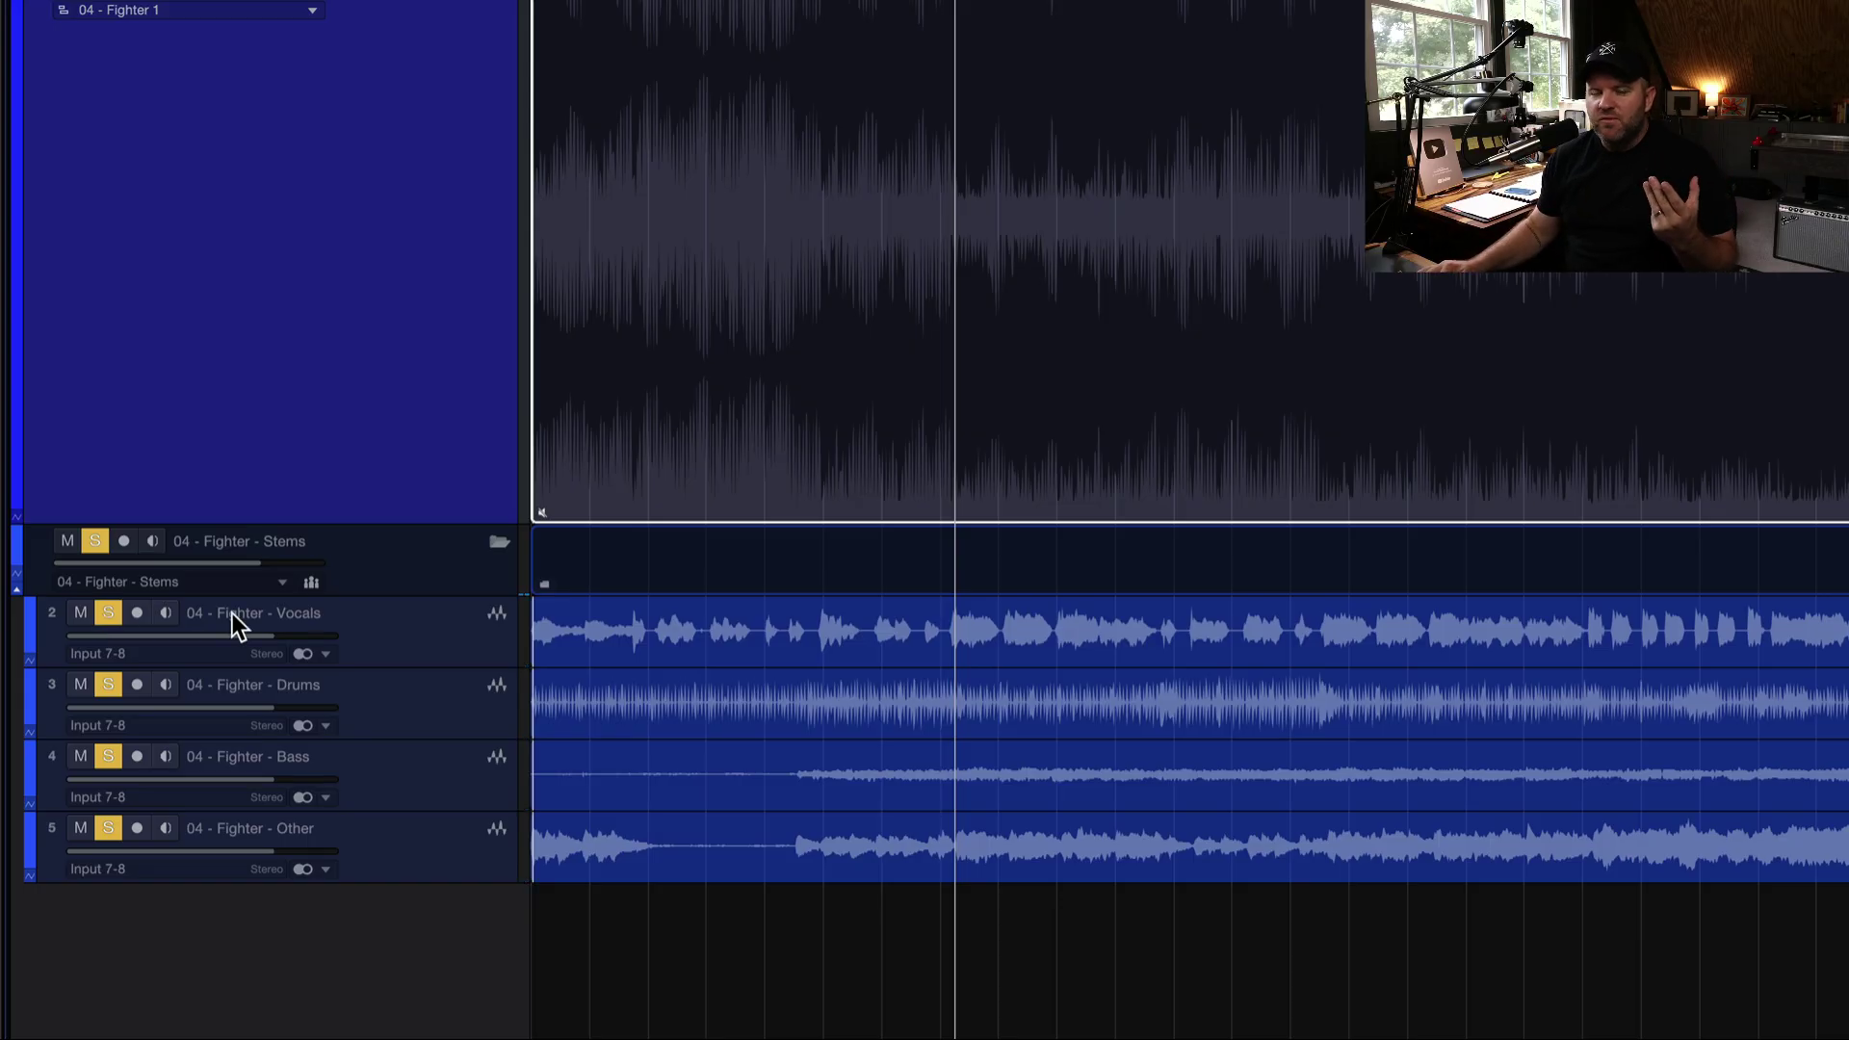
{"action": "left_click", "coordinate": [407, 616]}
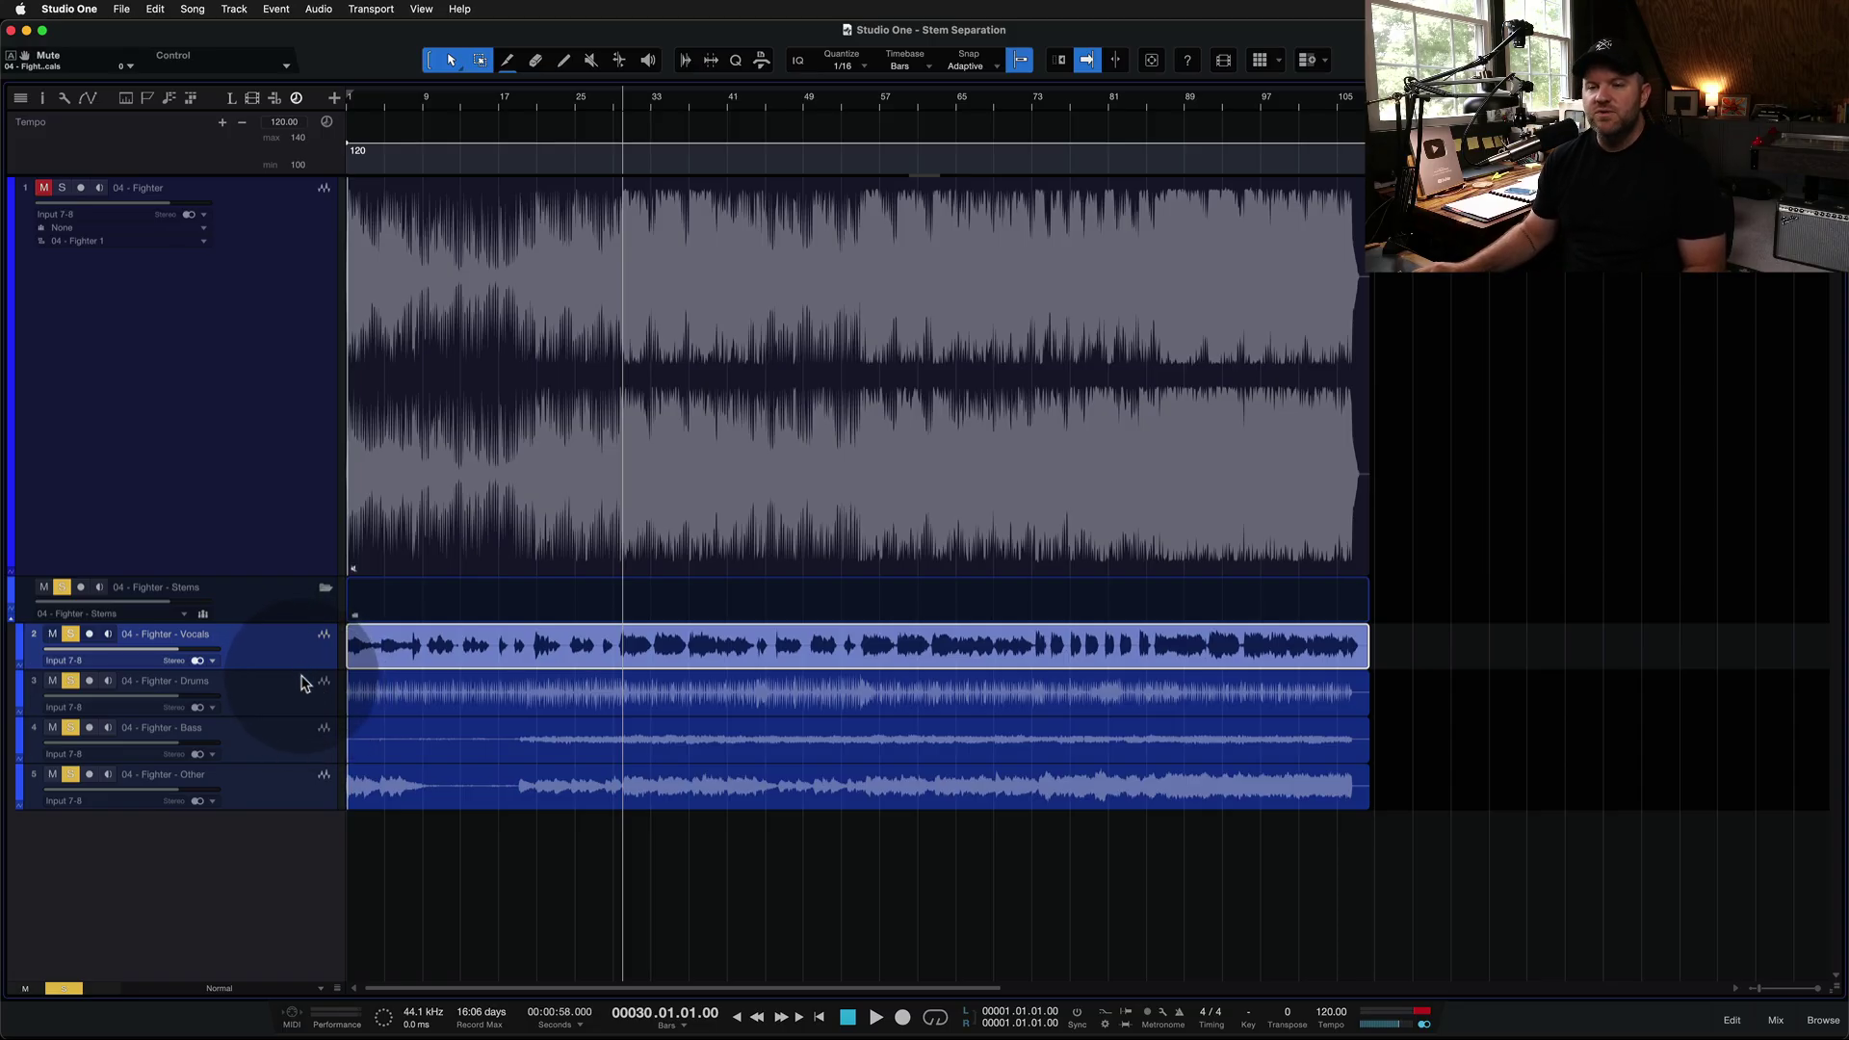
Play the song and mute the Vocals and Drums stems, leaving only Bass and Other audible
{"action": "left_click", "coordinate": [299, 686]}
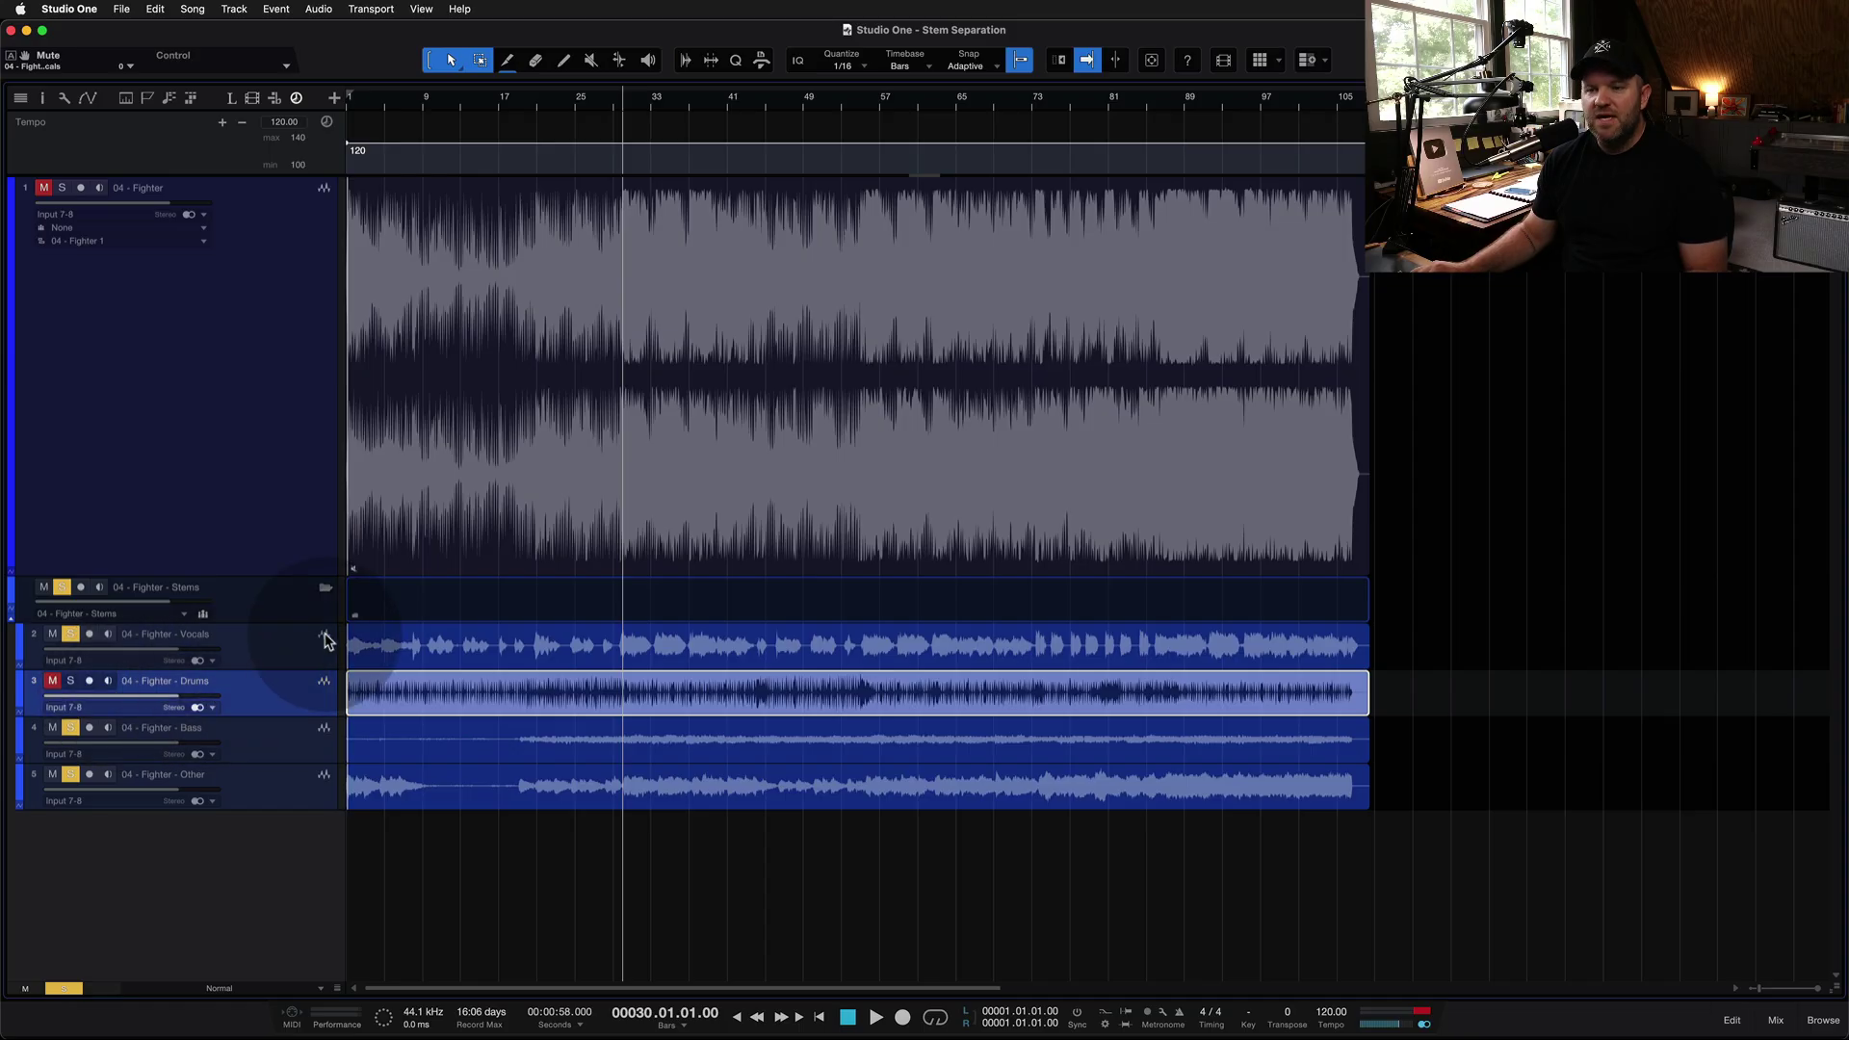
{"action": "key", "text": "space"}
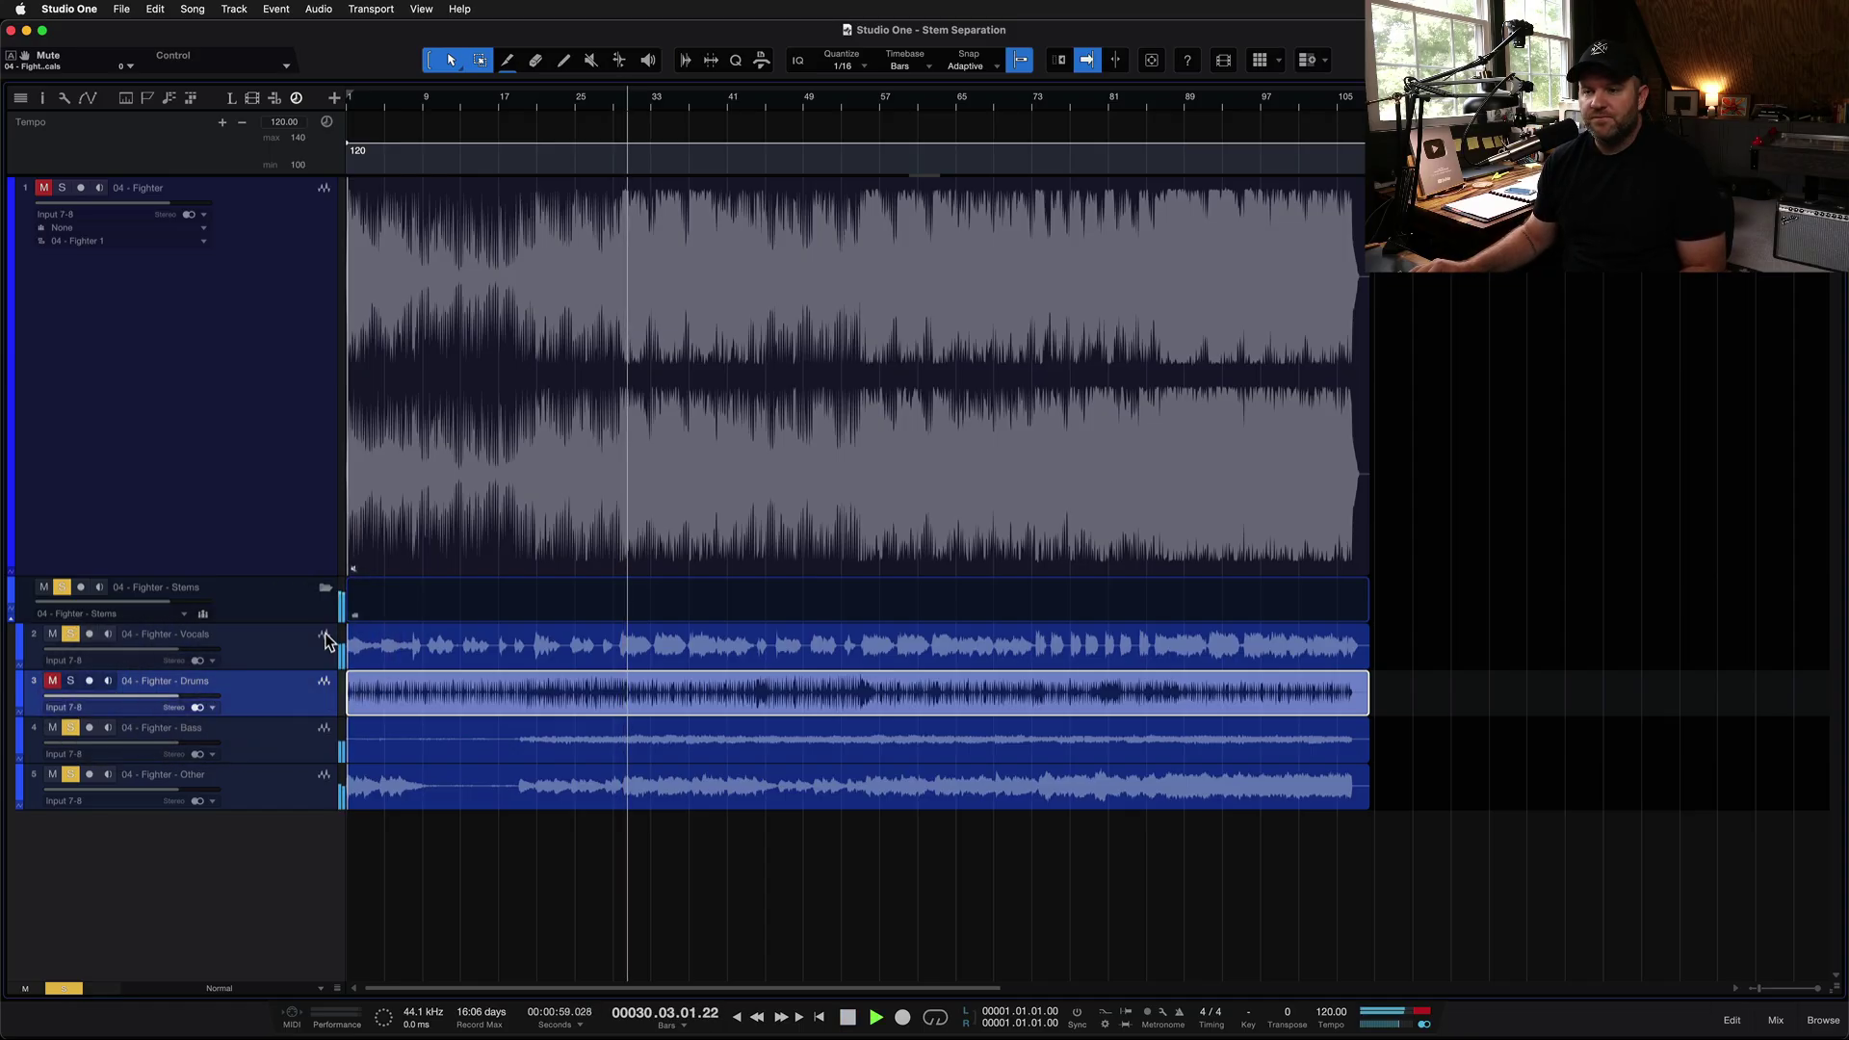
{"action": "key", "text": "space"}
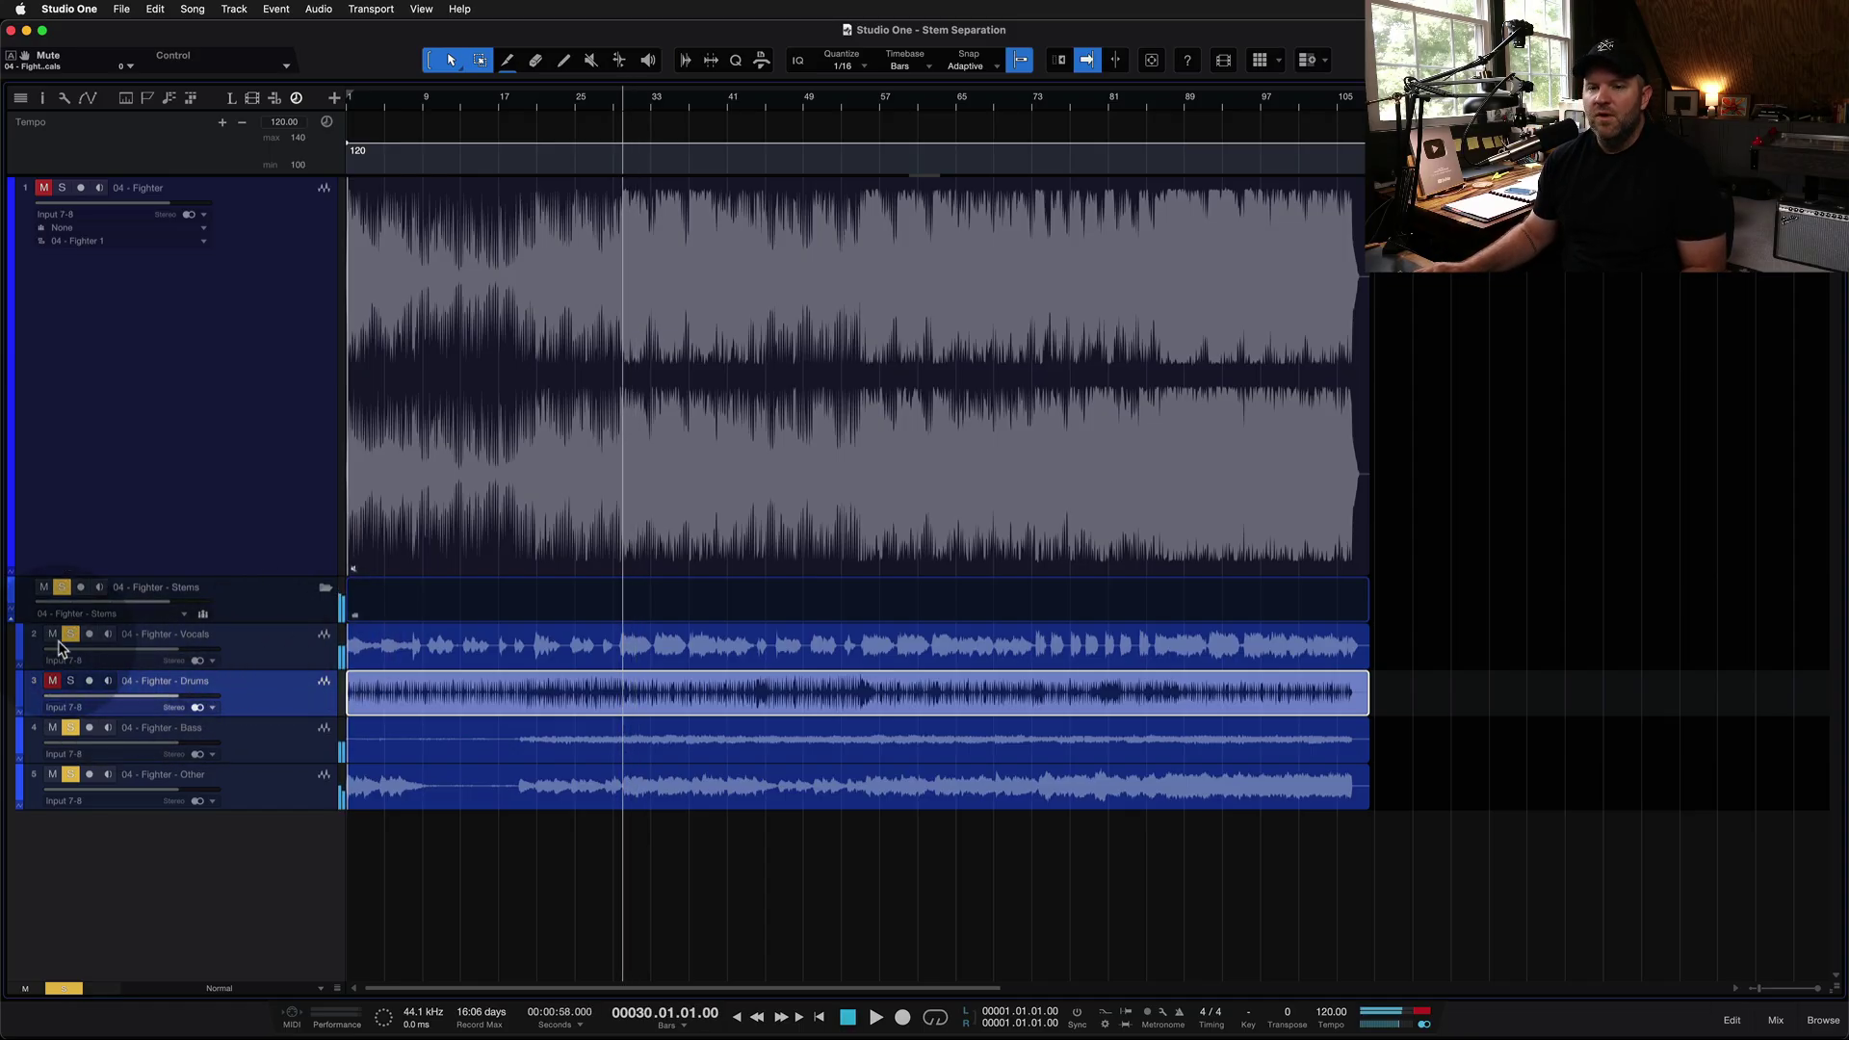
{"action": "left_click", "coordinate": [52, 634]}
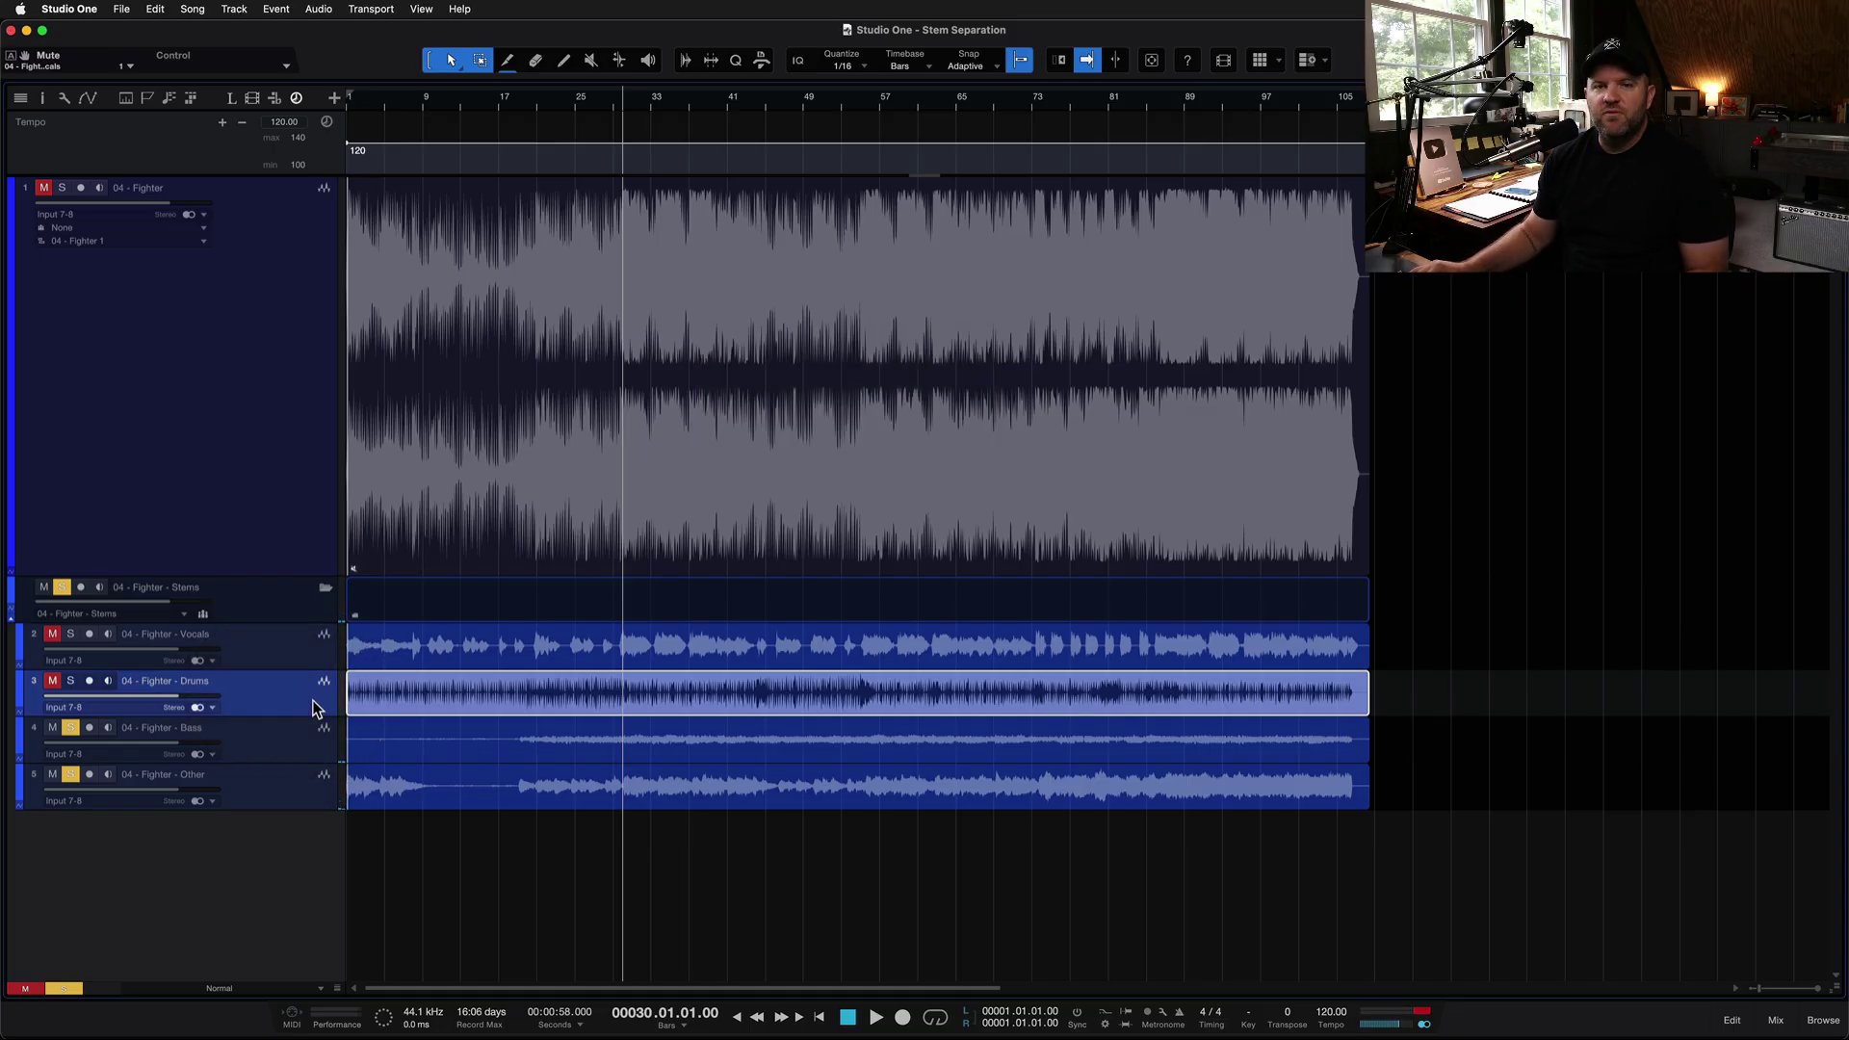
{"action": "left_click", "coordinate": [320, 735]}
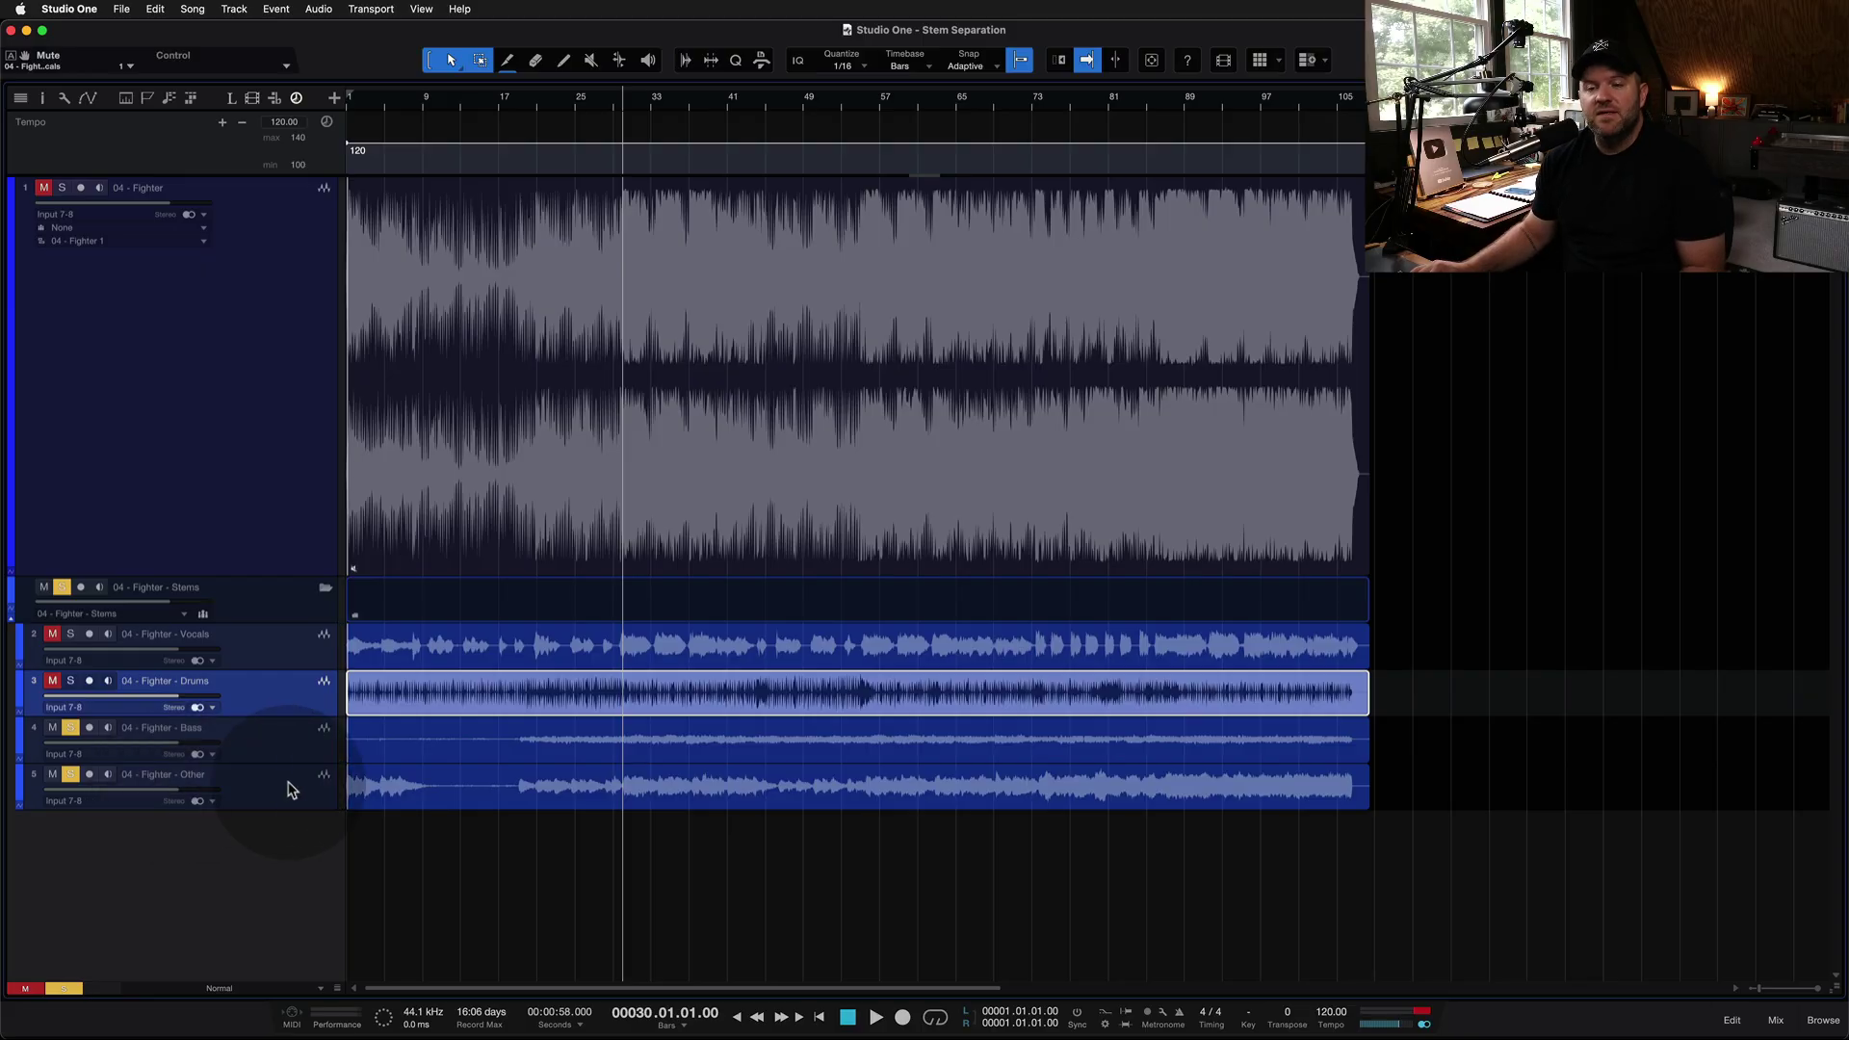
{"action": "left_click", "coordinate": [291, 790]}
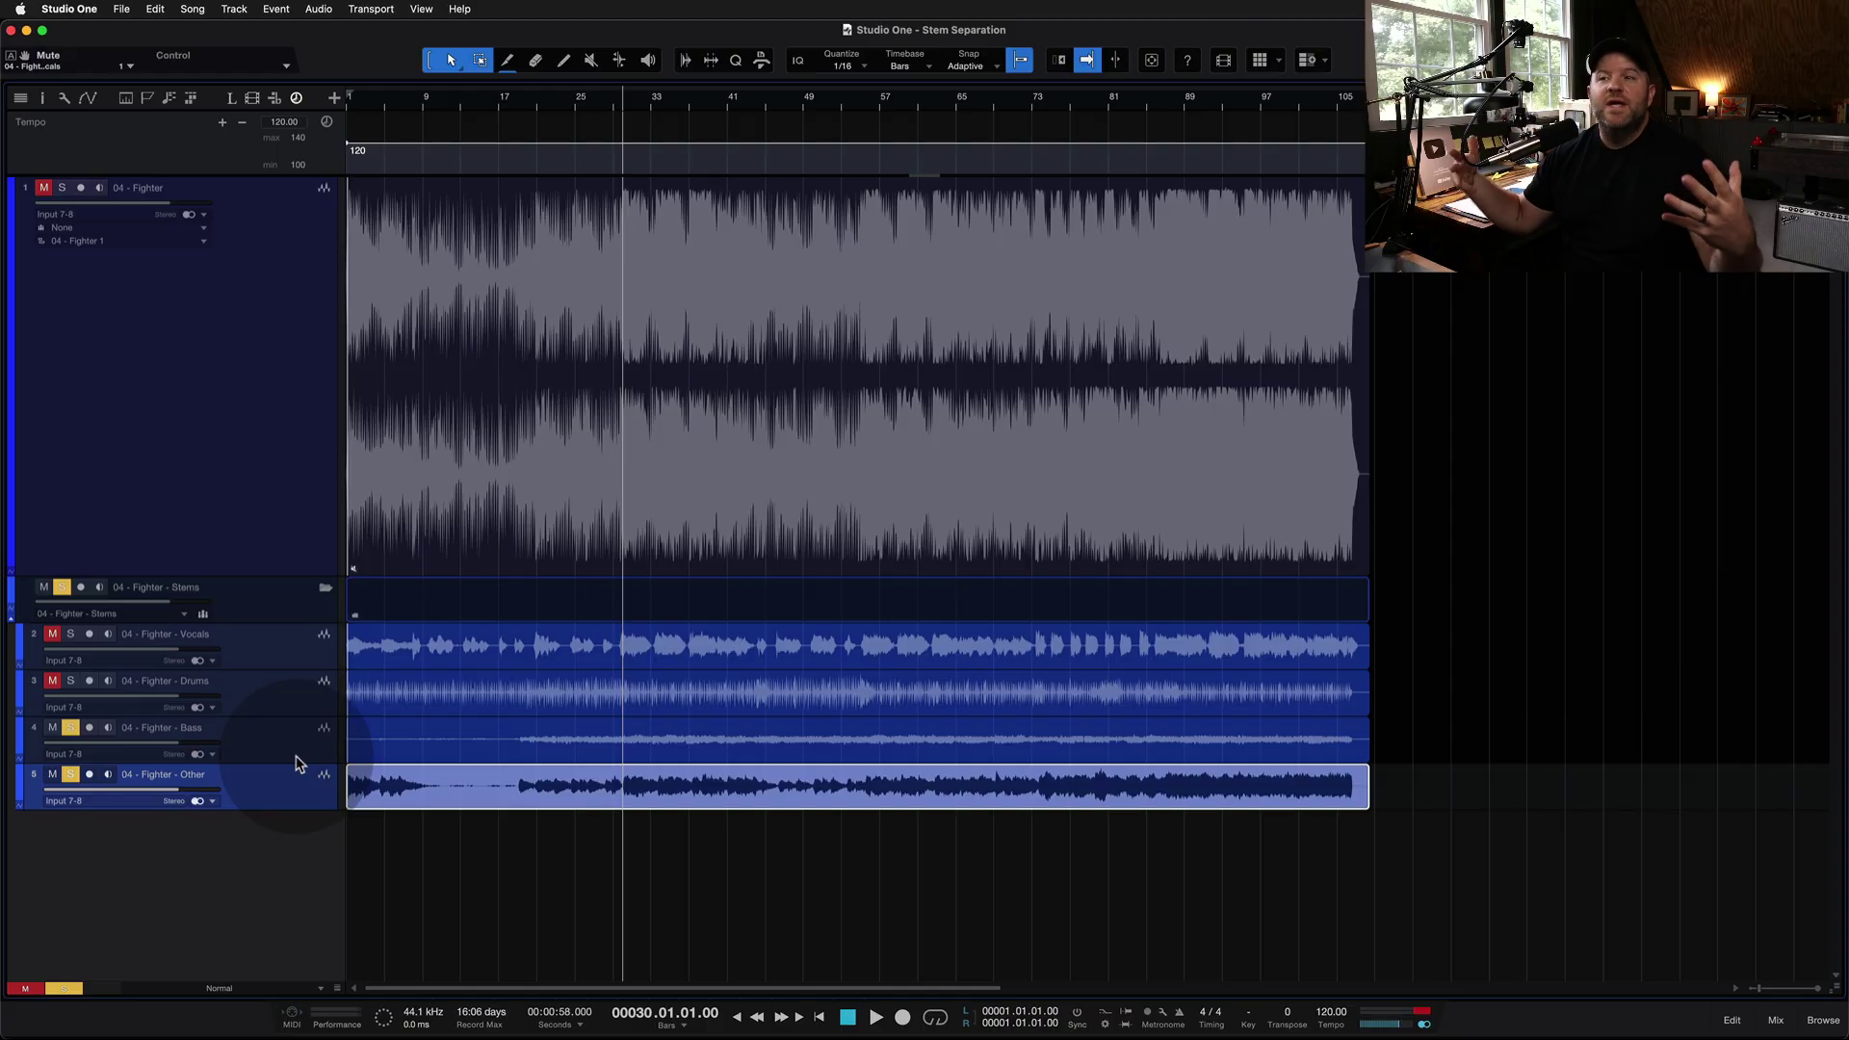
{"action": "left_click", "coordinate": [485, 515]}
Detect the Fighter event's 132 BPM tempo and apply it to the song's tempo track
{"action": "right_click", "coordinate": [485, 515]}
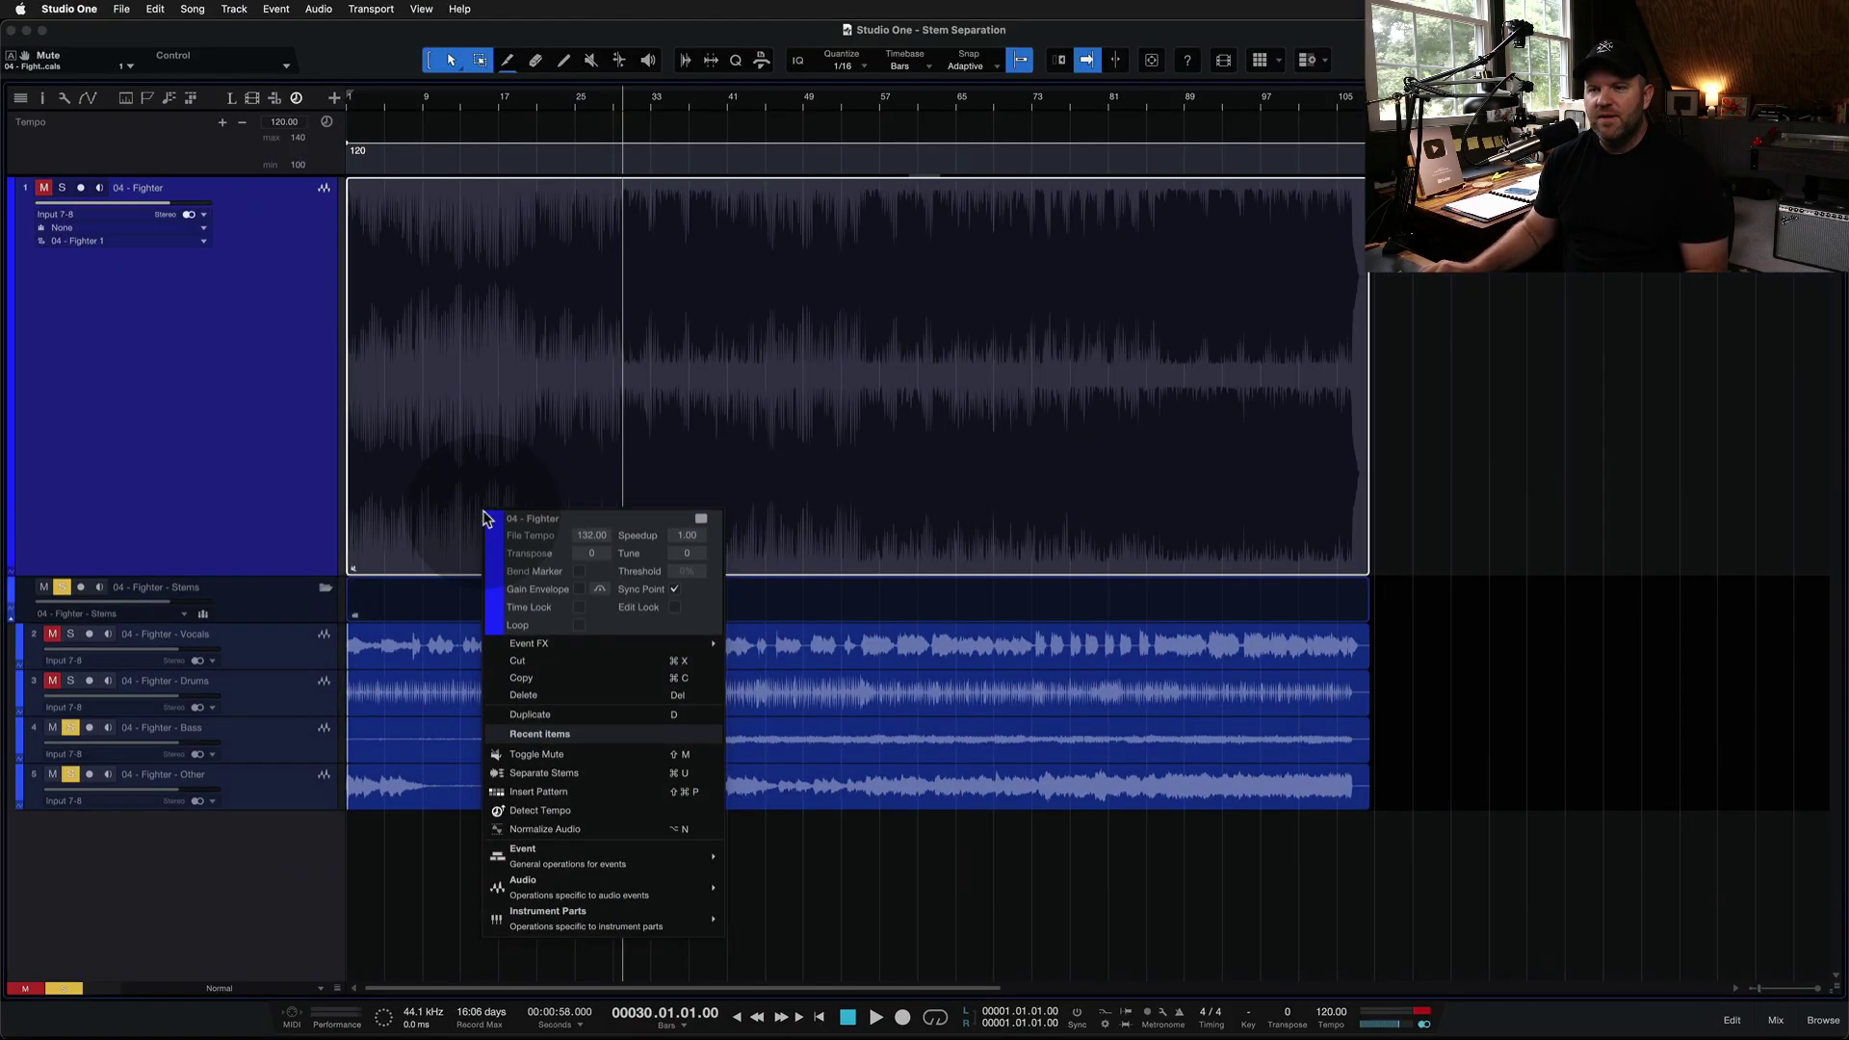
{"action": "left_click", "coordinate": [446, 442]}
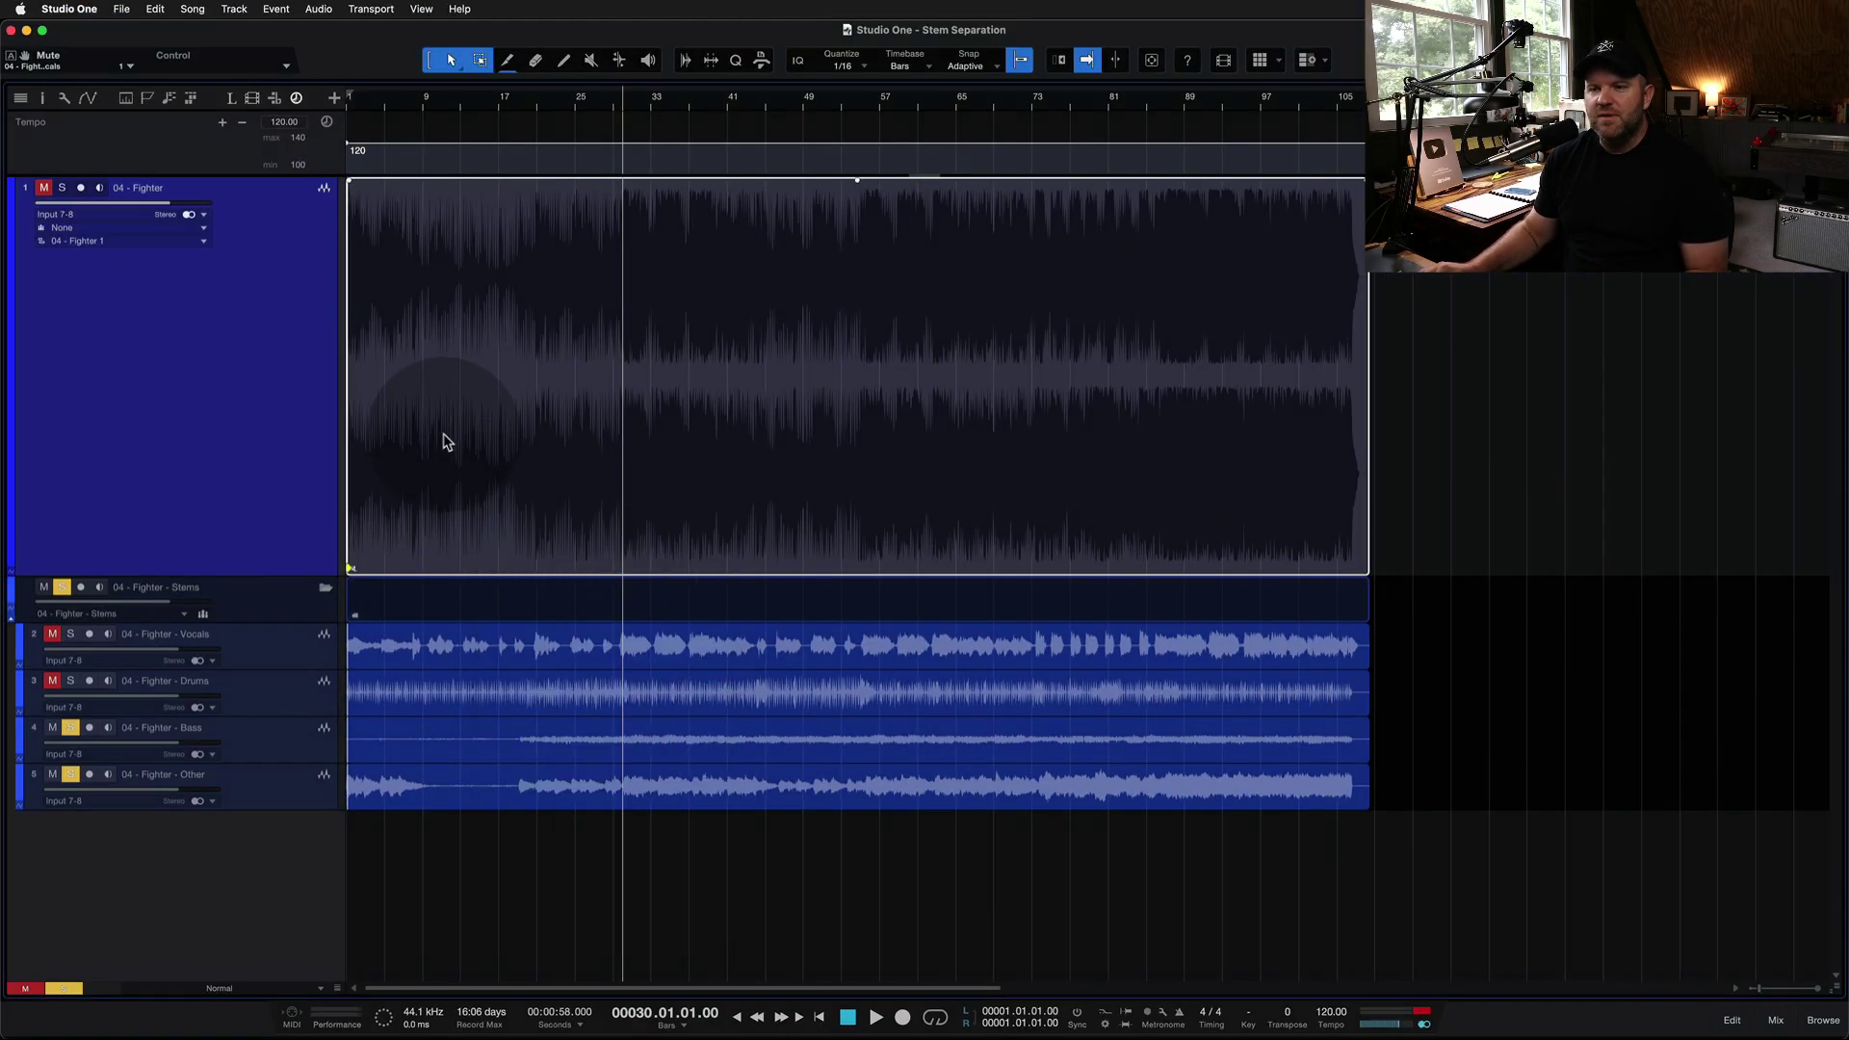
{"action": "right_click", "coordinate": [474, 490]}
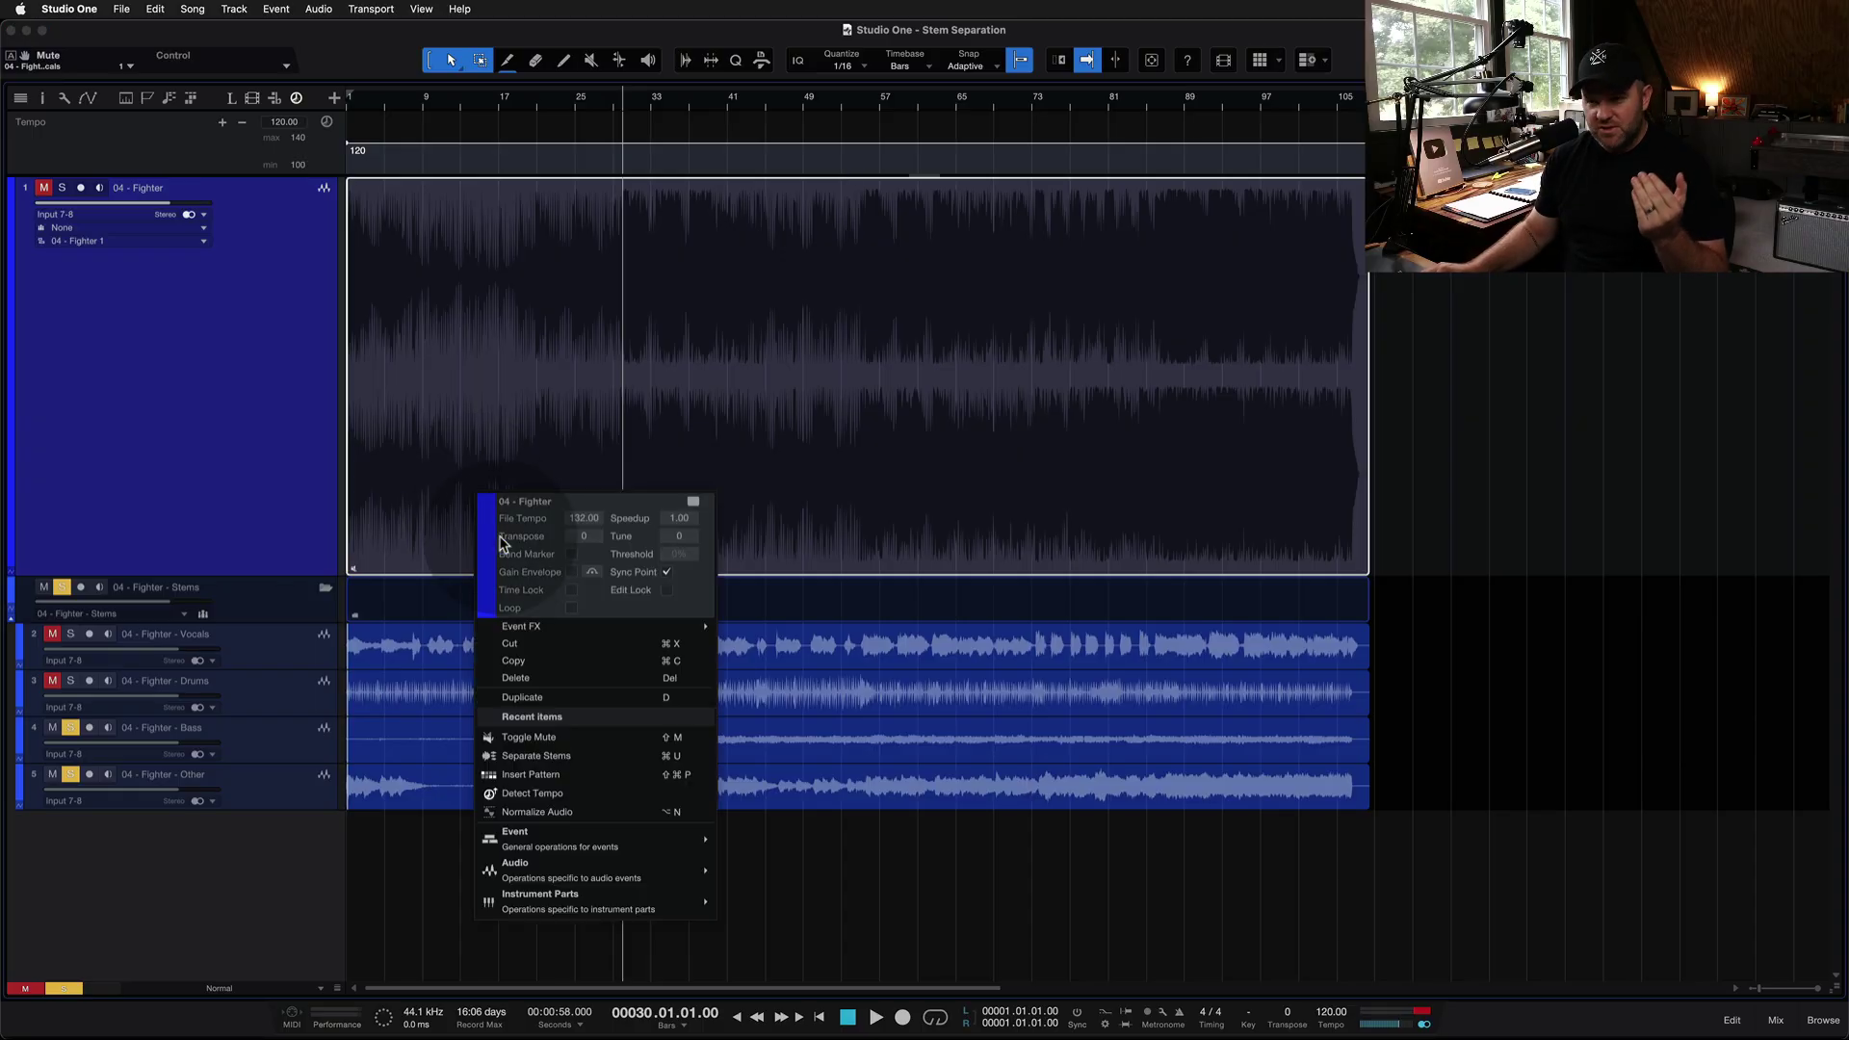
{"action": "mouse_move", "coordinate": [578, 838]}
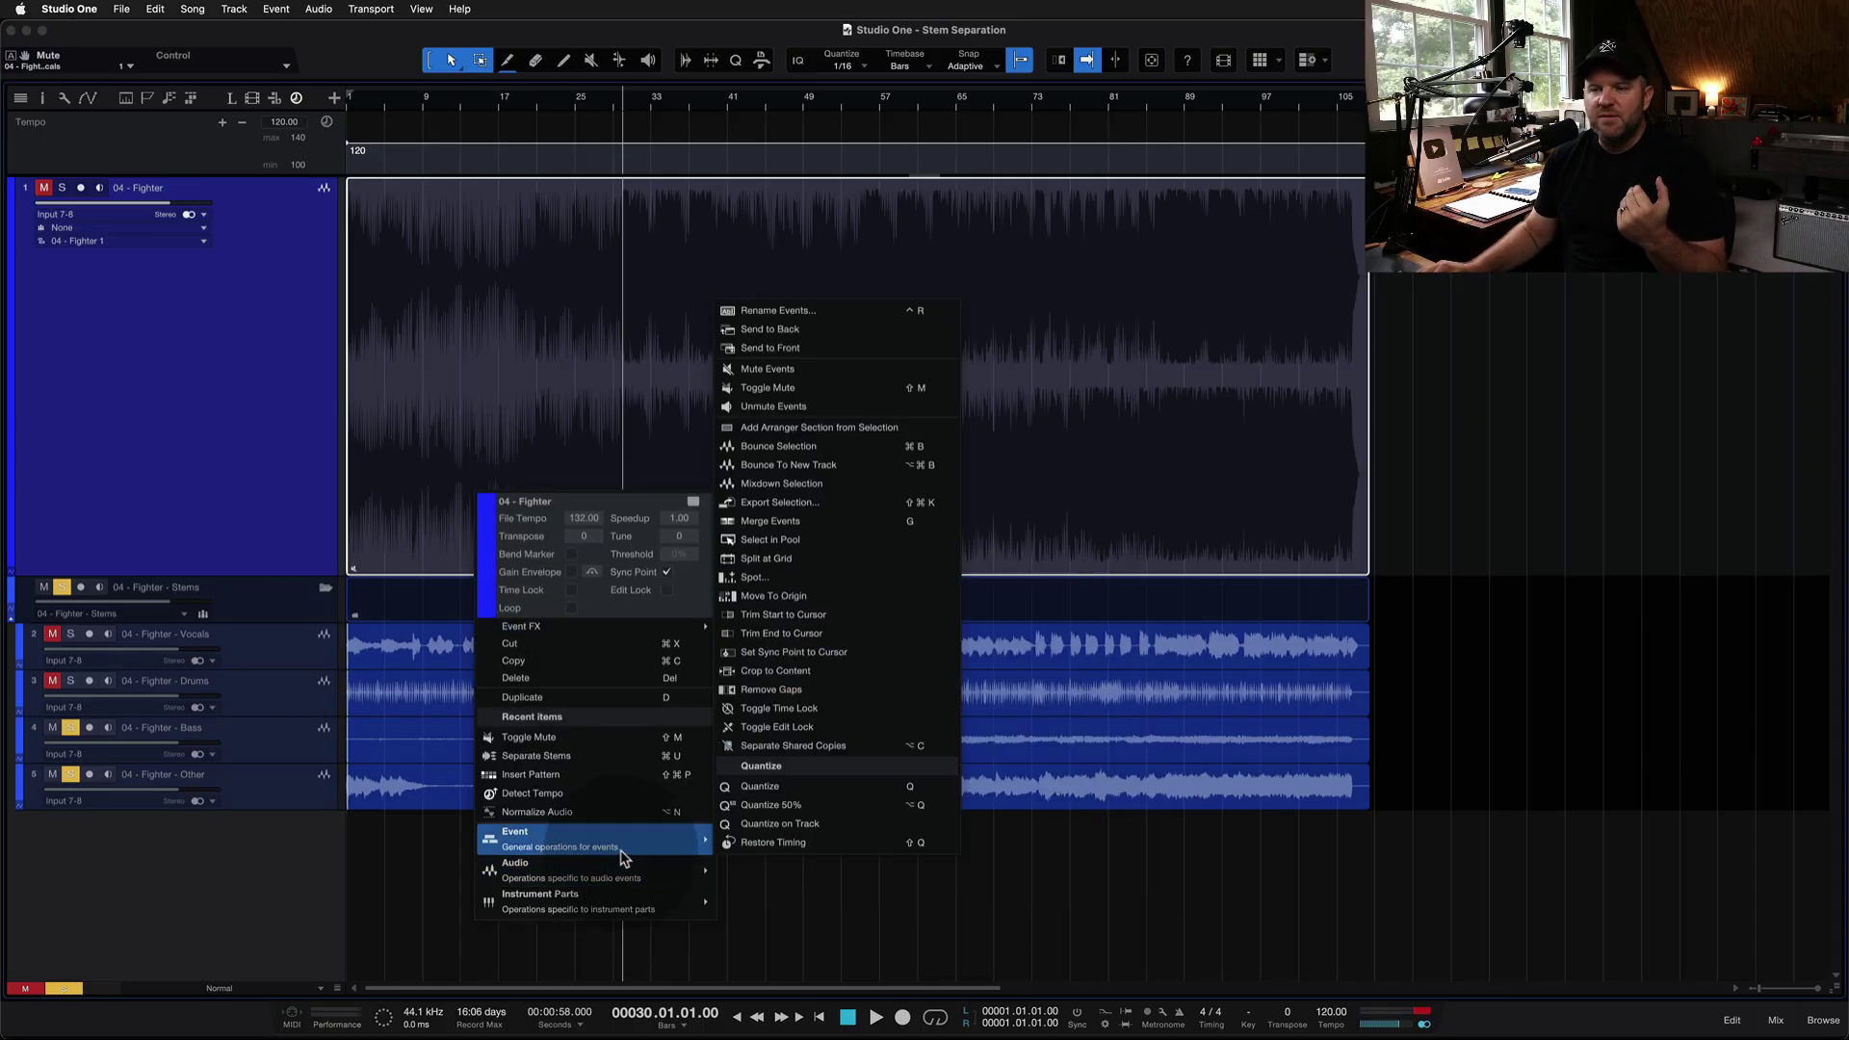
{"action": "left_click", "coordinate": [574, 793]}
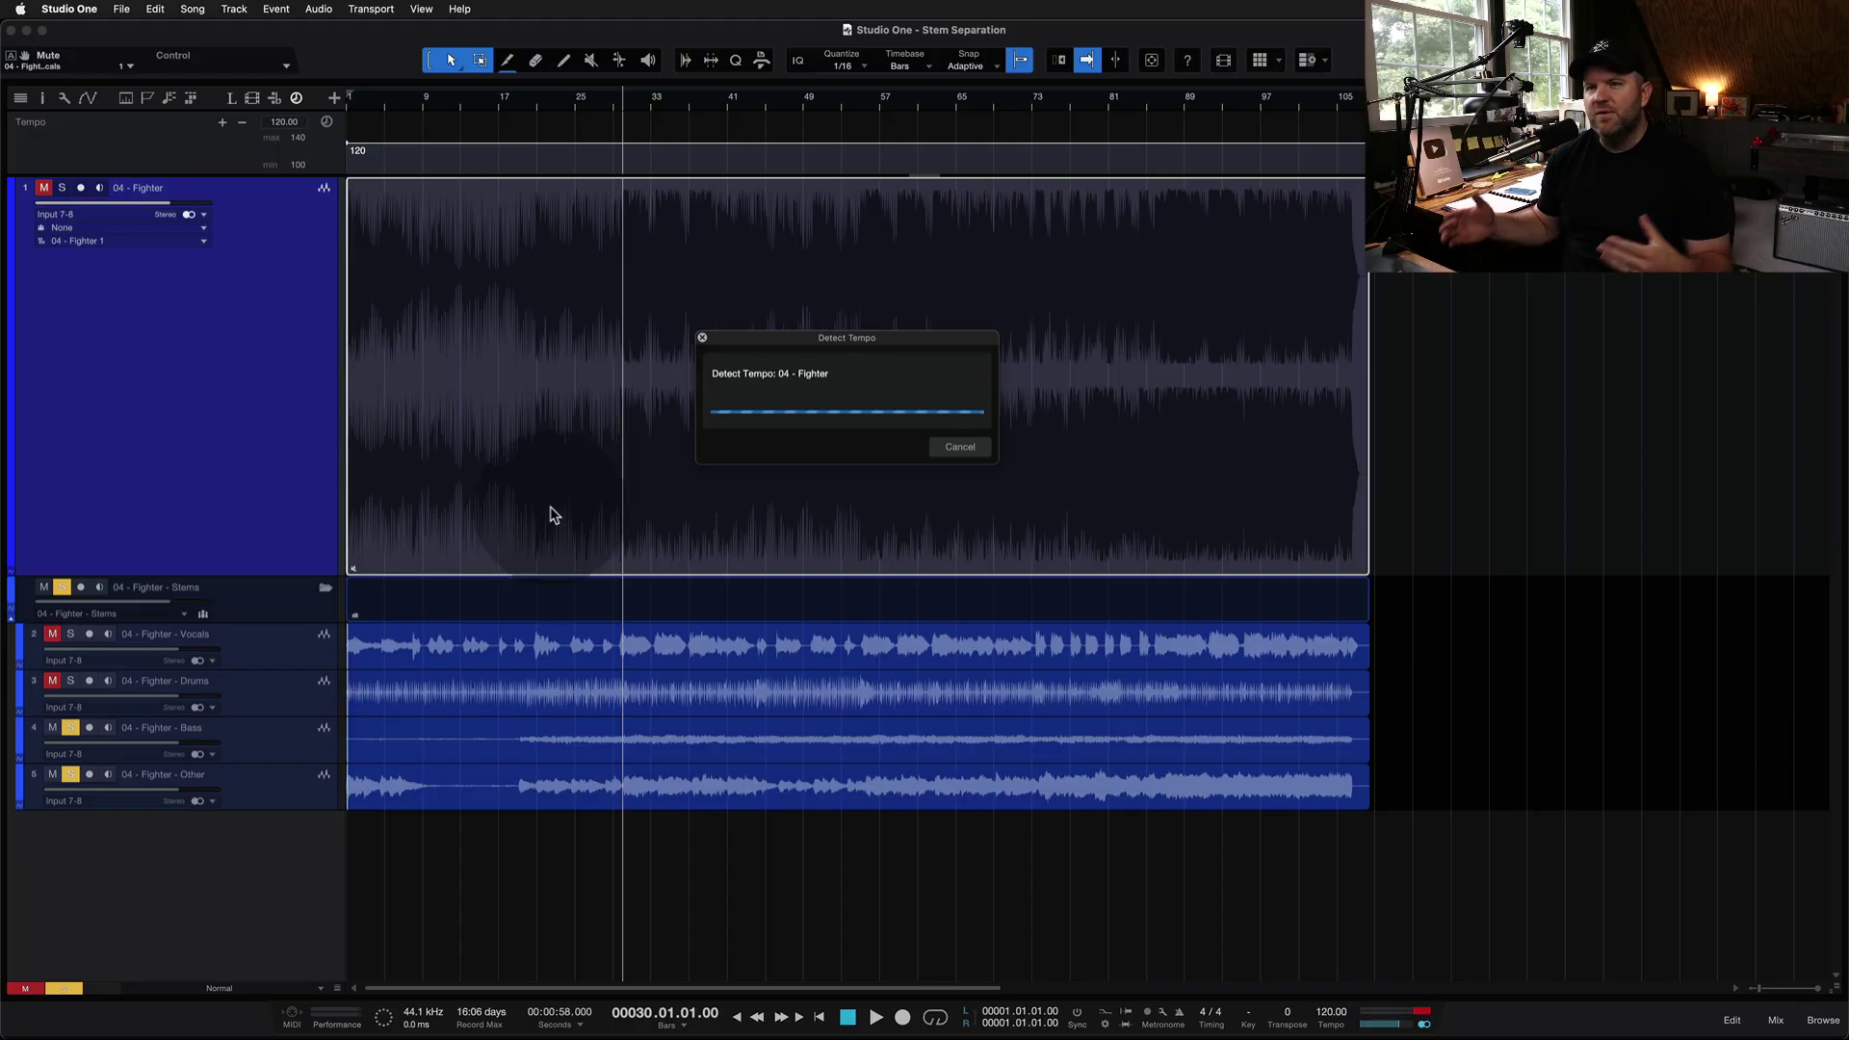
{"action": "left_click_drag", "start_coordinate": [554, 516], "coordinate": [517, 171]}
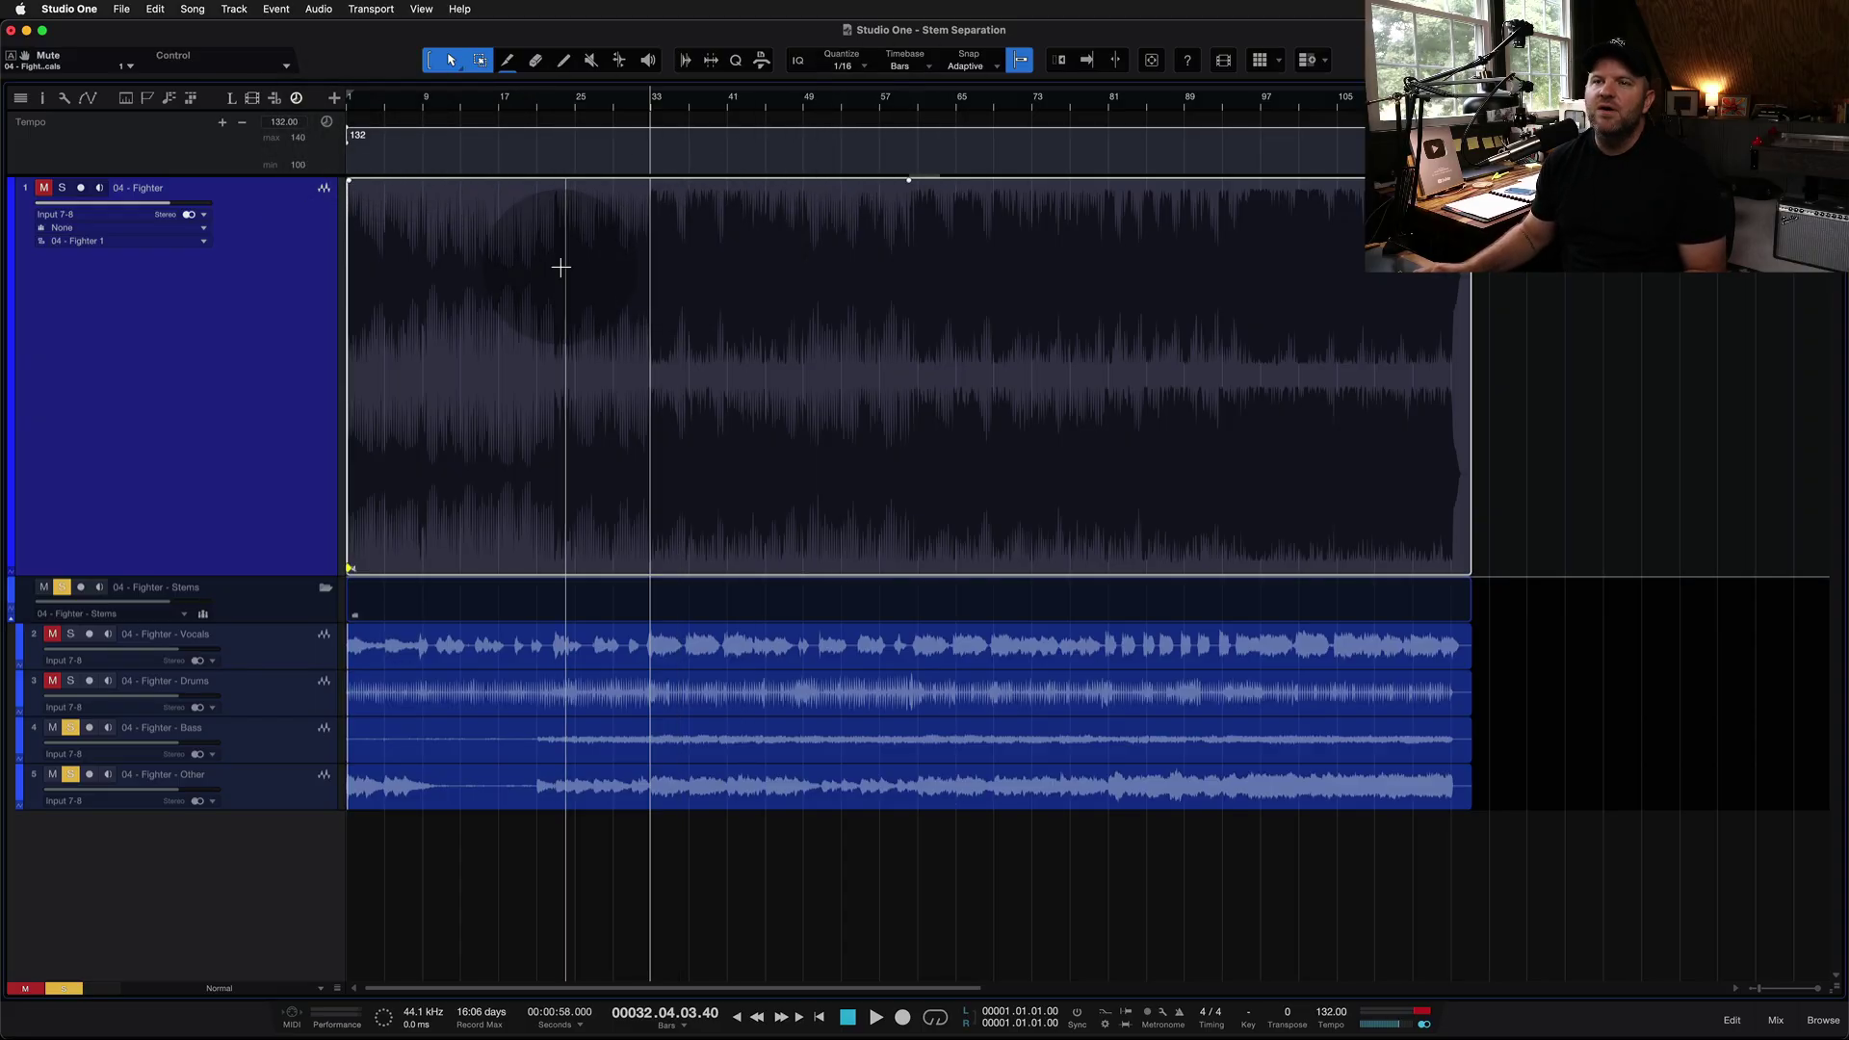
{"action": "left_click", "coordinate": [1070, 639]}
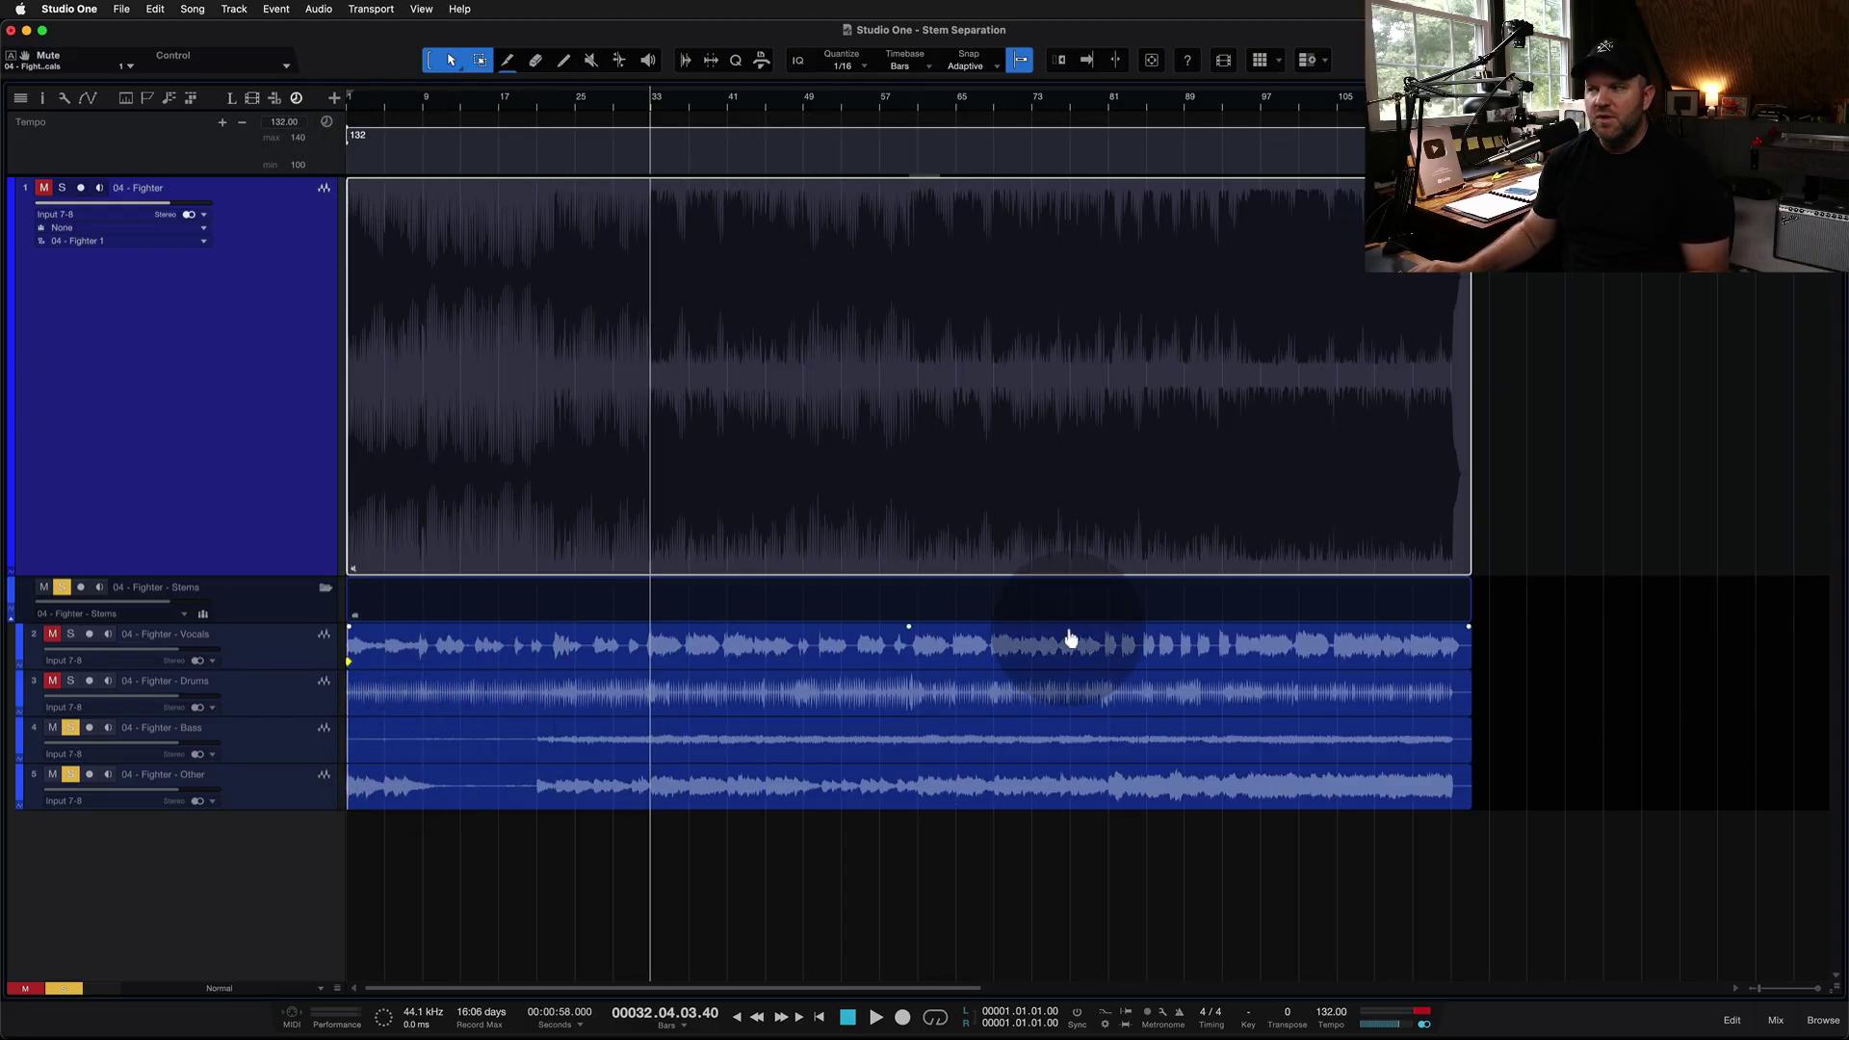
{"action": "key", "text": "F5"}
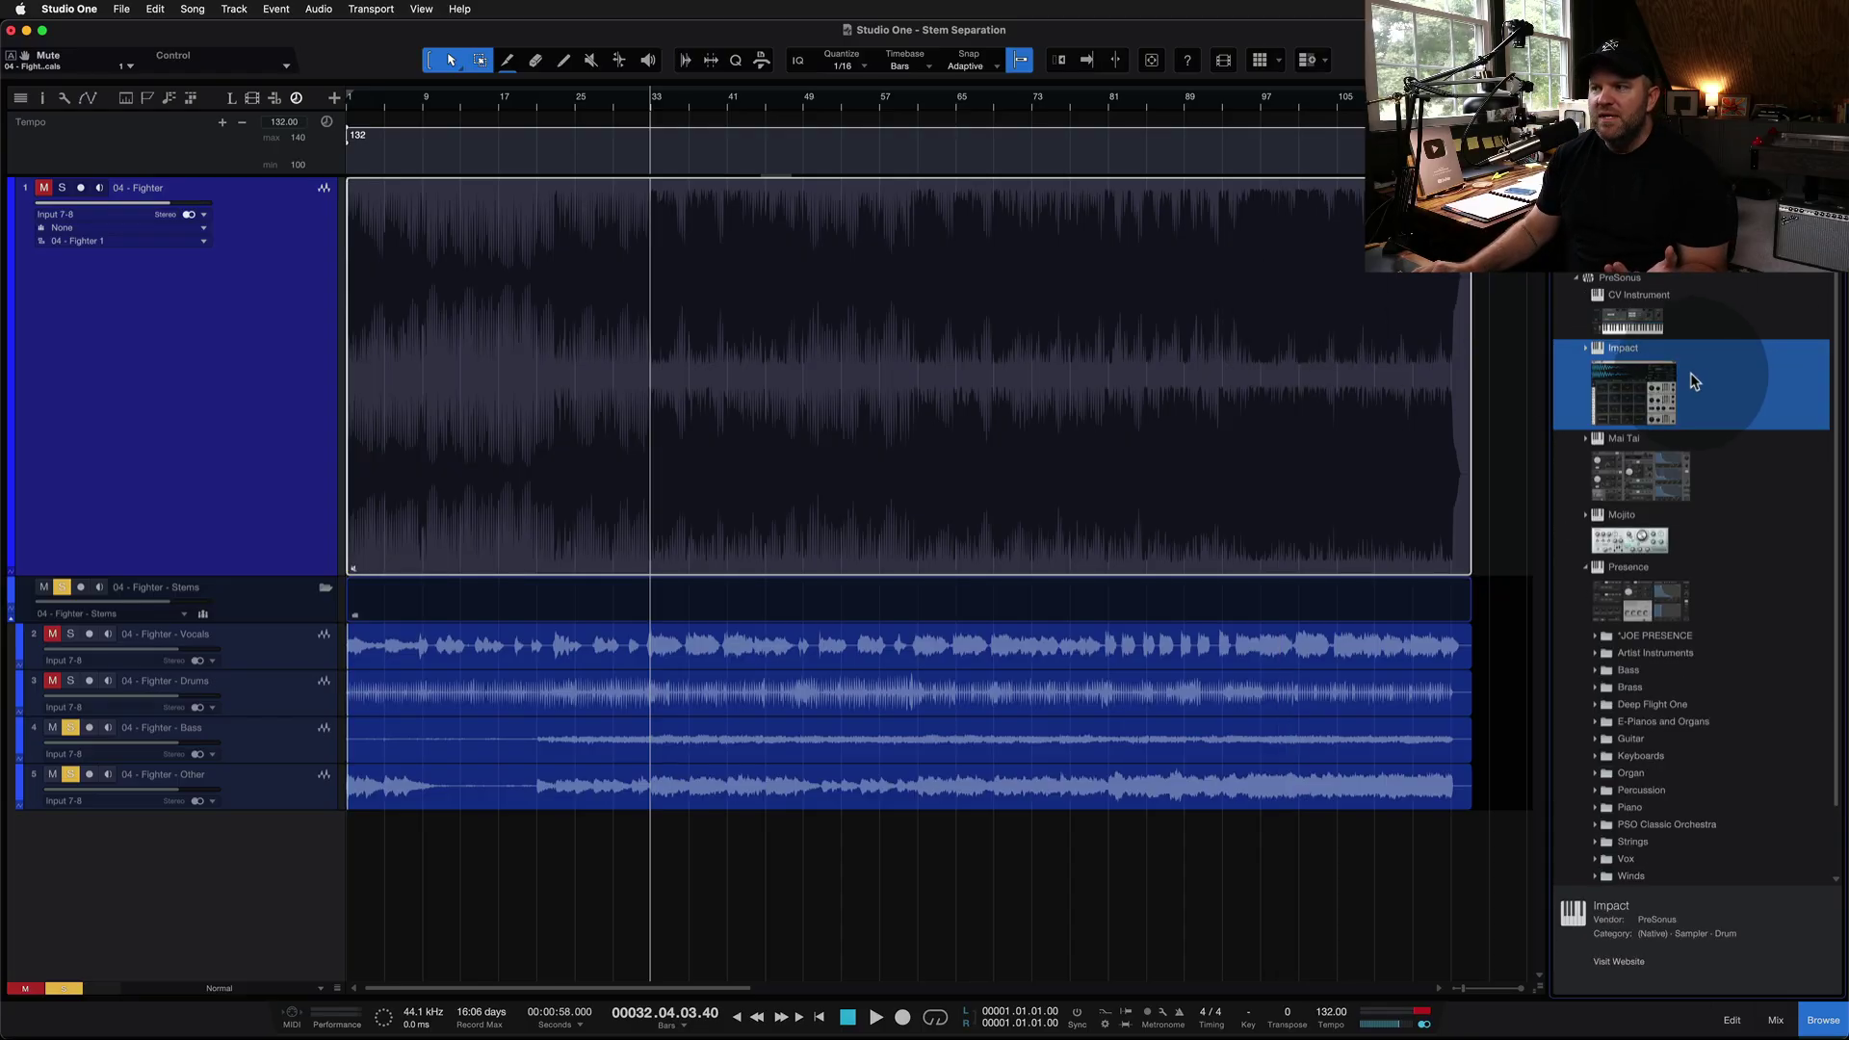
Add an Impact drum instrument on a new track and audition its kick sound
{"action": "mouse_move", "coordinate": [1634, 391]}
{"action": "left_mouse_down"}
{"action": "mouse_move", "coordinate": [279, 917]}
{"action": "mouse_move", "coordinate": [395, 855]}
{"action": "left_mouse_up"}
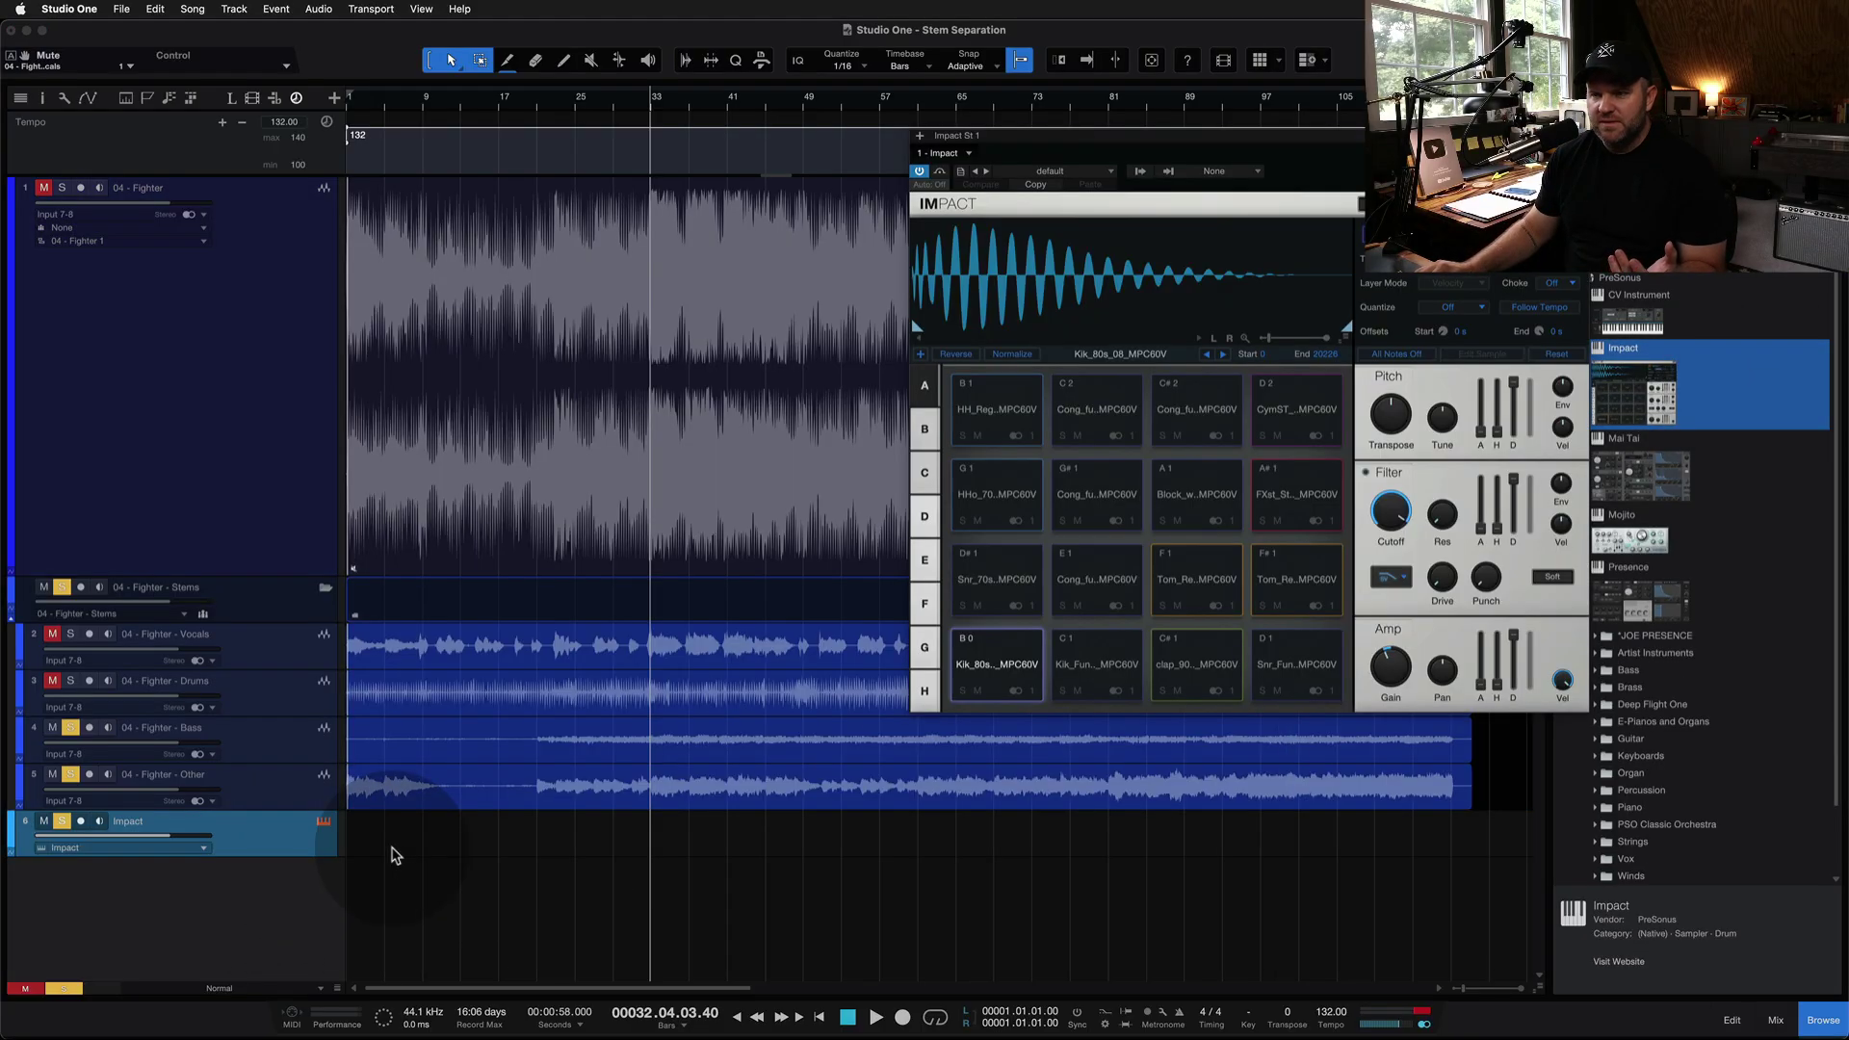
{"action": "left_click", "coordinate": [998, 664]}
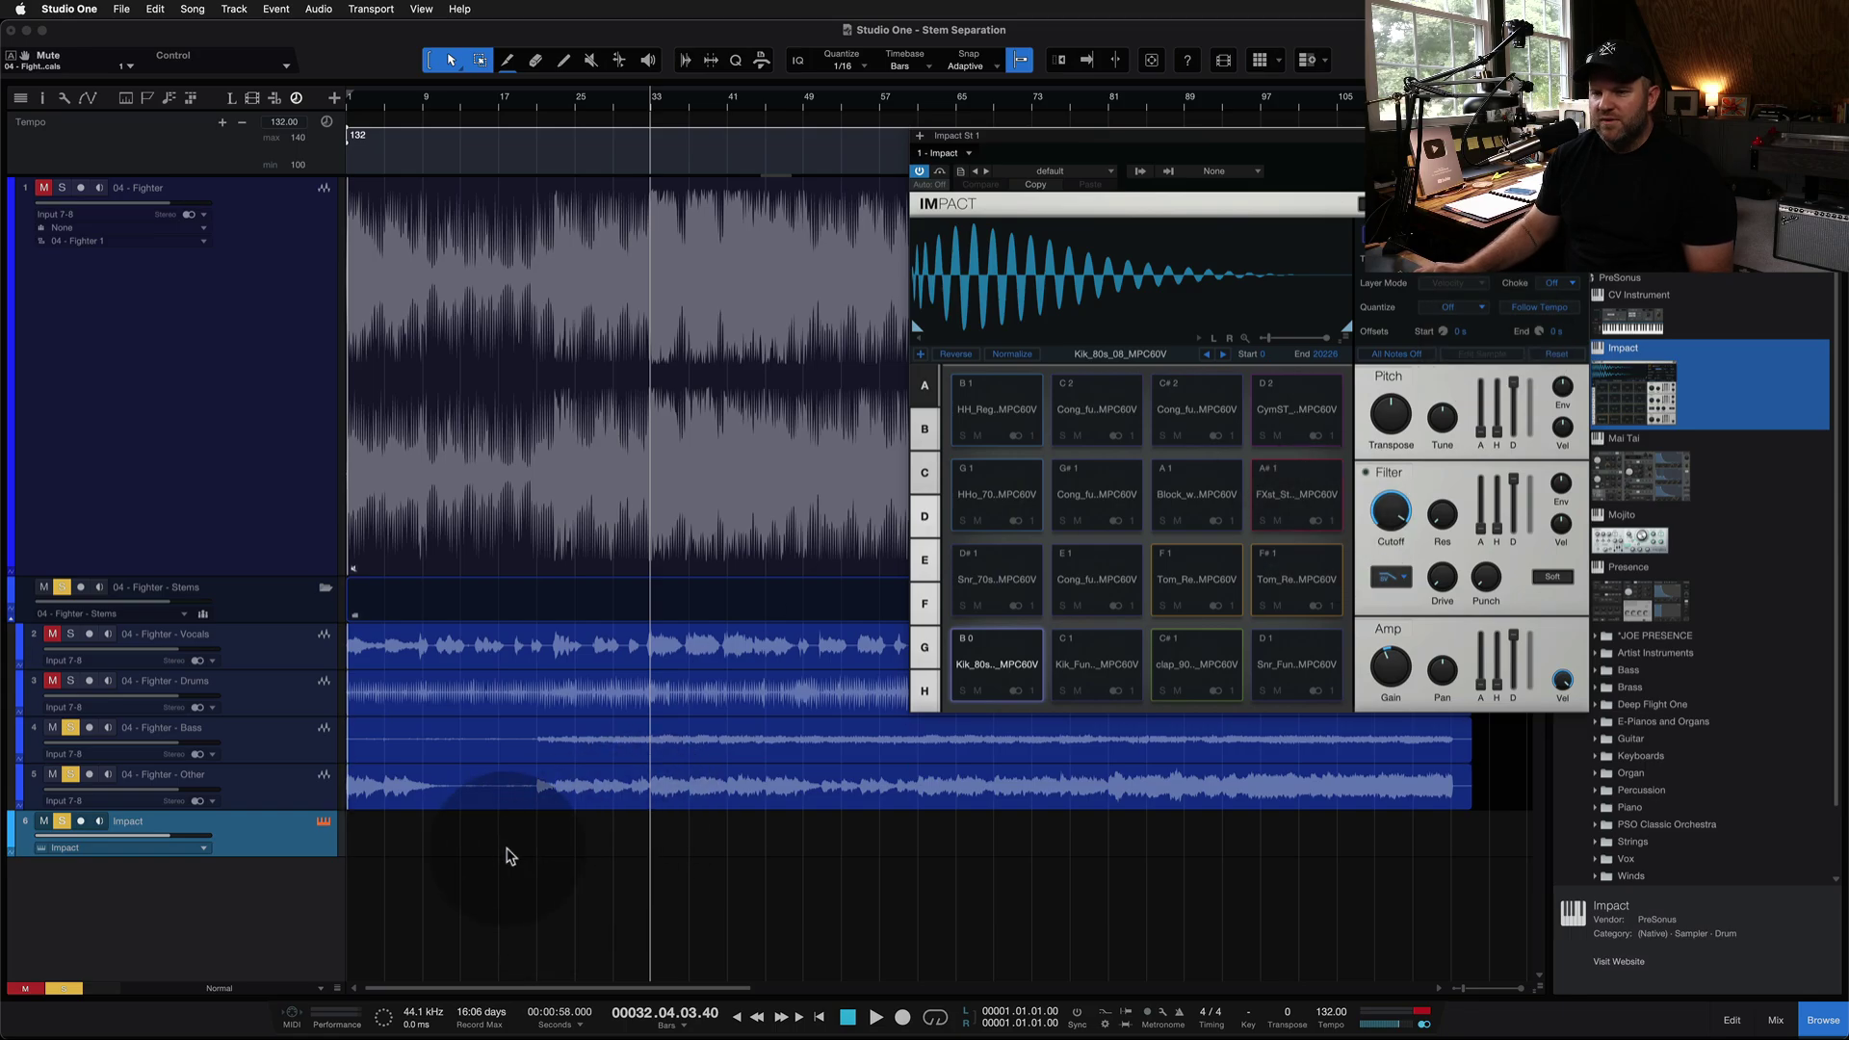
{"action": "left_click", "coordinate": [470, 853]}
Draw a one-bar pattern part on the Impact track and open it in the pattern editor
{"action": "left_click", "coordinate": [476, 843]}
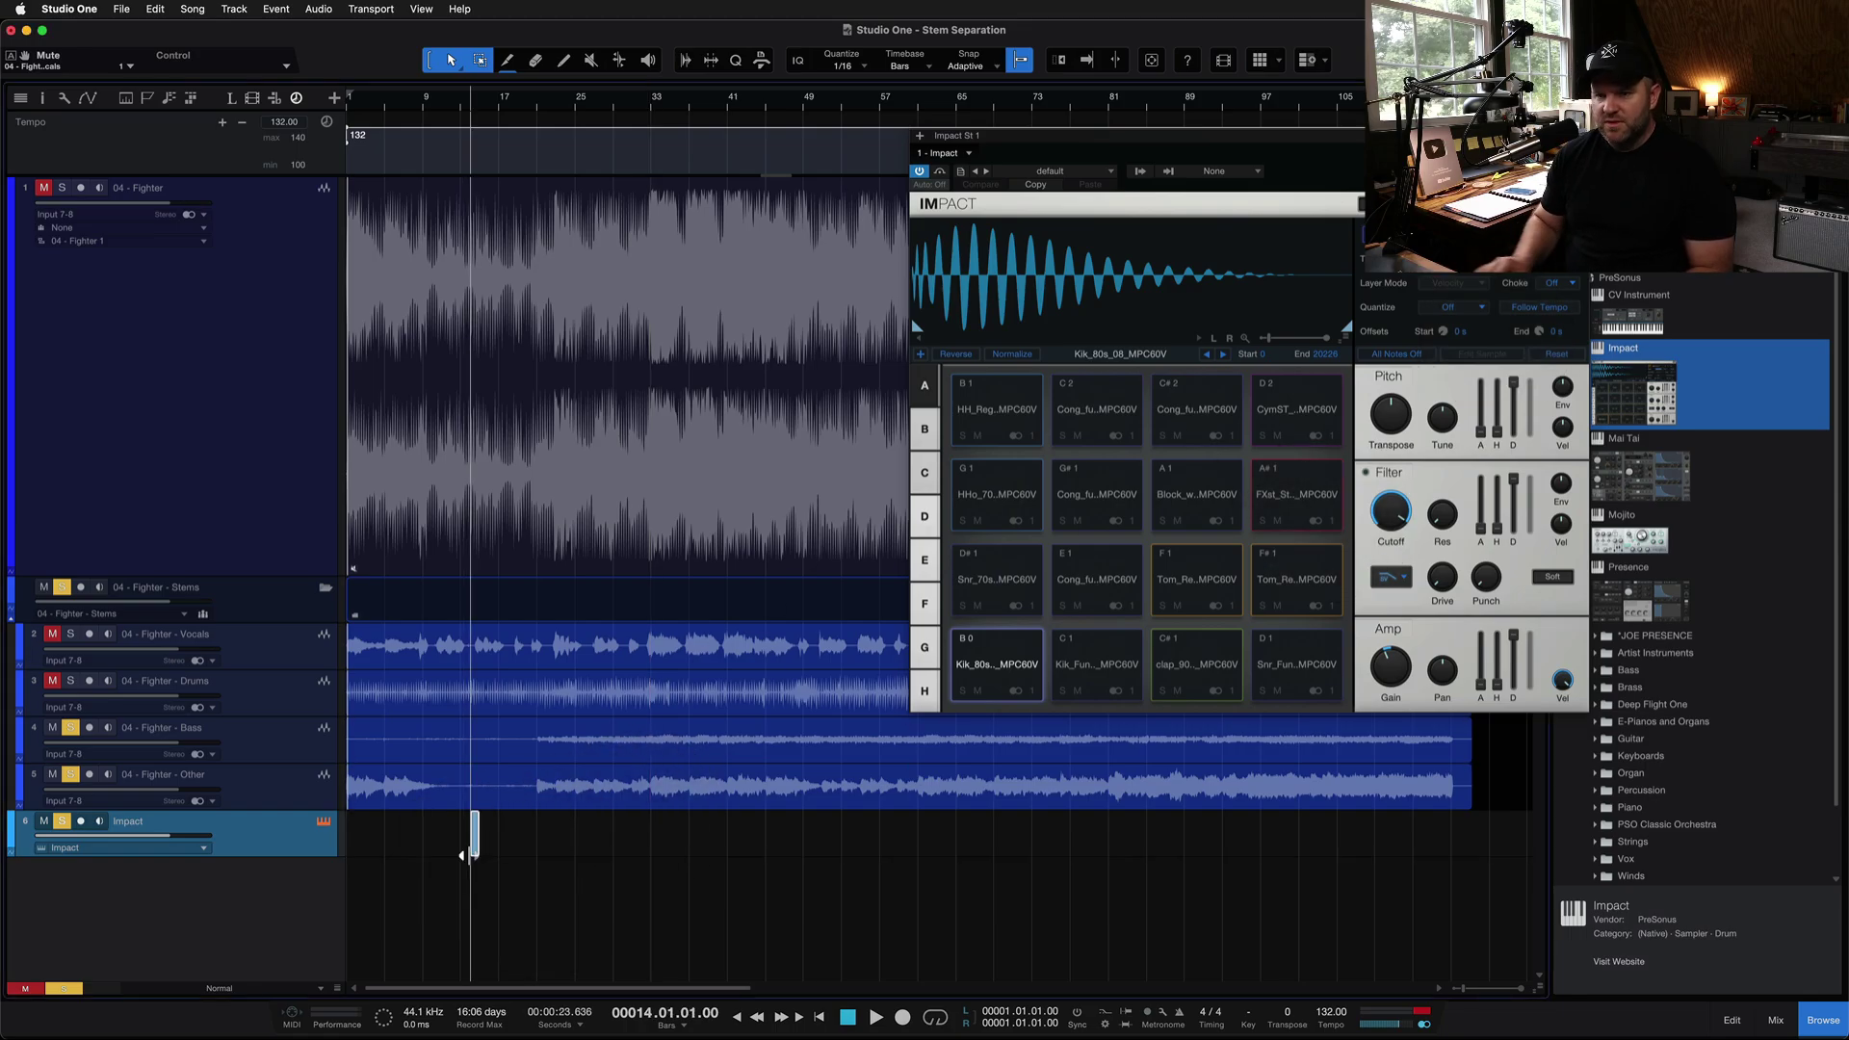
{"action": "key", "text": "e"}
{"action": "scroll", "coordinate": [443, 848], "scroll_direction": "left", "scroll_amount": 5}
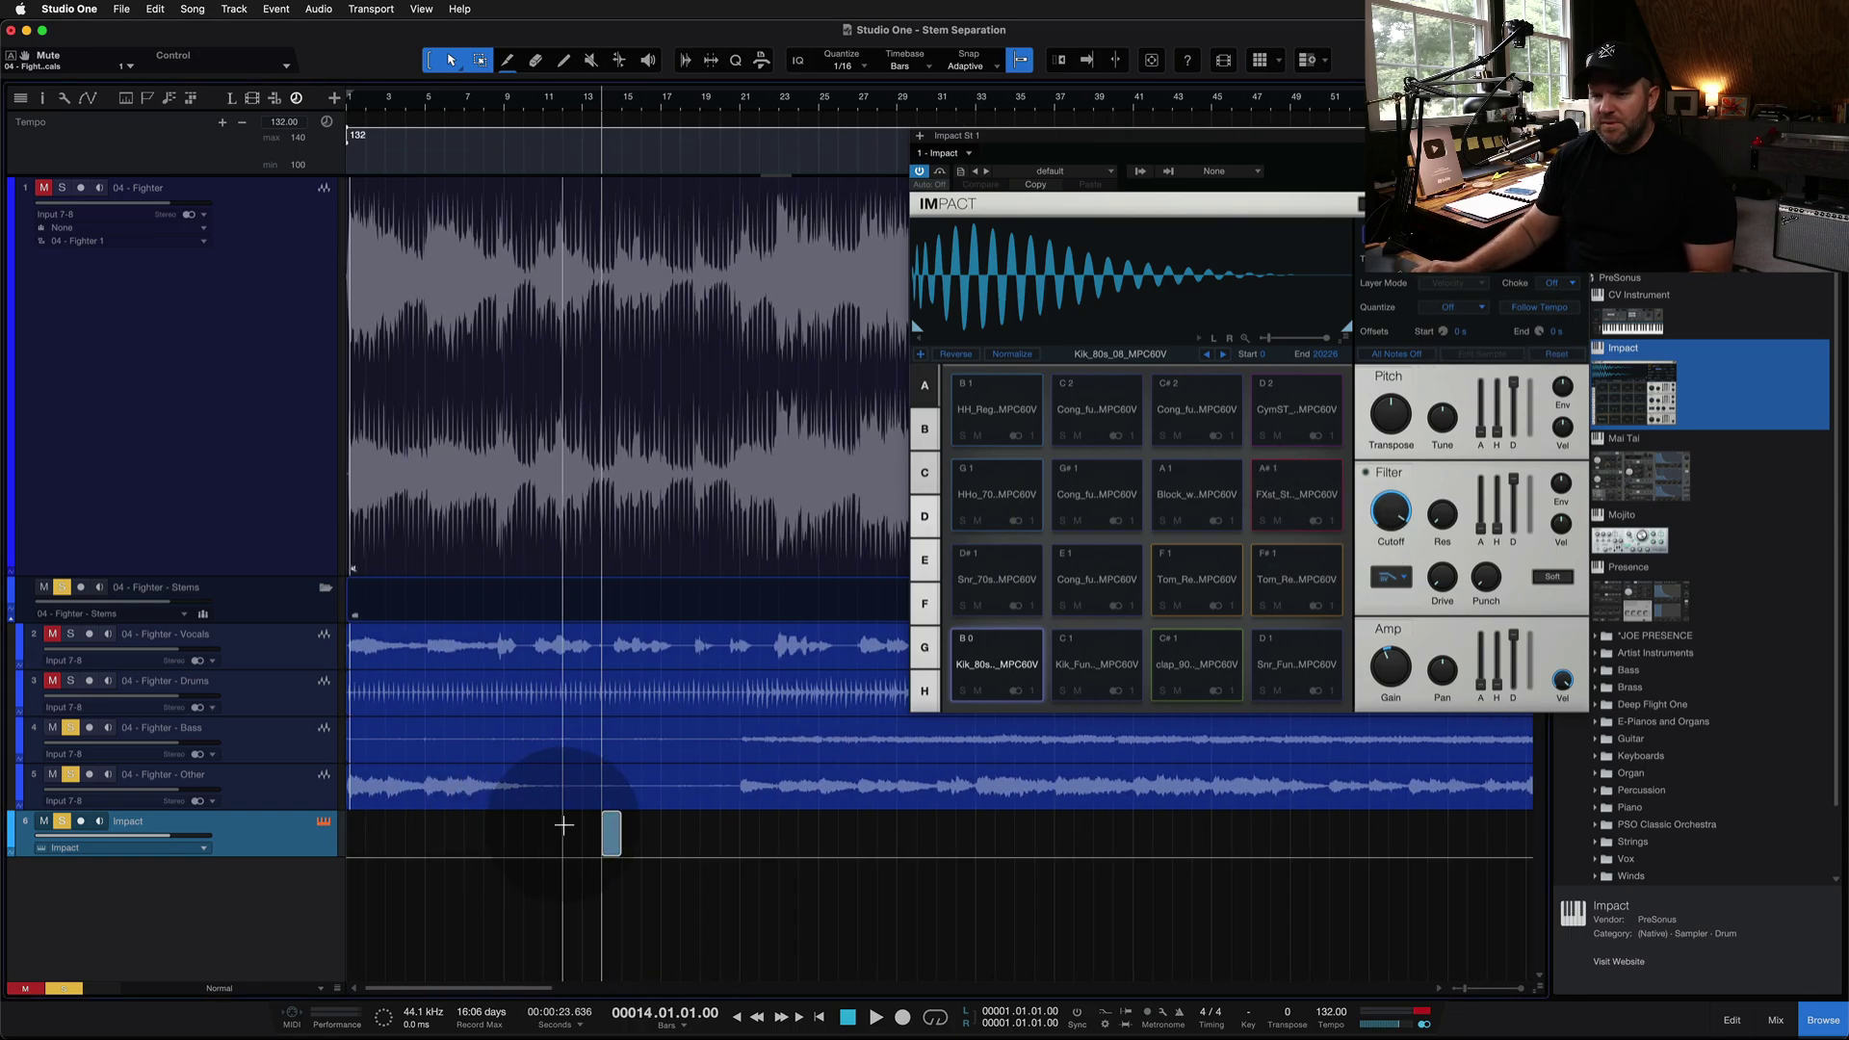
{"action": "left_click_drag", "start_coordinate": [607, 843], "coordinate": [347, 838]}
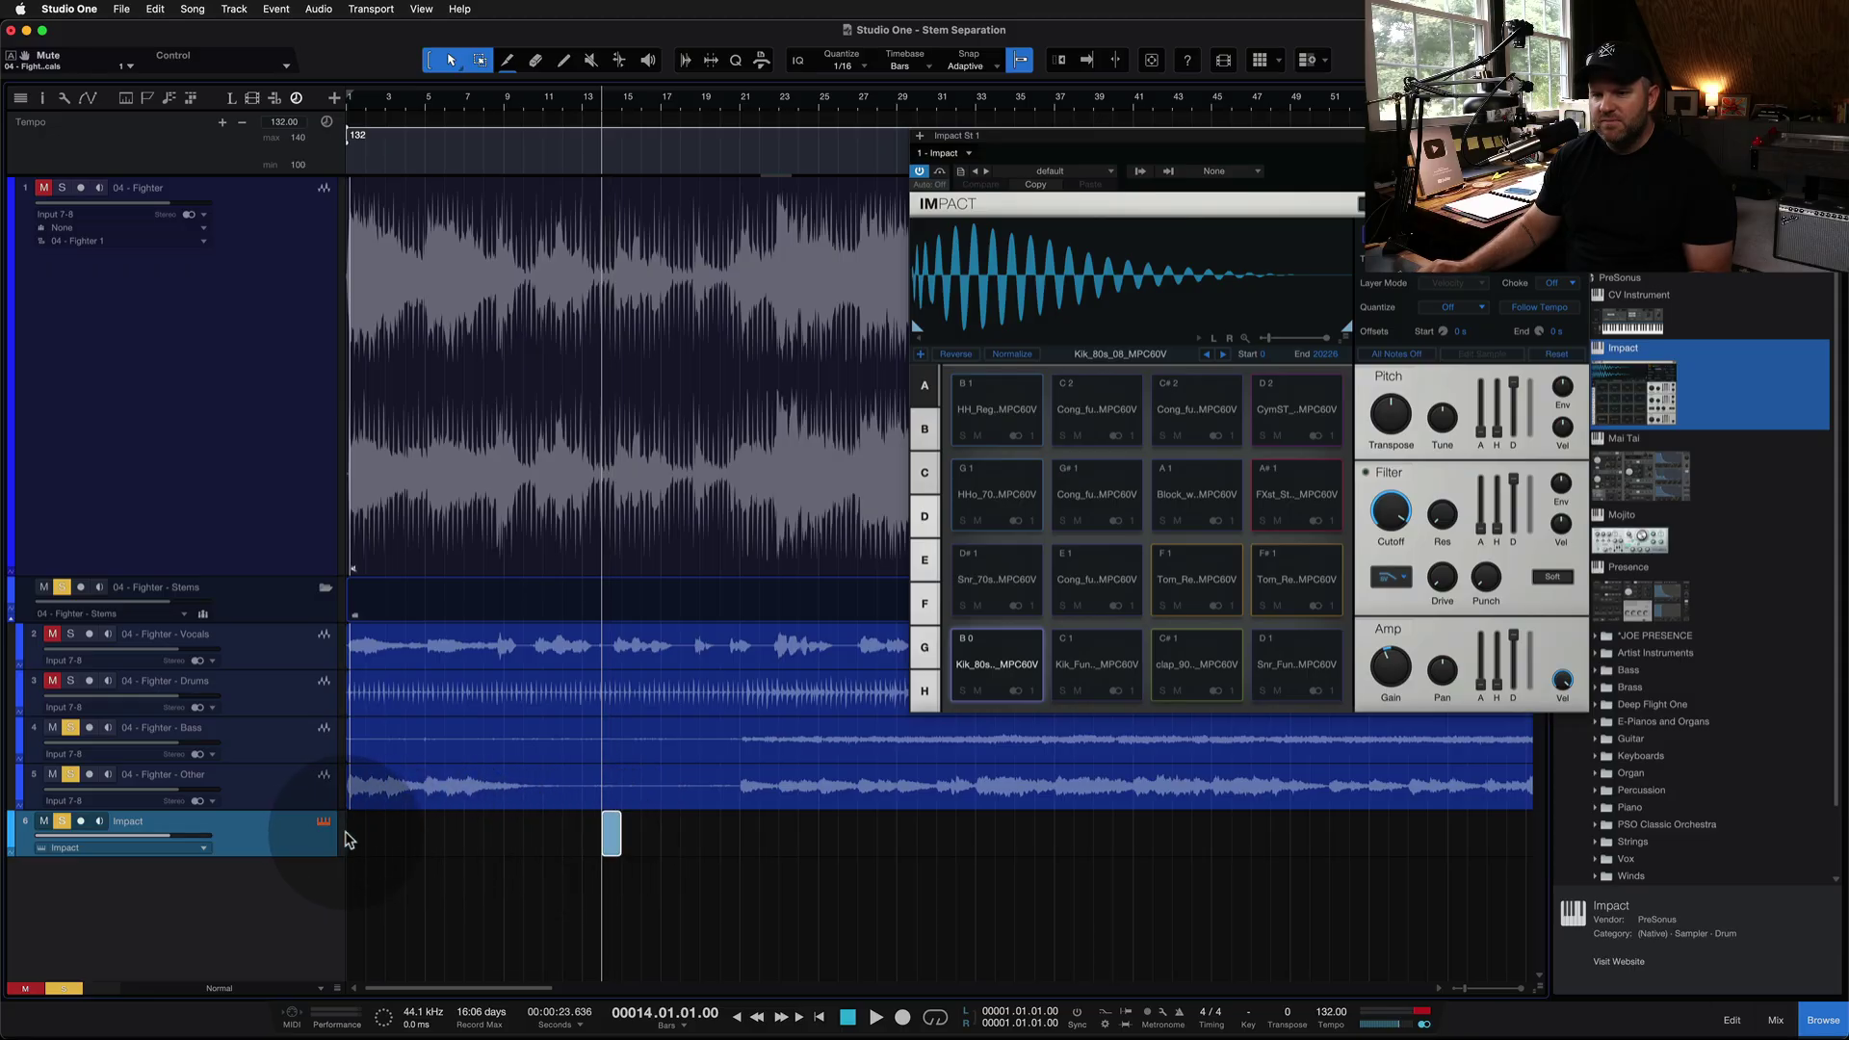
{"action": "double_click", "coordinate": [356, 845]}
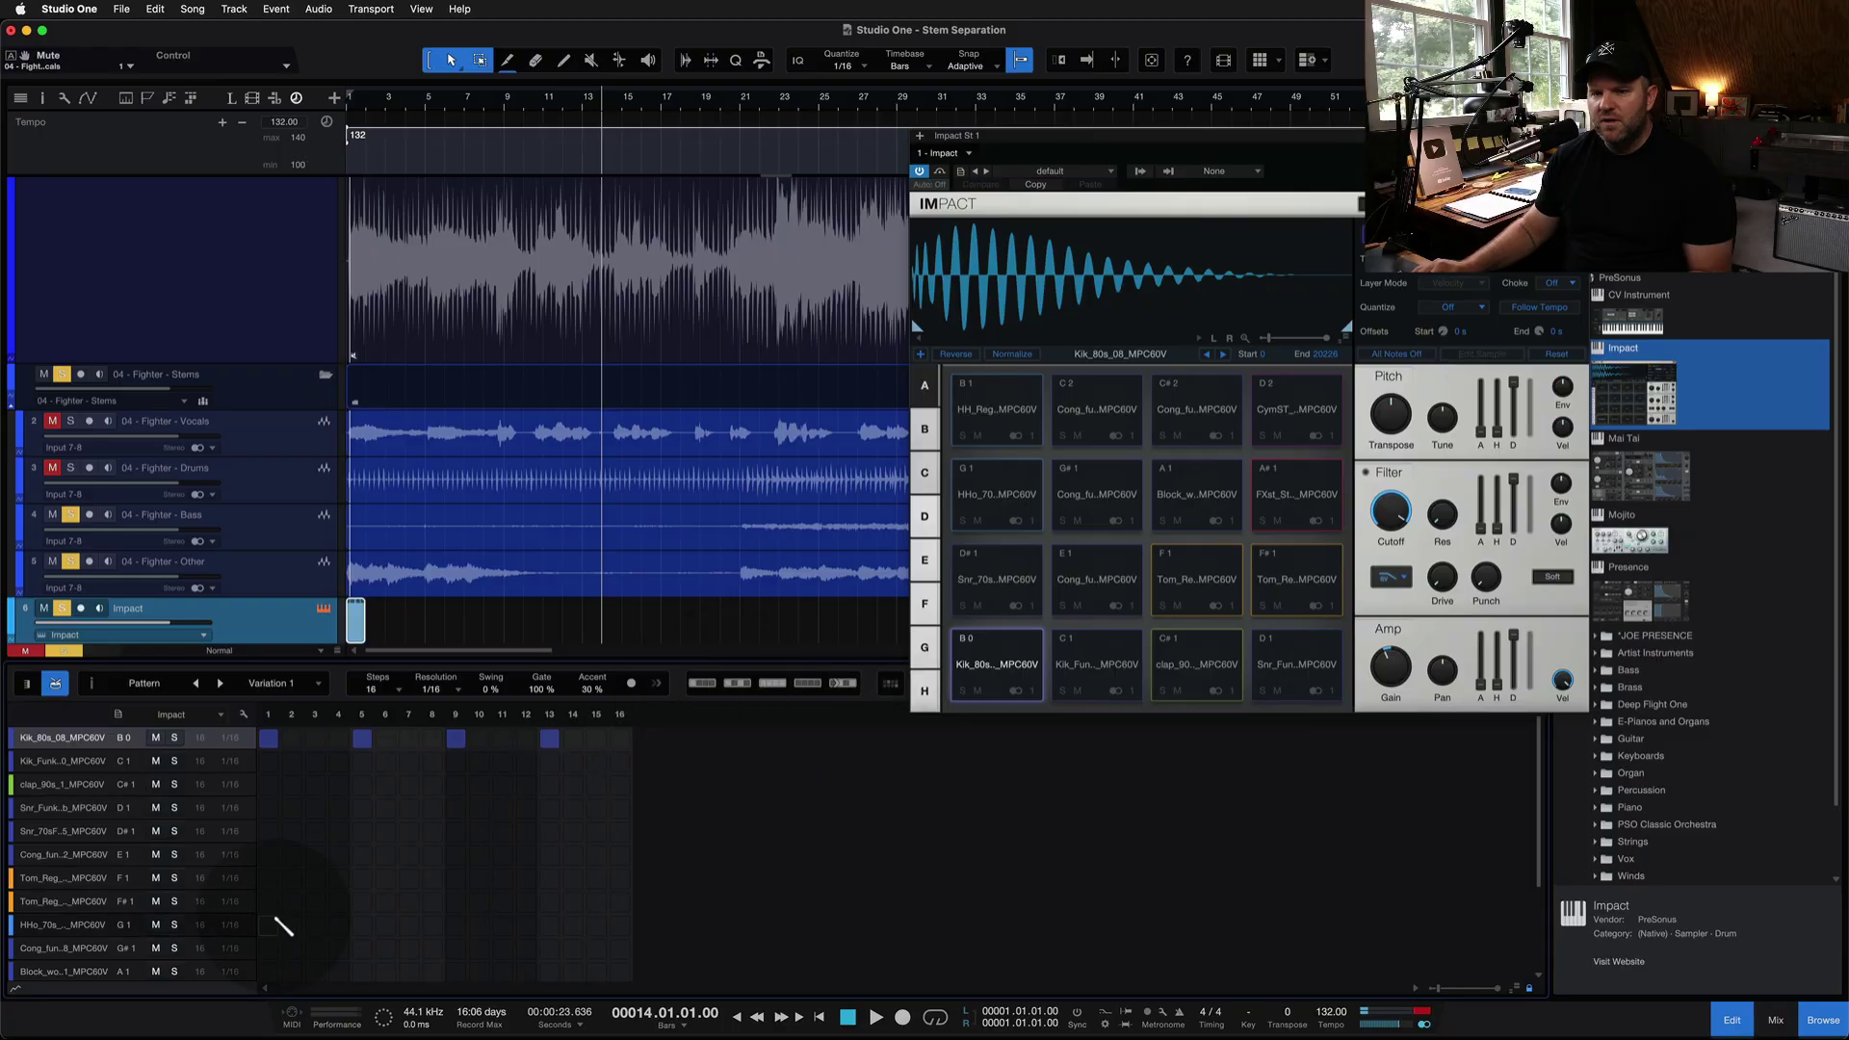
Choose the HHo_70s open hi-hat sound in Impact and raise its pitch to 20
{"action": "left_click", "coordinate": [83, 877]}
{"action": "left_click", "coordinate": [79, 924]}
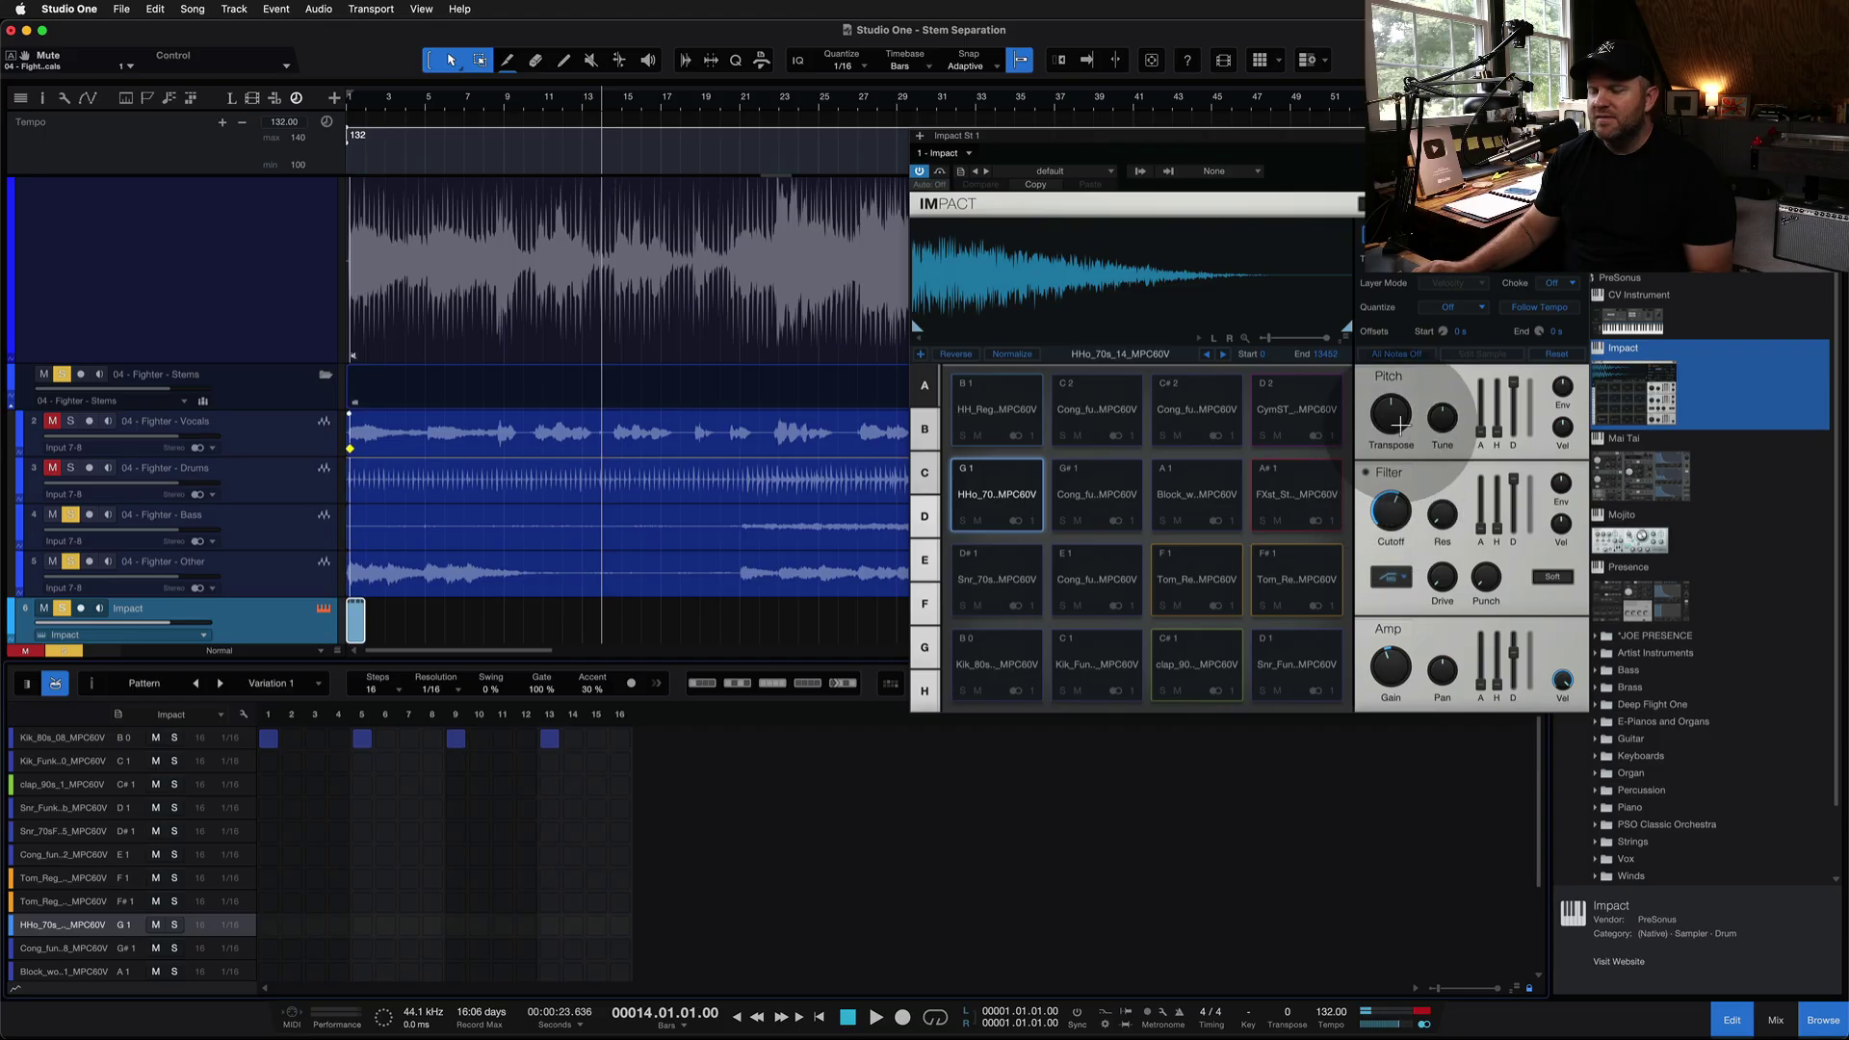
{"action": "left_click_drag", "start_coordinate": [1391, 414], "coordinate": [1390, 371]}
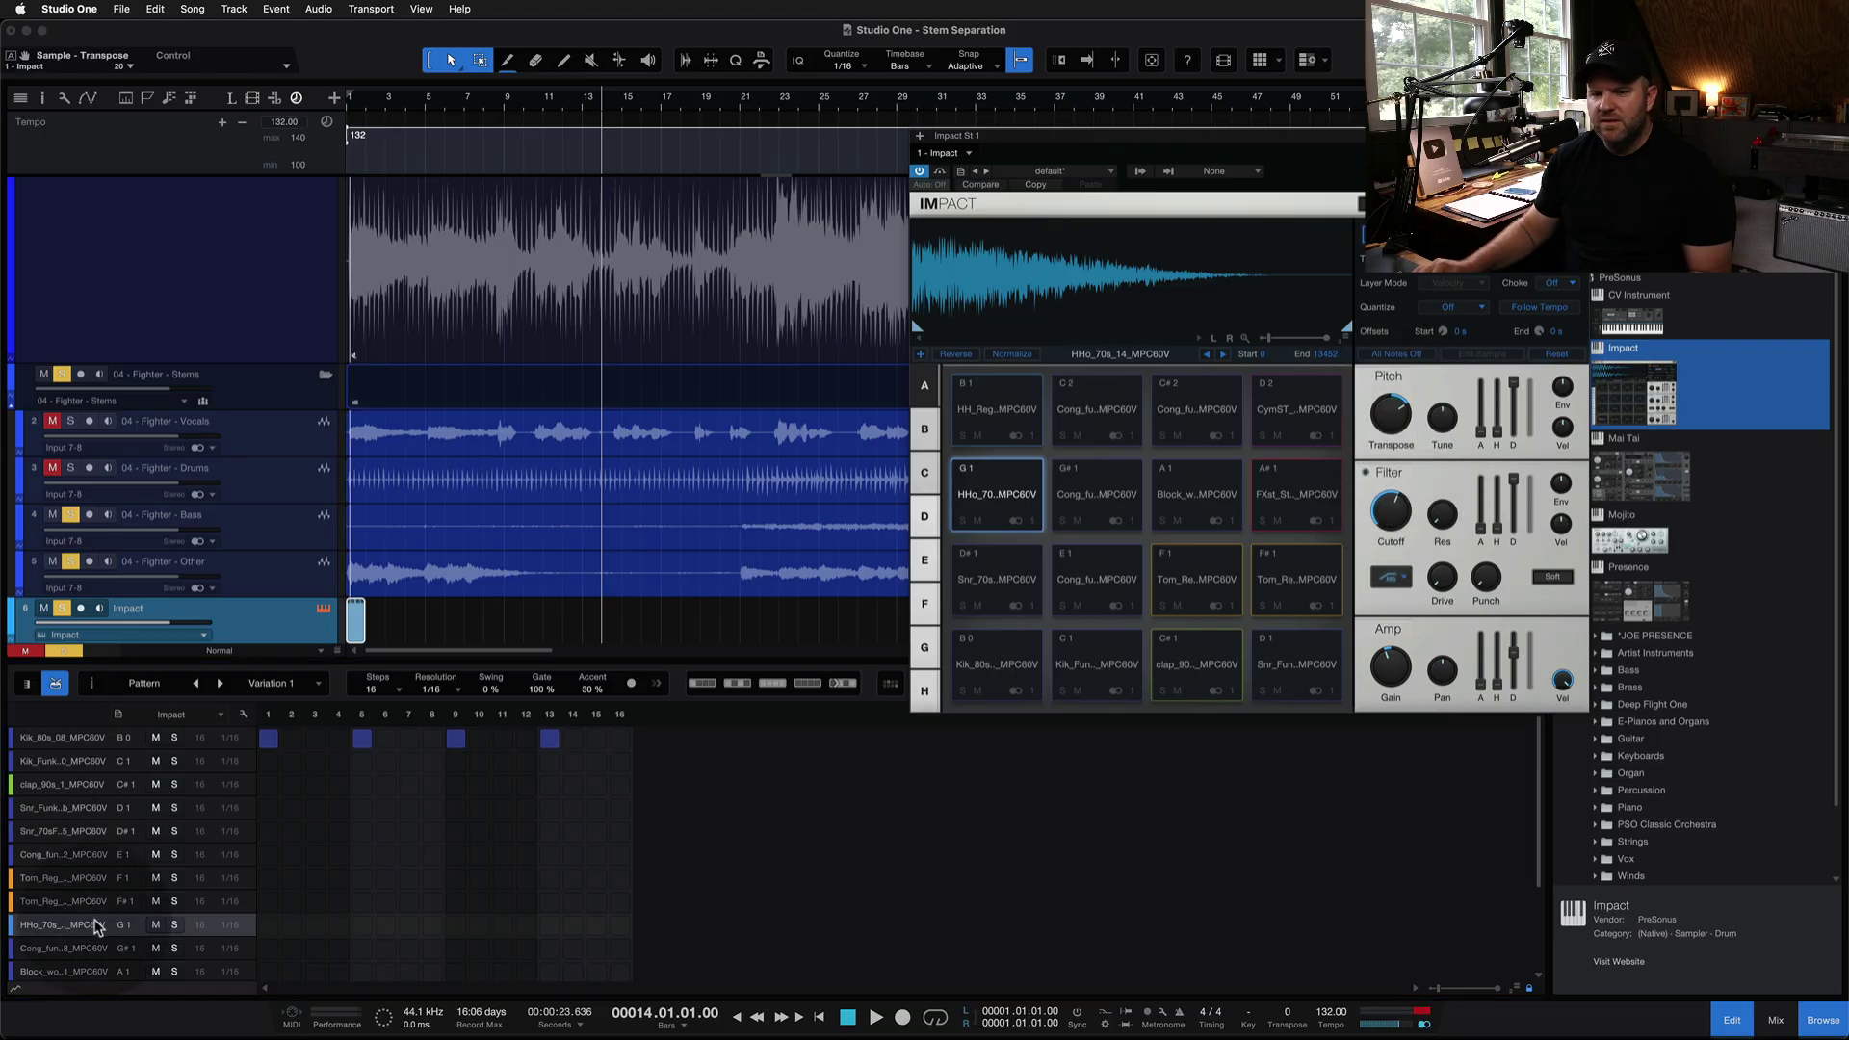
{"action": "left_click", "coordinate": [58, 925]}
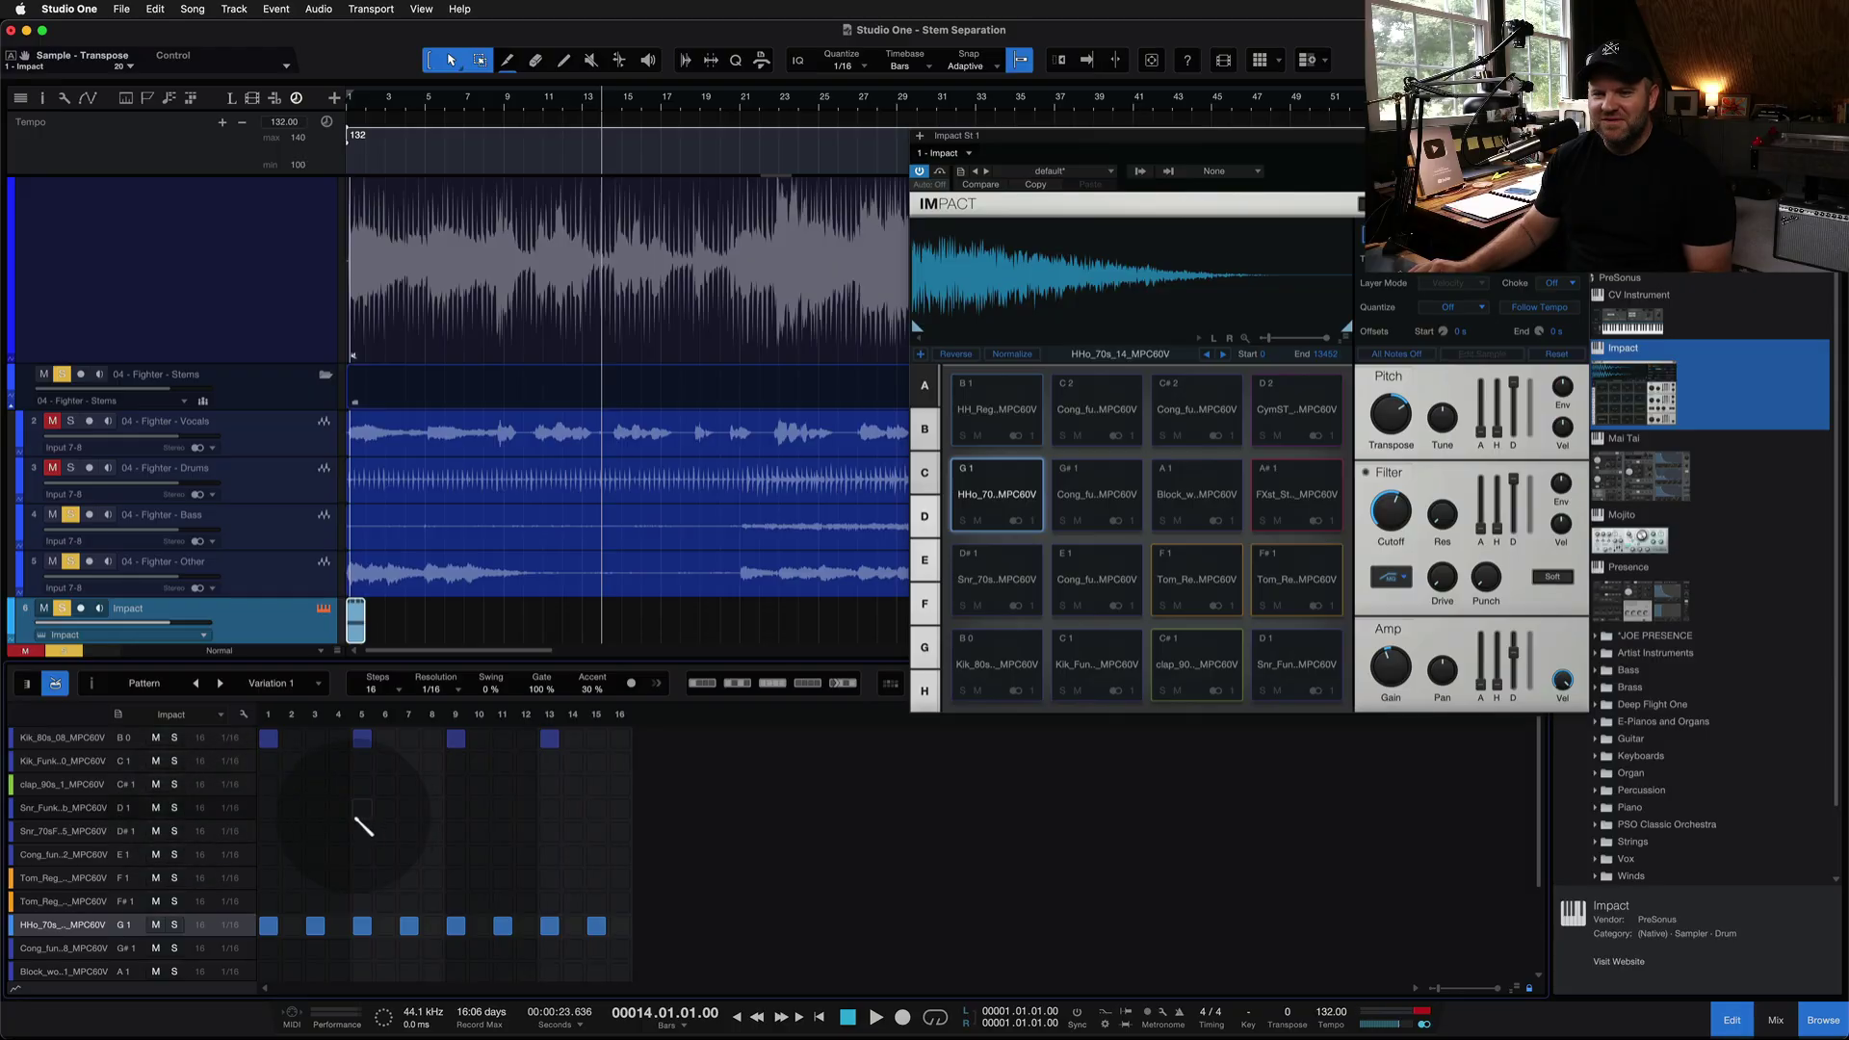
Audition the Snr_70sF snare on steps 5 and 13, then stop playback
{"action": "left_click", "coordinate": [339, 815]}
{"action": "left_click", "coordinate": [361, 830]}
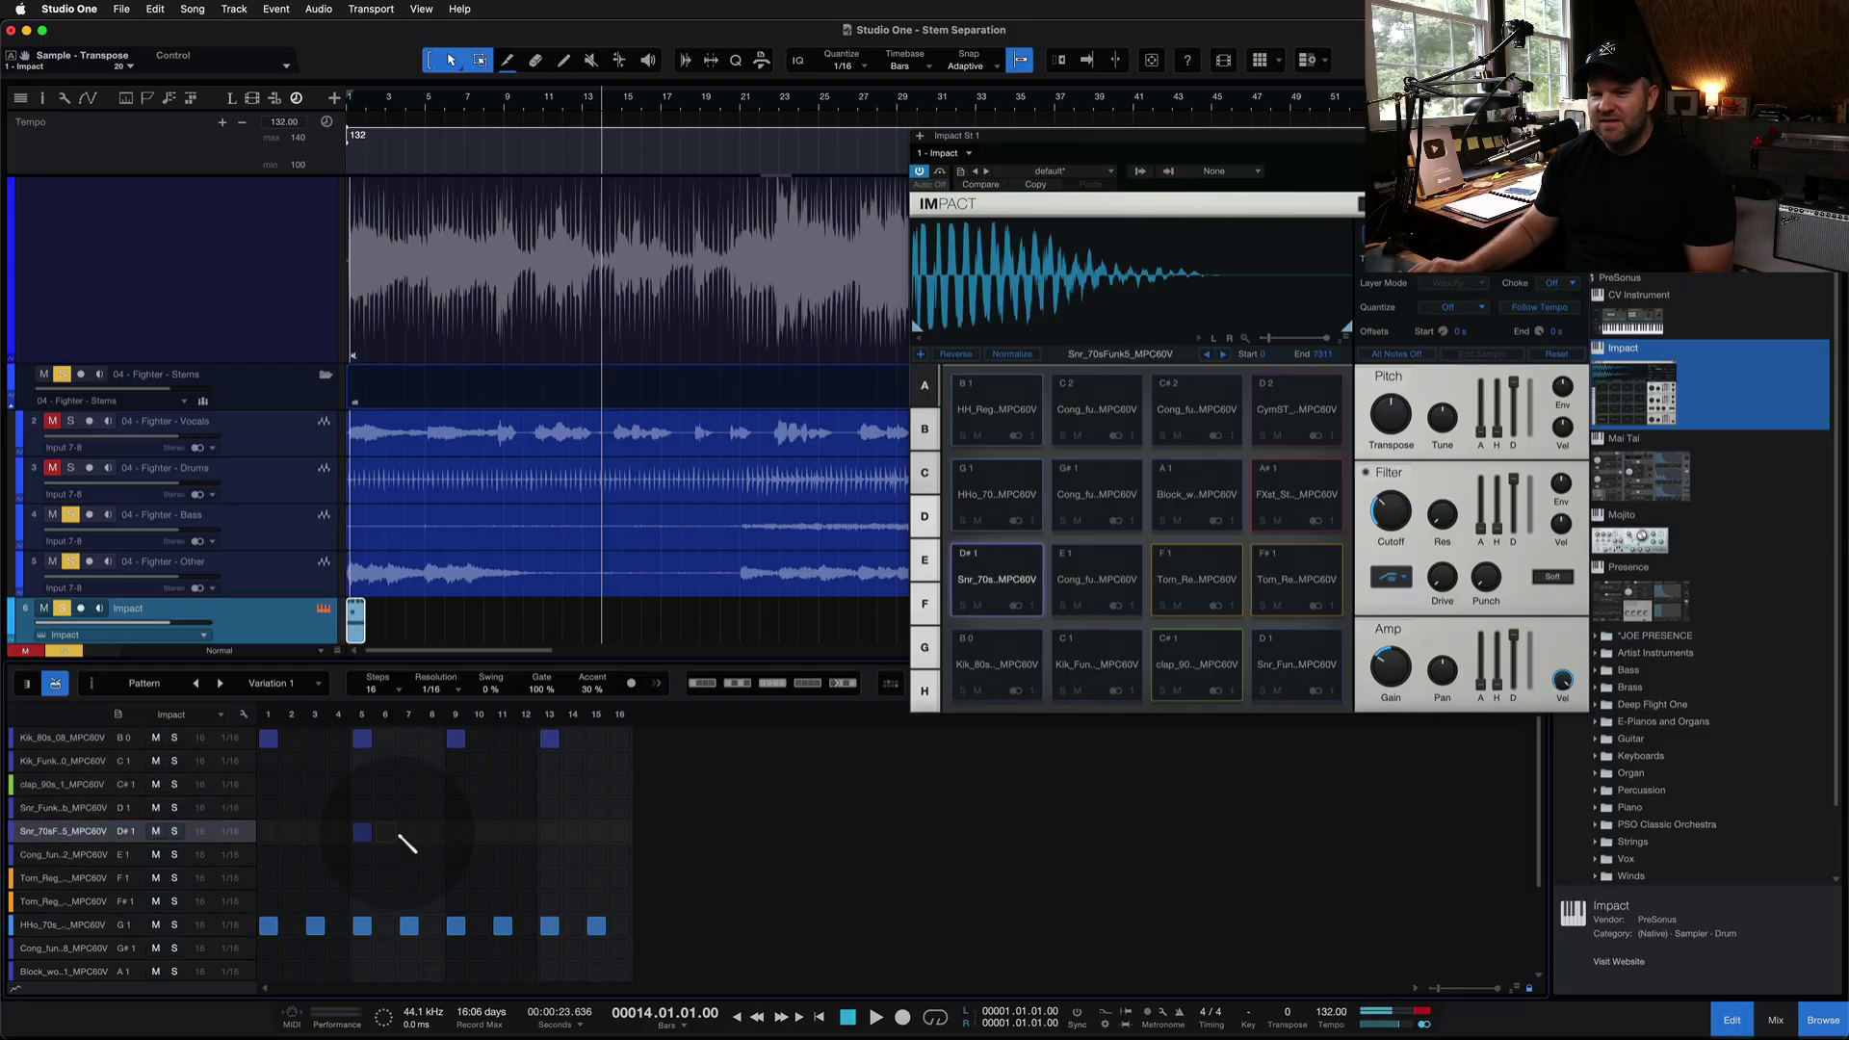
{"action": "left_click", "coordinate": [549, 830]}
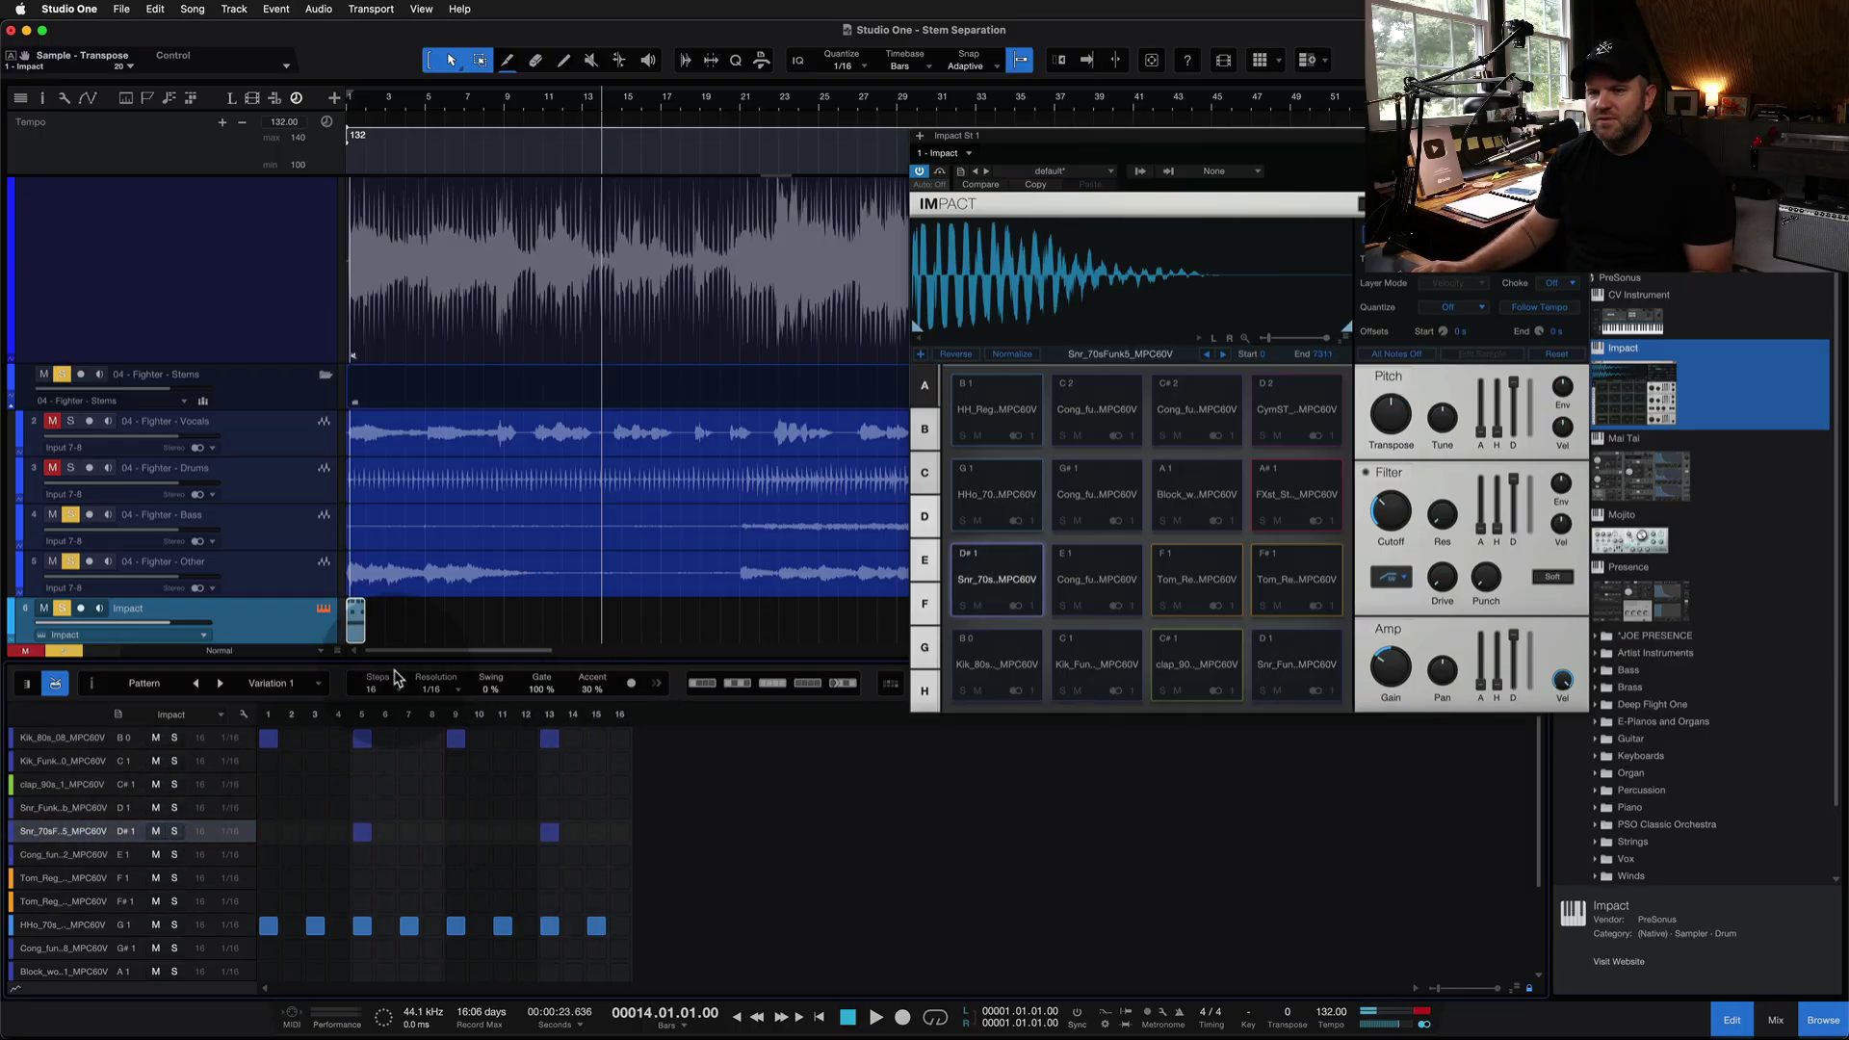
{"action": "key", "text": "shift+s"}
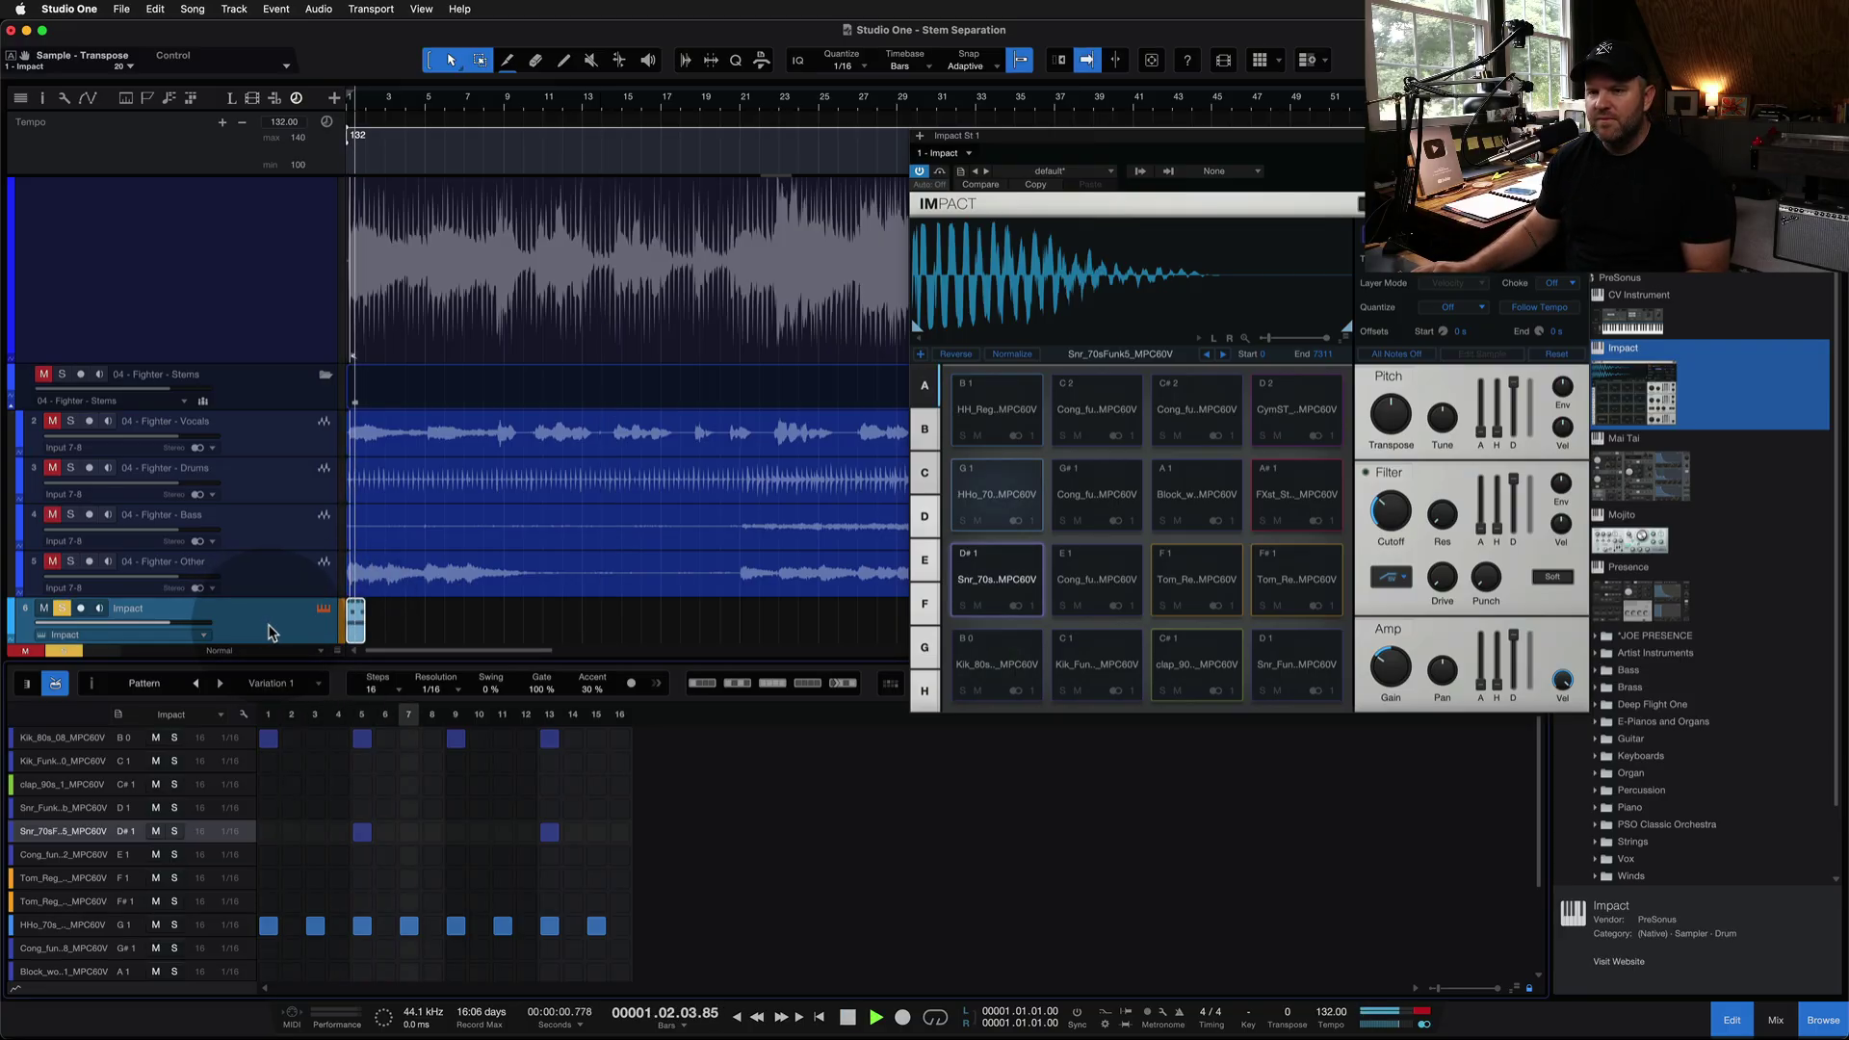
Loop the Impact drum pattern to the end of the song and move the playhead to bar 21
{"action": "key", "text": "f"}
{"action": "key", "text": "w"}
{"action": "left_click", "coordinate": [360, 622]}
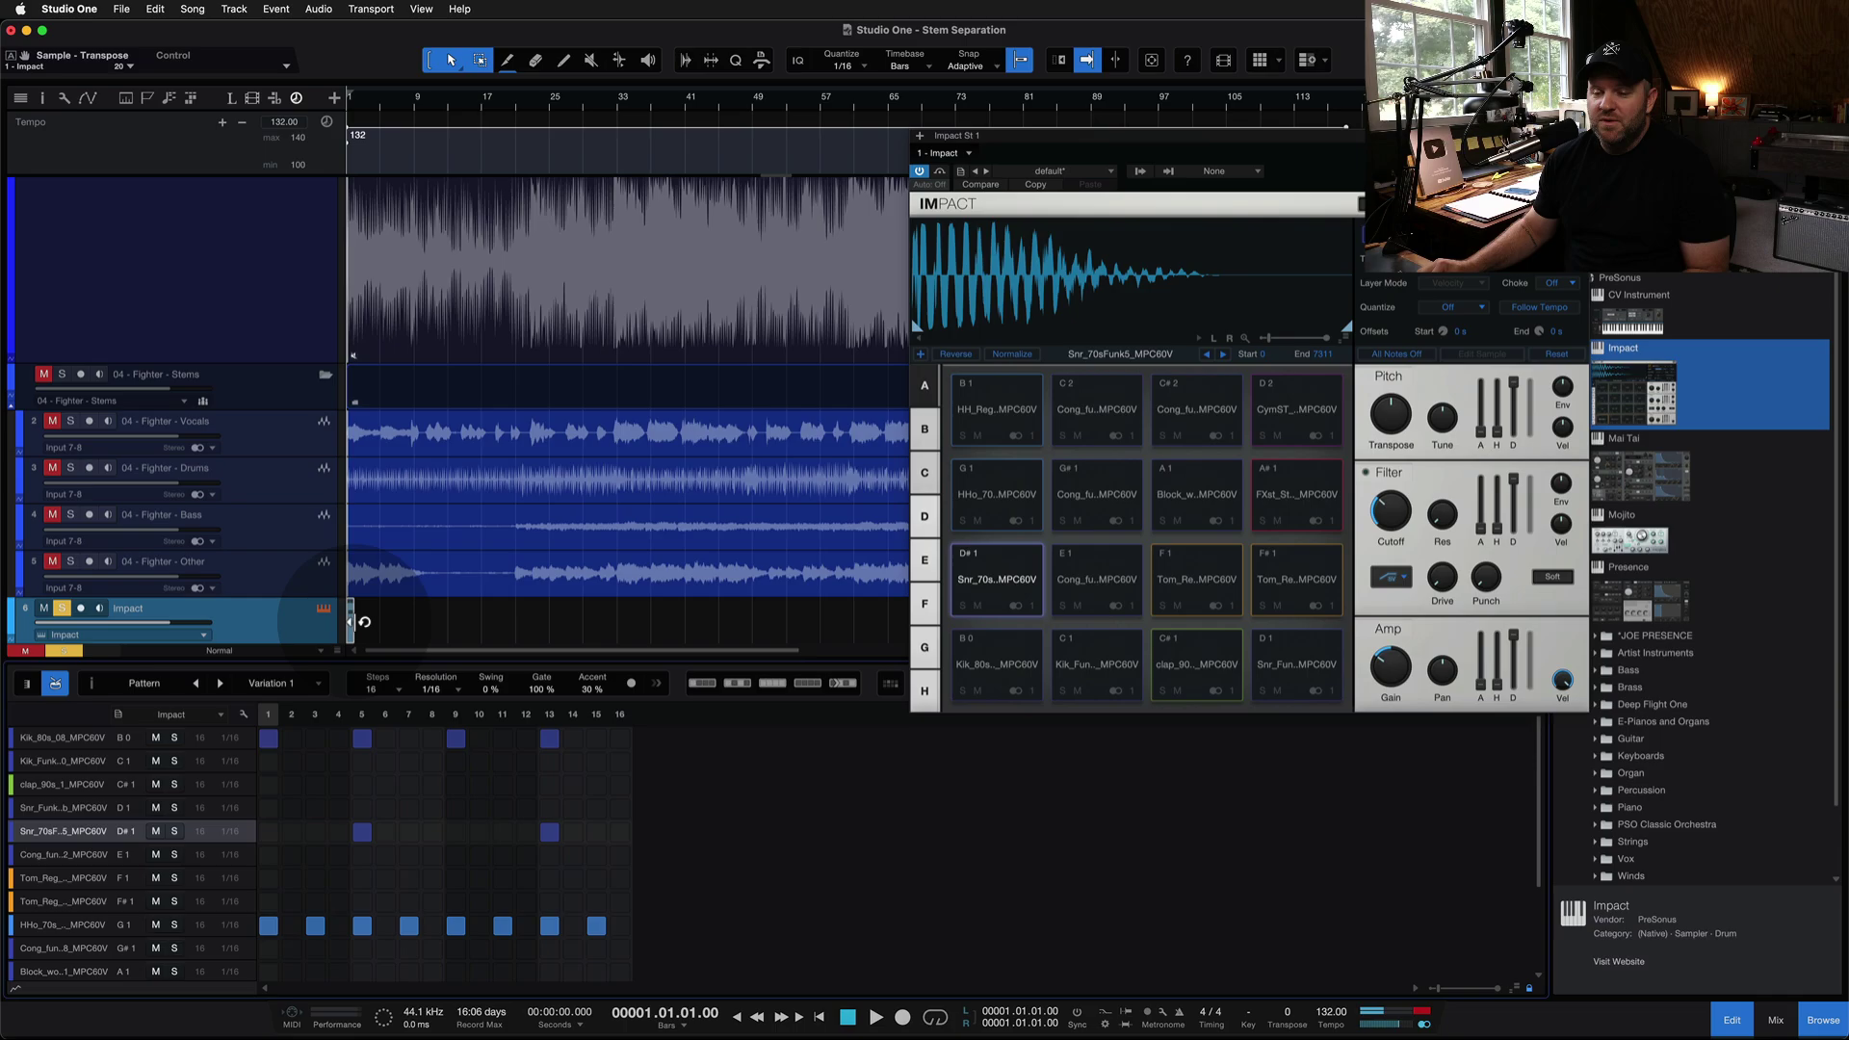
{"action": "left_click_drag", "start_coordinate": [364, 621], "coordinate": [789, 622]}
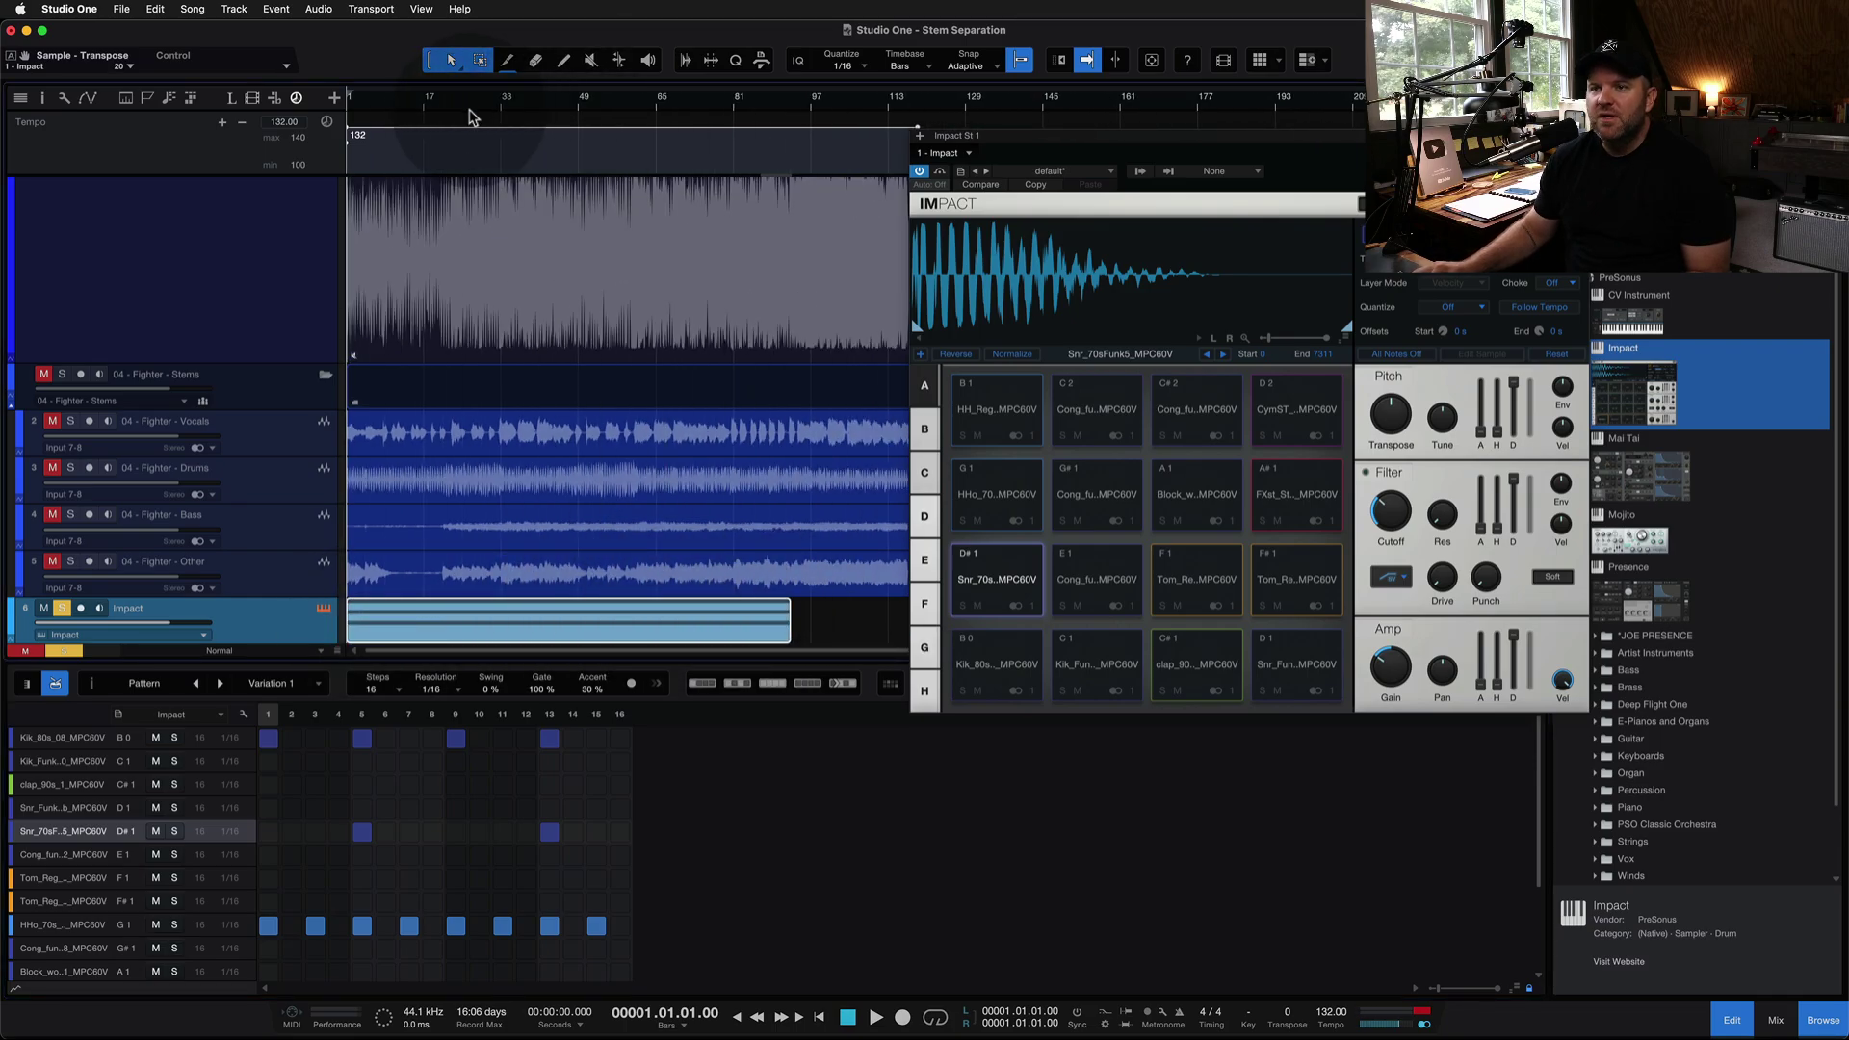
{"action": "left_click_drag", "start_coordinate": [446, 111], "coordinate": [441, 275]}
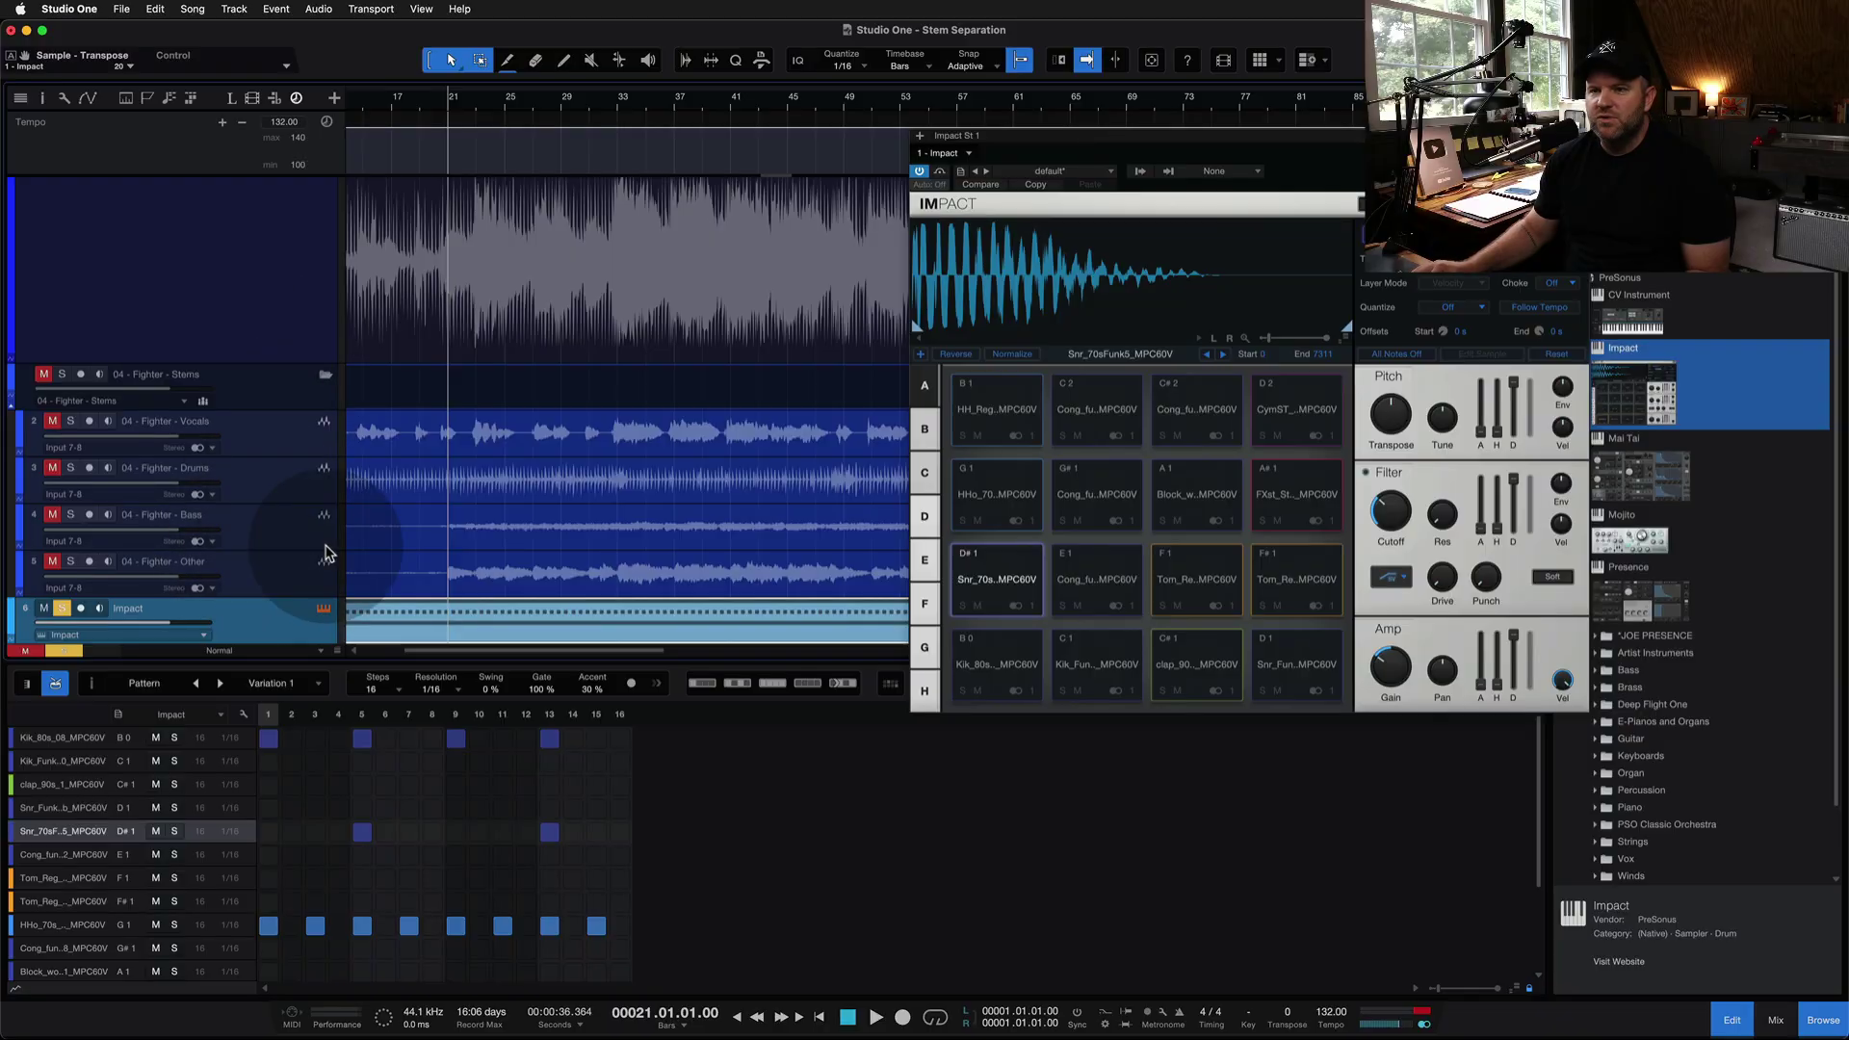
Adjust the Vocals stem's mute and solo, then raise the Impact track volume to +4.6 dB while playing
{"action": "left_click", "coordinate": [270, 434]}
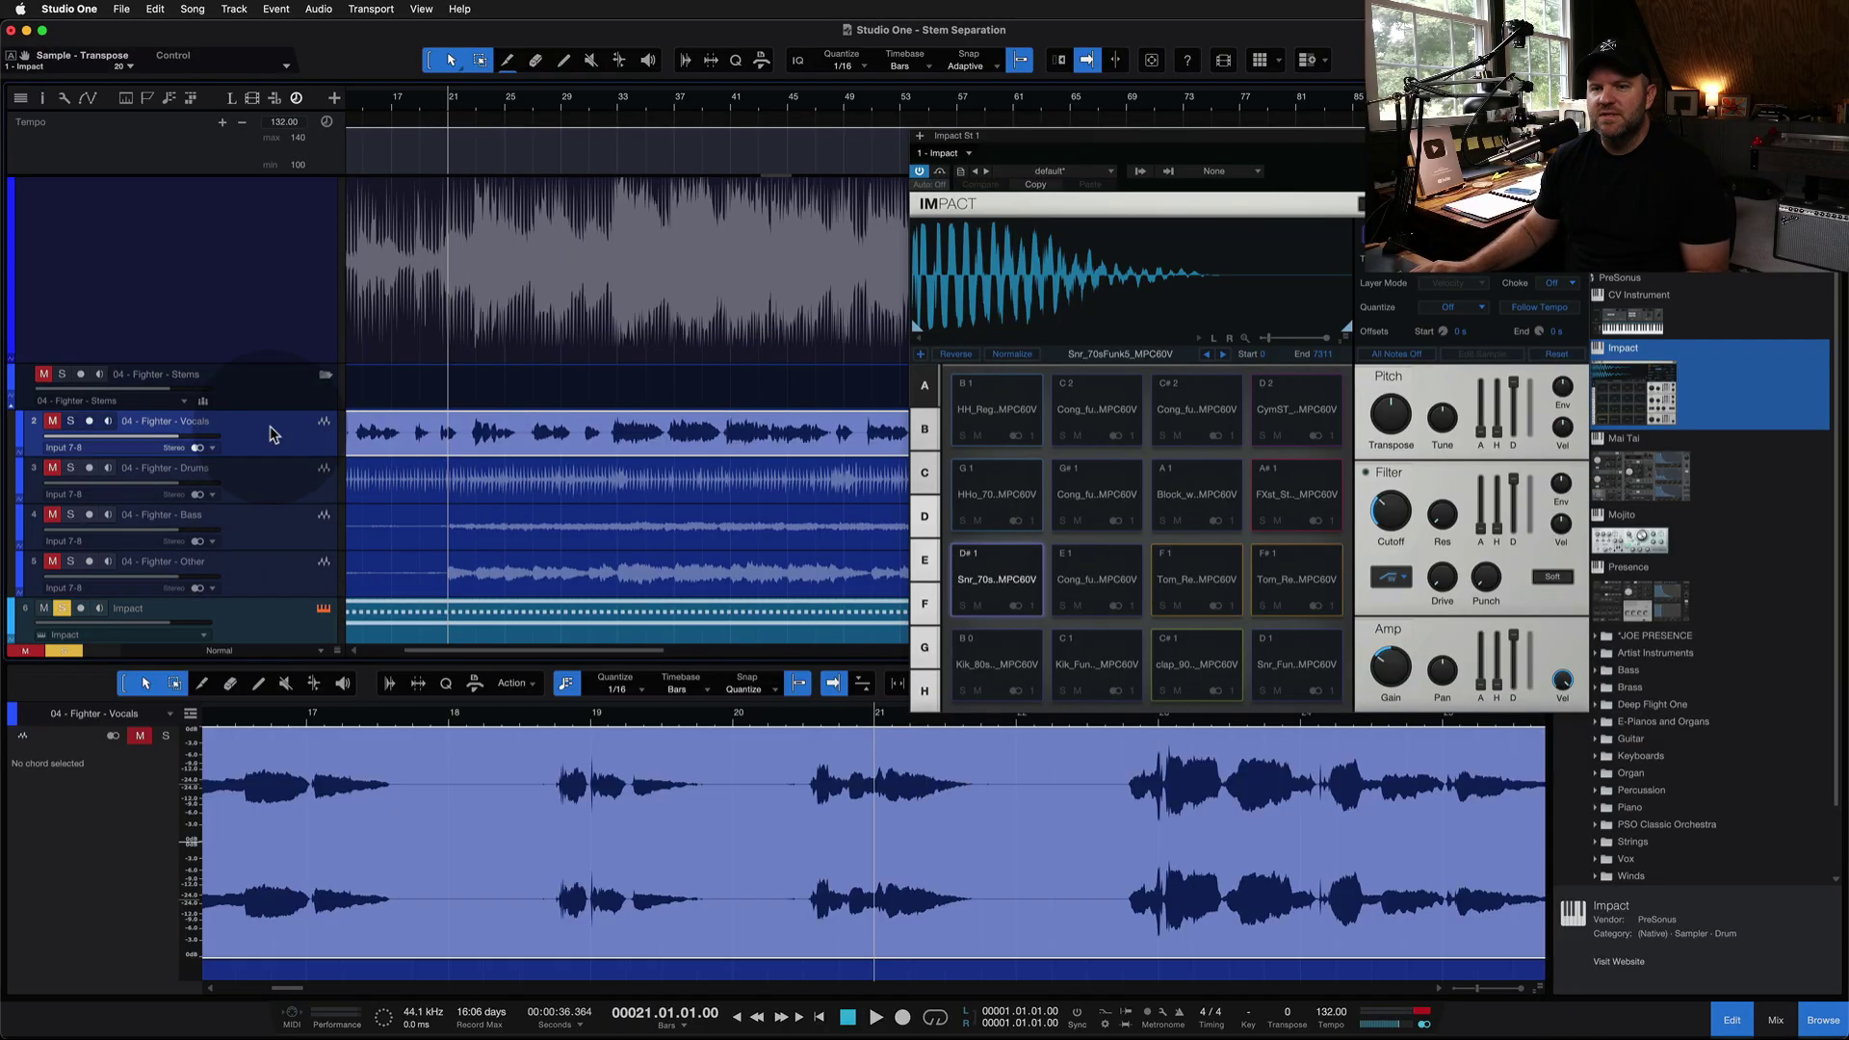
{"action": "key", "text": "m"}
{"action": "key", "text": "s"}
{"action": "left_click", "coordinate": [274, 542]}
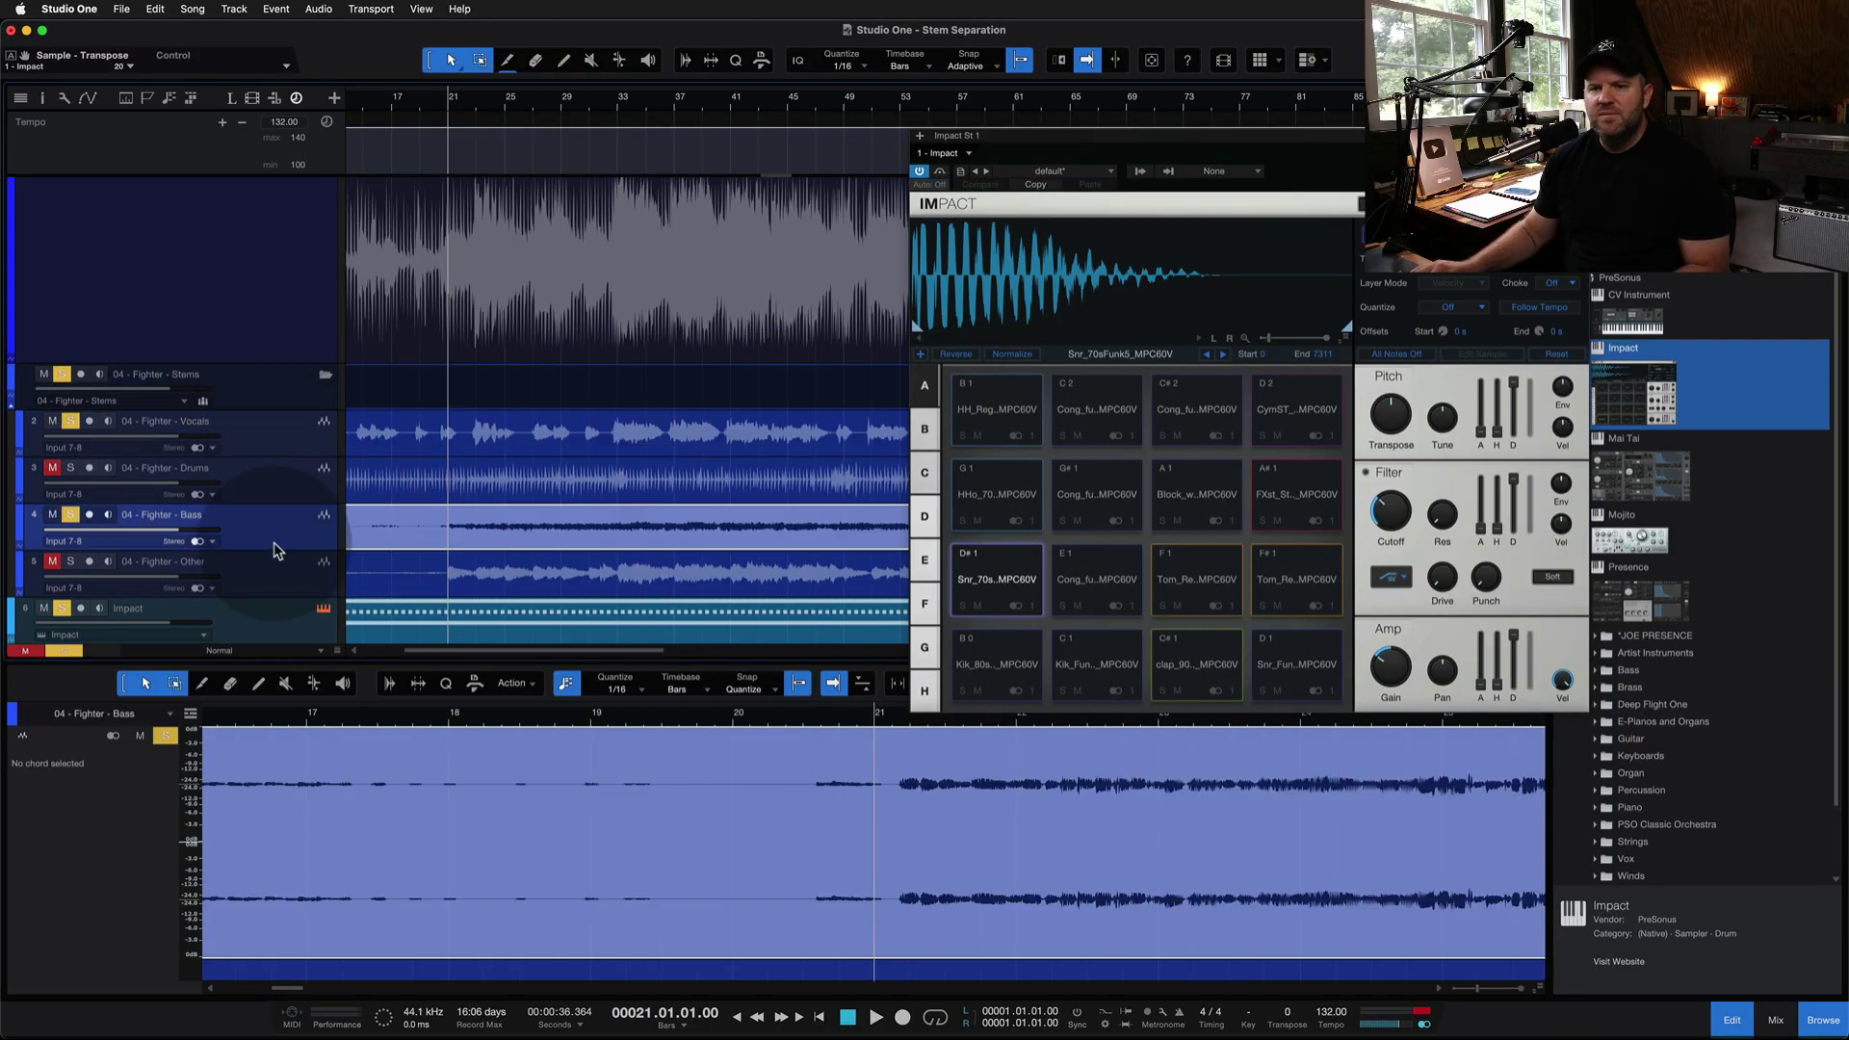
{"action": "left_click", "coordinate": [279, 576]}
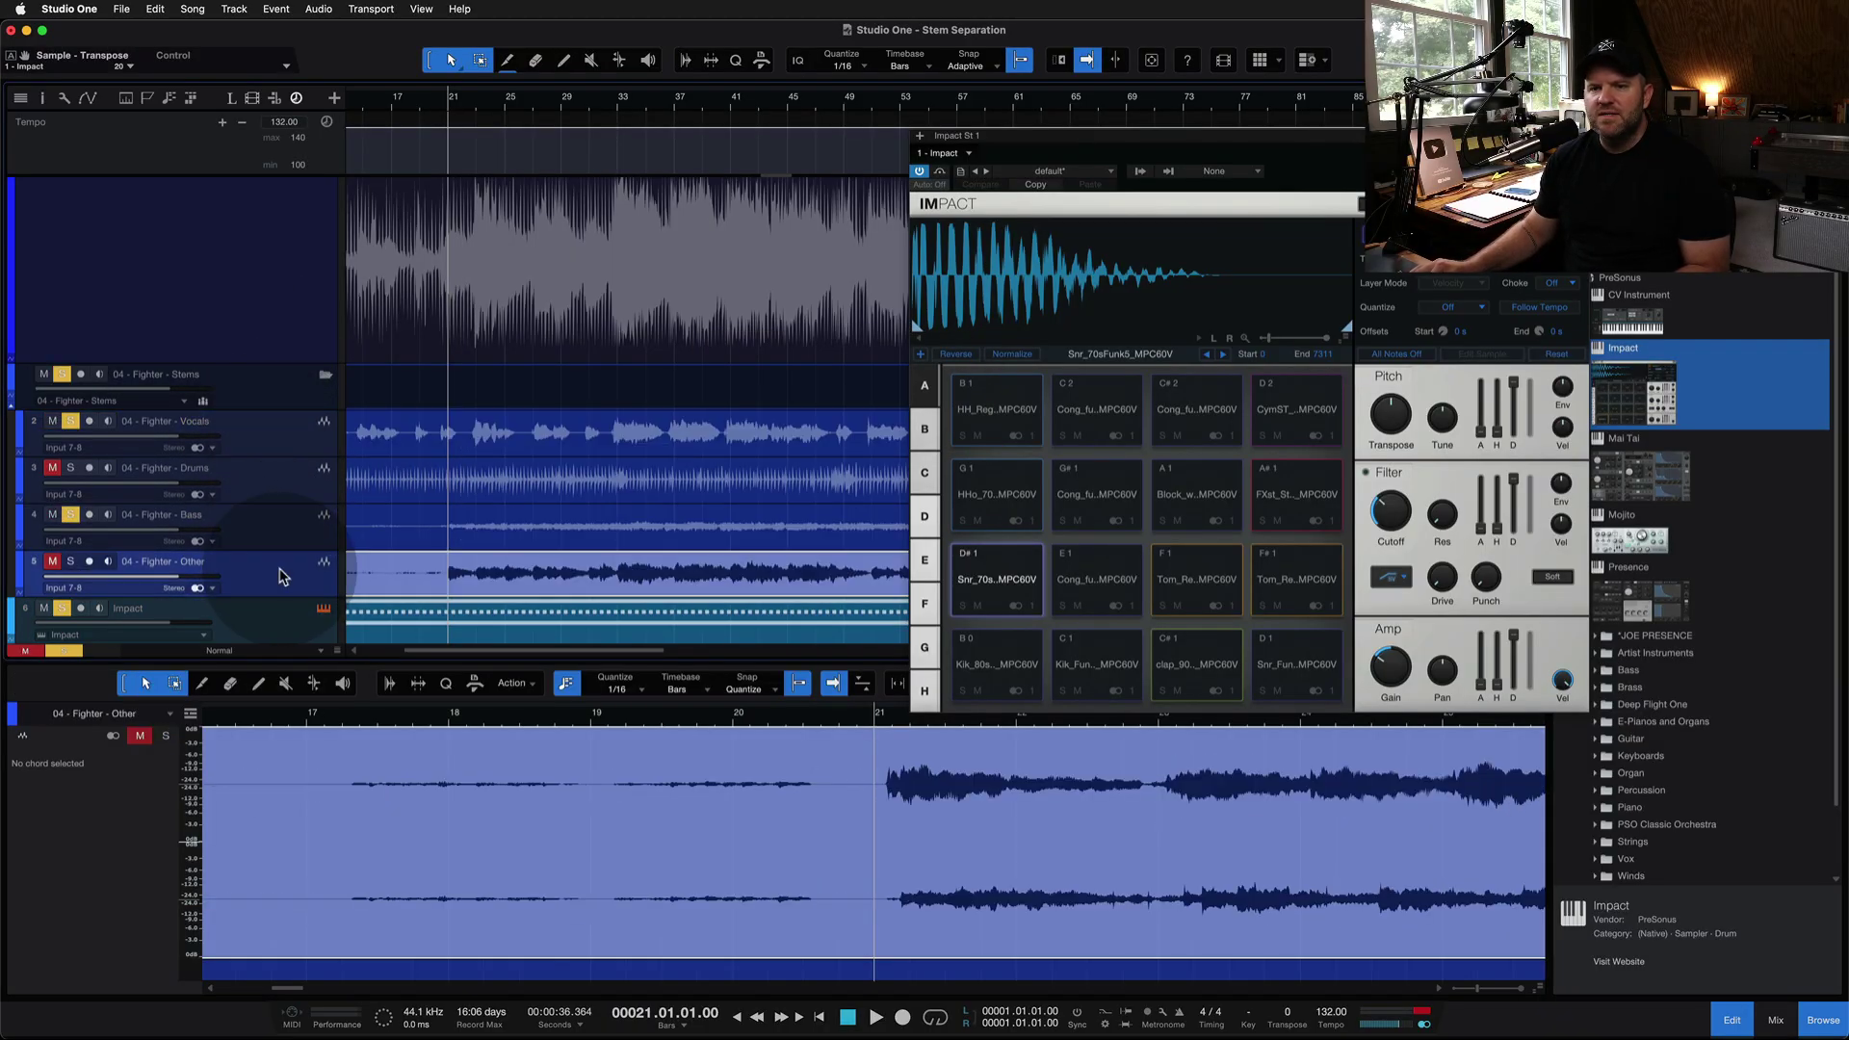
{"action": "left_click", "coordinate": [231, 627]}
{"action": "key", "text": "space"}
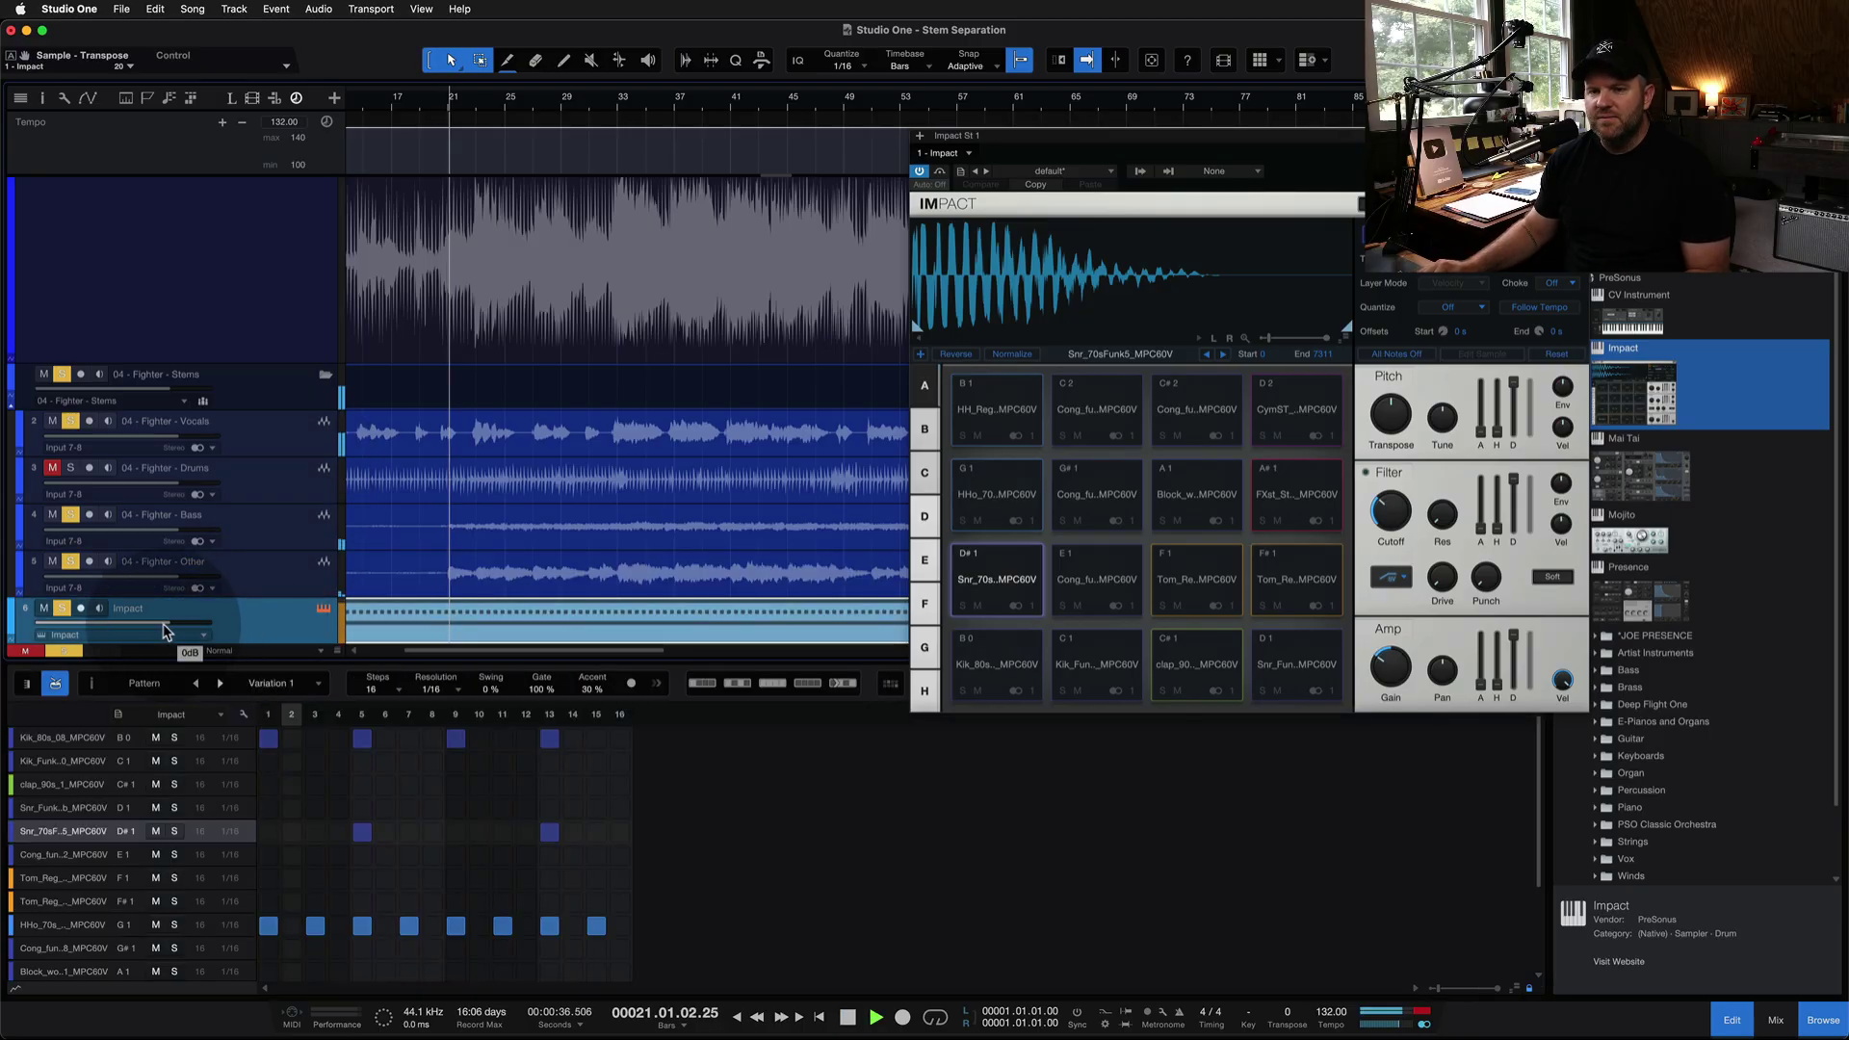
{"action": "left_click_drag", "start_coordinate": [169, 624], "coordinate": [183, 630]}
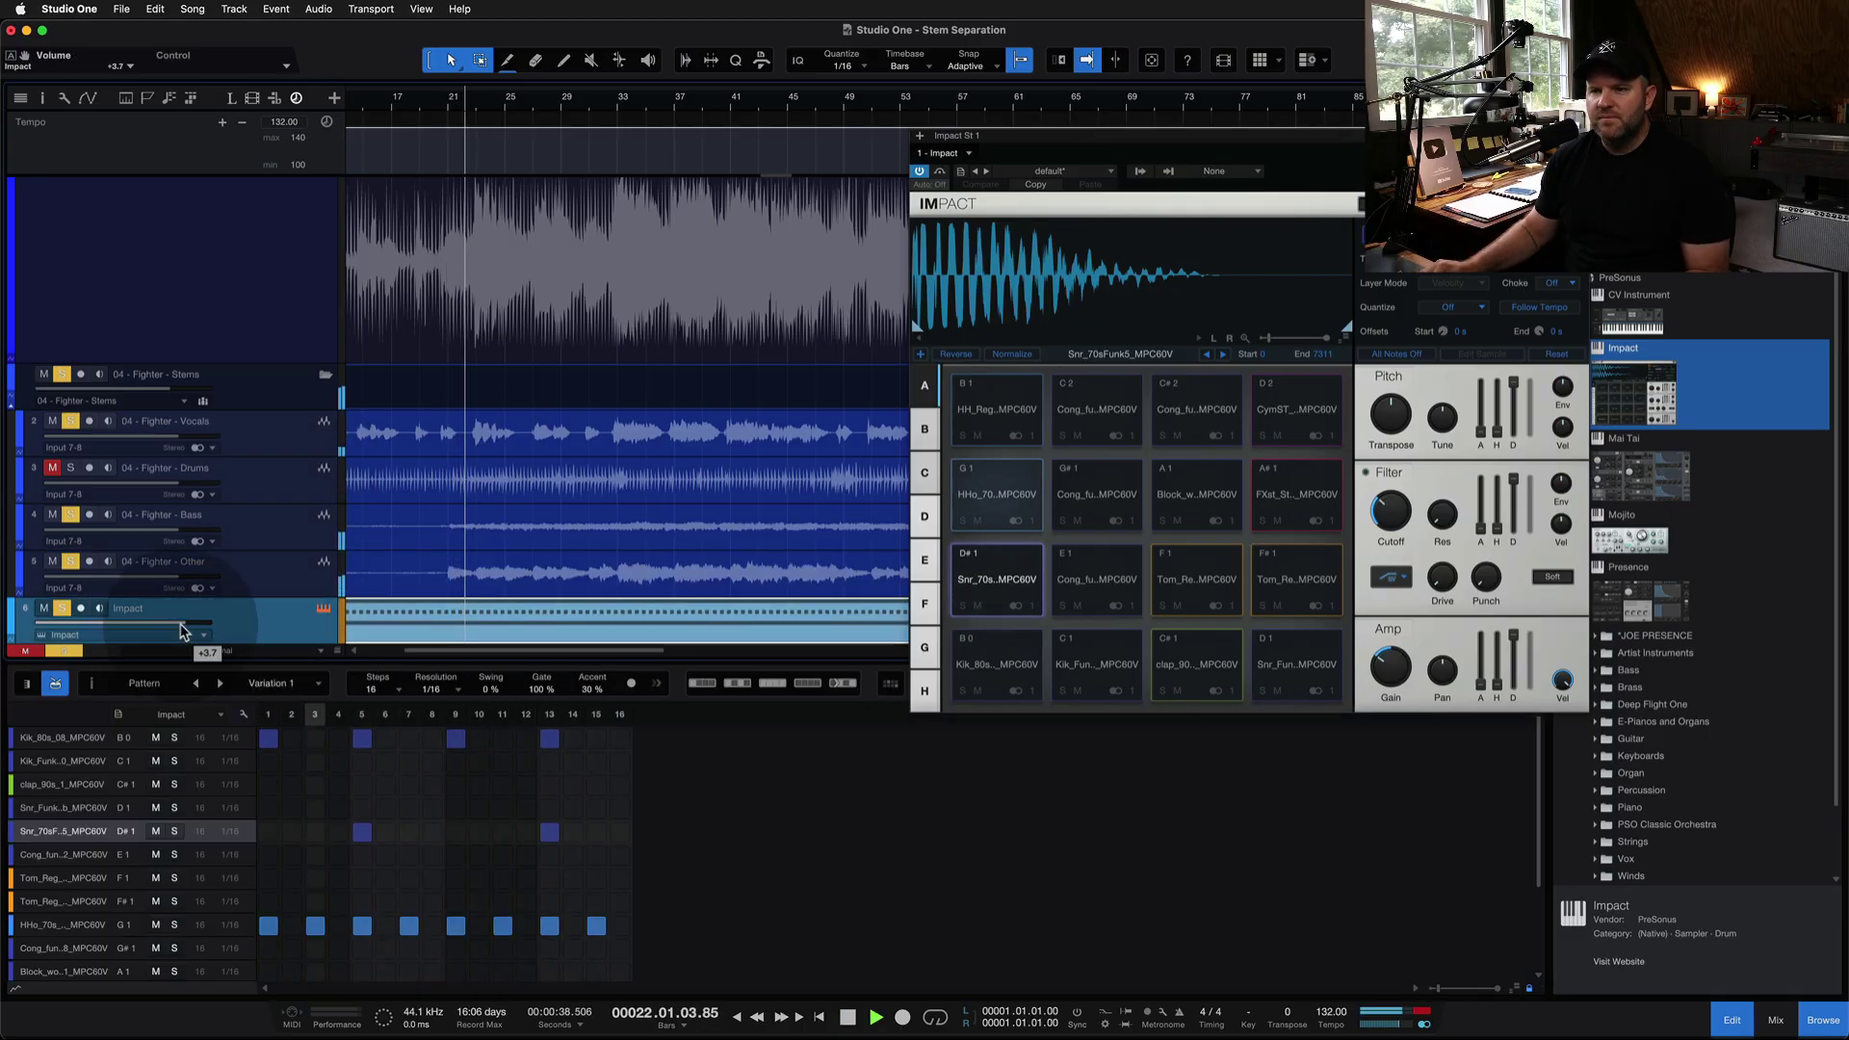
{"action": "key", "text": "space"}
Mark the first transient of the full Fighter mix and open it in the audio editor
{"action": "scroll", "coordinate": [385, 578], "scroll_direction": "up", "scroll_amount": 3}
{"action": "scroll", "coordinate": [390, 578], "scroll_direction": "up", "scroll_amount": 3}
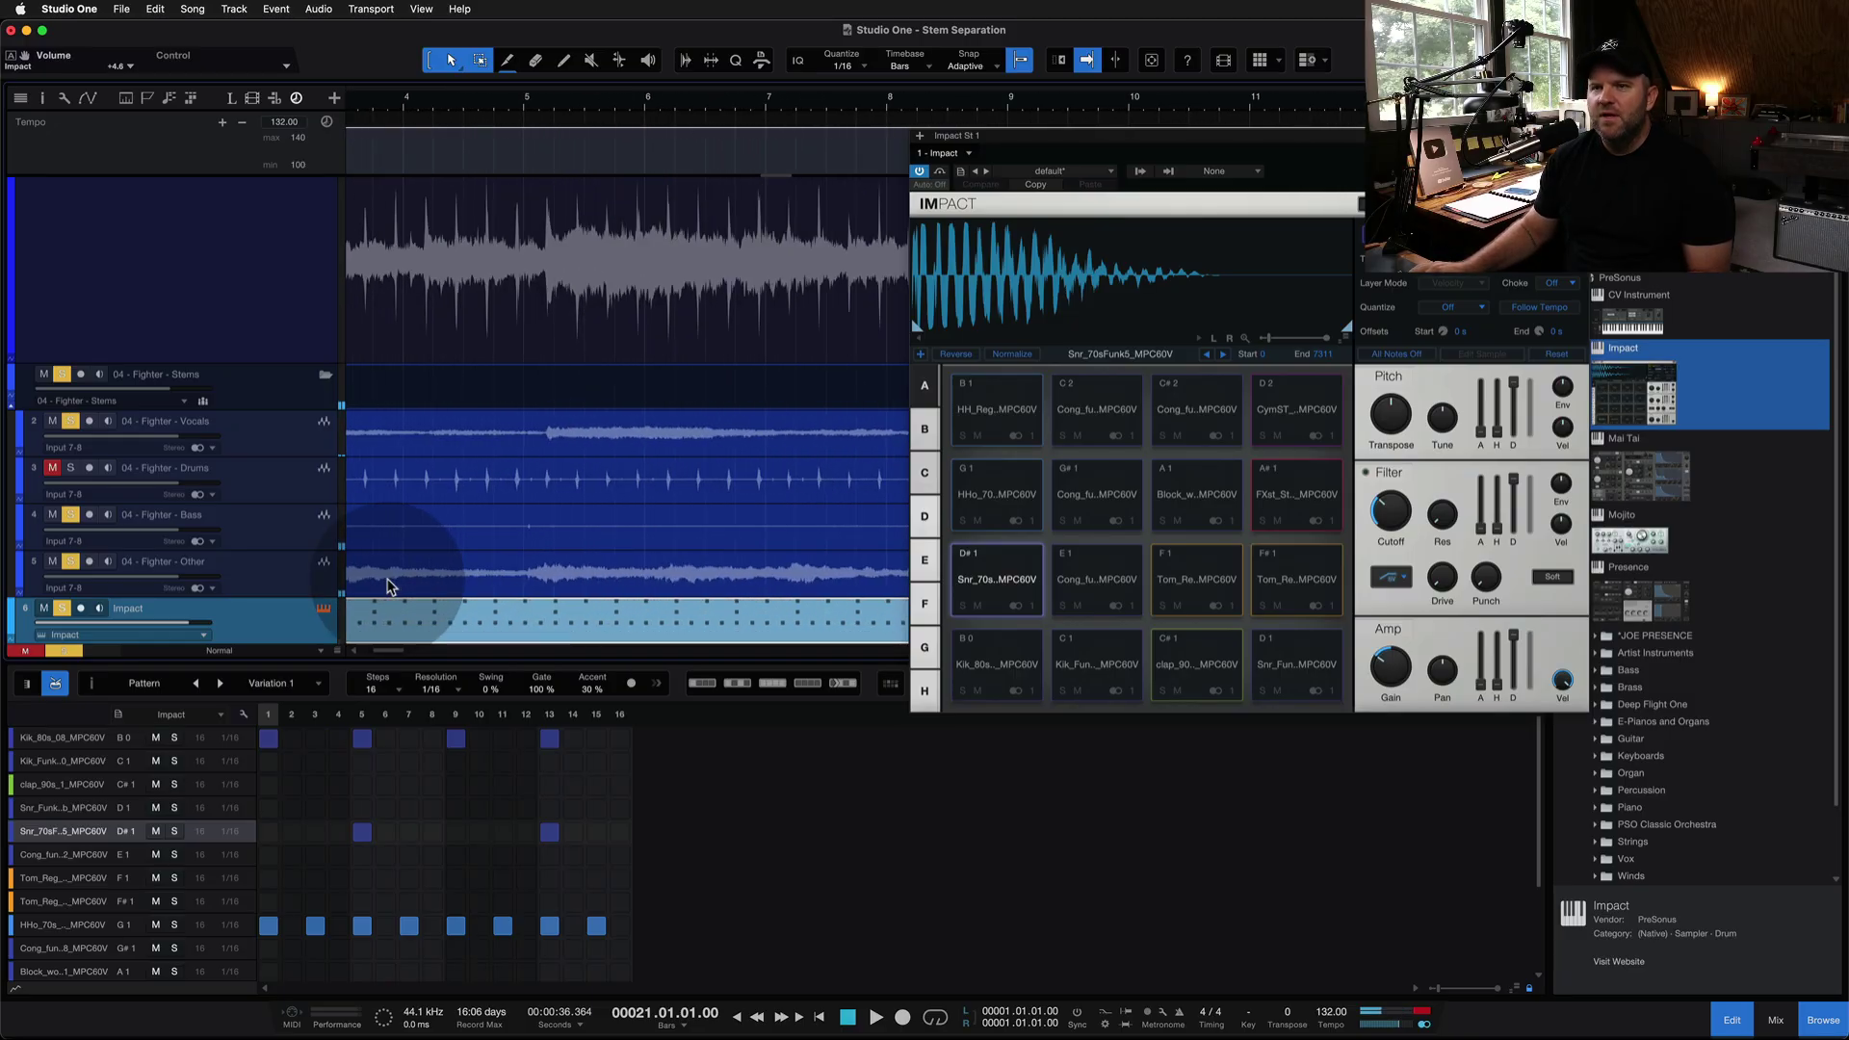
{"action": "scroll", "coordinate": [390, 578], "scroll_direction": "up", "scroll_amount": 3}
{"action": "scroll", "coordinate": [473, 572], "scroll_direction": "up", "scroll_amount": 3}
{"action": "scroll", "coordinate": [473, 572], "scroll_direction": "up", "scroll_amount": 3}
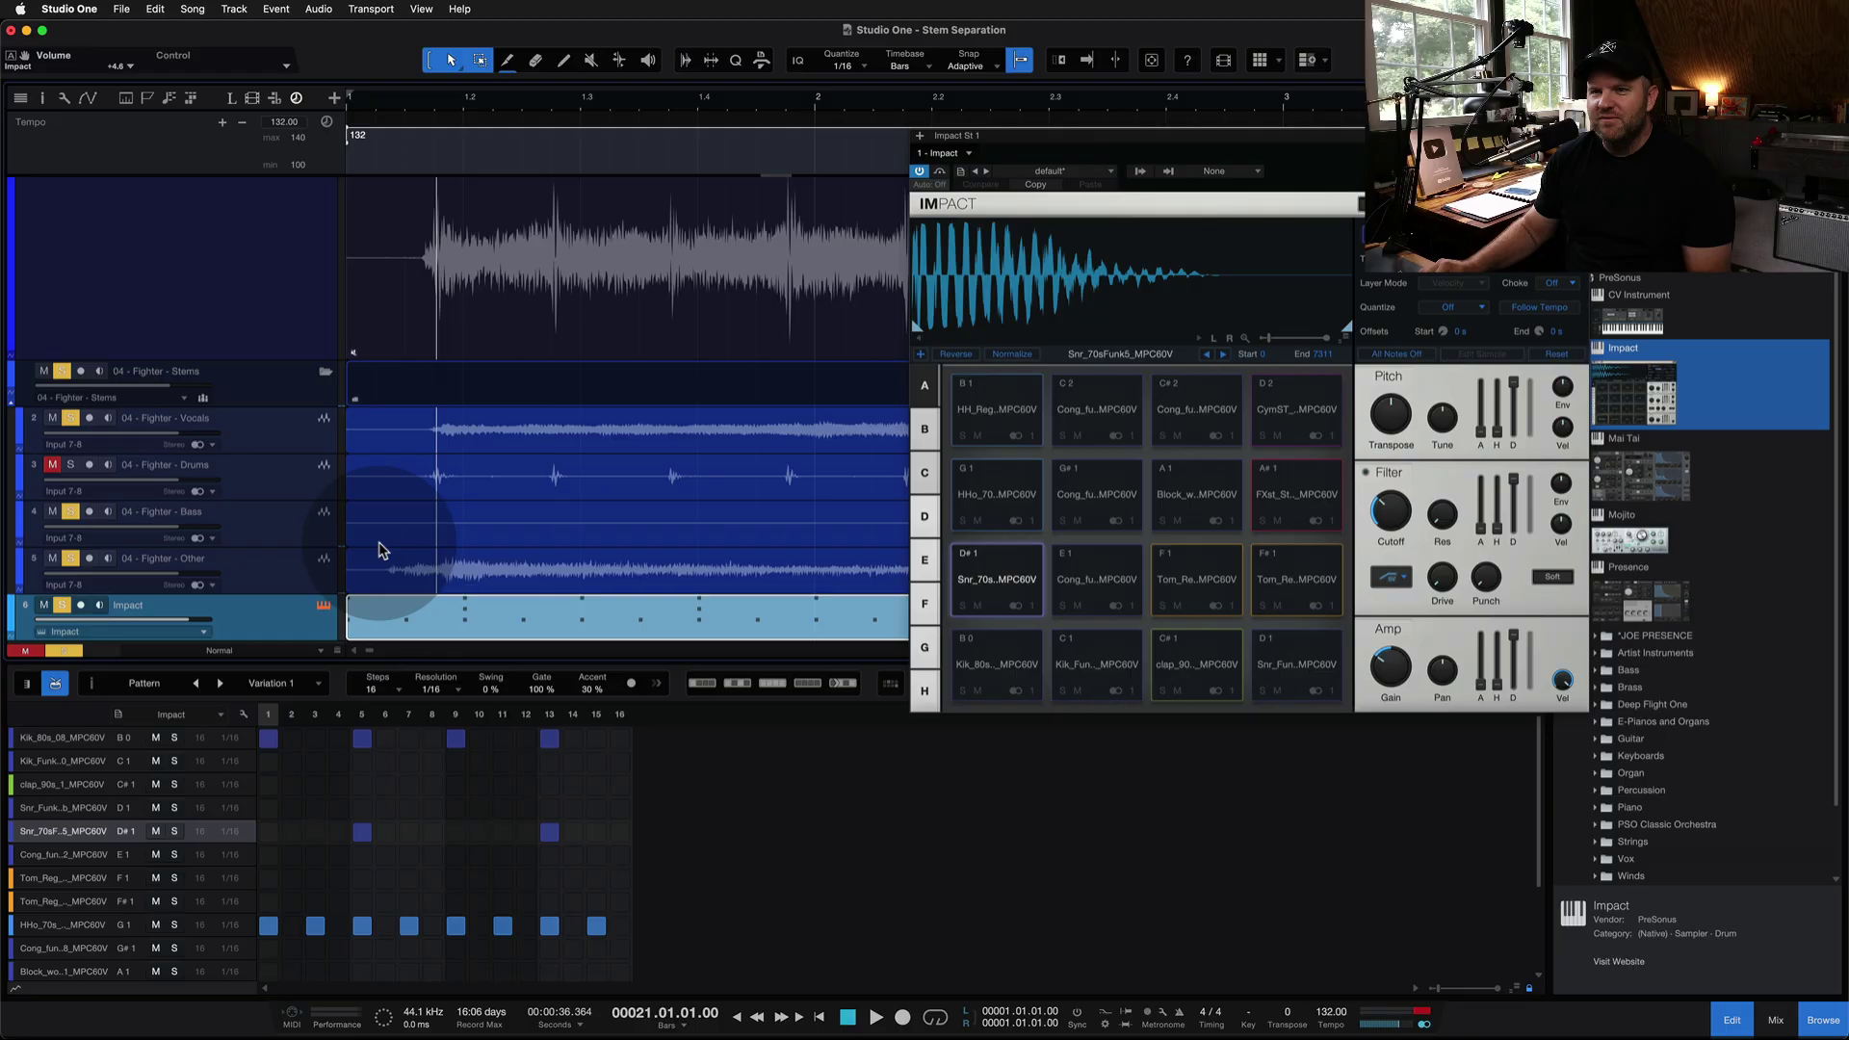
{"action": "left_click", "coordinate": [421, 266]}
{"action": "scroll", "coordinate": [433, 320], "scroll_direction": "up", "scroll_amount": 5}
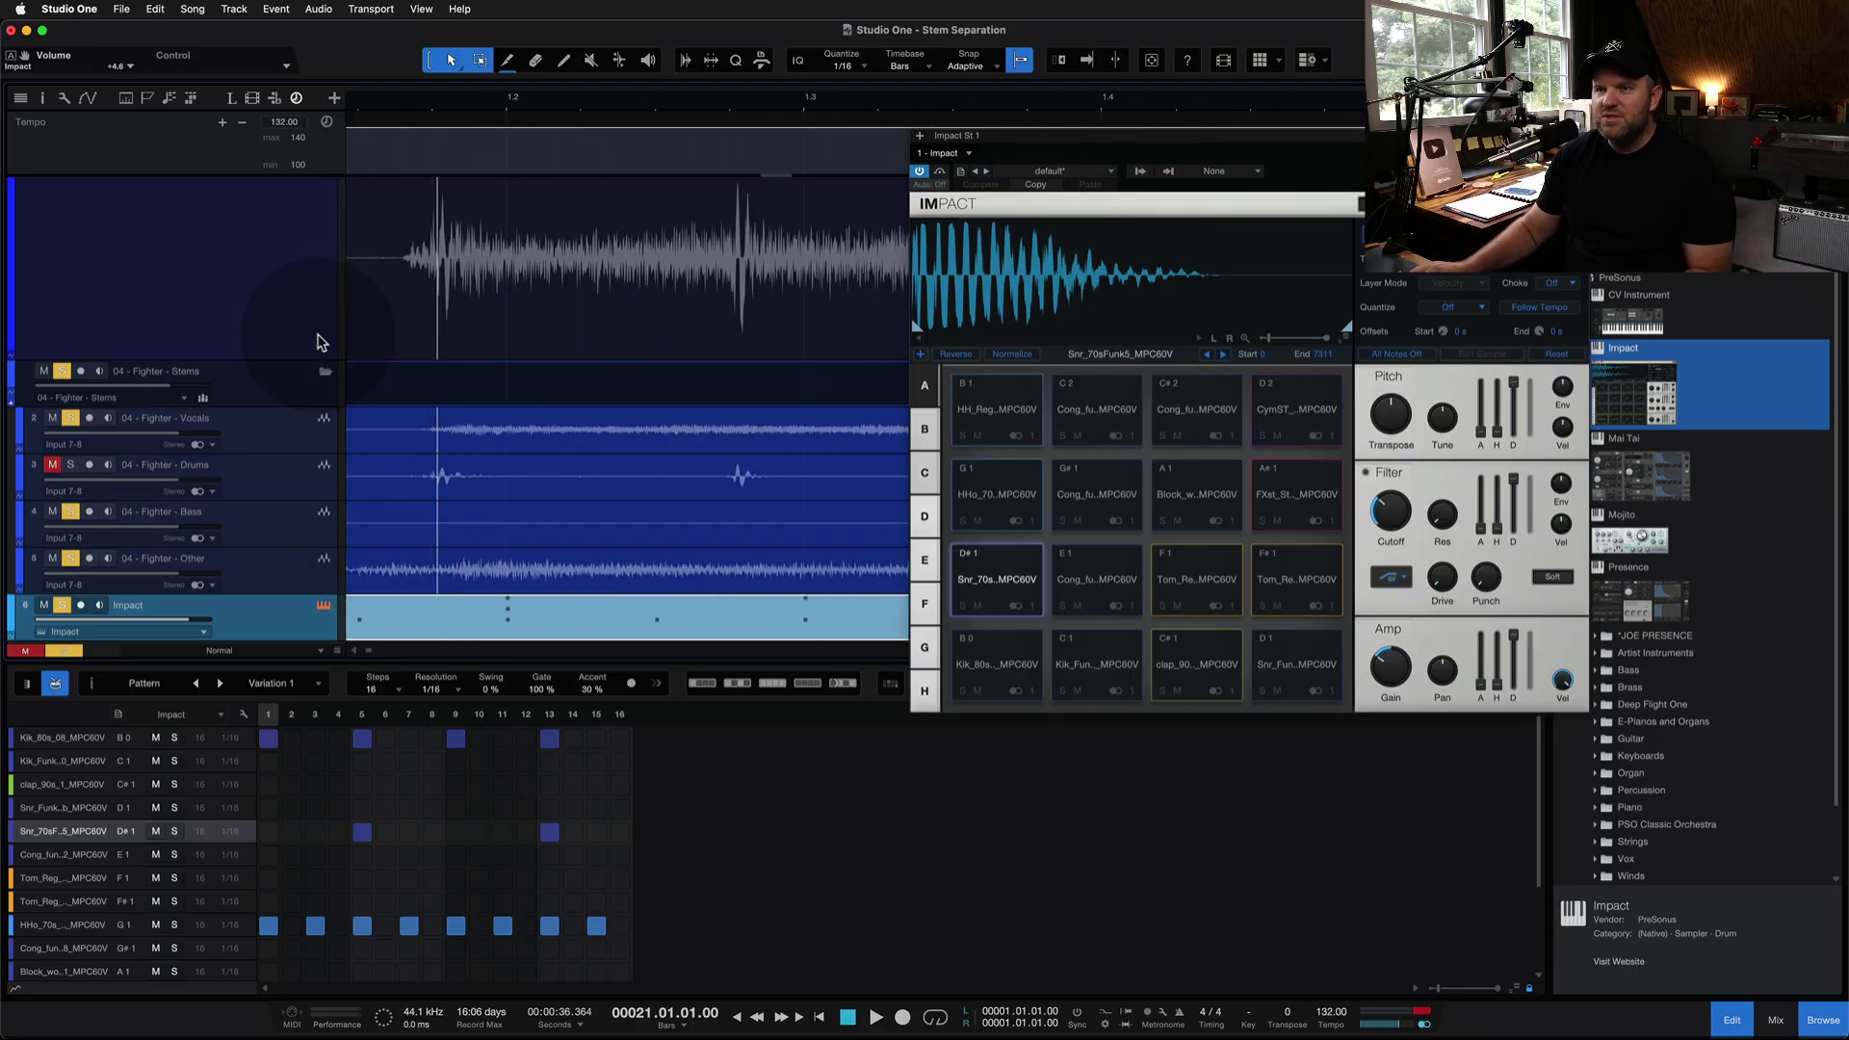
{"action": "scroll", "coordinate": [608, 289], "scroll_direction": "up", "scroll_amount": 3}
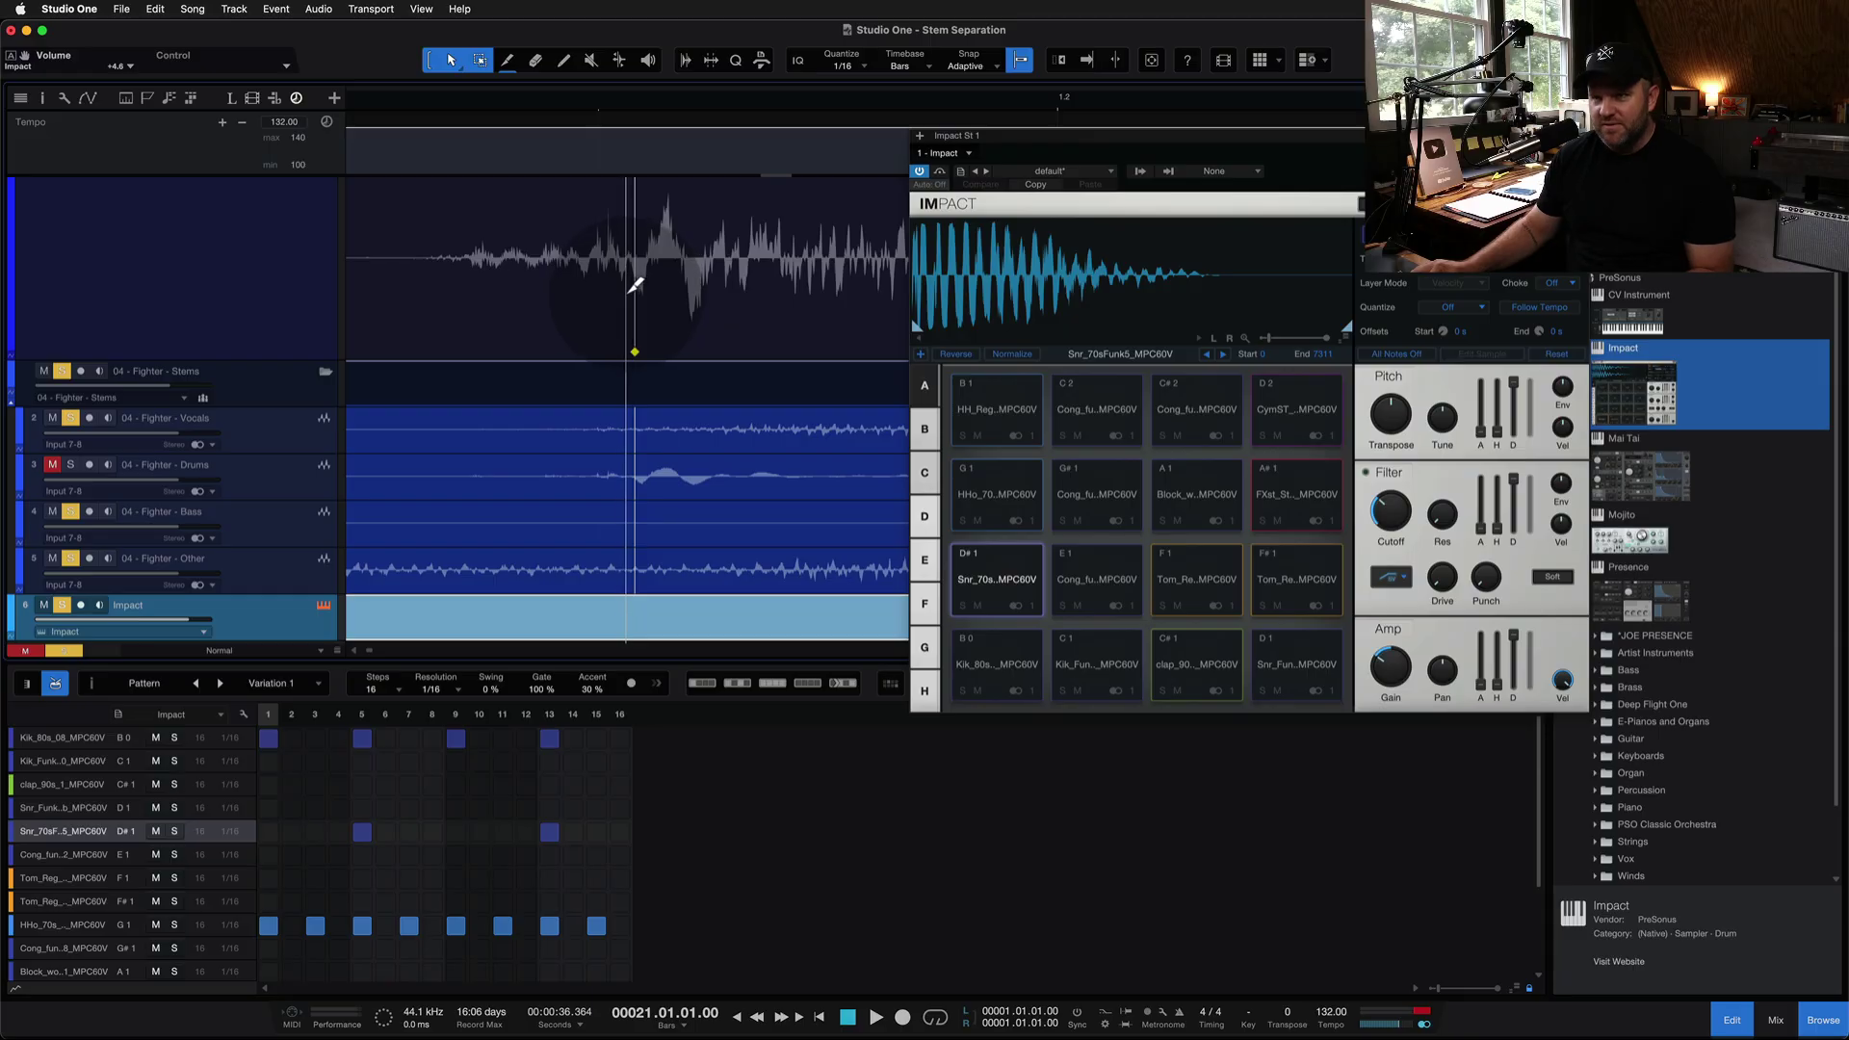
{"action": "double_click", "coordinate": [449, 295]}
Trim the start of the Fighter audio clip and close the Impact window
{"action": "scroll", "coordinate": [438, 318], "scroll_direction": "down", "scroll_amount": 3}
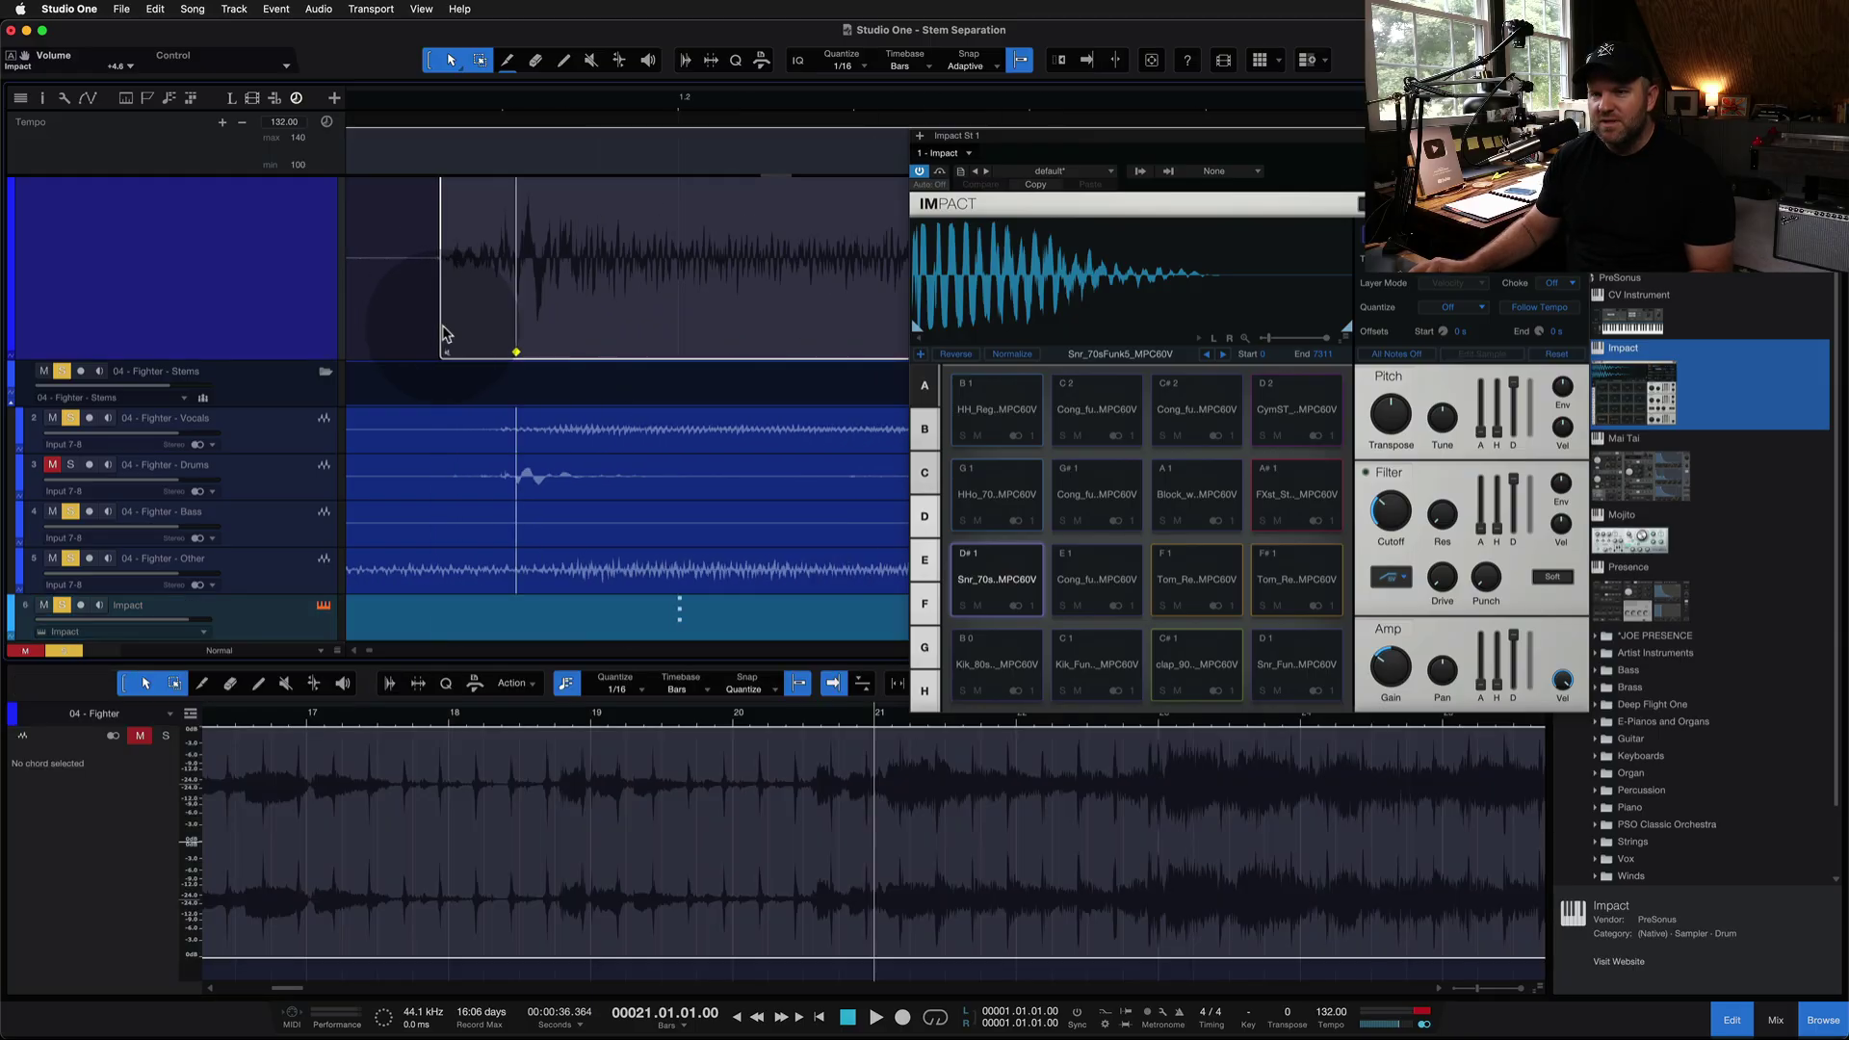
{"action": "scroll", "coordinate": [386, 332], "scroll_direction": "down", "scroll_amount": 2}
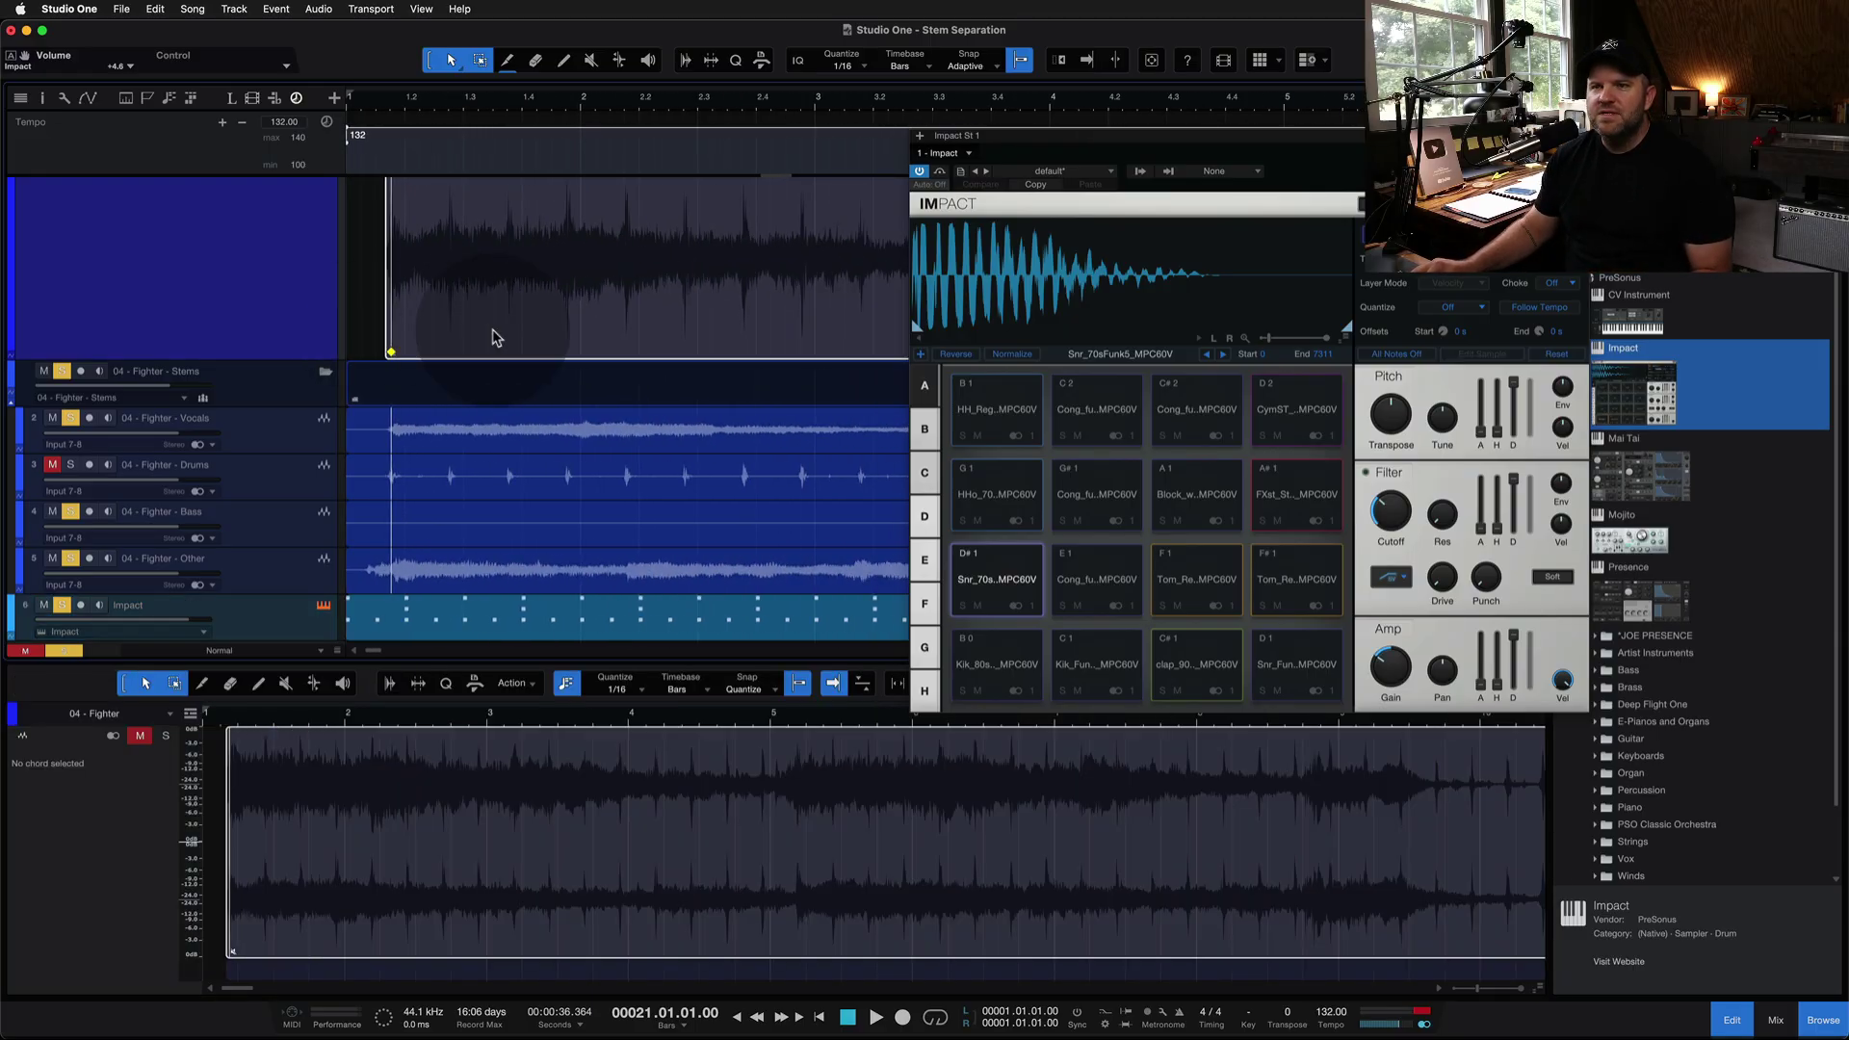
{"action": "scroll", "coordinate": [463, 335], "scroll_direction": "down", "scroll_amount": 3}
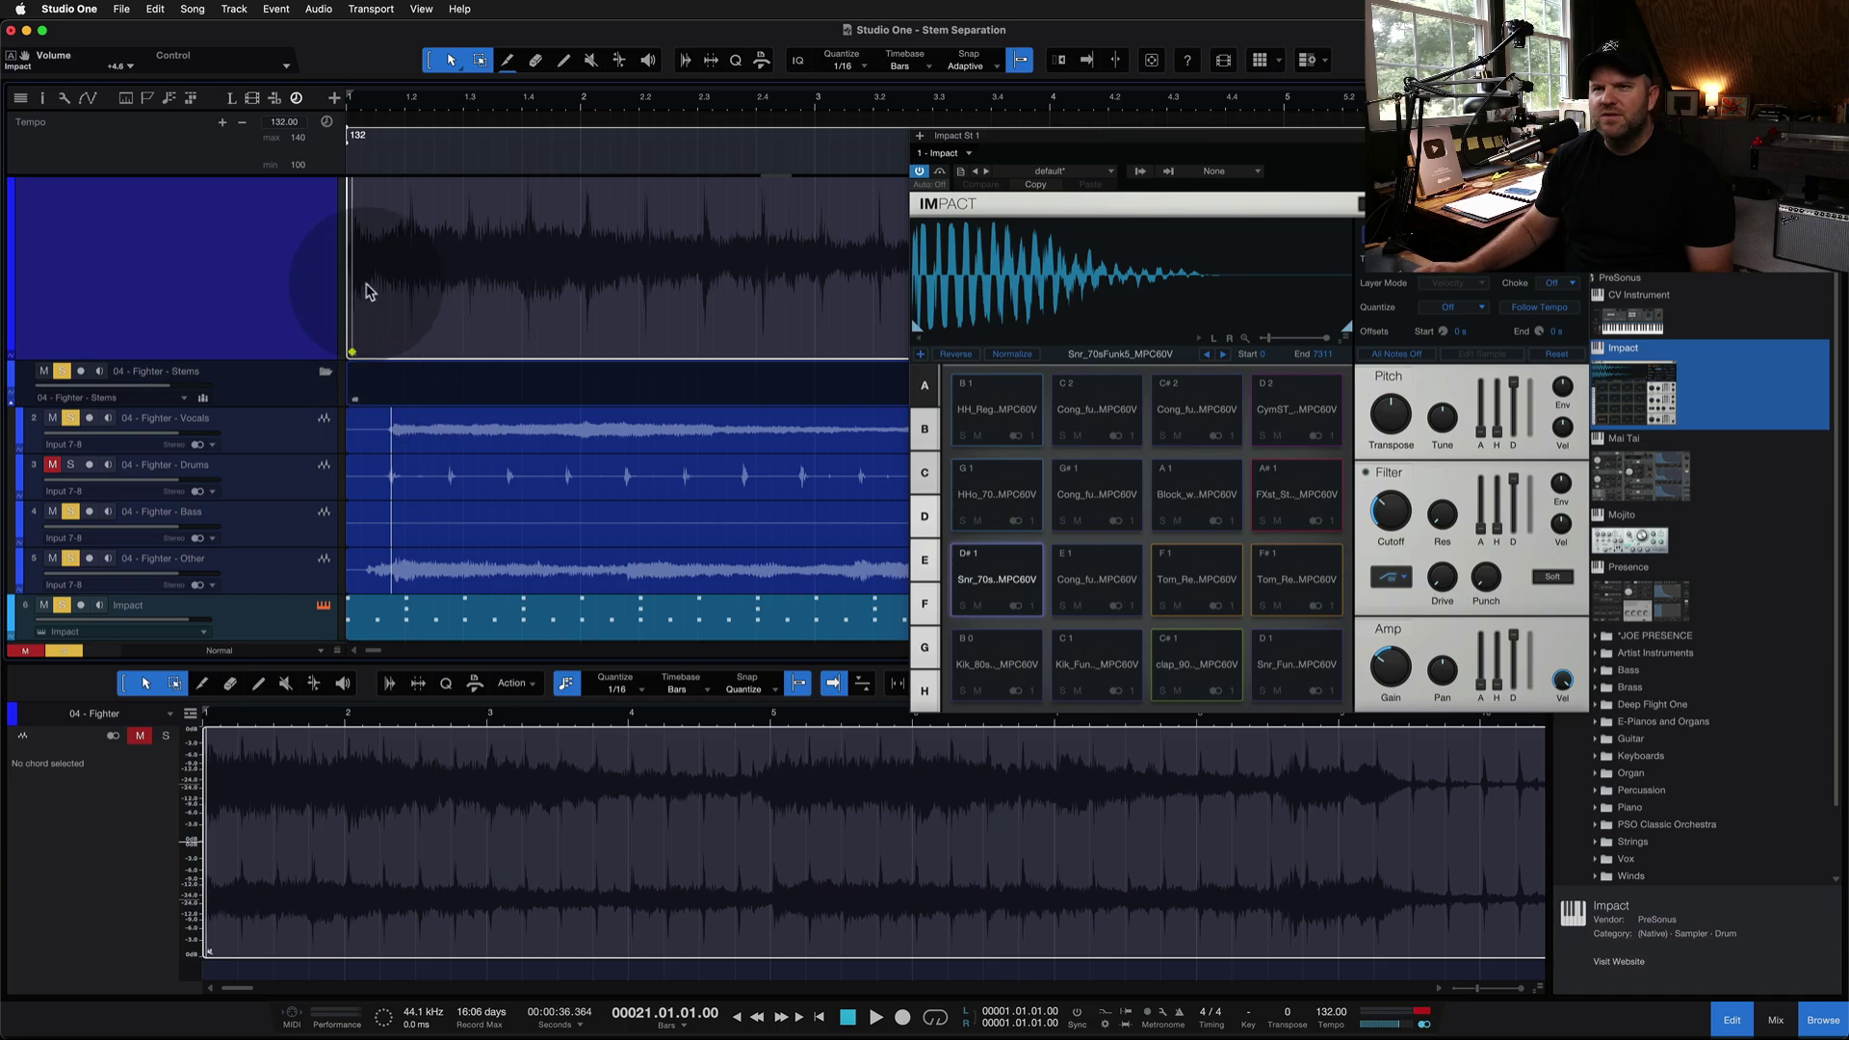
{"action": "scroll", "coordinate": [434, 311], "scroll_direction": "up", "scroll_amount": 5}
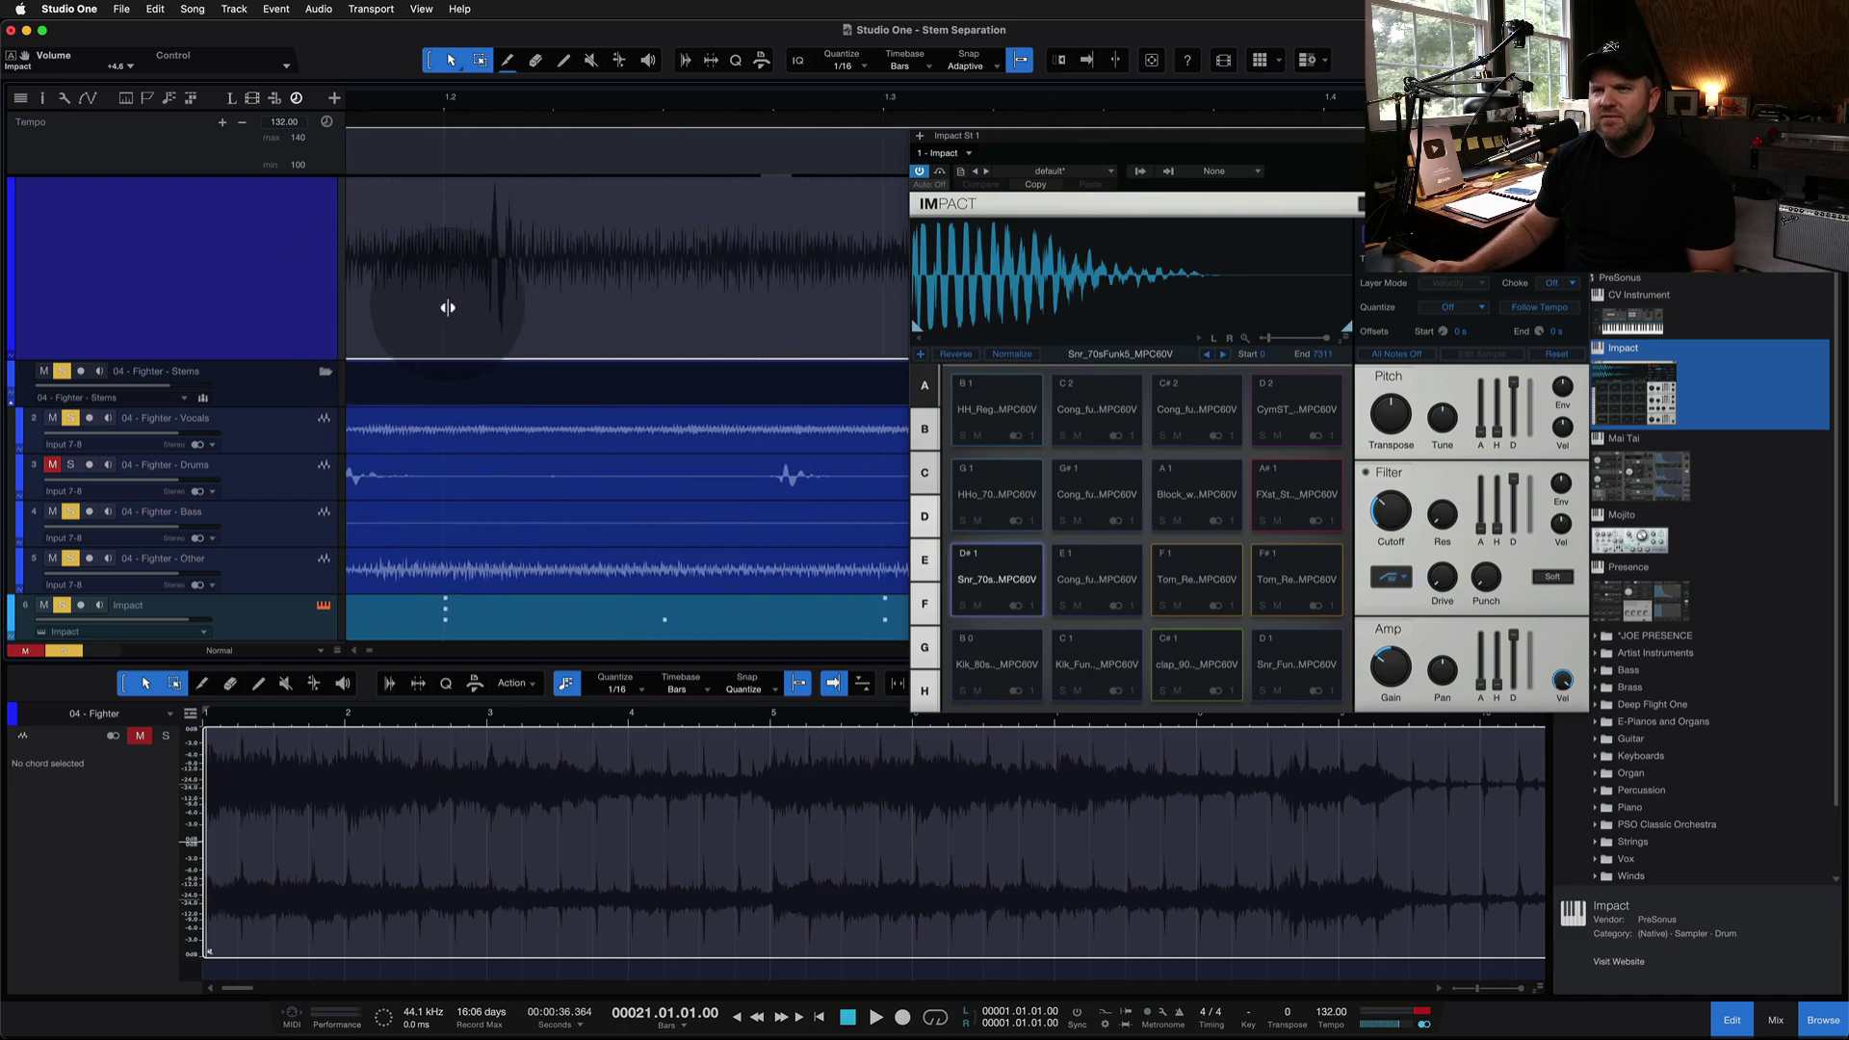
{"action": "scroll", "coordinate": [404, 313], "scroll_direction": "left", "scroll_amount": 1}
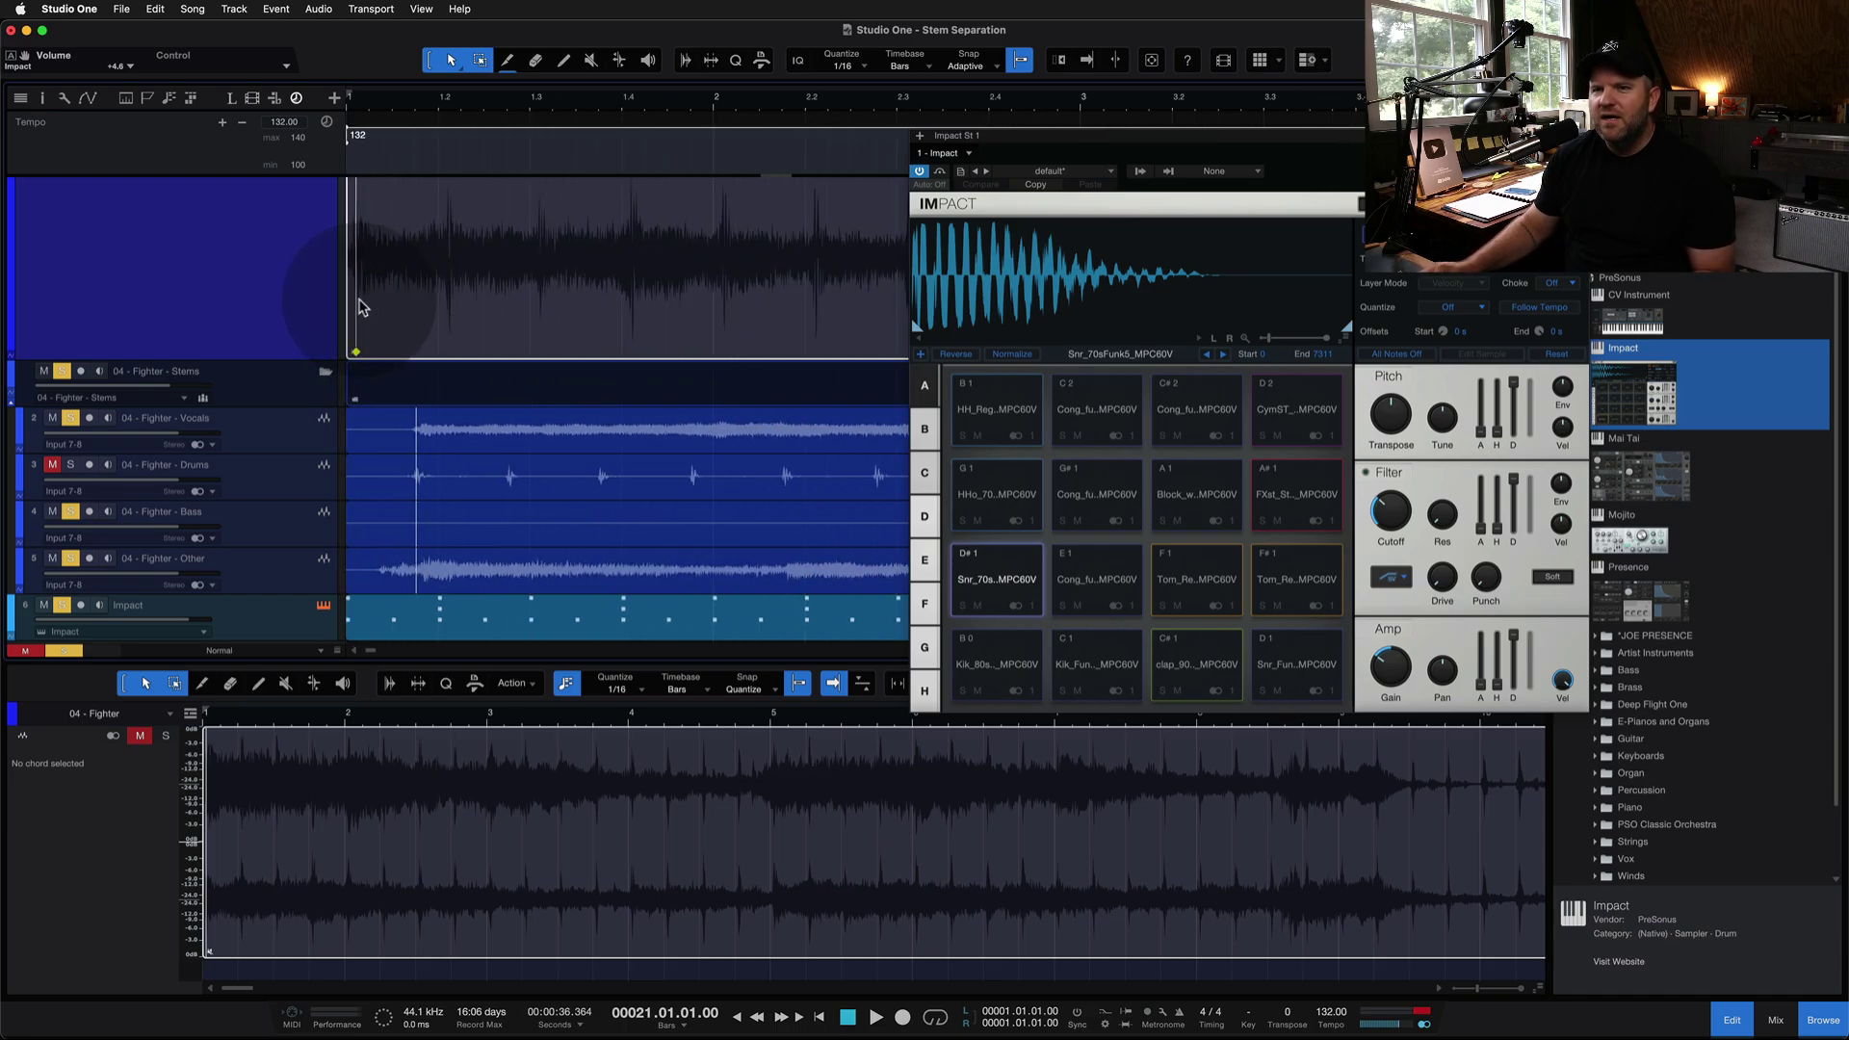
{"action": "left_click_drag", "start_coordinate": [342, 303], "coordinate": [393, 306]}
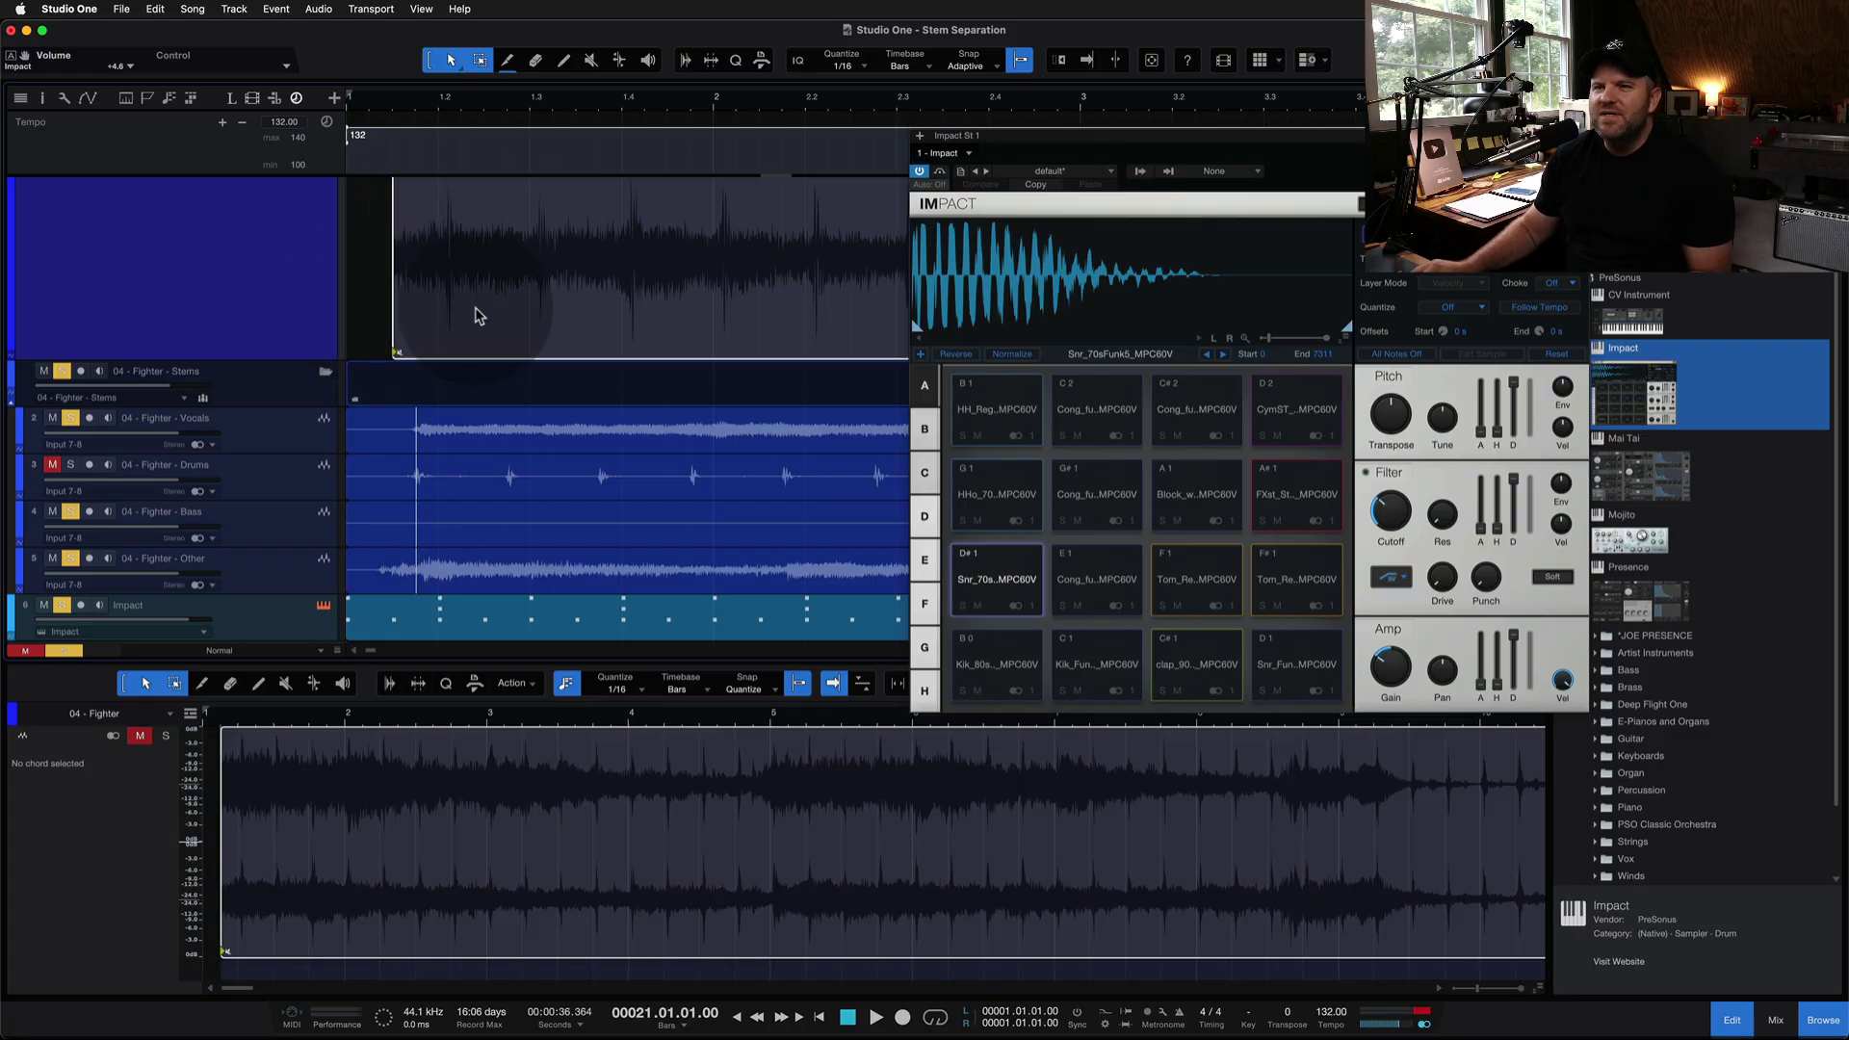
{"action": "scroll", "coordinate": [479, 316], "scroll_direction": "up", "scroll_amount": 5}
{"action": "scroll", "coordinate": [382, 339], "scroll_direction": "left", "scroll_amount": 3}
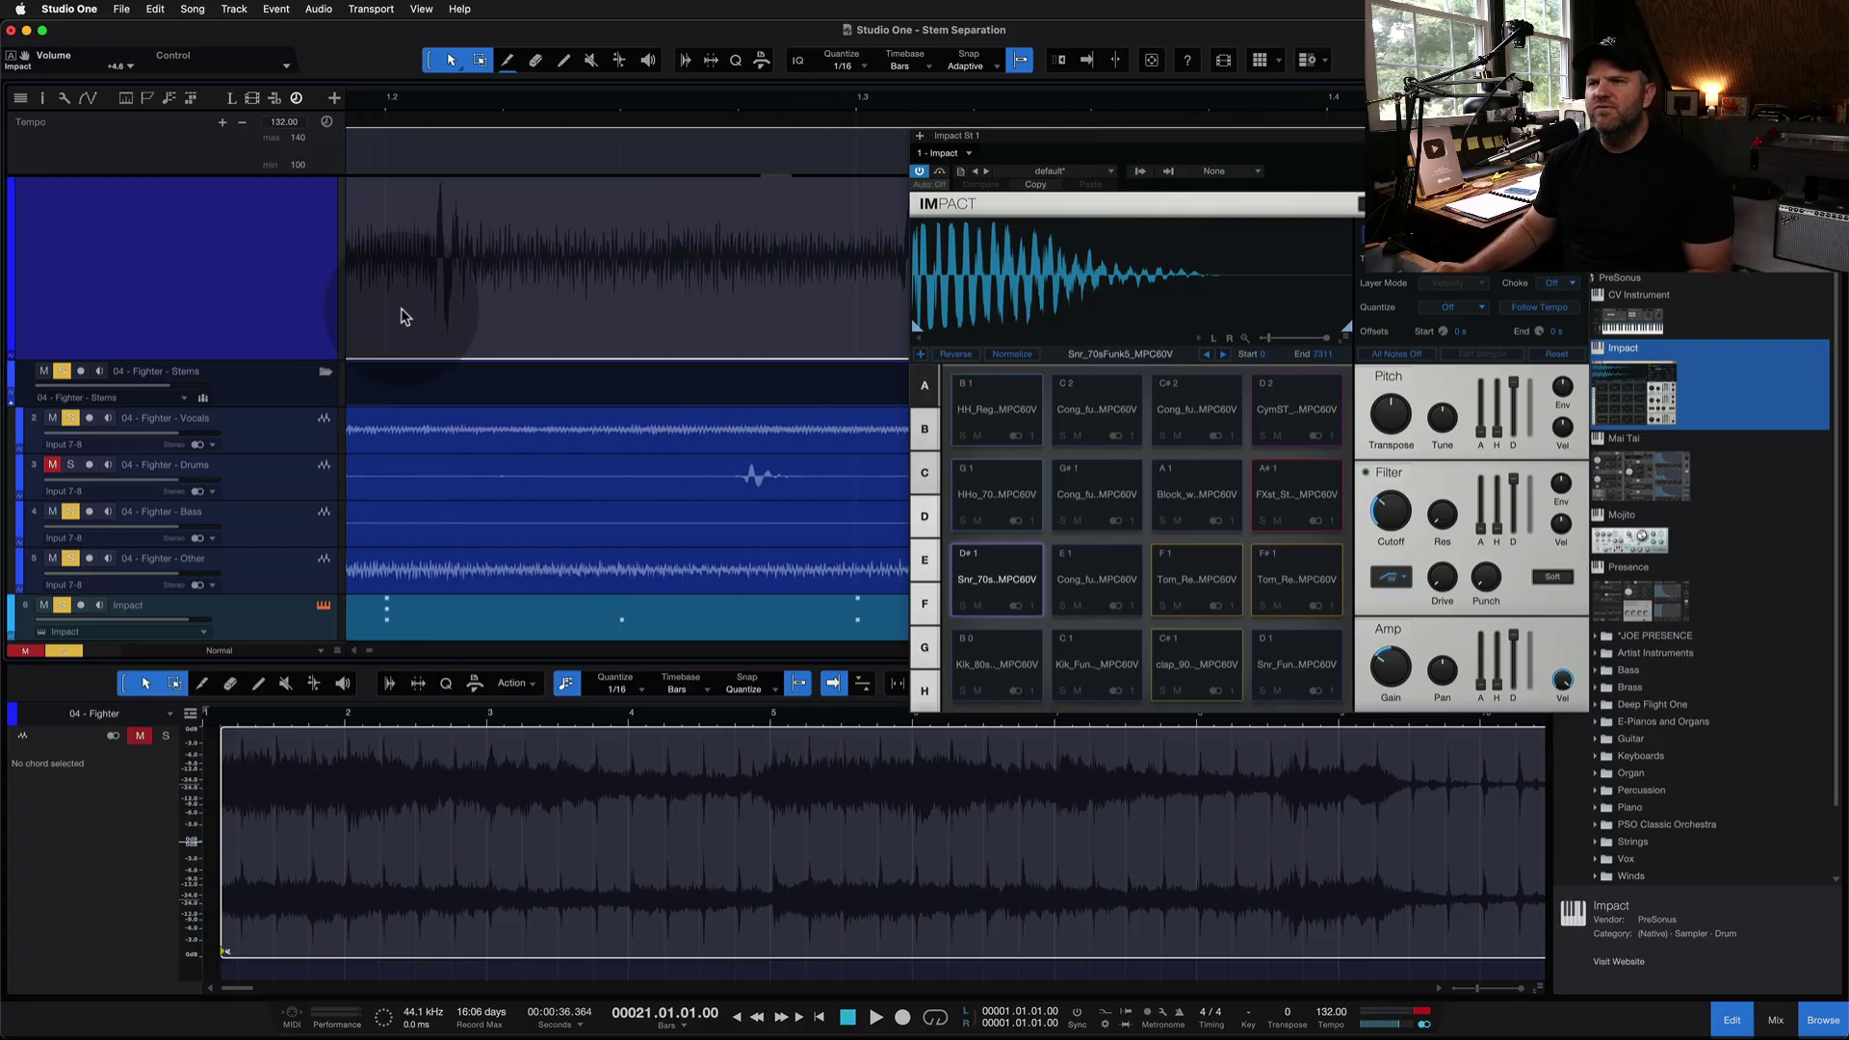
{"action": "scroll", "coordinate": [401, 309], "scroll_direction": "left", "scroll_amount": 3}
{"action": "left_click", "coordinate": [738, 255]}
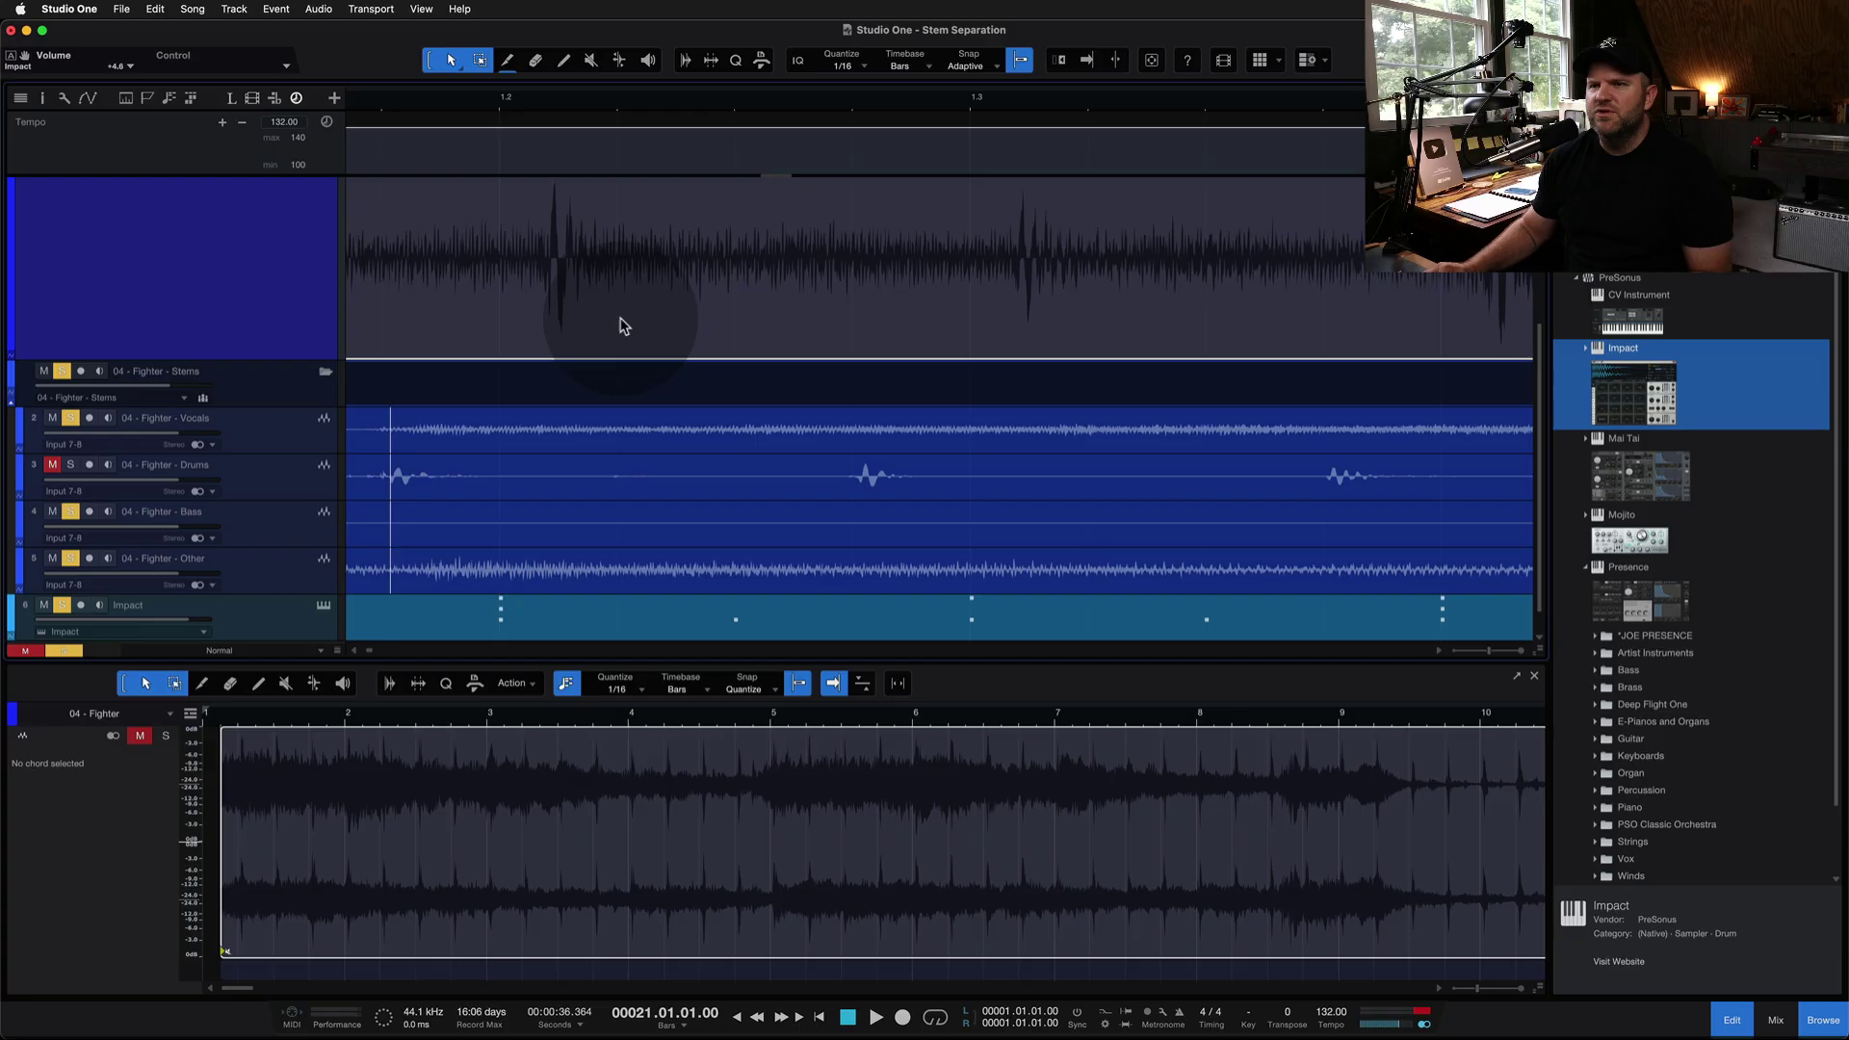
Shift the Fighter audio to the song start and regenerate the stems to realign
{"action": "scroll", "coordinate": [620, 321], "scroll_direction": "left", "scroll_amount": 6}
{"action": "scroll", "coordinate": [674, 319], "scroll_direction": "left", "scroll_amount": 2}
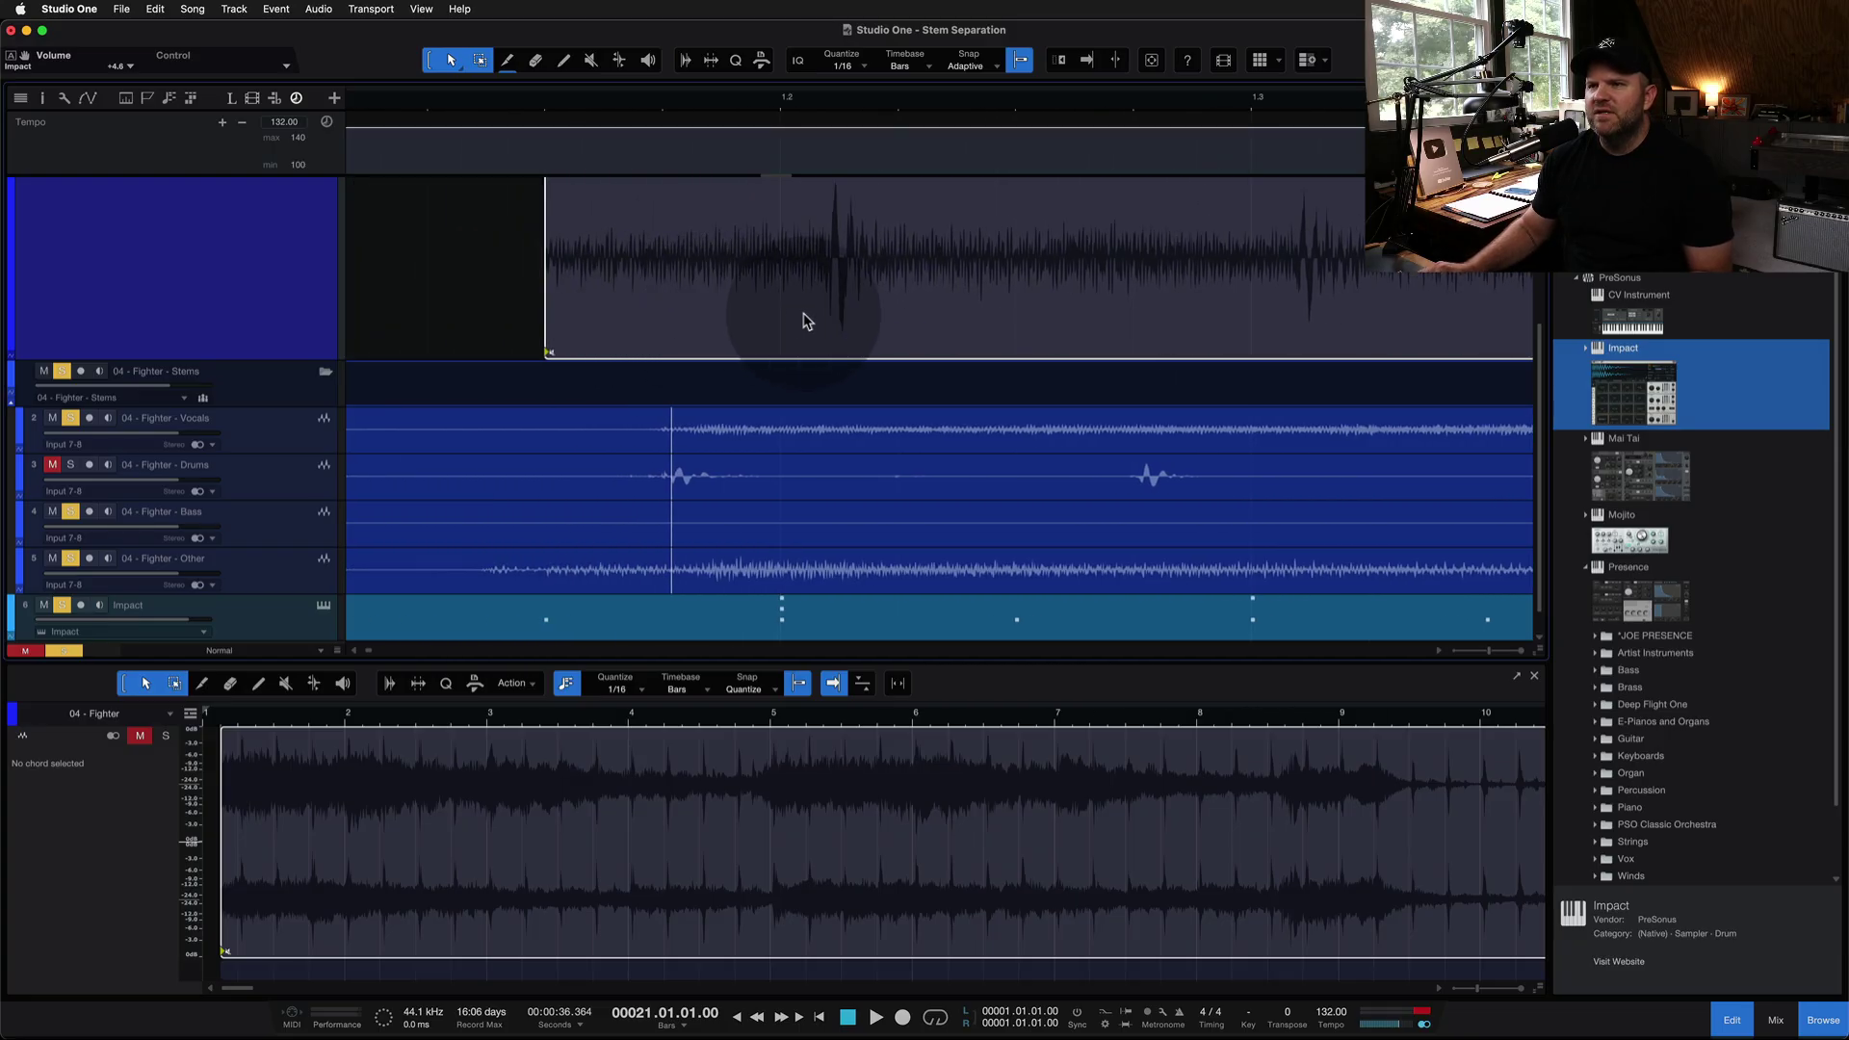
{"action": "left_click_drag", "start_coordinate": [855, 318], "coordinate": [806, 310]}
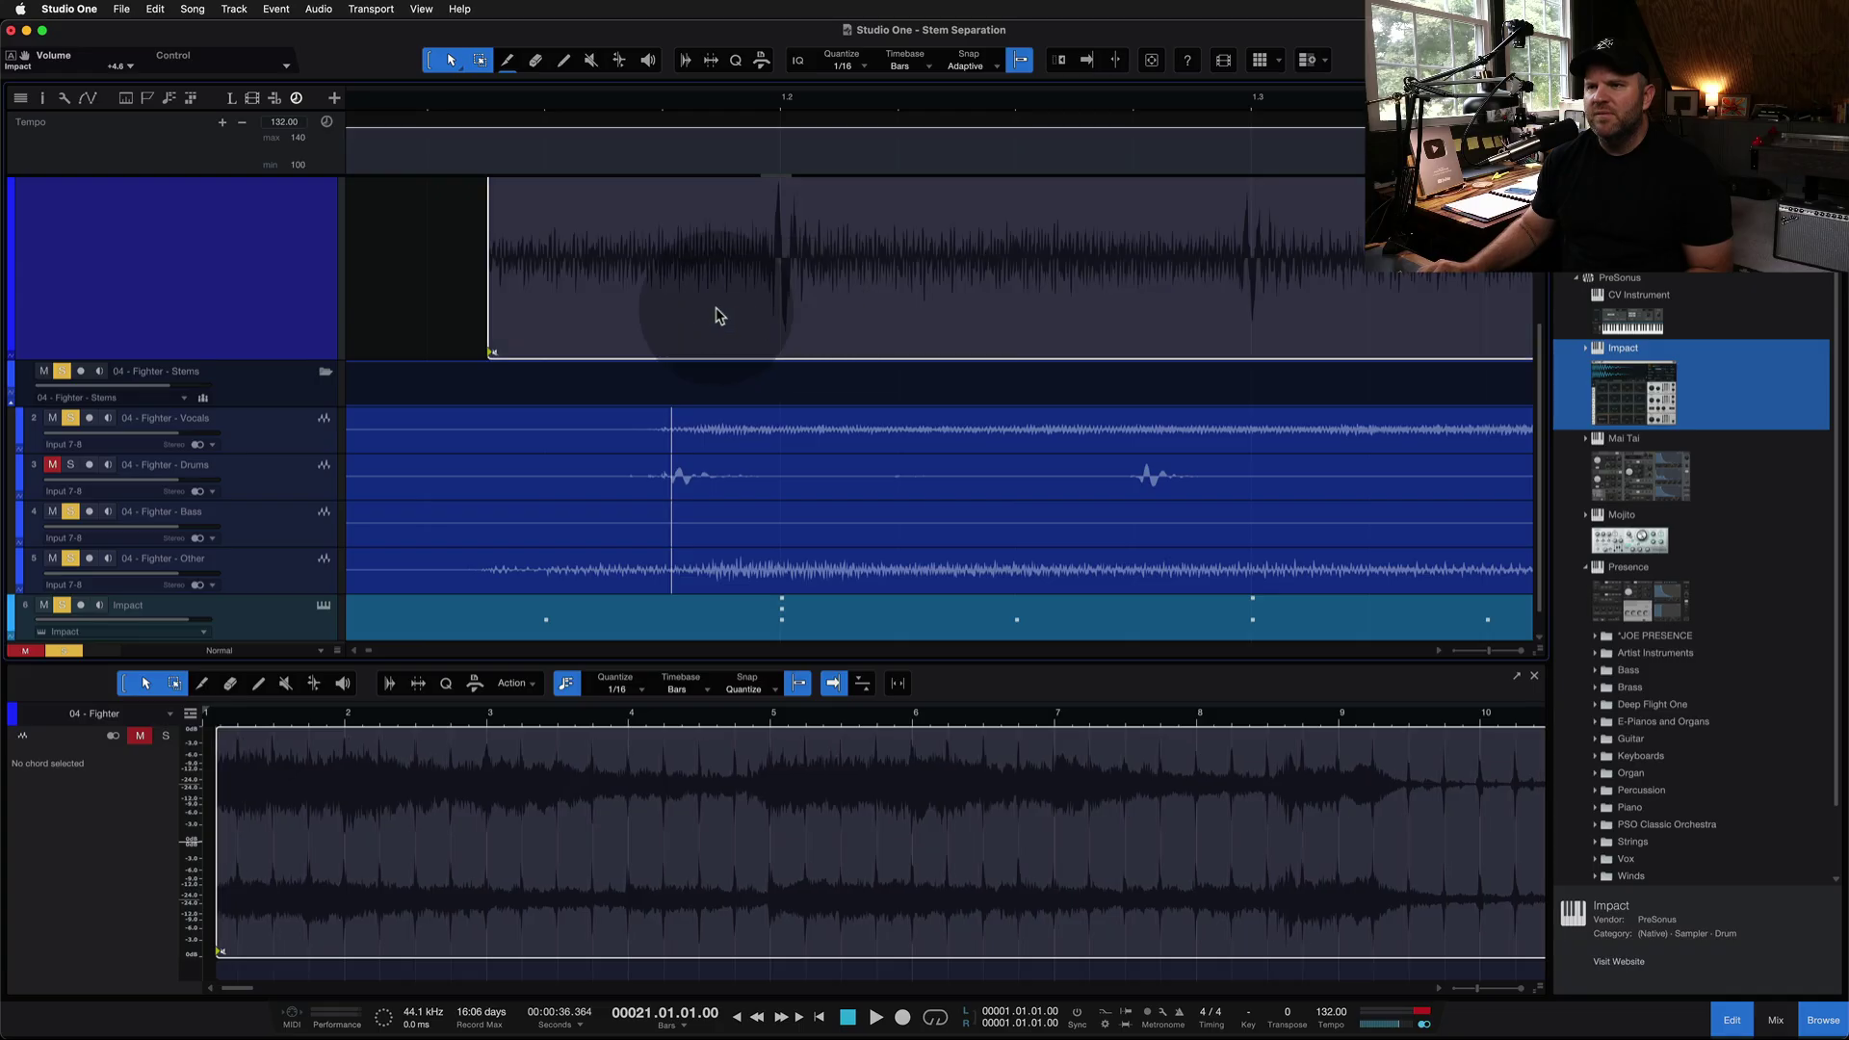
{"action": "key", "text": "w"}
{"action": "left_click_drag", "start_coordinate": [527, 304], "coordinate": [443, 294]}
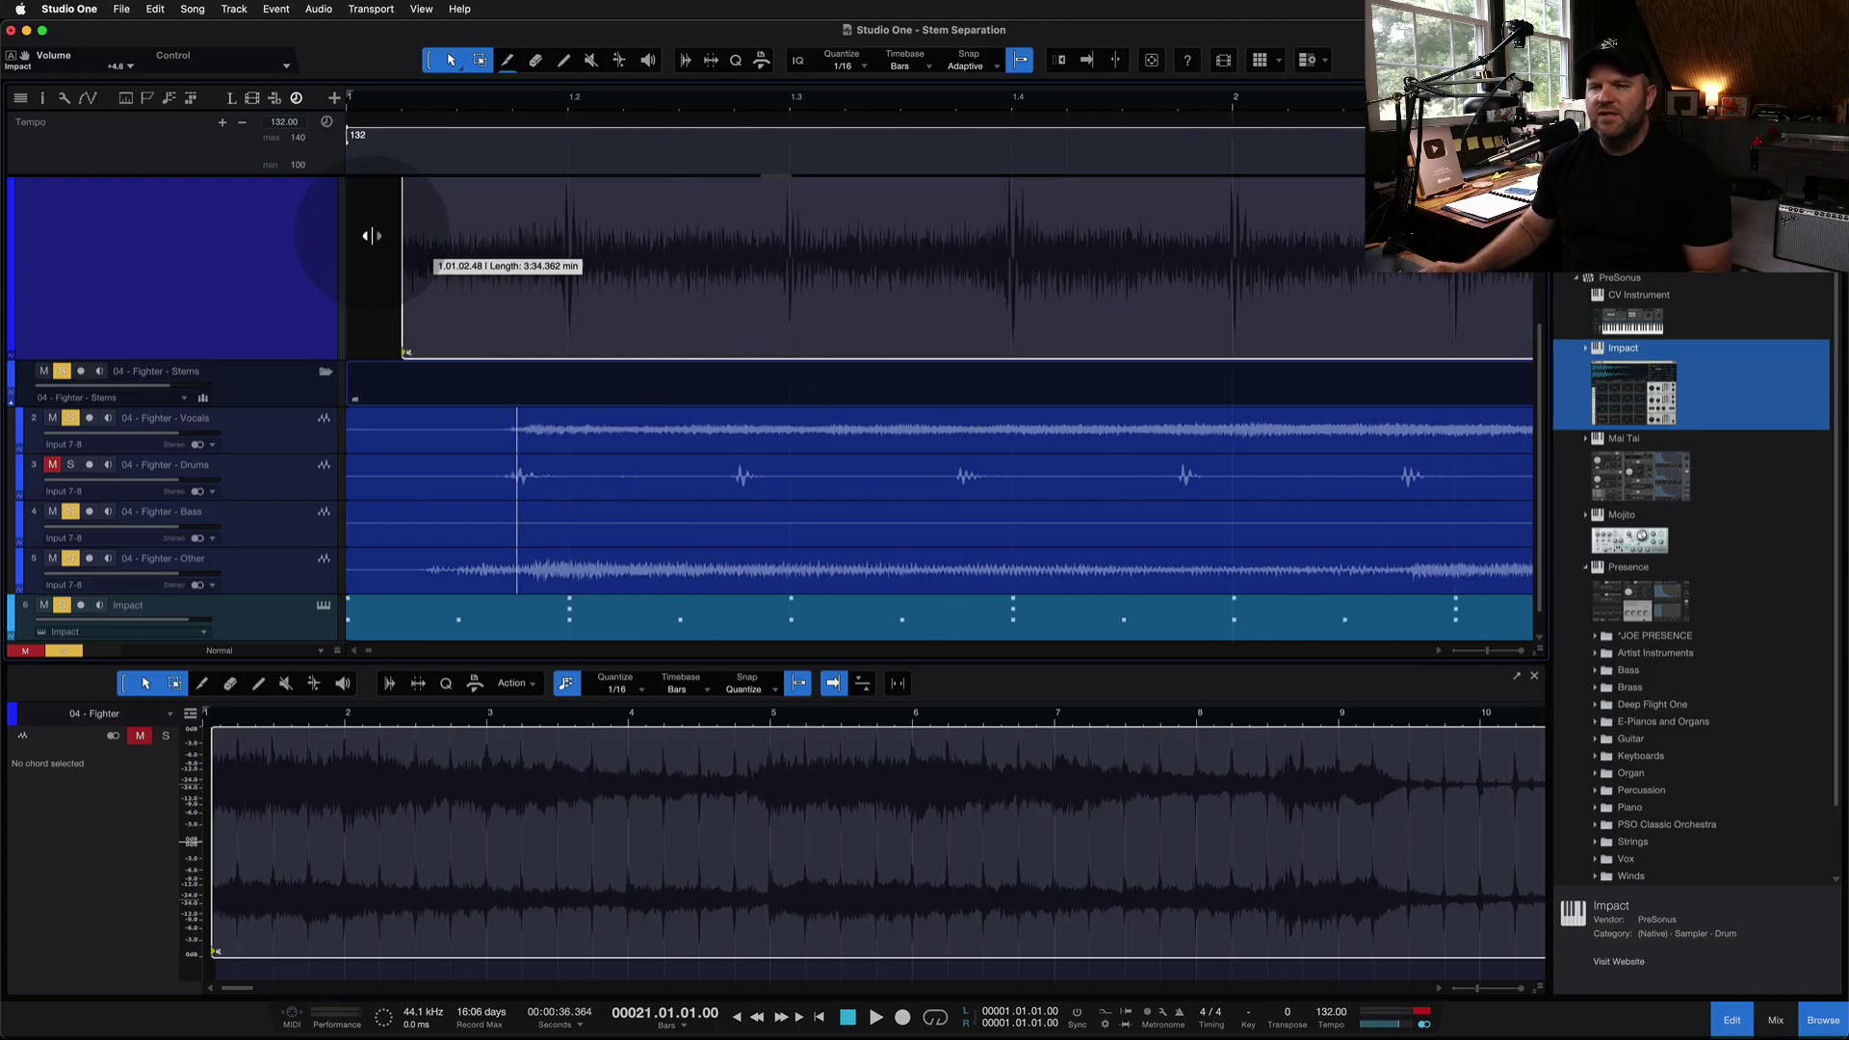
{"action": "key", "text": "w"}
{"action": "left_click", "coordinate": [628, 260]}
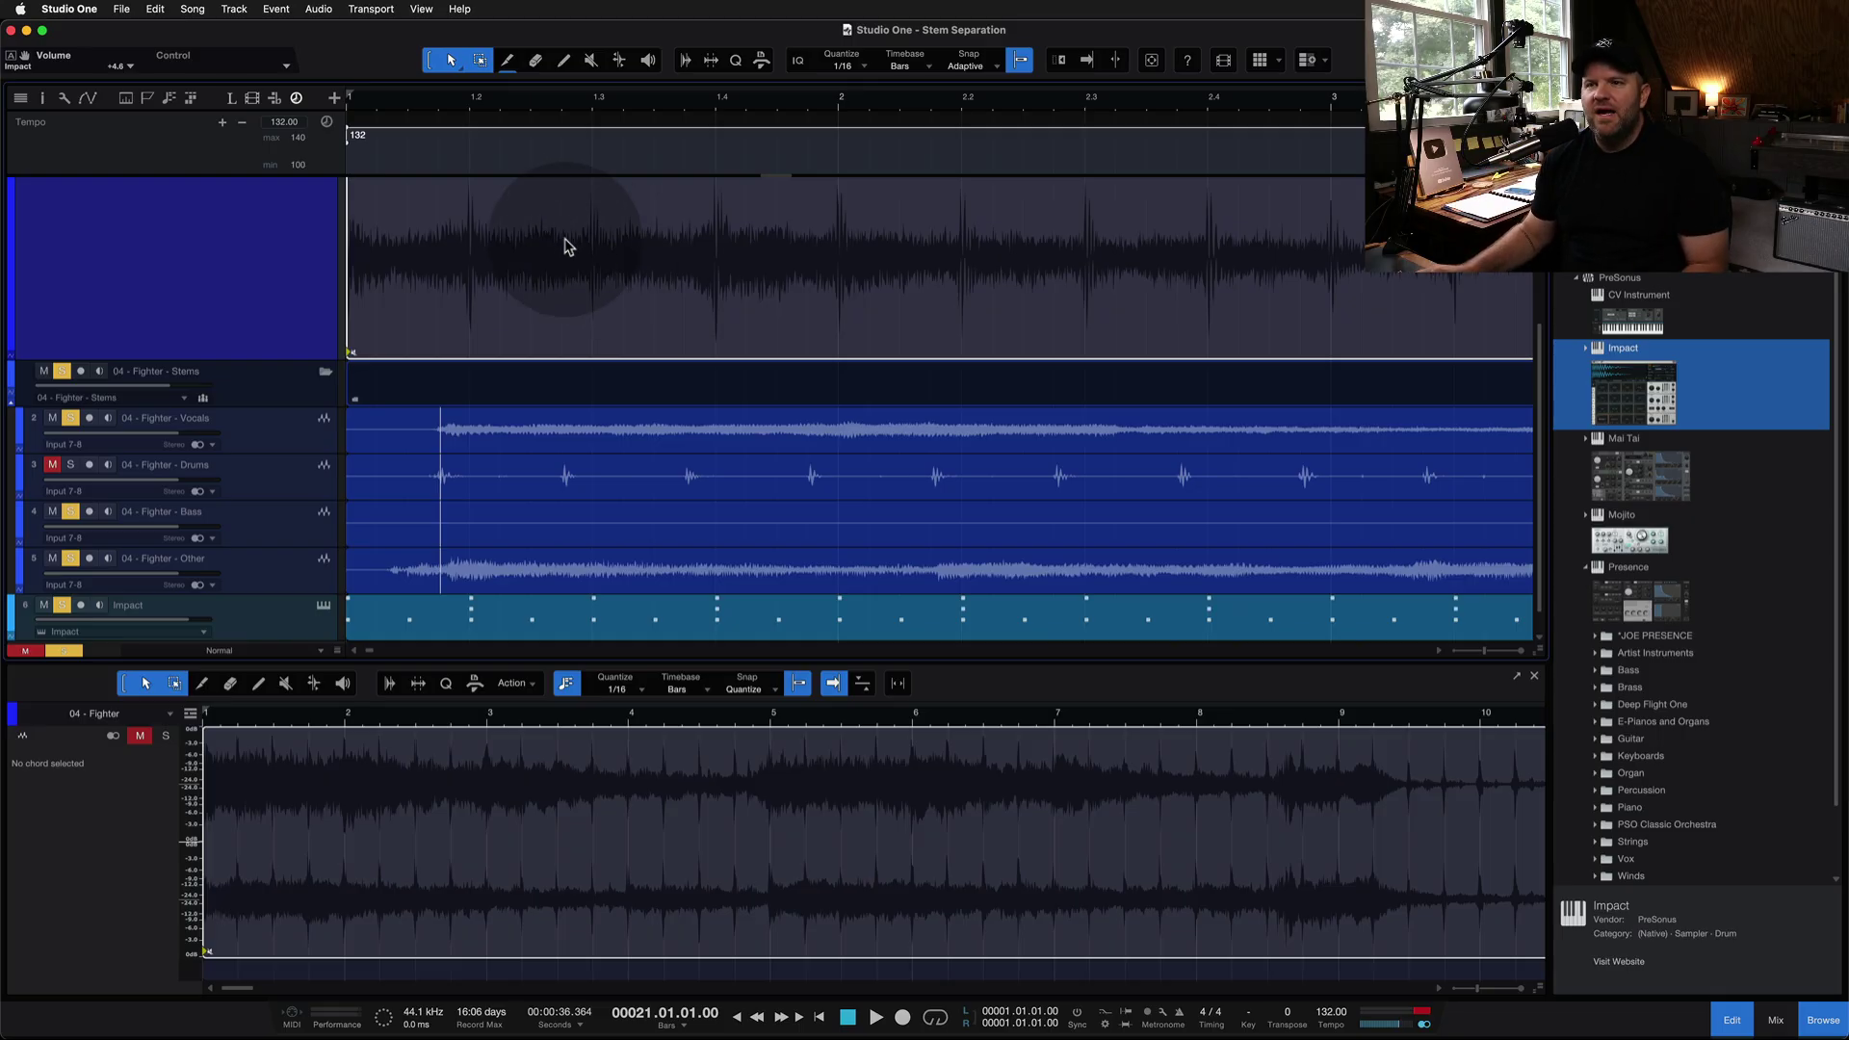
Return playback to the start of the song
{"action": "scroll", "coordinate": [449, 221], "scroll_direction": "up", "scroll_amount": 5}
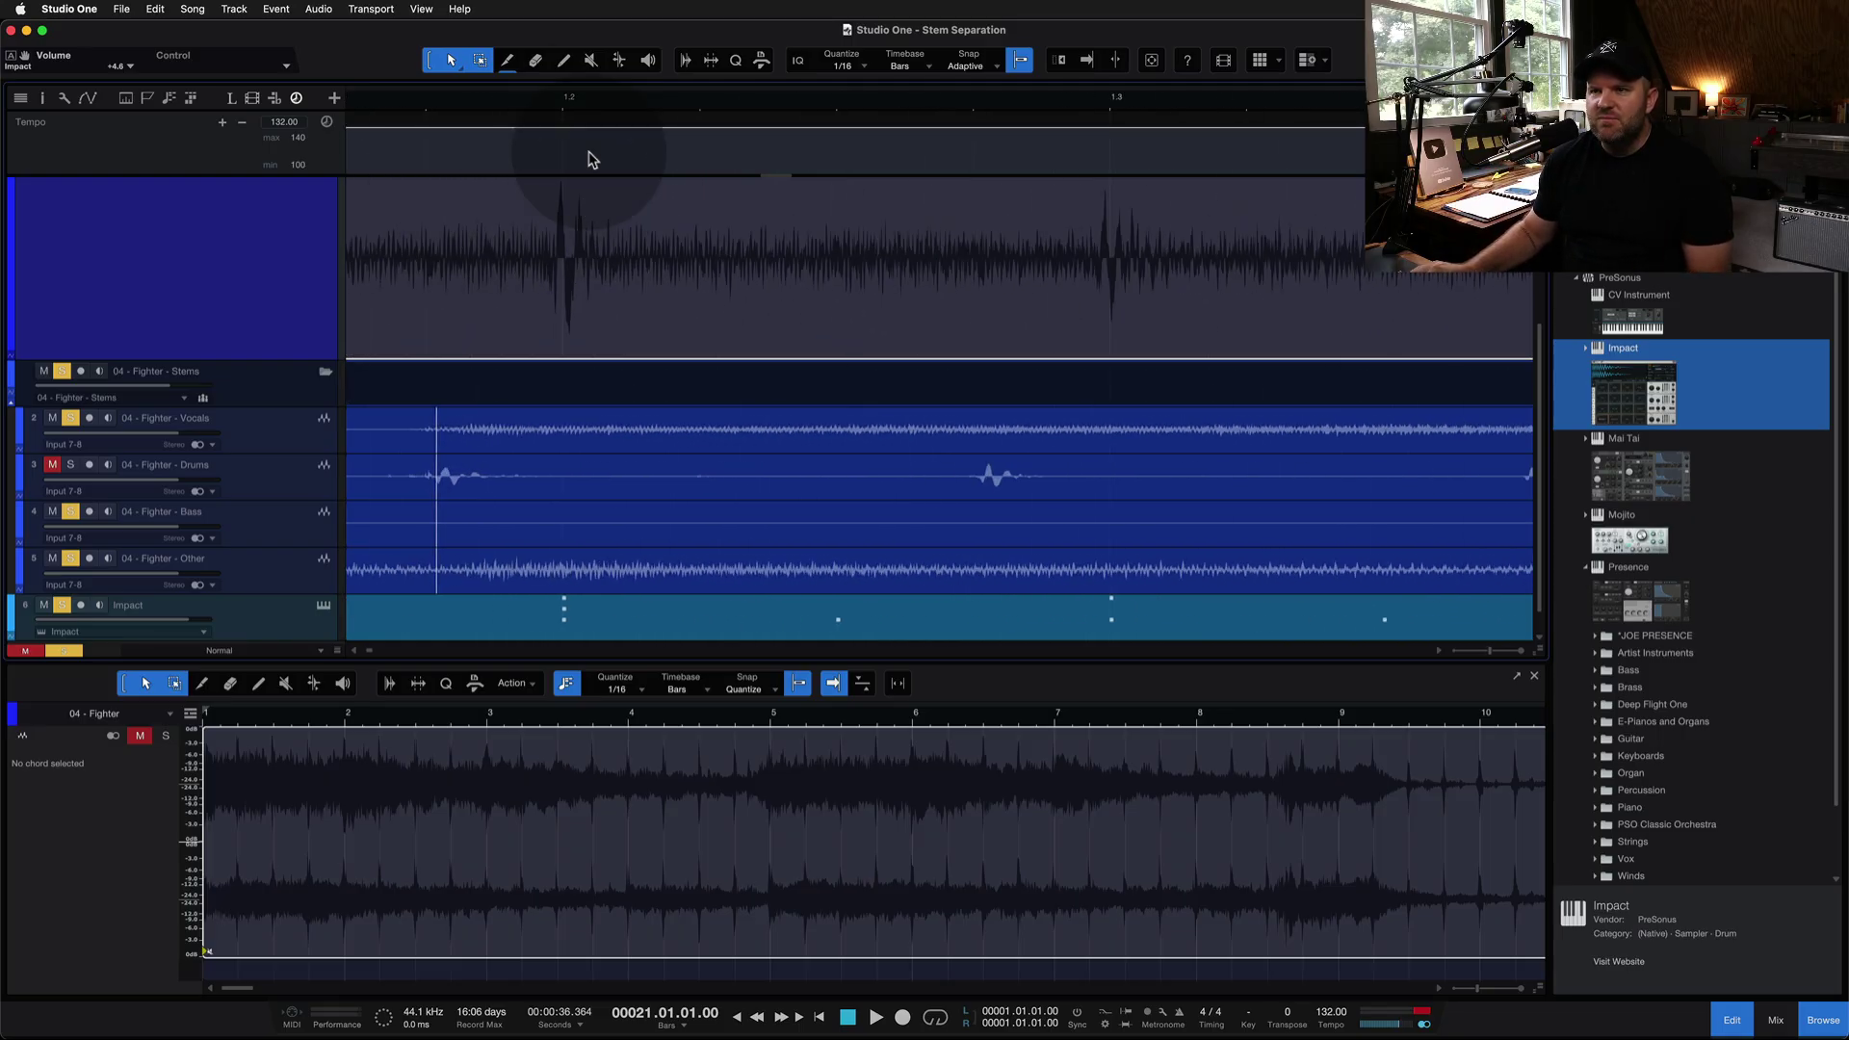
{"action": "scroll", "coordinate": [574, 190], "scroll_direction": "down", "scroll_amount": 5}
{"action": "scroll", "coordinate": [472, 193], "scroll_direction": "up", "scroll_amount": 4}
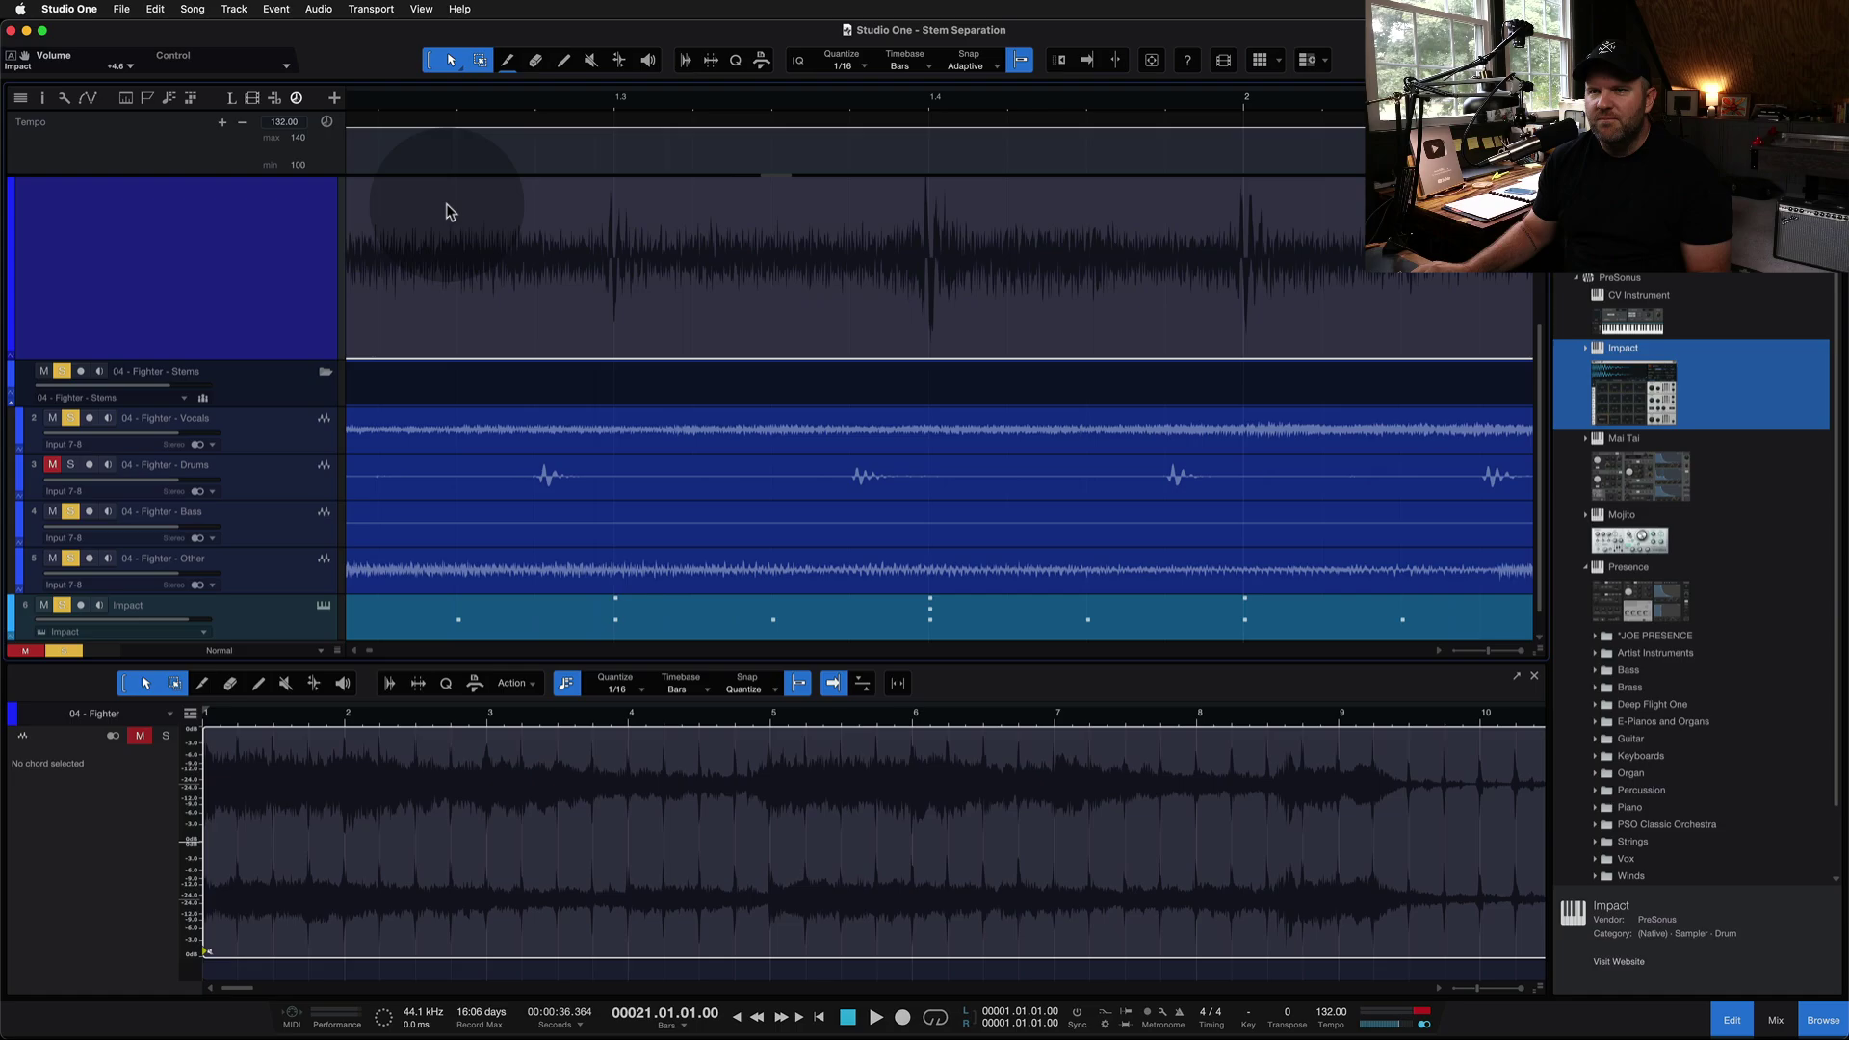
{"action": "scroll", "coordinate": [1056, 289], "scroll_direction": "down", "scroll_amount": 2}
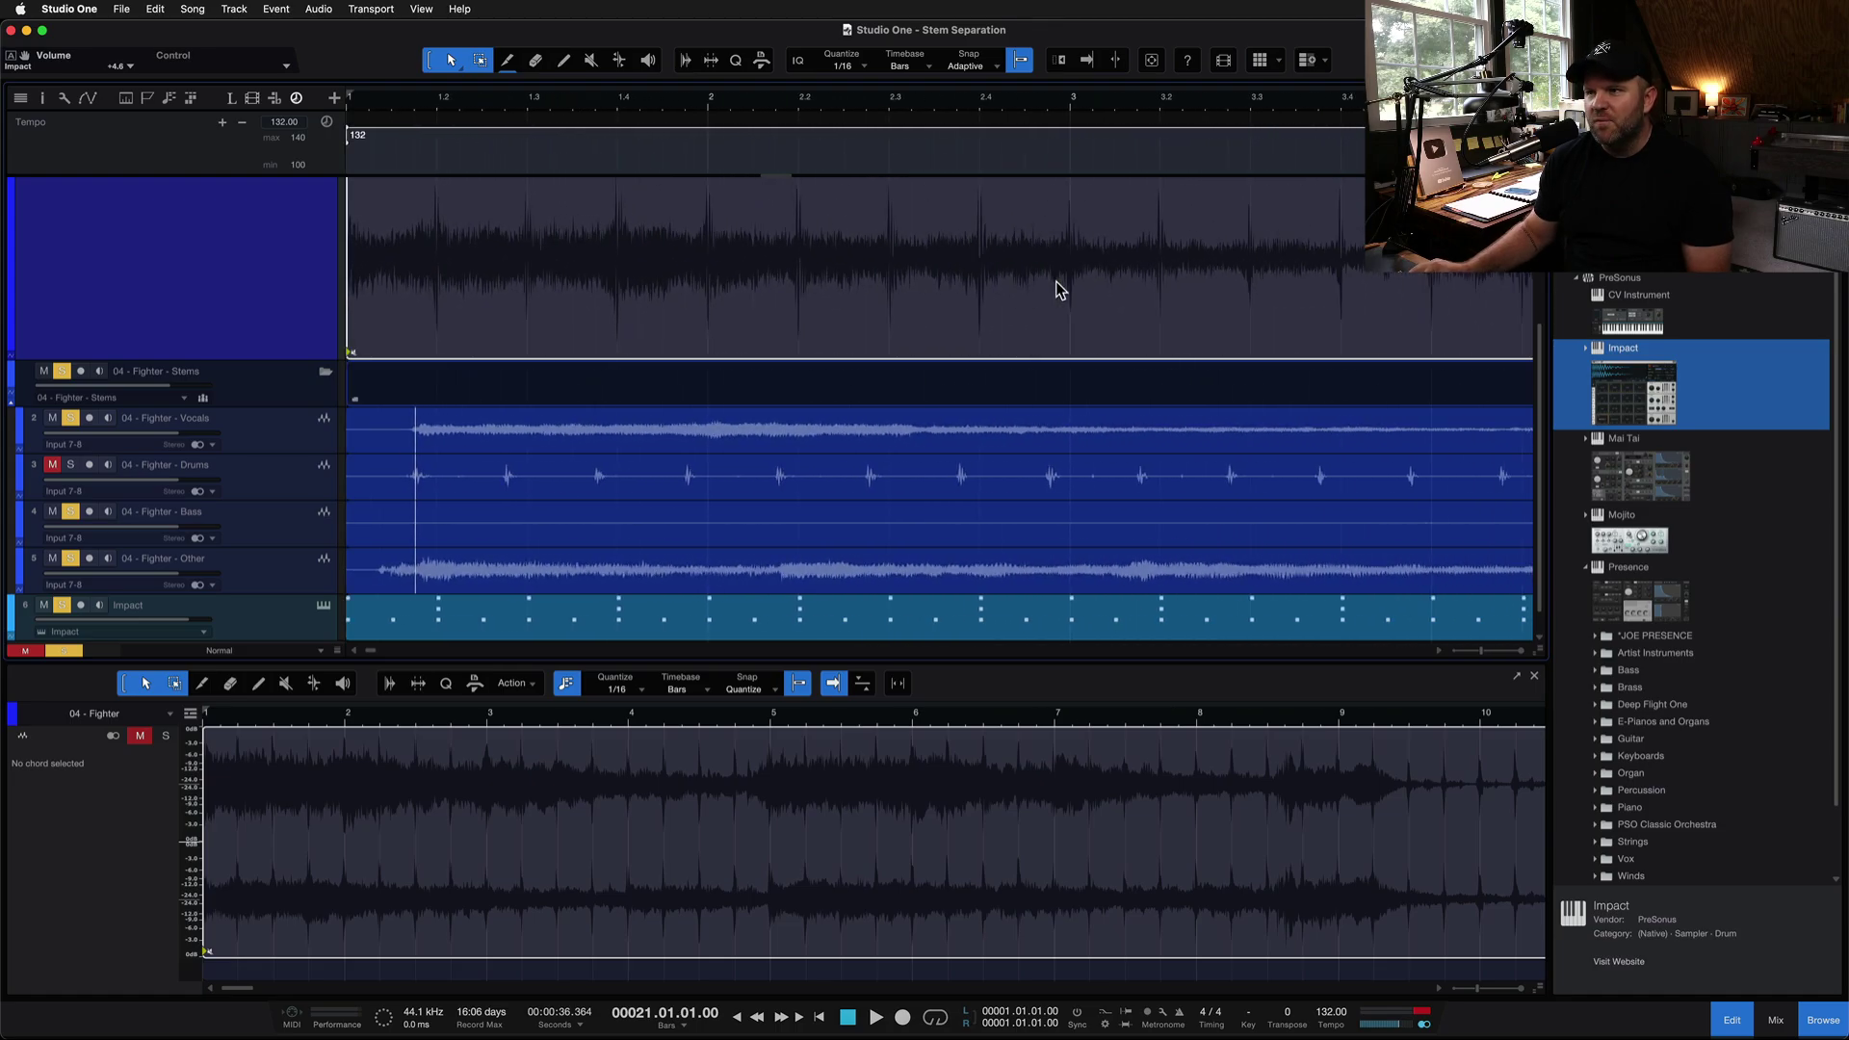
{"action": "scroll", "coordinate": [897, 279], "scroll_direction": "down", "scroll_amount": 5}
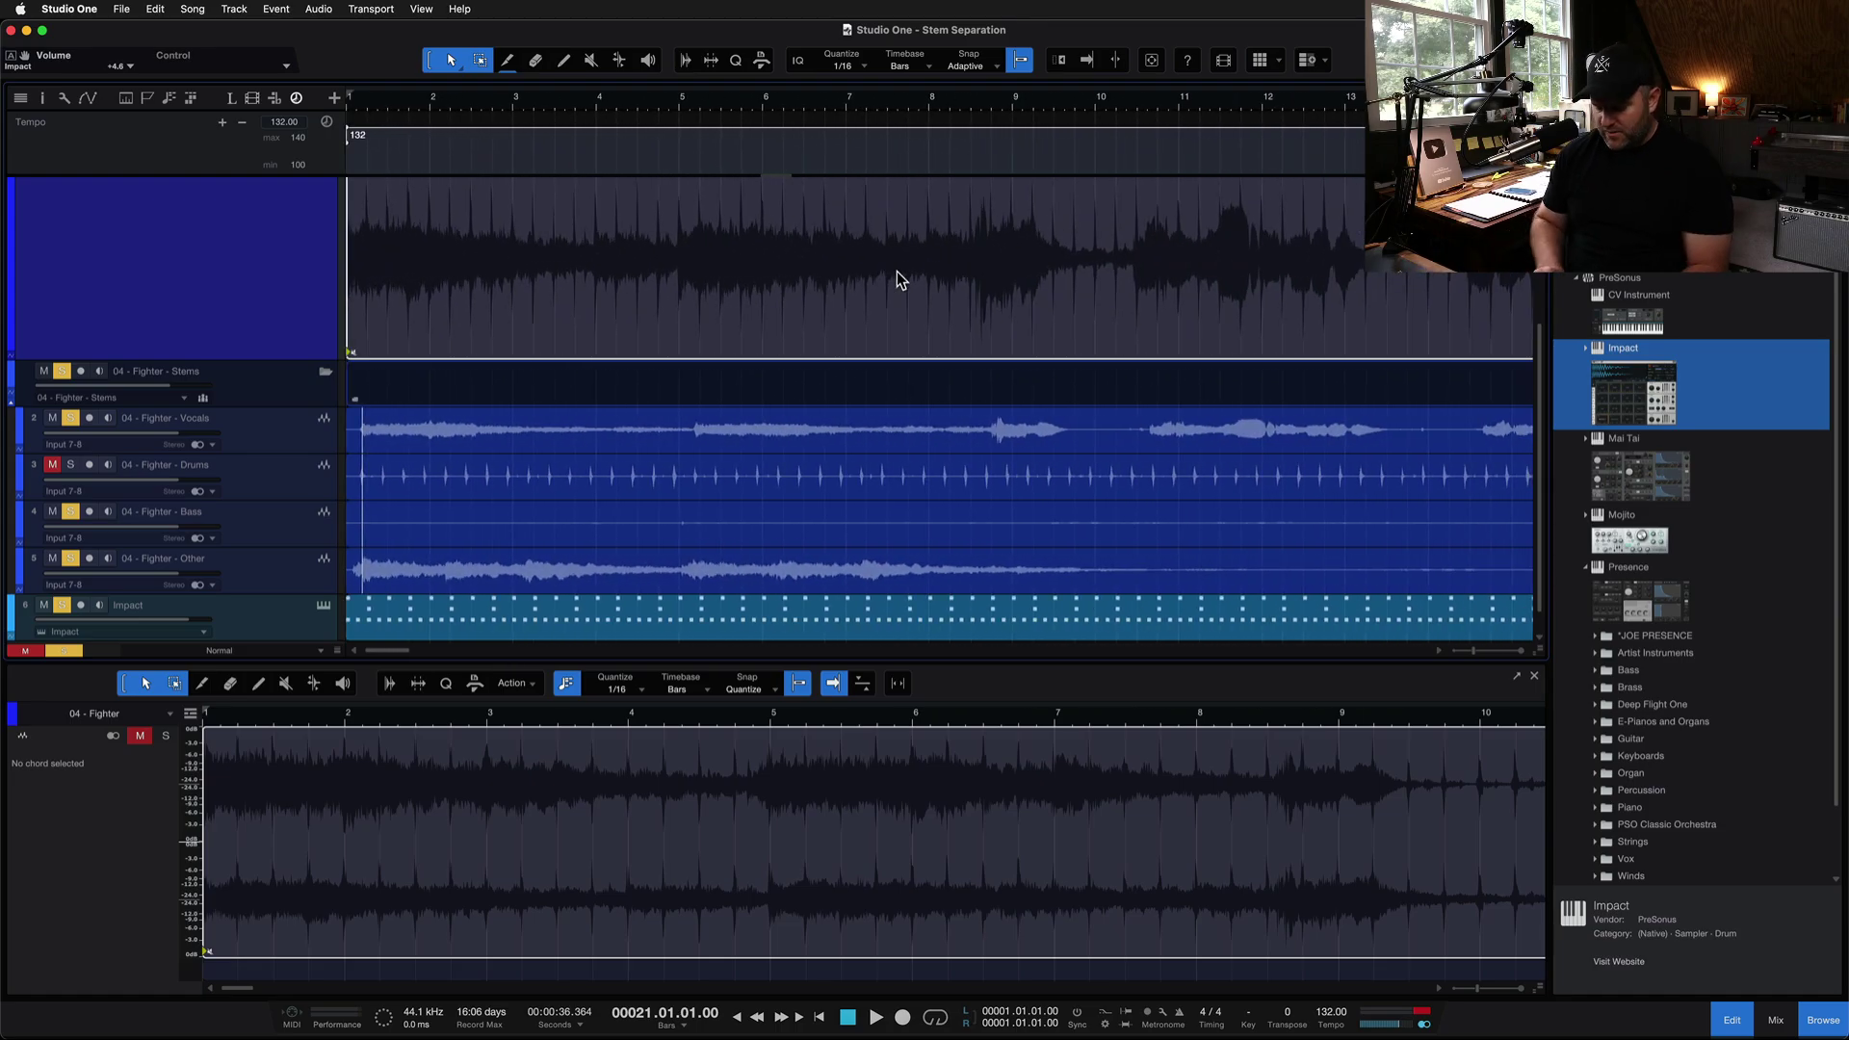
{"action": "key", "text": "Home"}
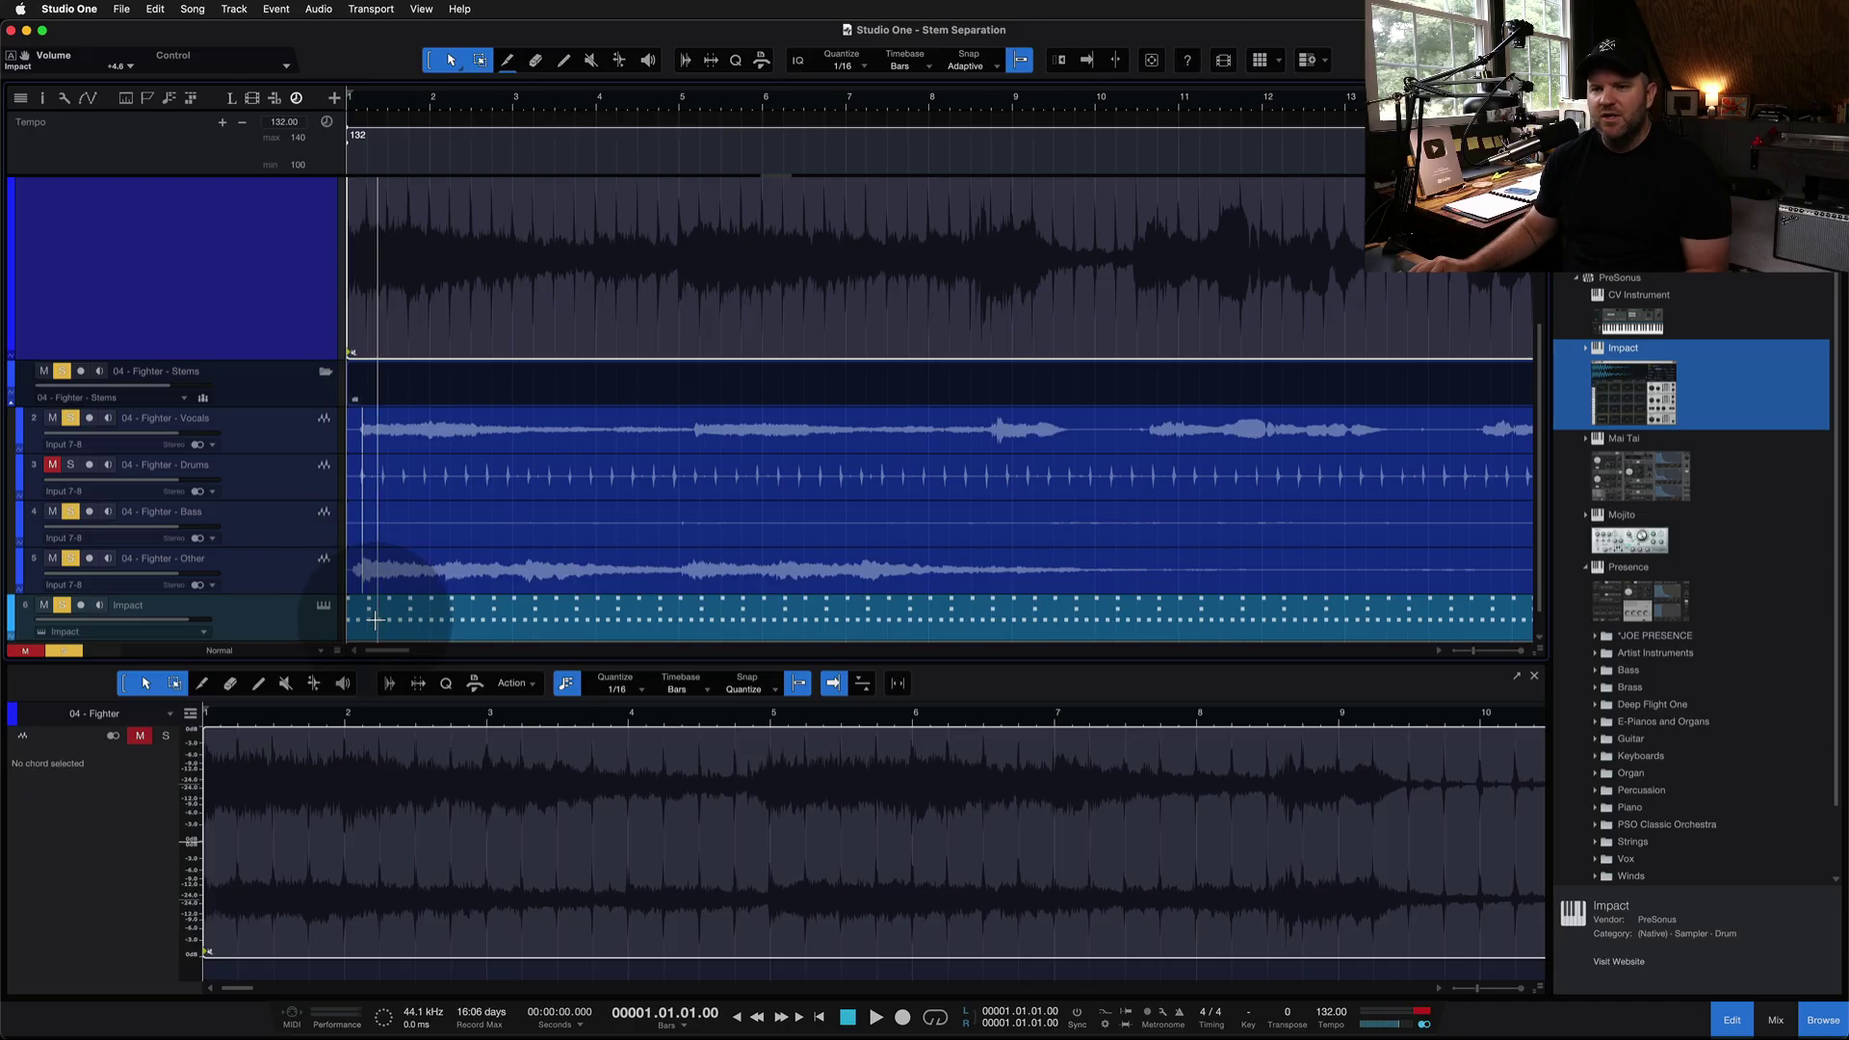
Zoom into the first bars and select the Other, Bass, Drums and Vocals stem events
{"action": "left_click", "coordinate": [376, 621]}
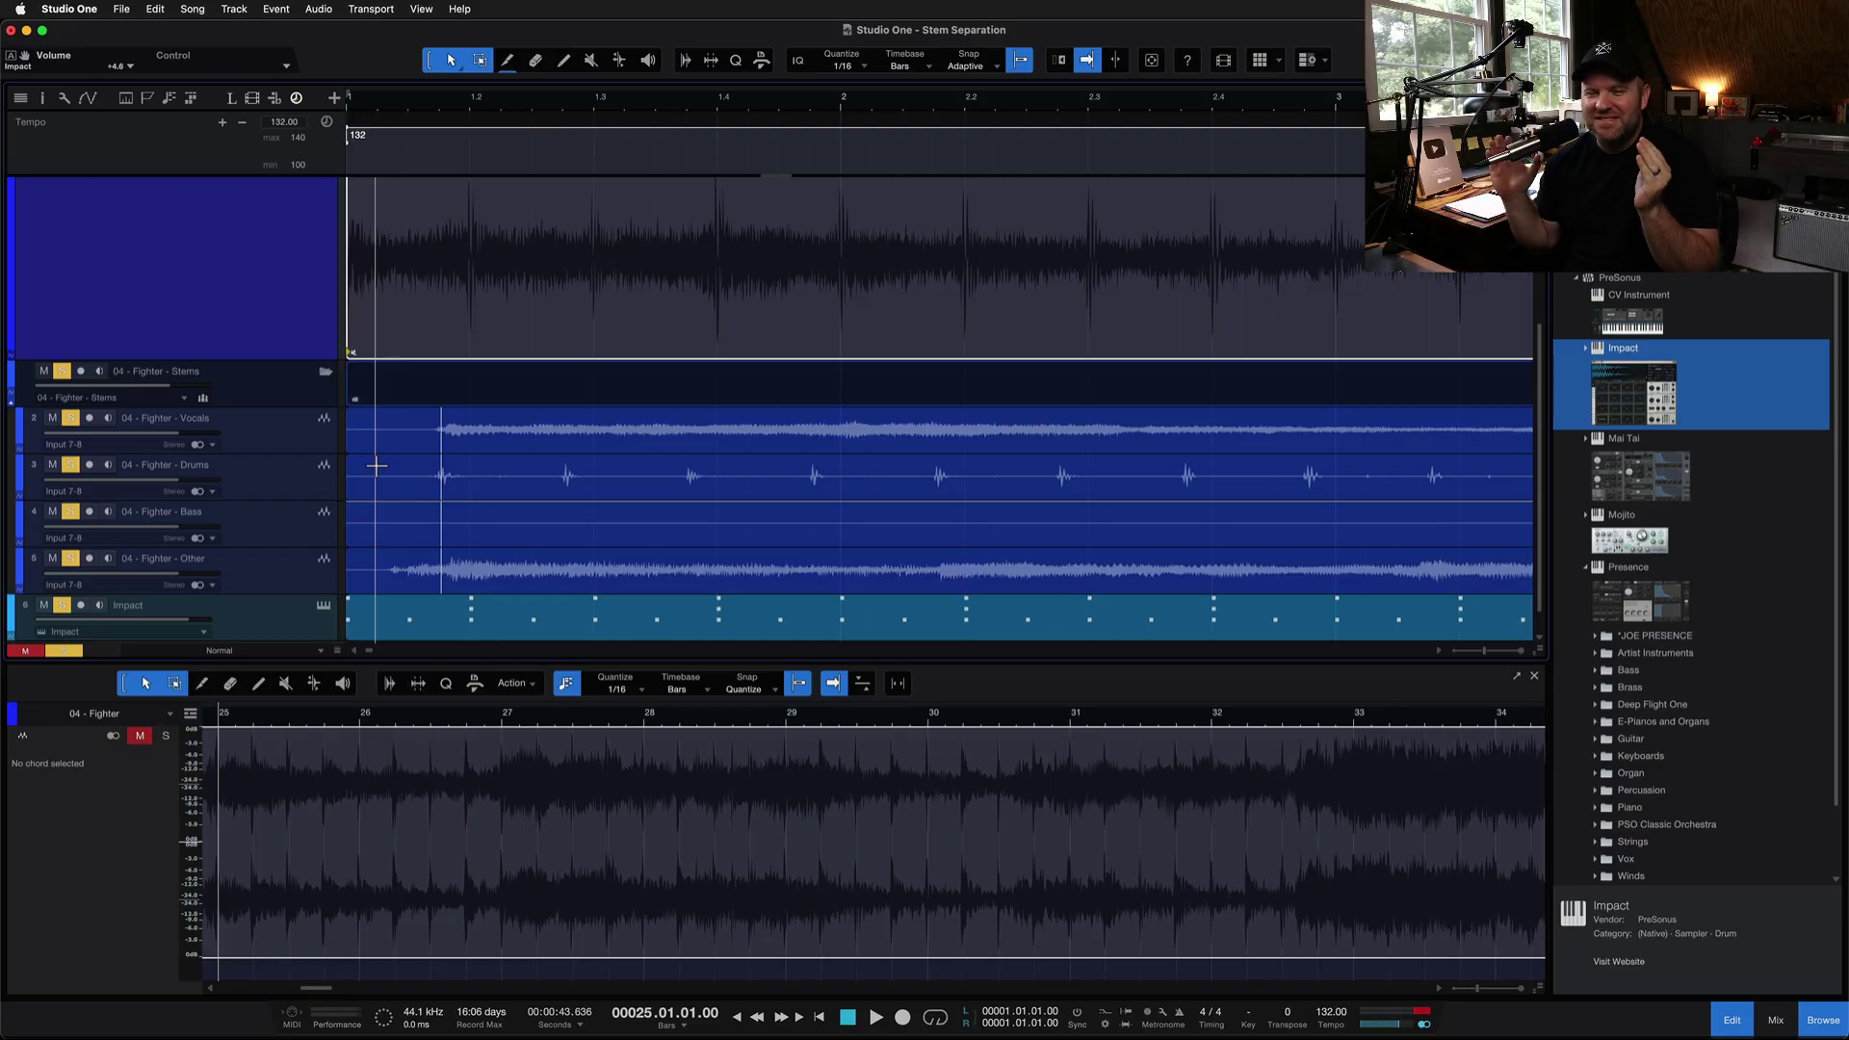
{"action": "left_click", "coordinate": [449, 265]}
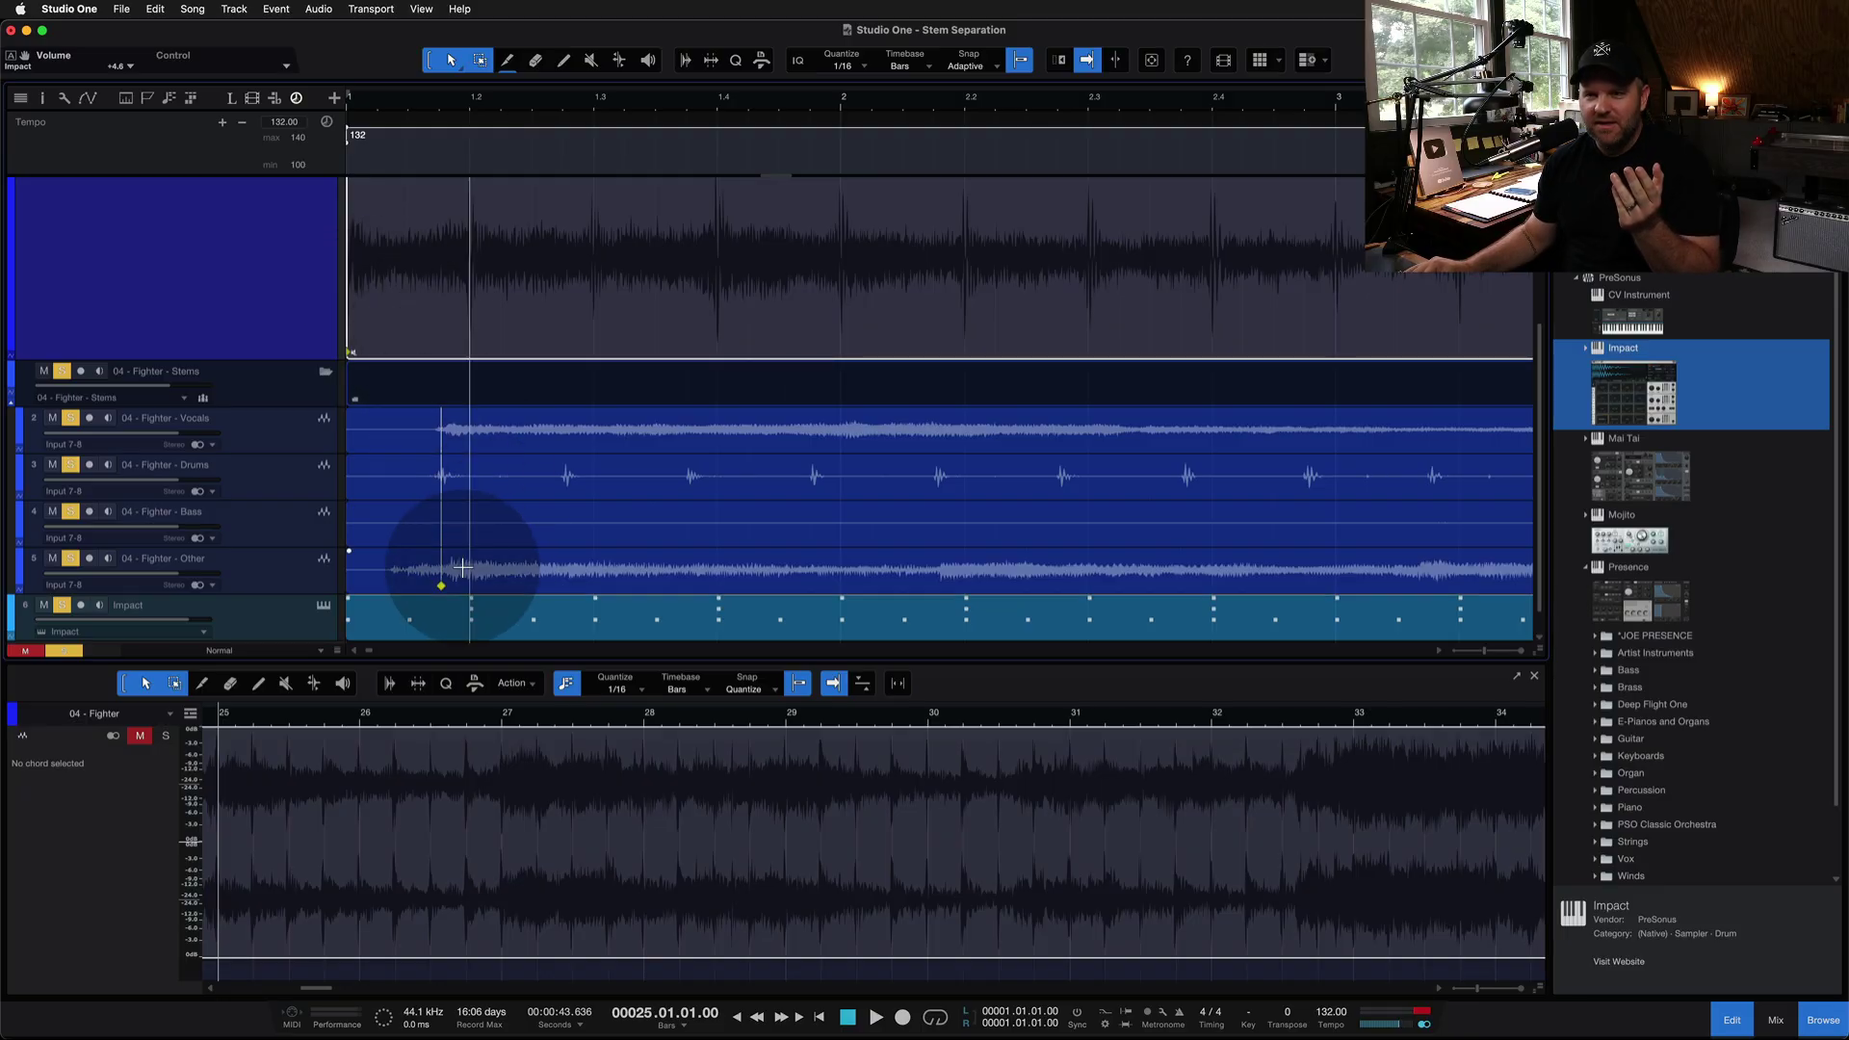
{"action": "mouse_move", "coordinate": [458, 578]}
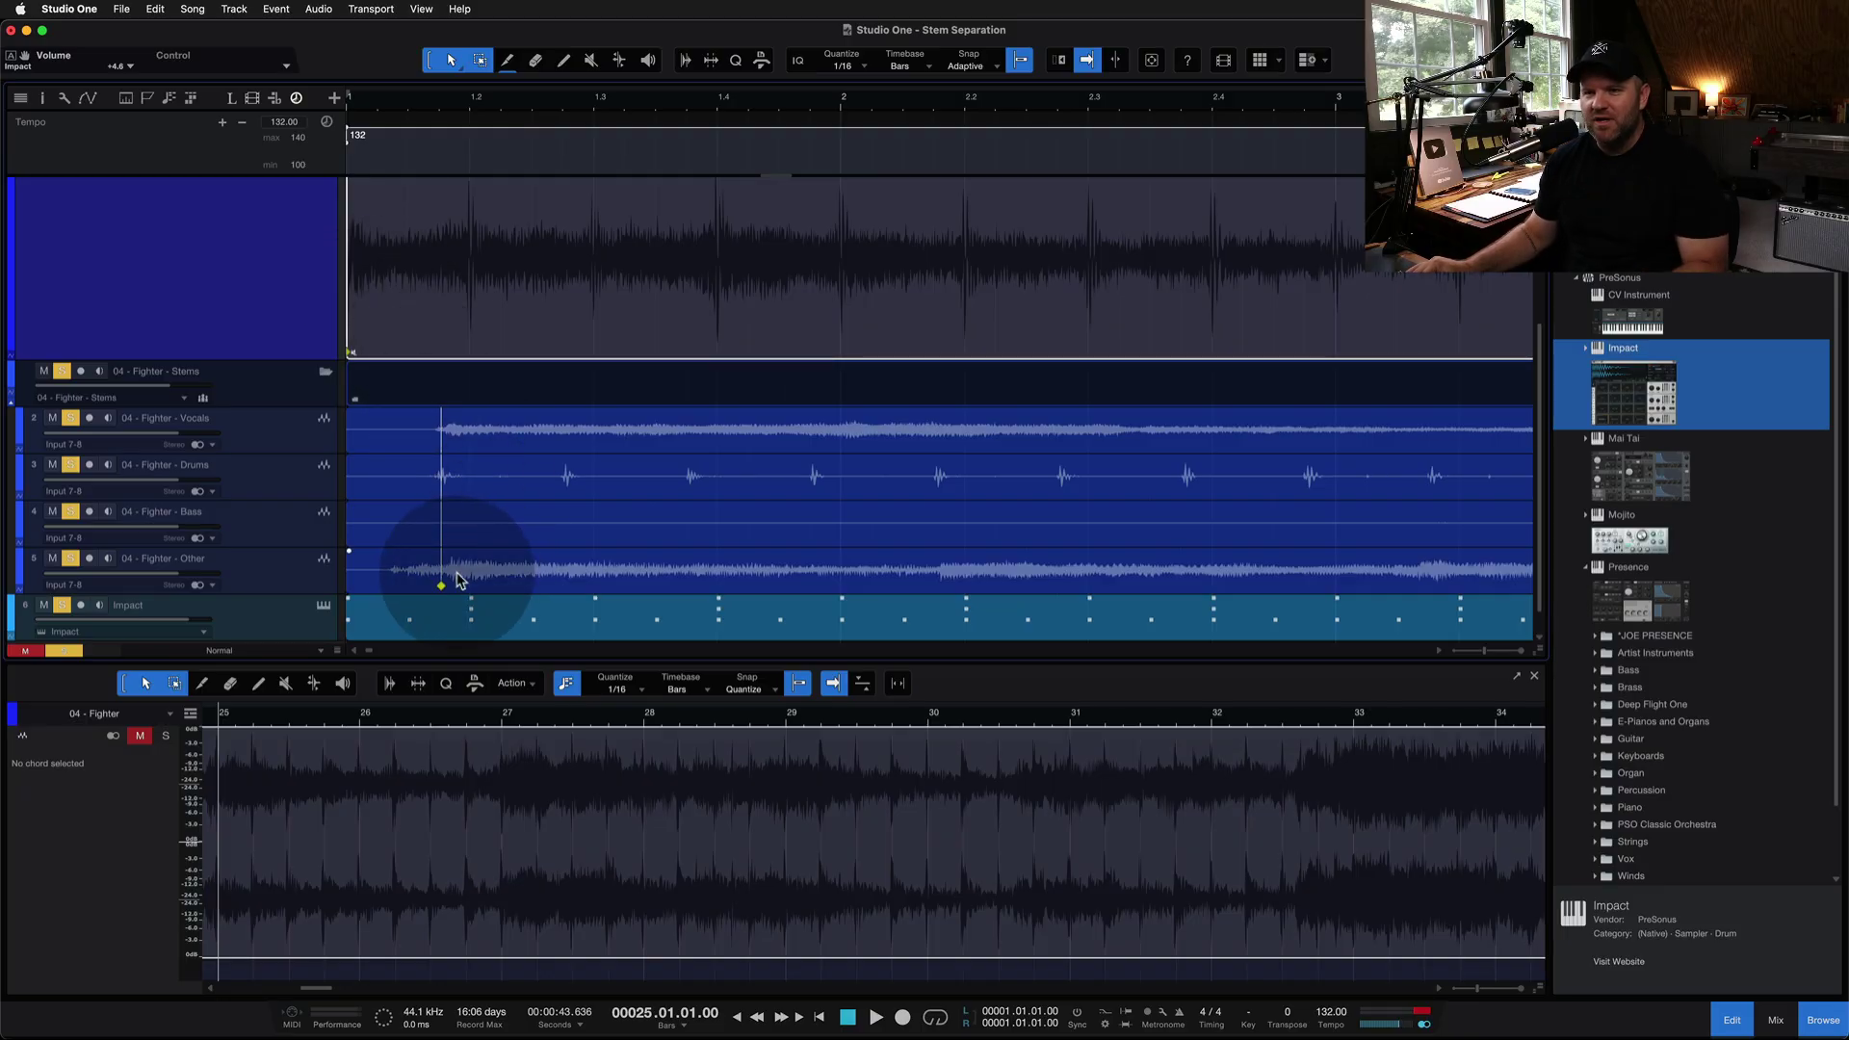
{"action": "key", "text": "e"}
{"action": "left_click", "coordinate": [452, 579]}
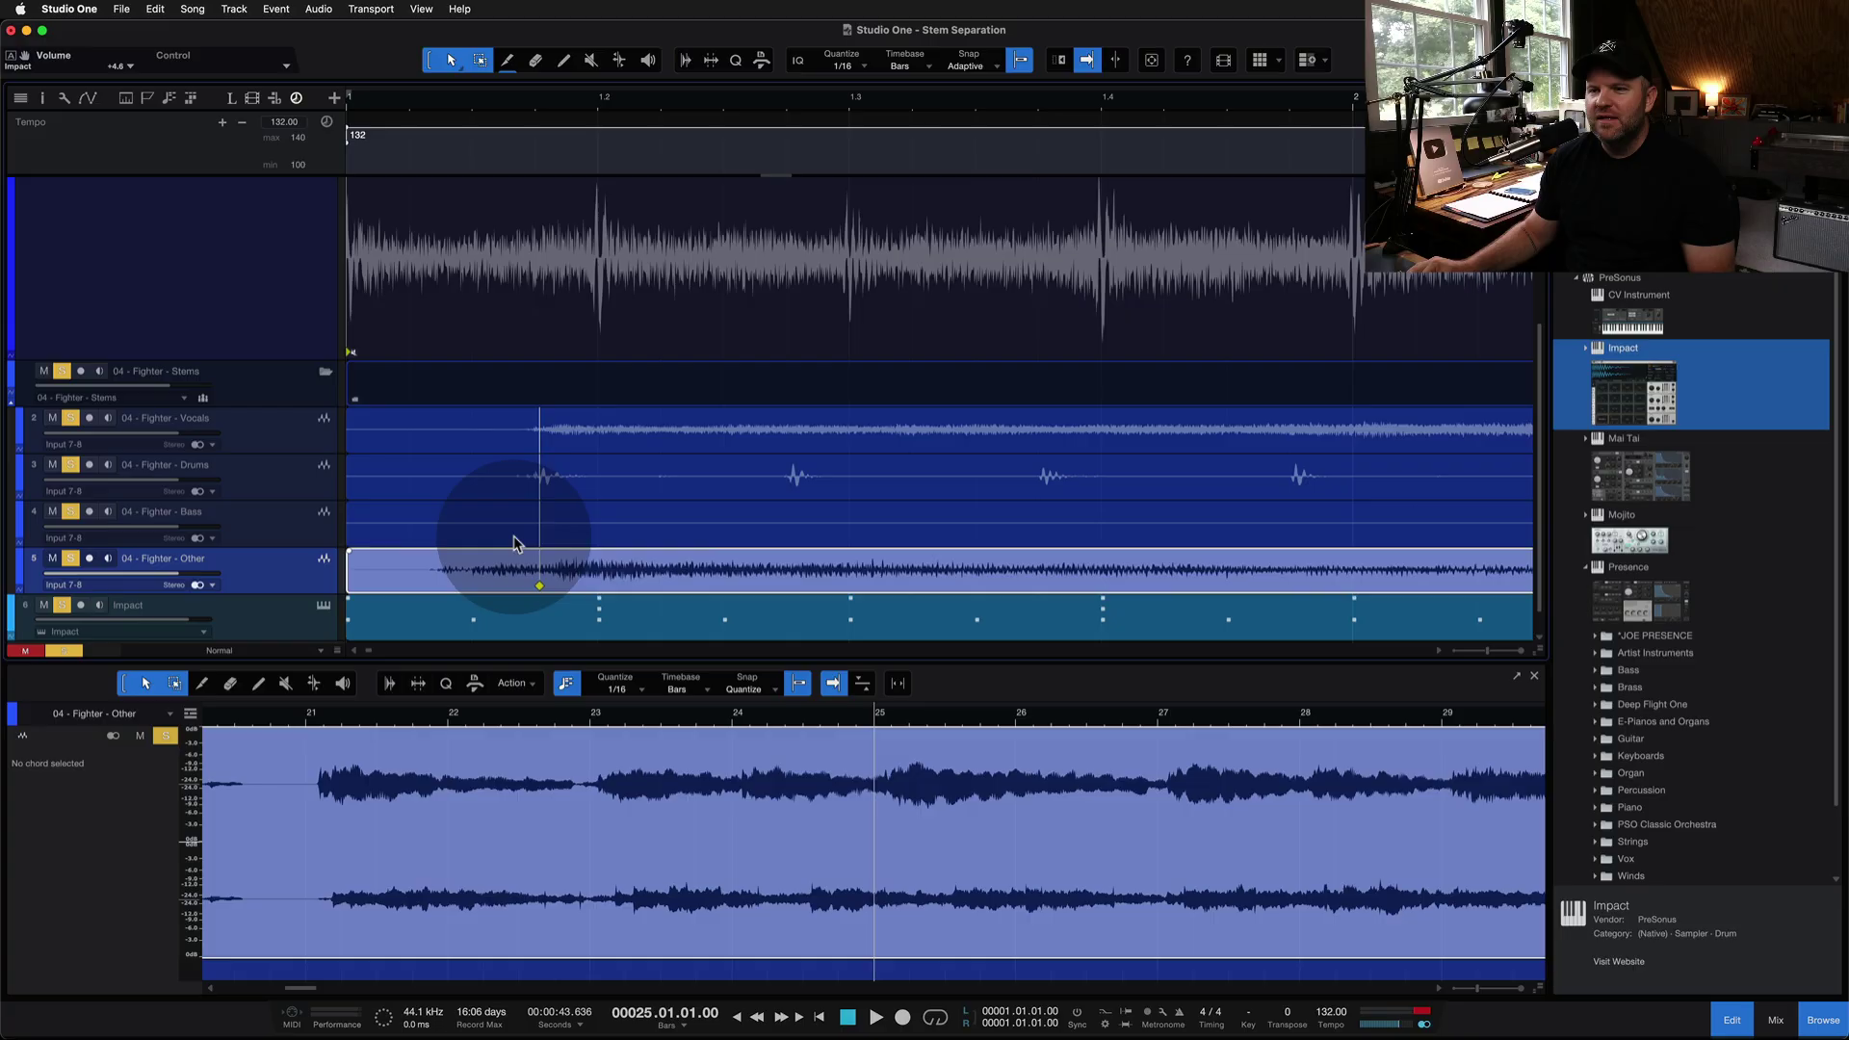
{"action": "left_click", "coordinate": [443, 520], "text": "shift"}
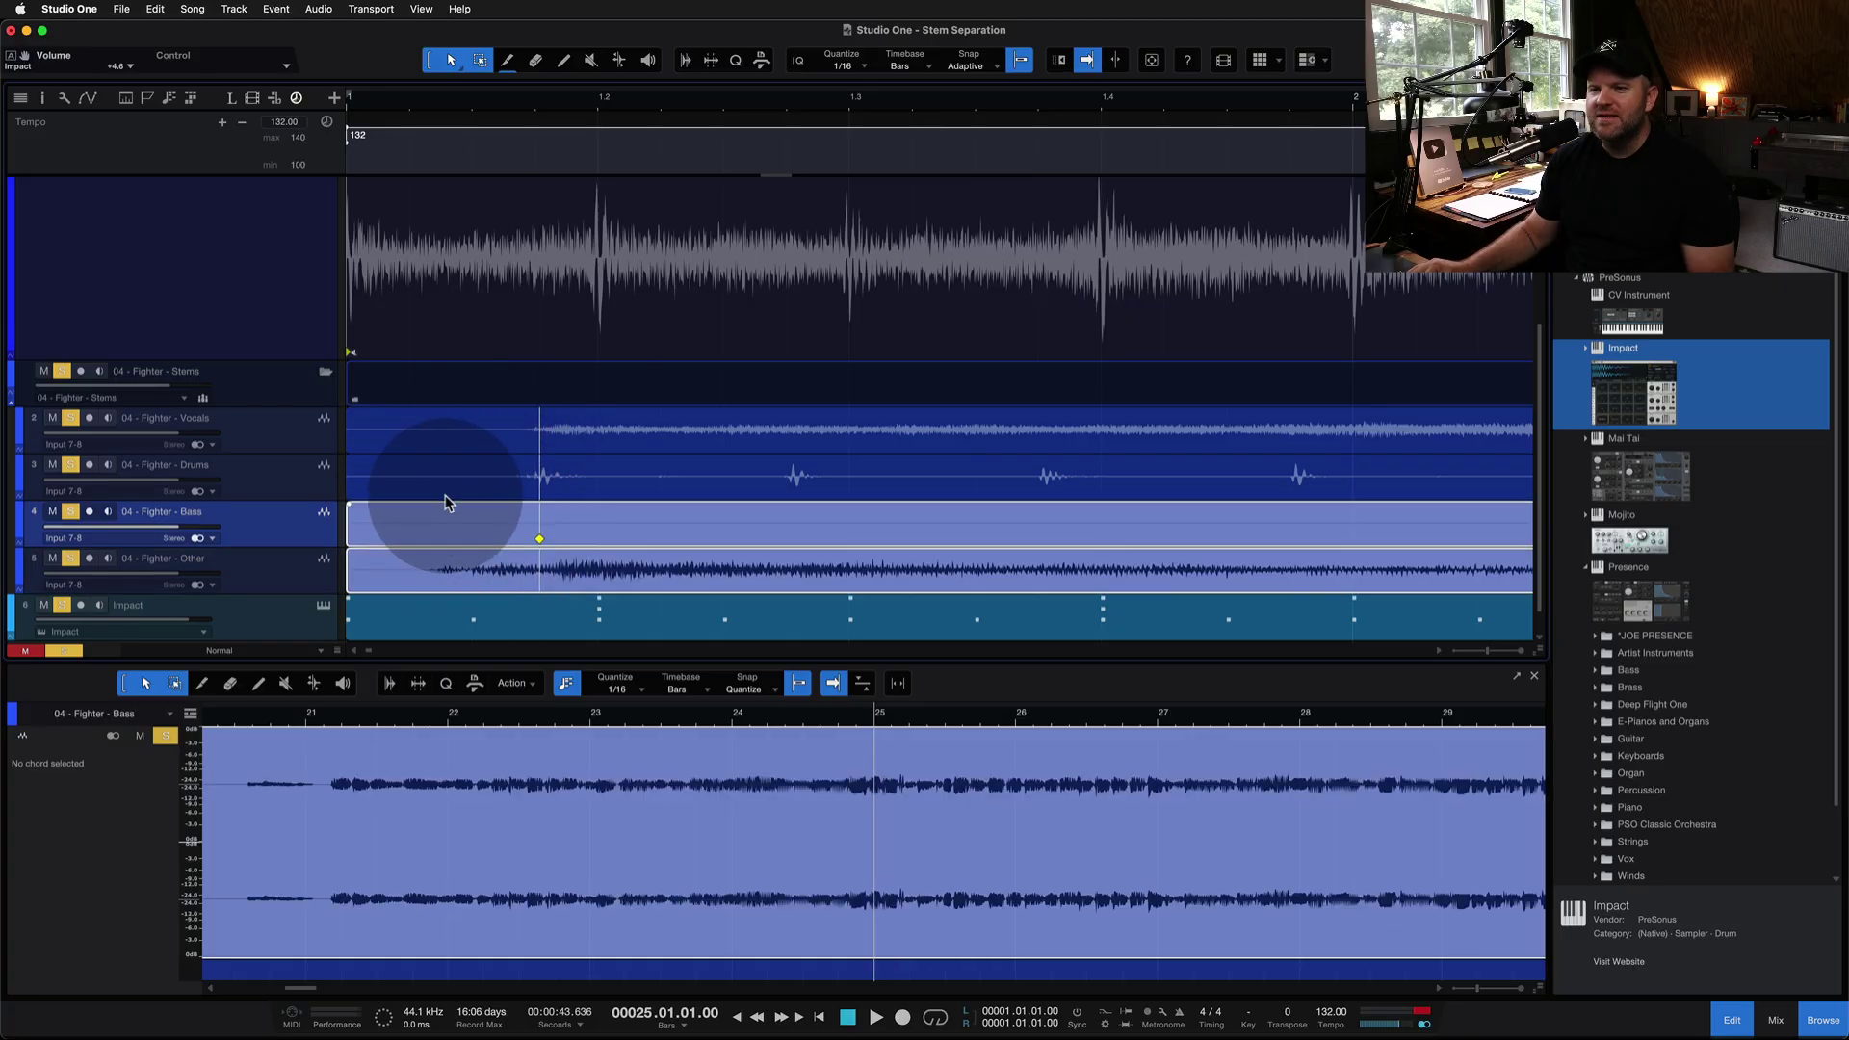
{"action": "left_click", "coordinate": [443, 477], "text": "shift"}
{"action": "left_click", "coordinate": [469, 424], "text": "shift"}
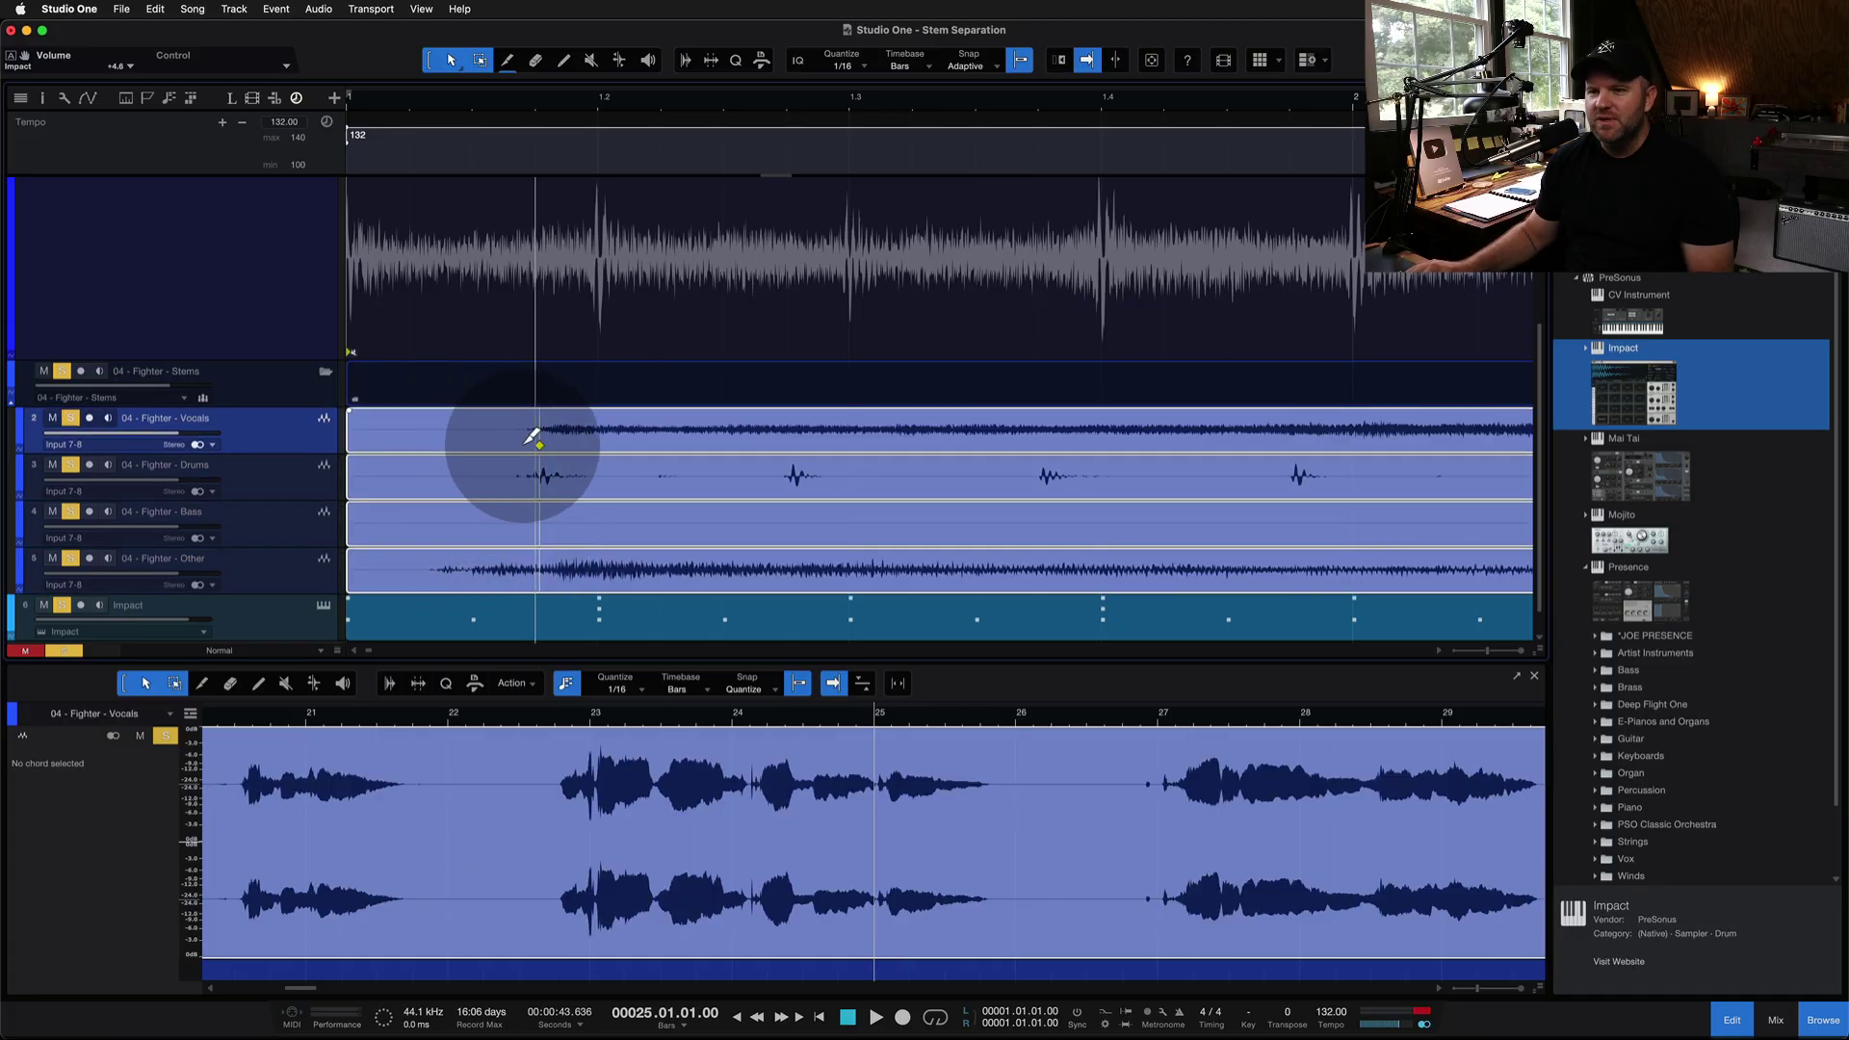
With Snap off, split all four stems where the music starts and delete the lead-ins
{"action": "key", "text": "n"}
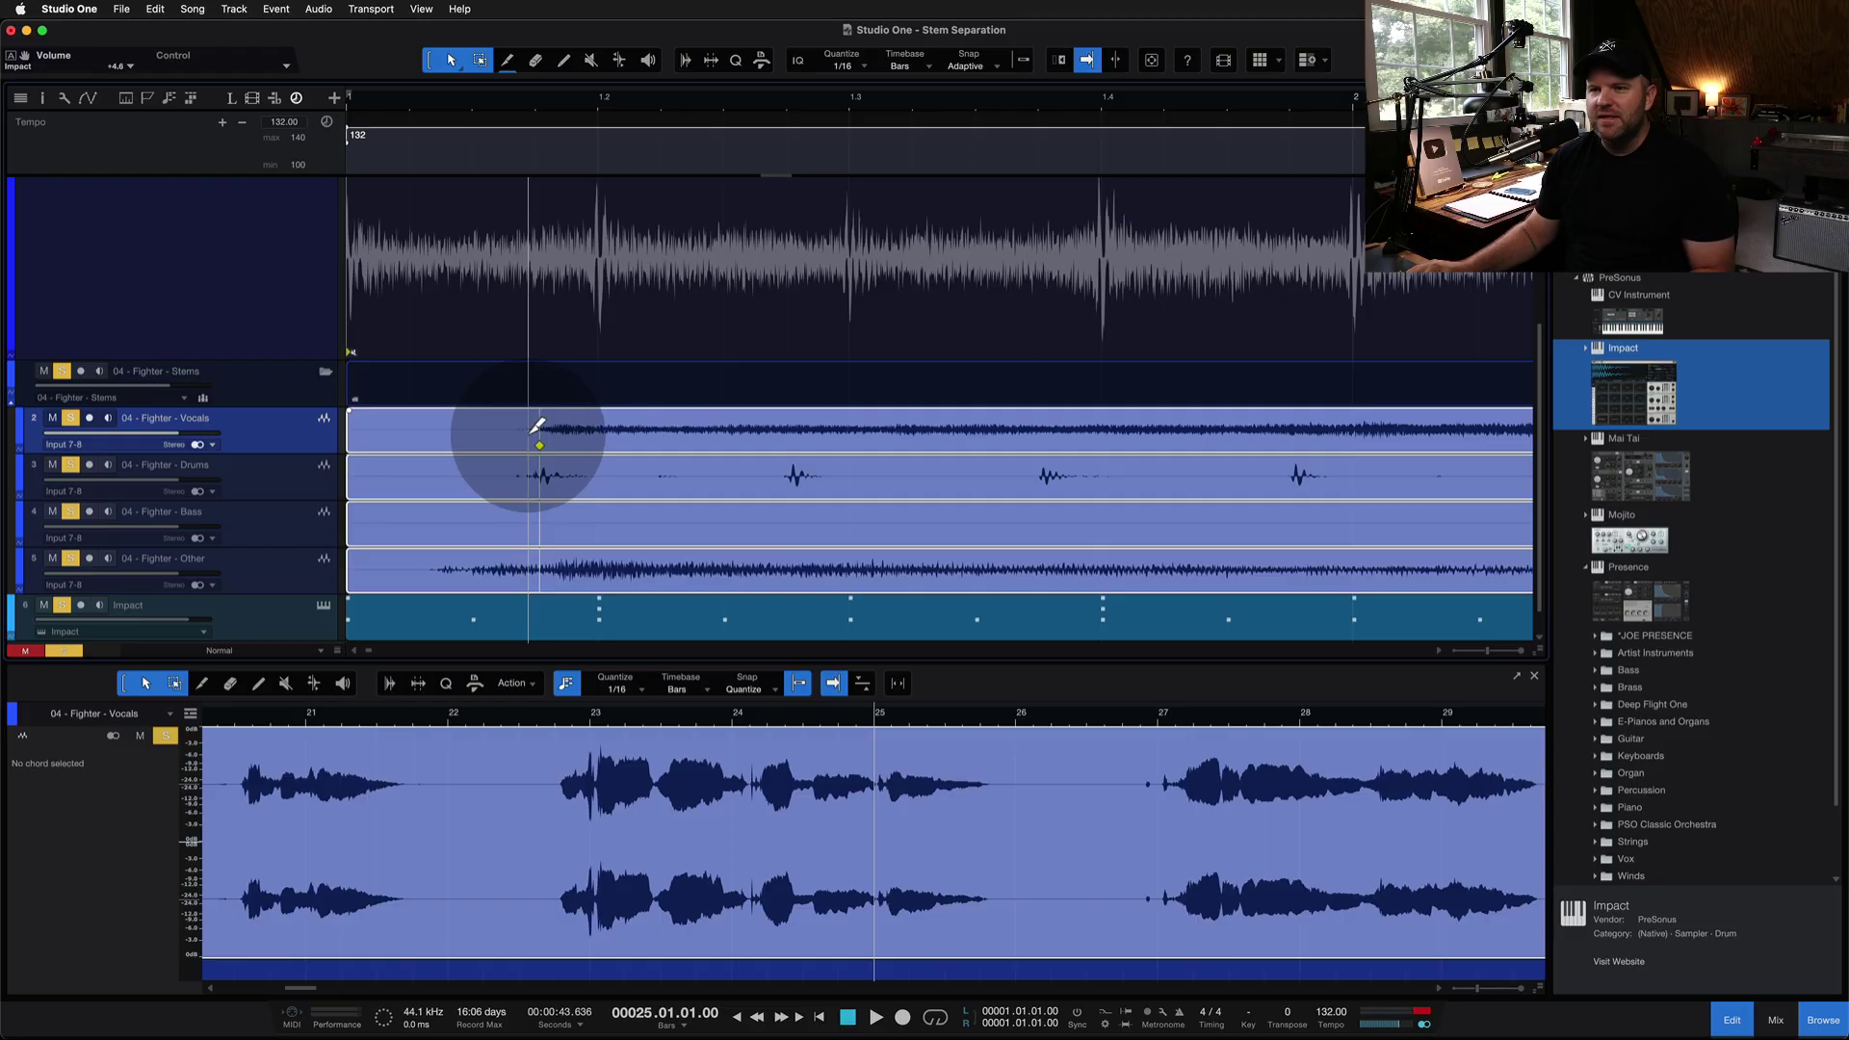
{"action": "left_click", "coordinate": [530, 427], "text": "alt"}
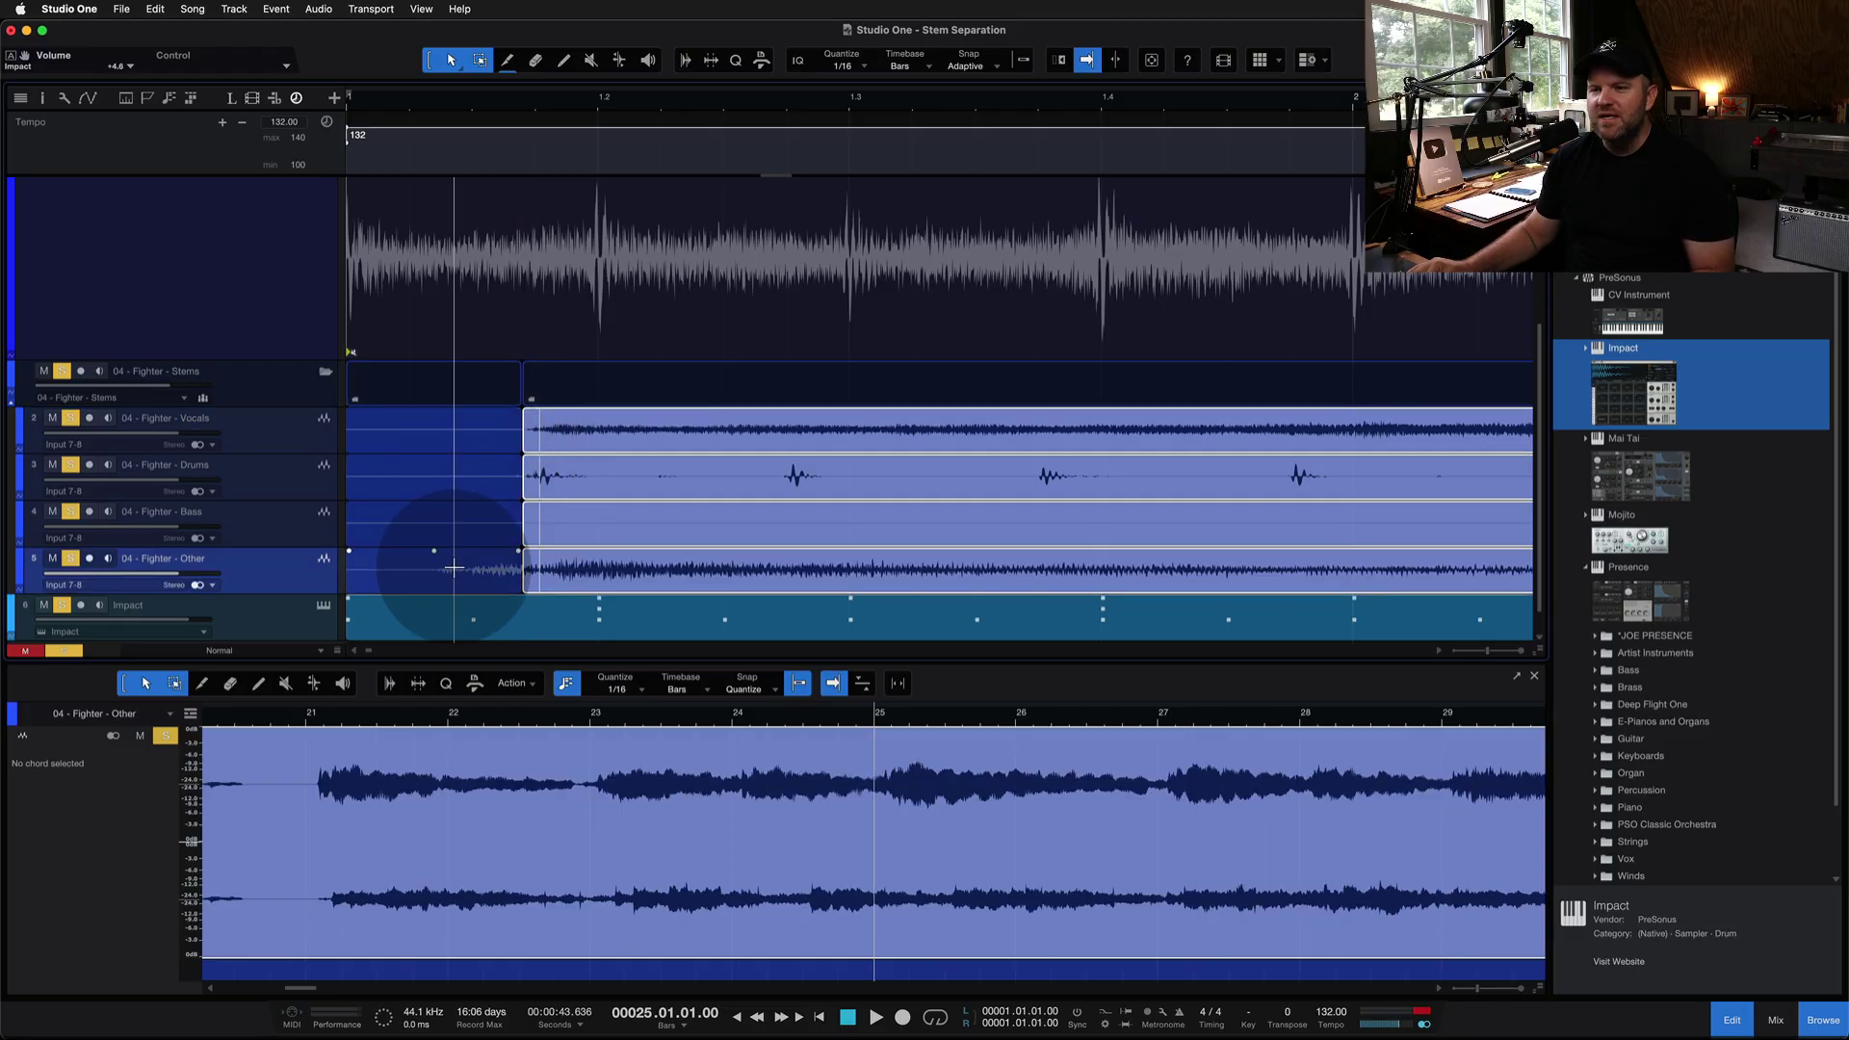
{"action": "left_click", "coordinate": [414, 573]}
{"action": "left_click", "coordinate": [451, 520], "text": "shift"}
{"action": "left_click", "coordinate": [452, 477], "text": "shift"}
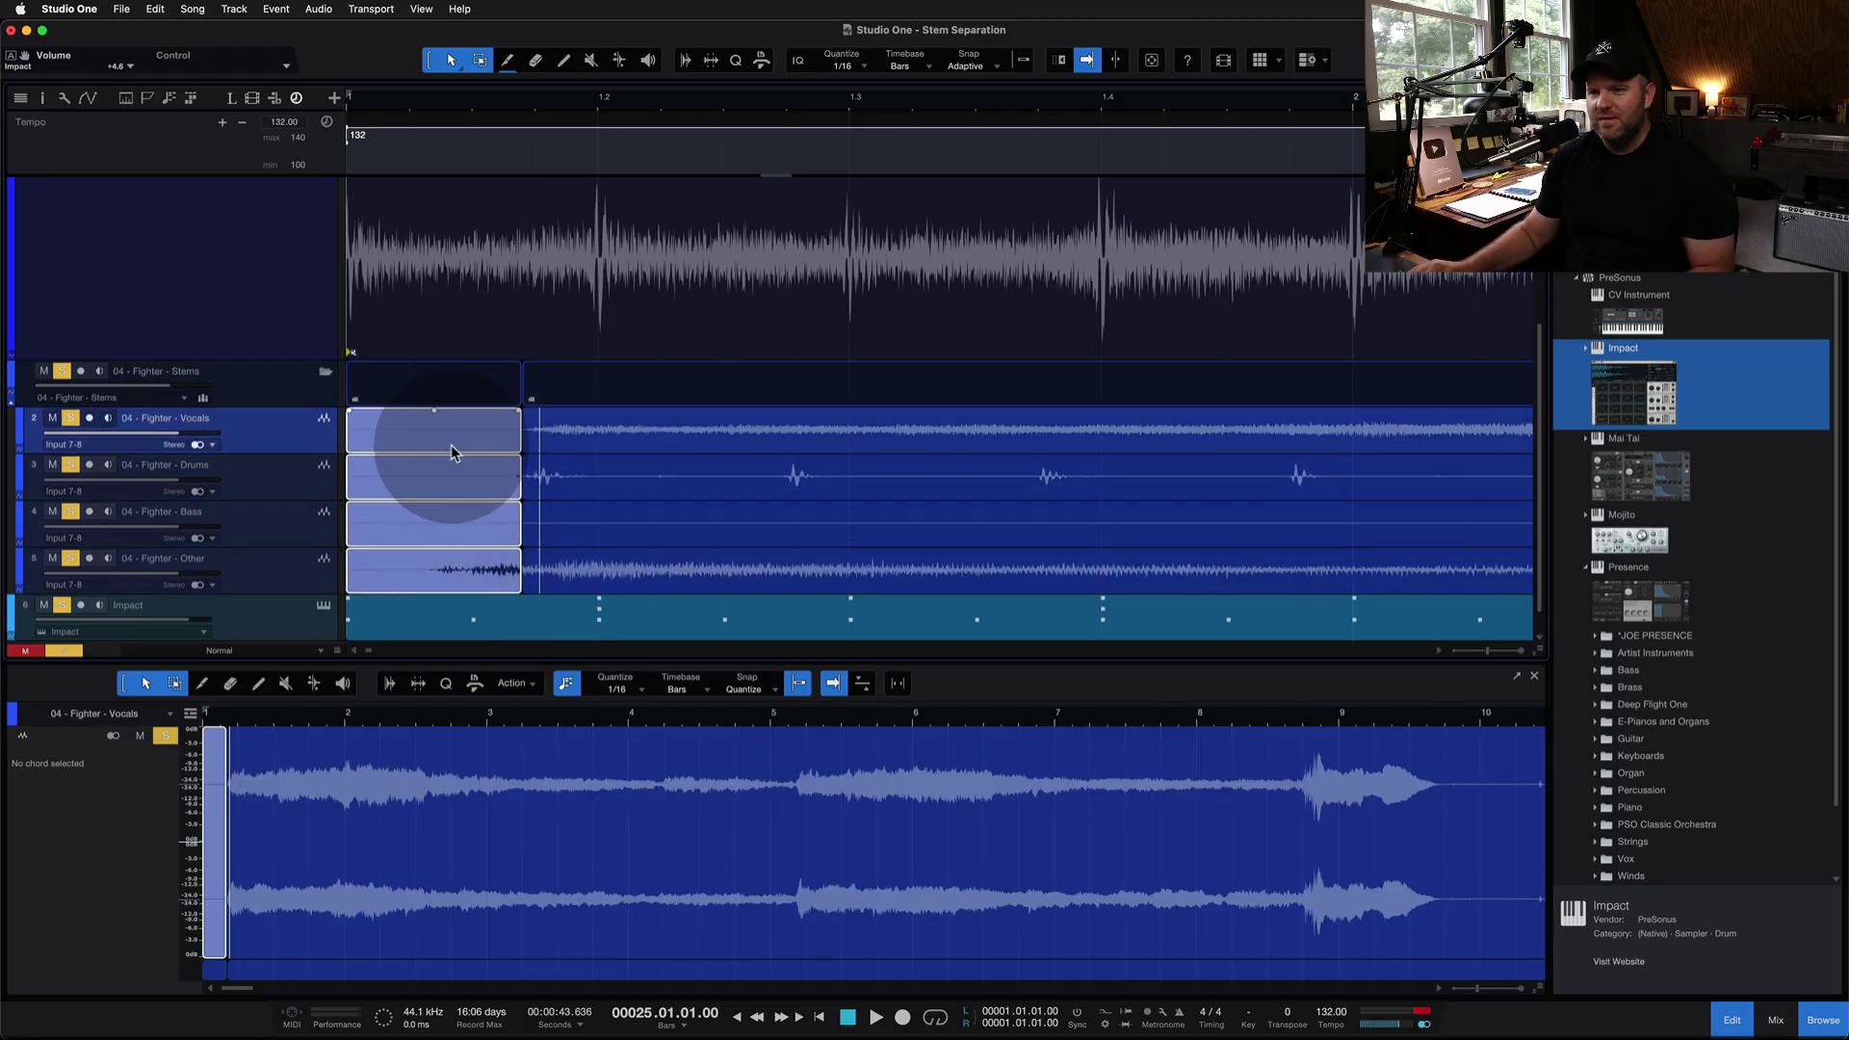
{"action": "key", "text": "Delete"}
Move the trimmed stems to bar 1 and play them from the song start
{"action": "mouse_move", "coordinate": [508, 453]}
{"action": "left_mouse_down"}
{"action": "mouse_move", "coordinate": [611, 578]}
{"action": "mouse_move", "coordinate": [466, 574]}
{"action": "left_mouse_up"}
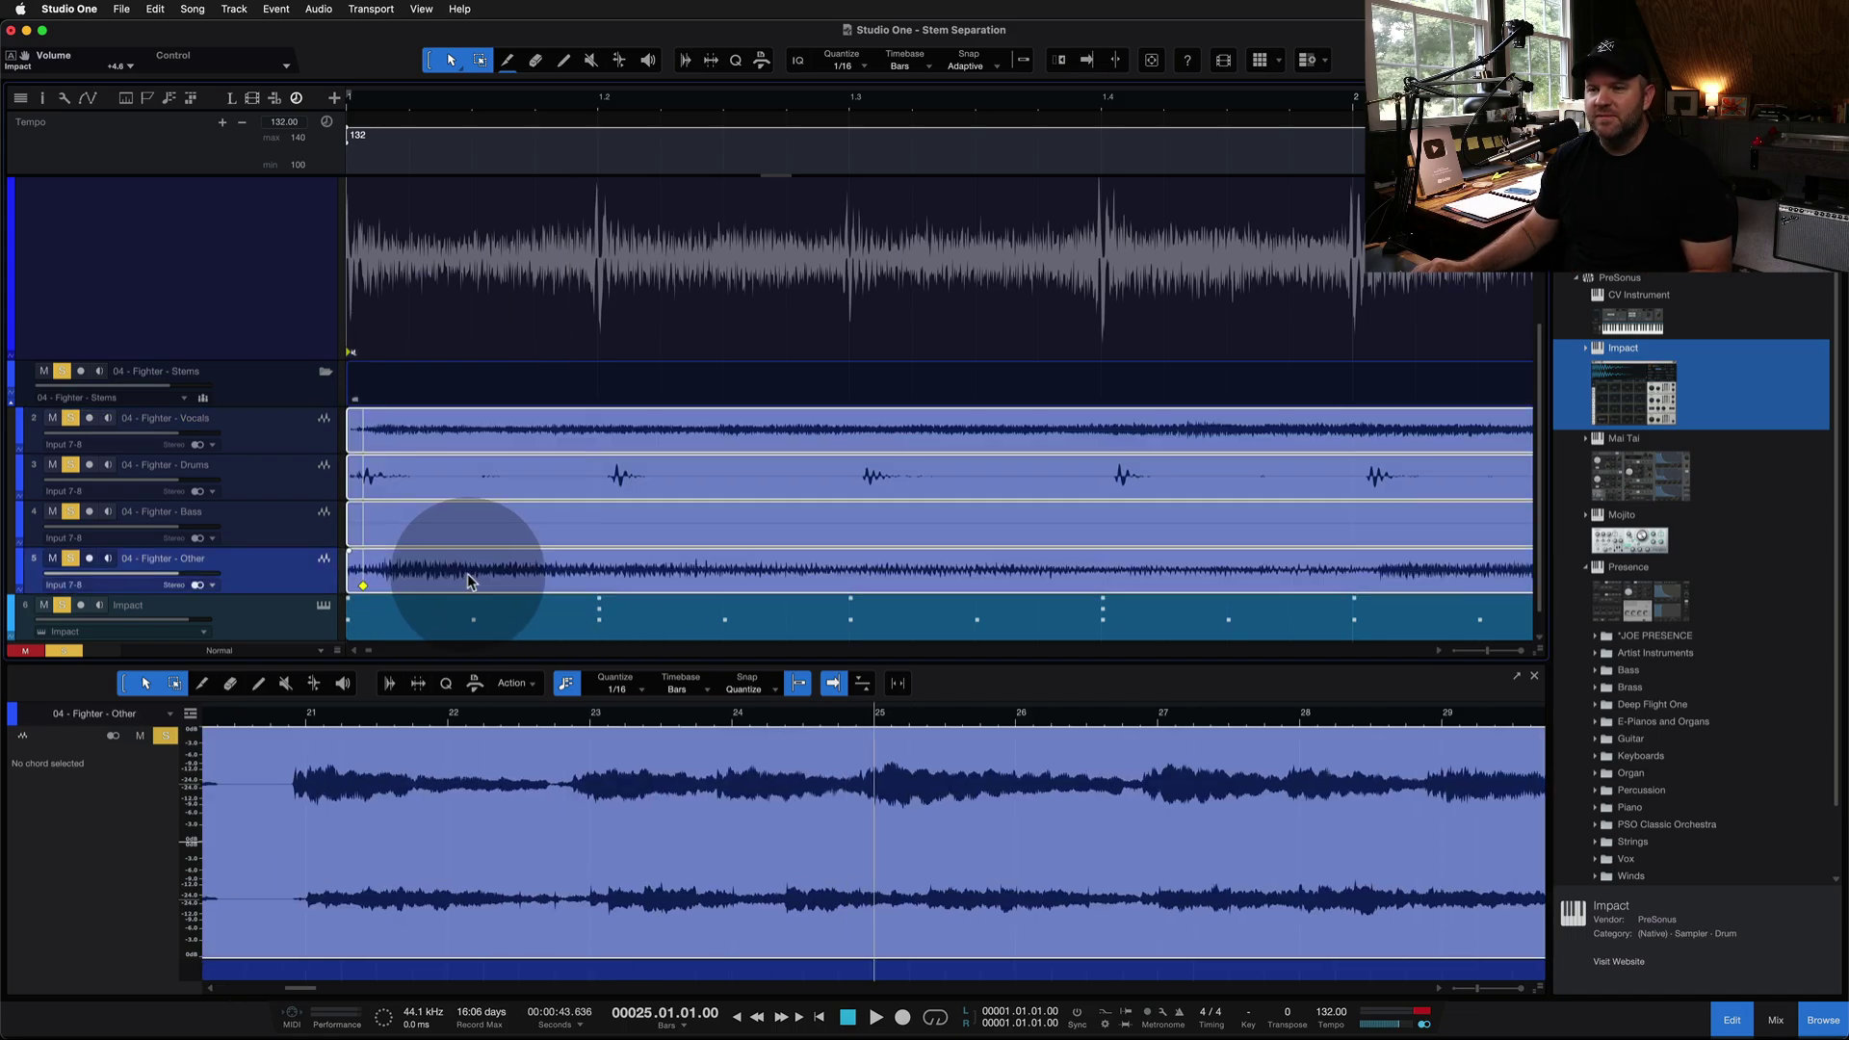
{"action": "key", "text": "w"}
{"action": "key", "text": "f"}
{"action": "key", "text": "Return"}
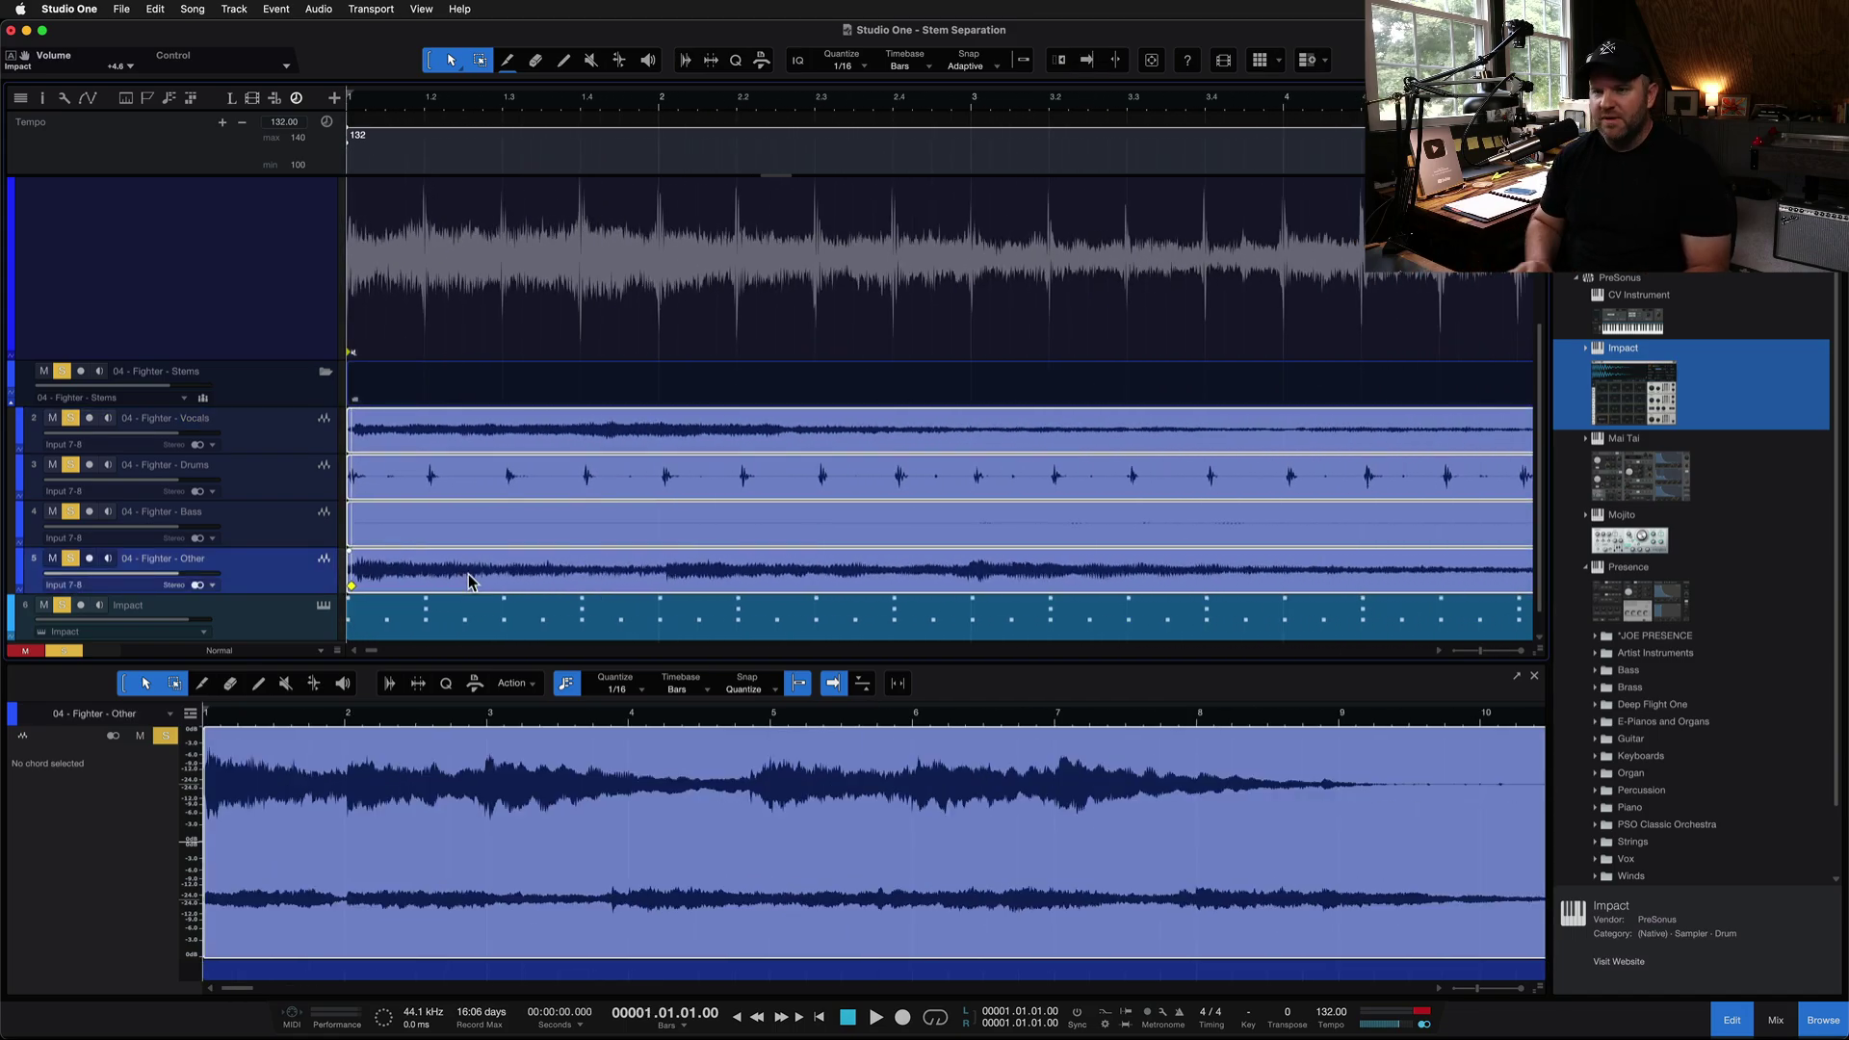
{"action": "key", "text": "space"}
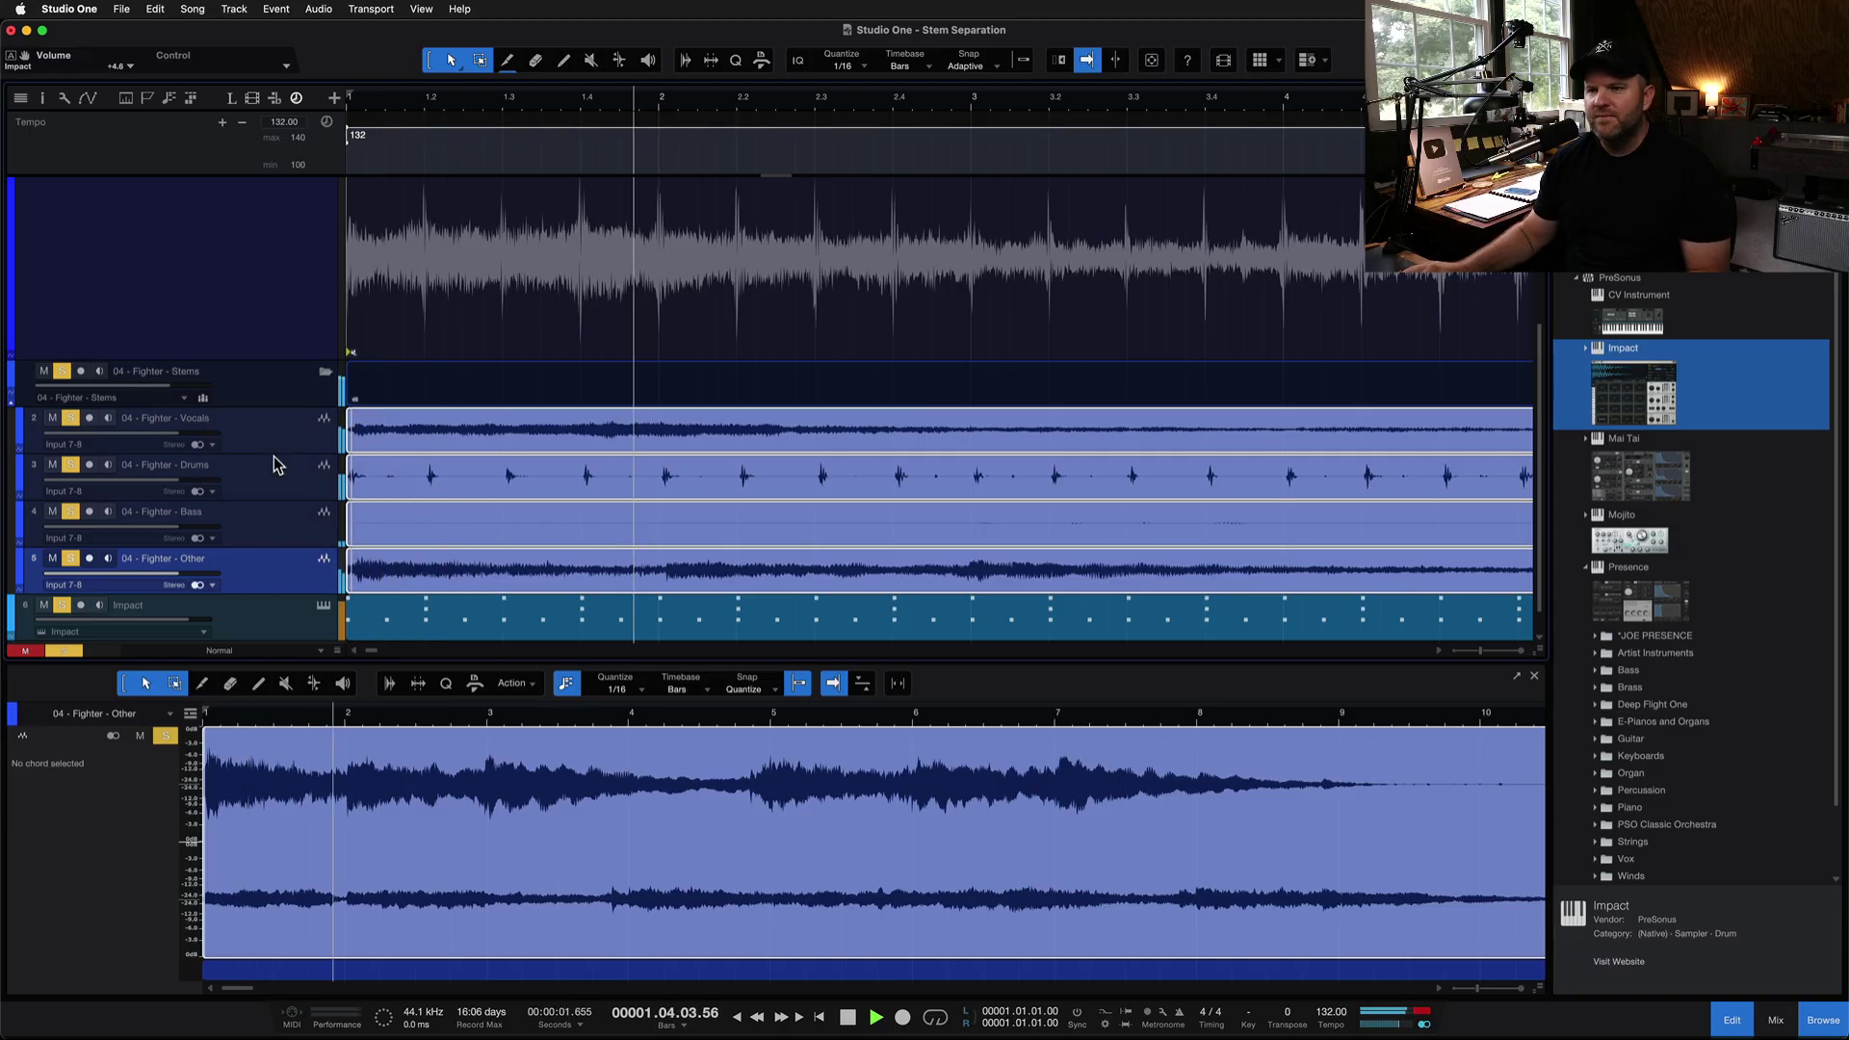
Lower Impact's gain, mute the original Drums stem, and jump playback to around bar 33
{"action": "left_click", "coordinate": [275, 621]}
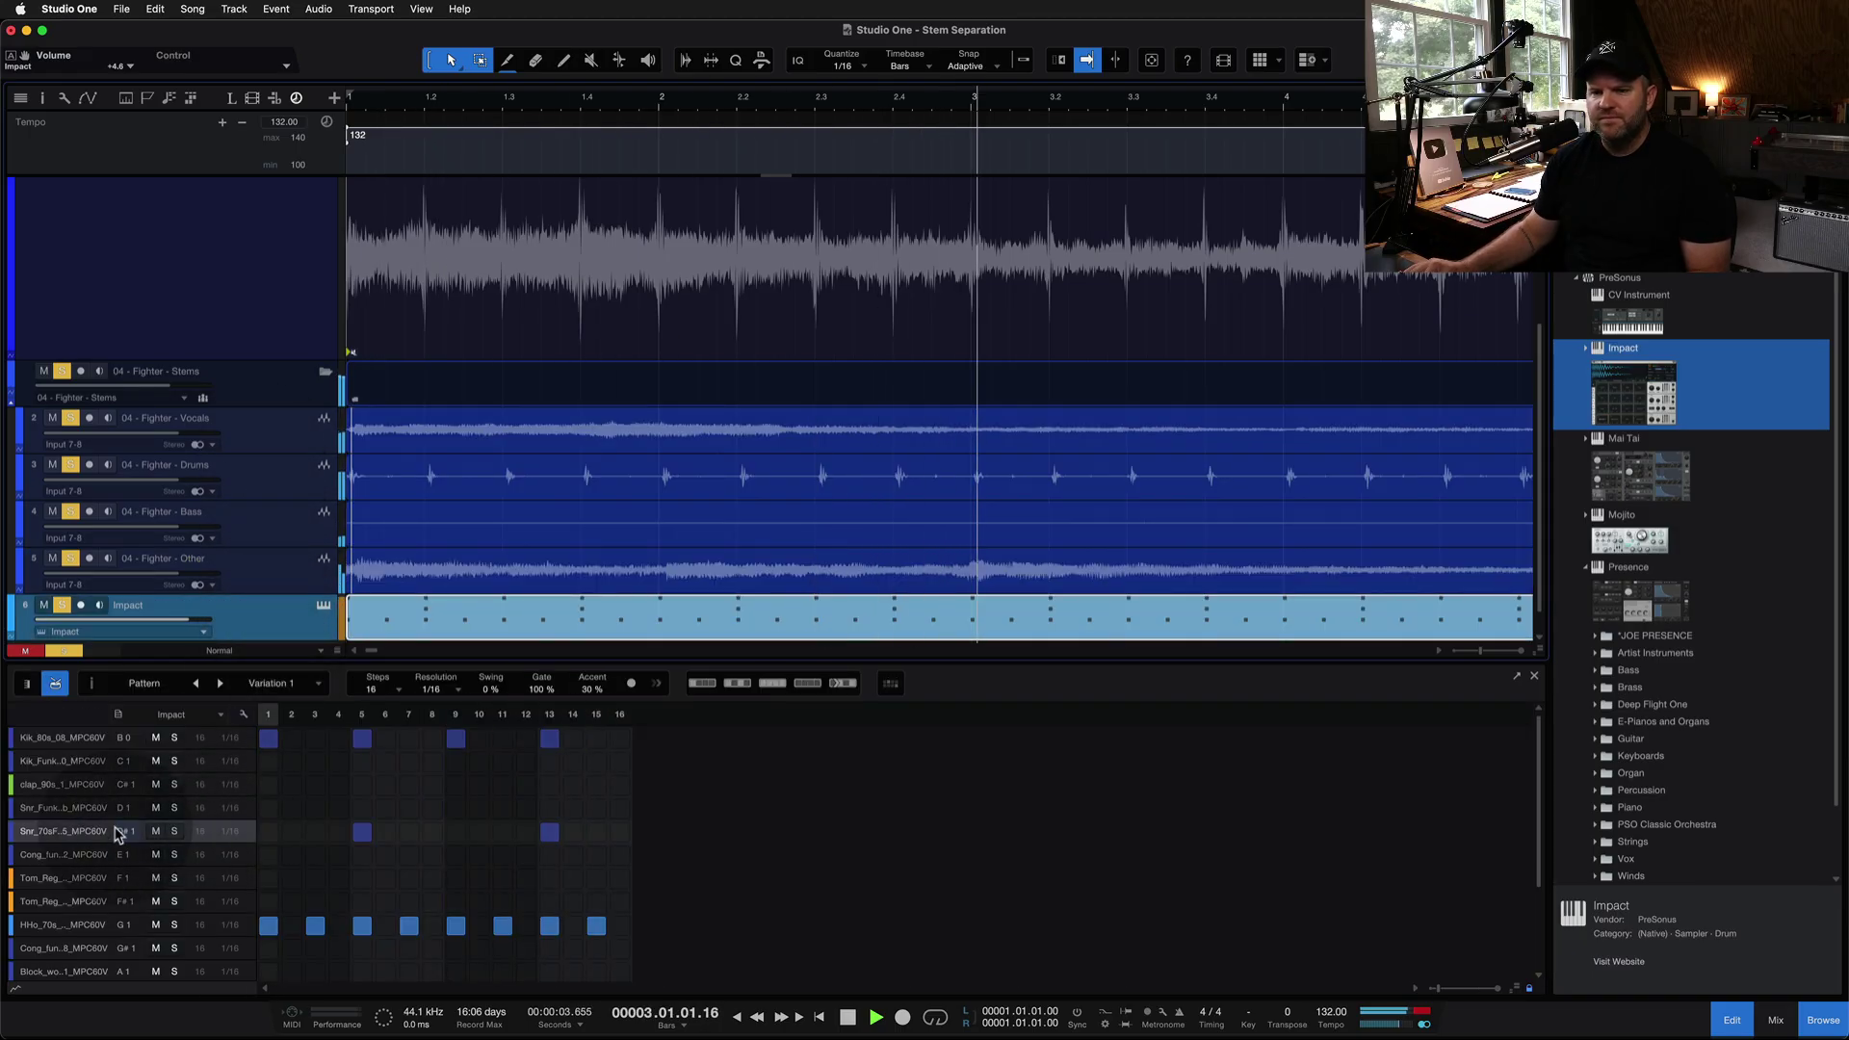
{"action": "left_click", "coordinate": [93, 917]}
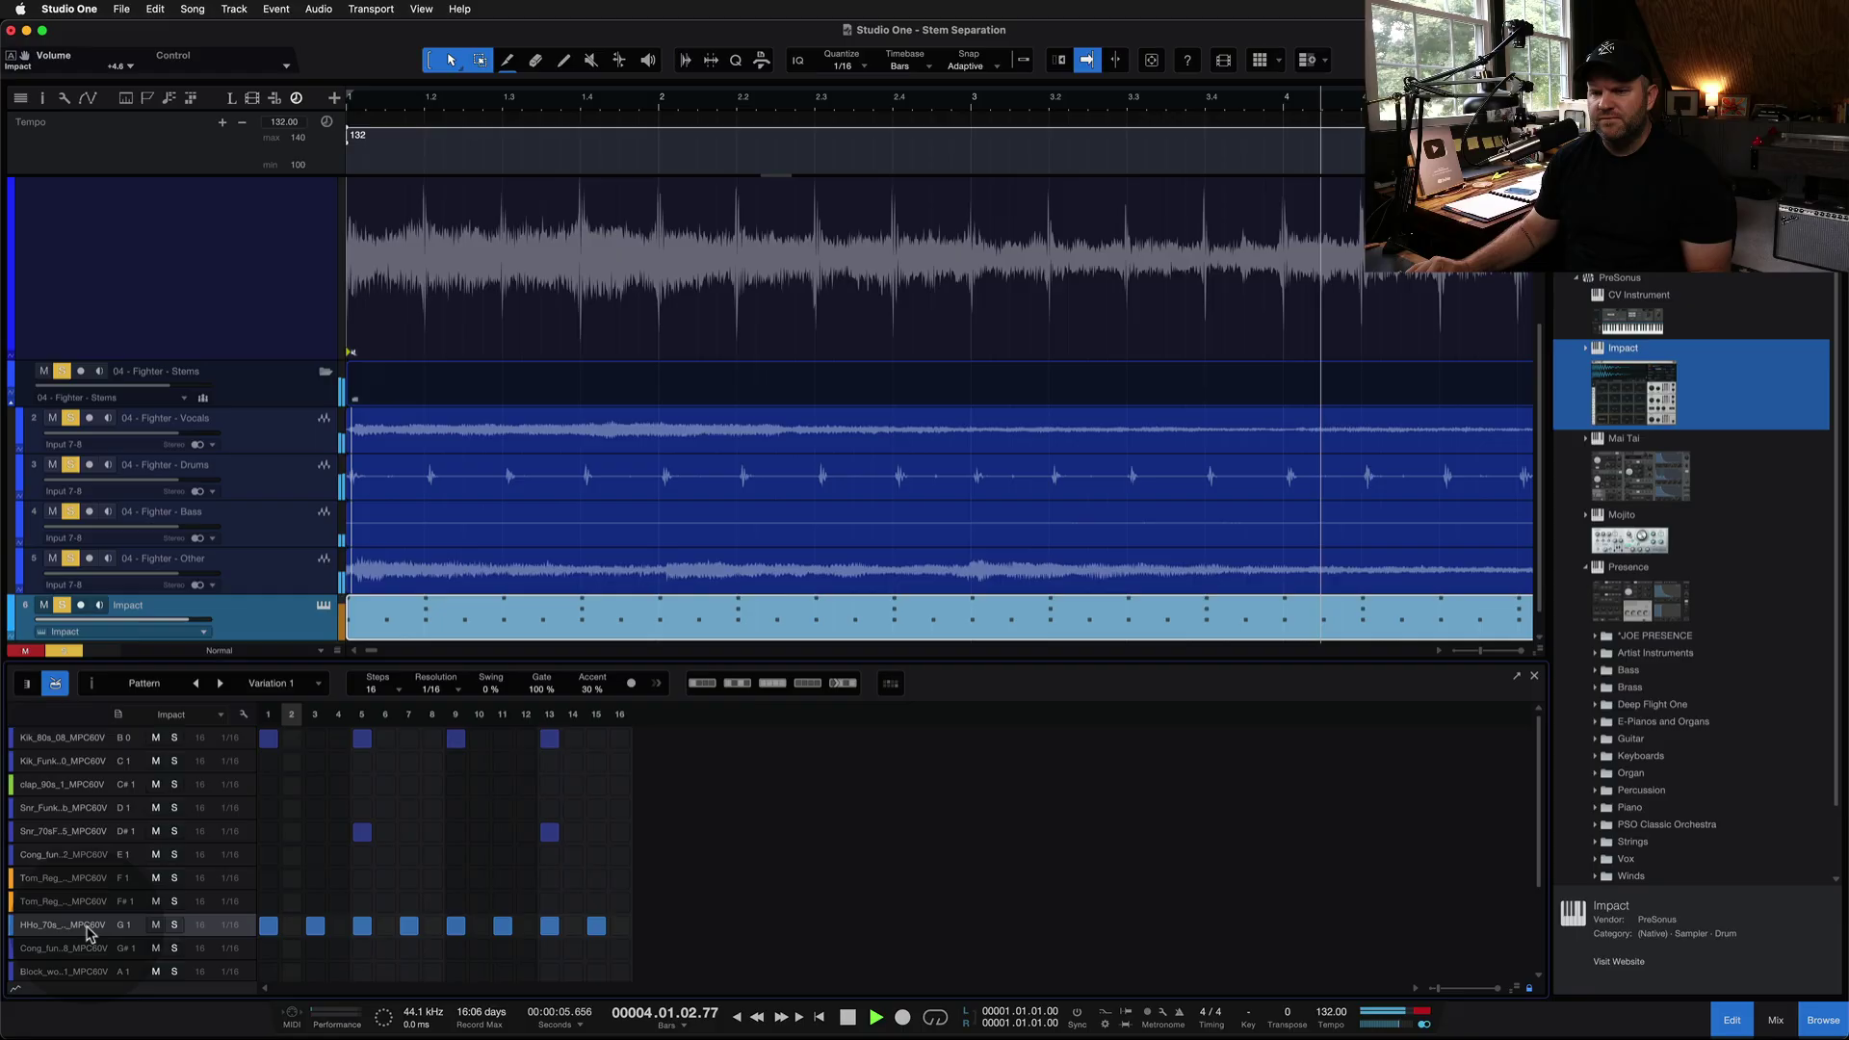
{"action": "left_click", "coordinate": [889, 683]}
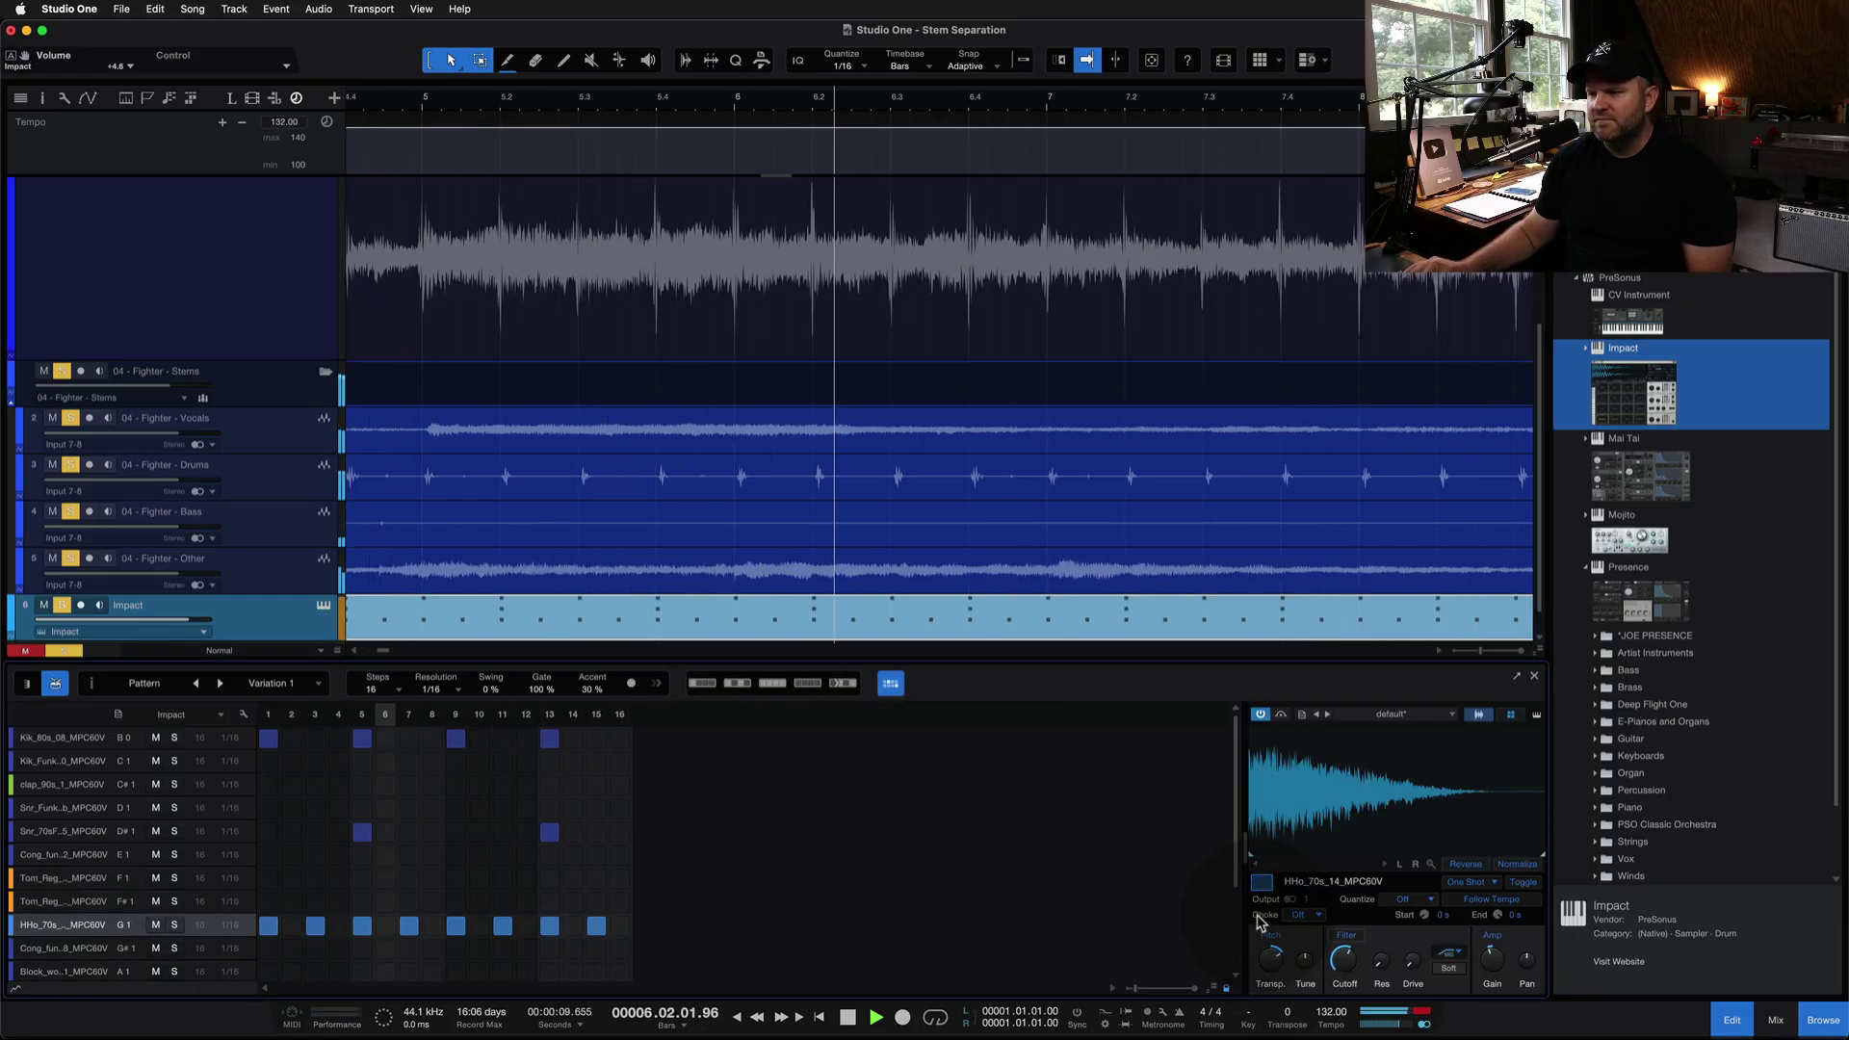
{"action": "left_click_drag", "start_coordinate": [1492, 960], "coordinate": [1495, 987]}
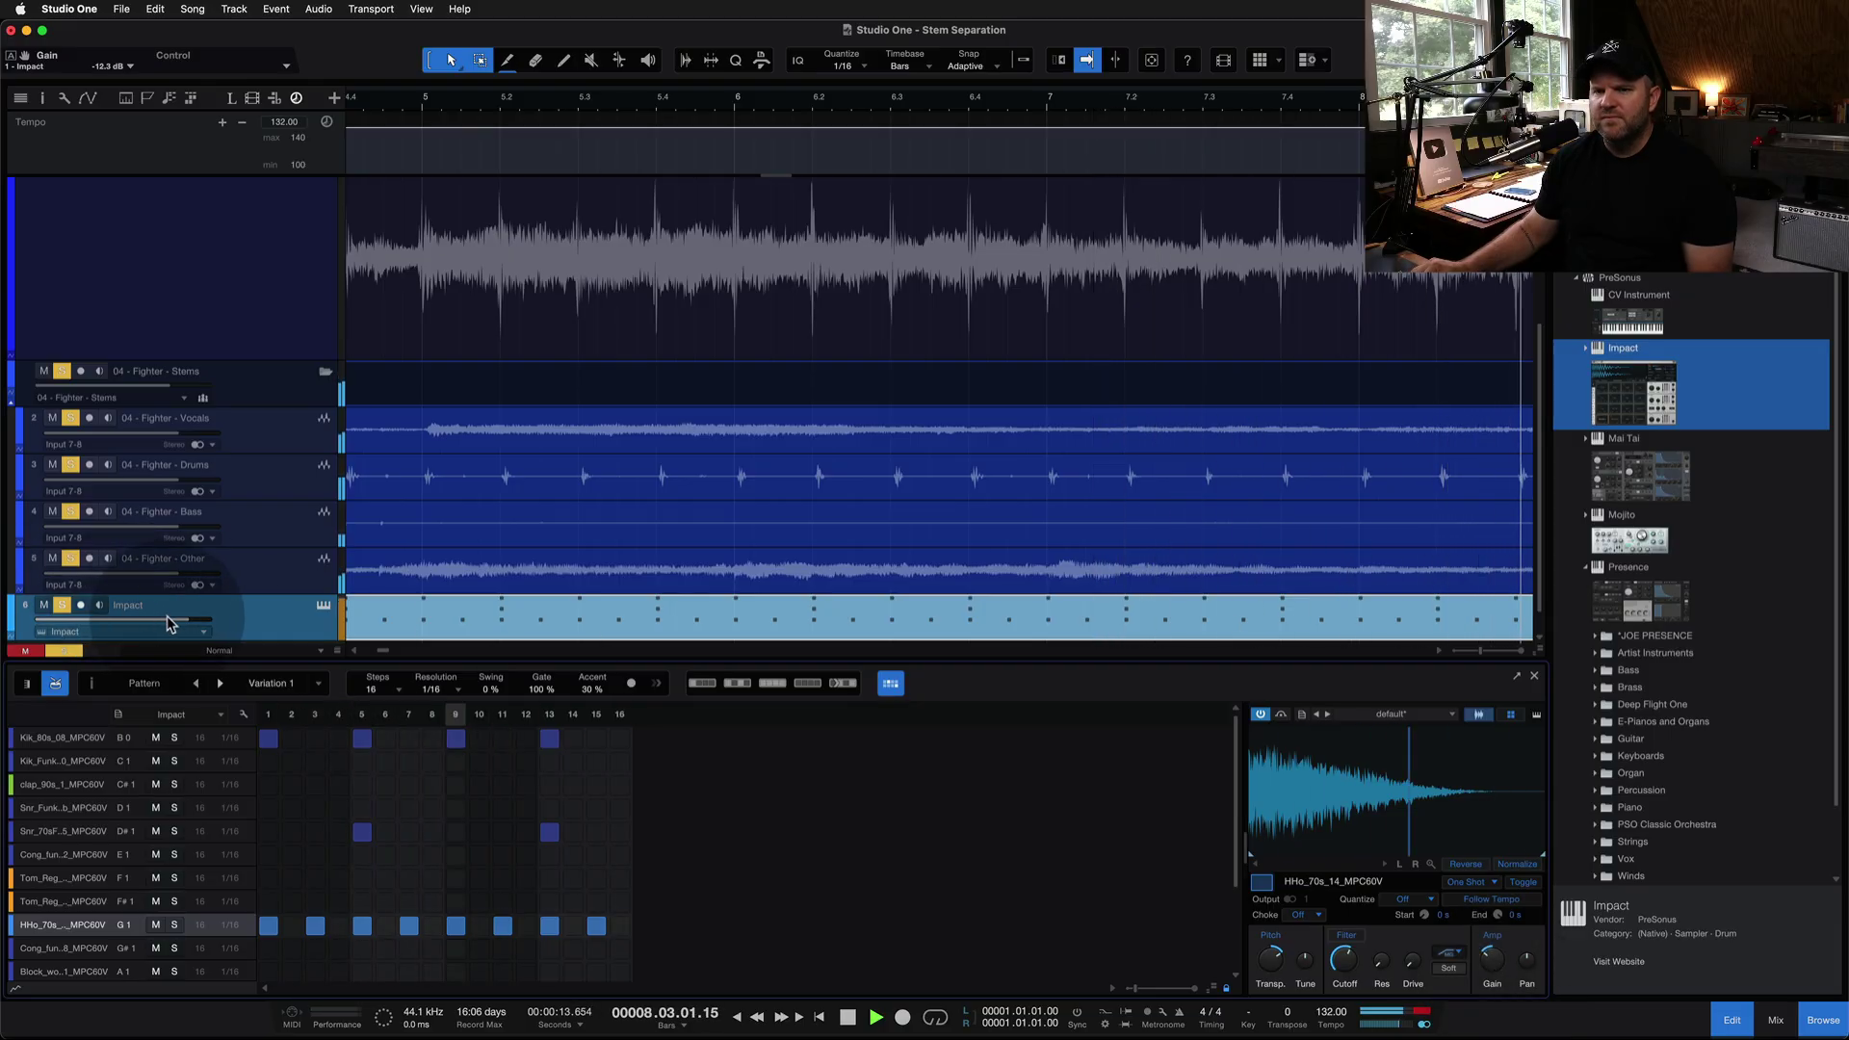
{"action": "left_click", "coordinate": [52, 464]}
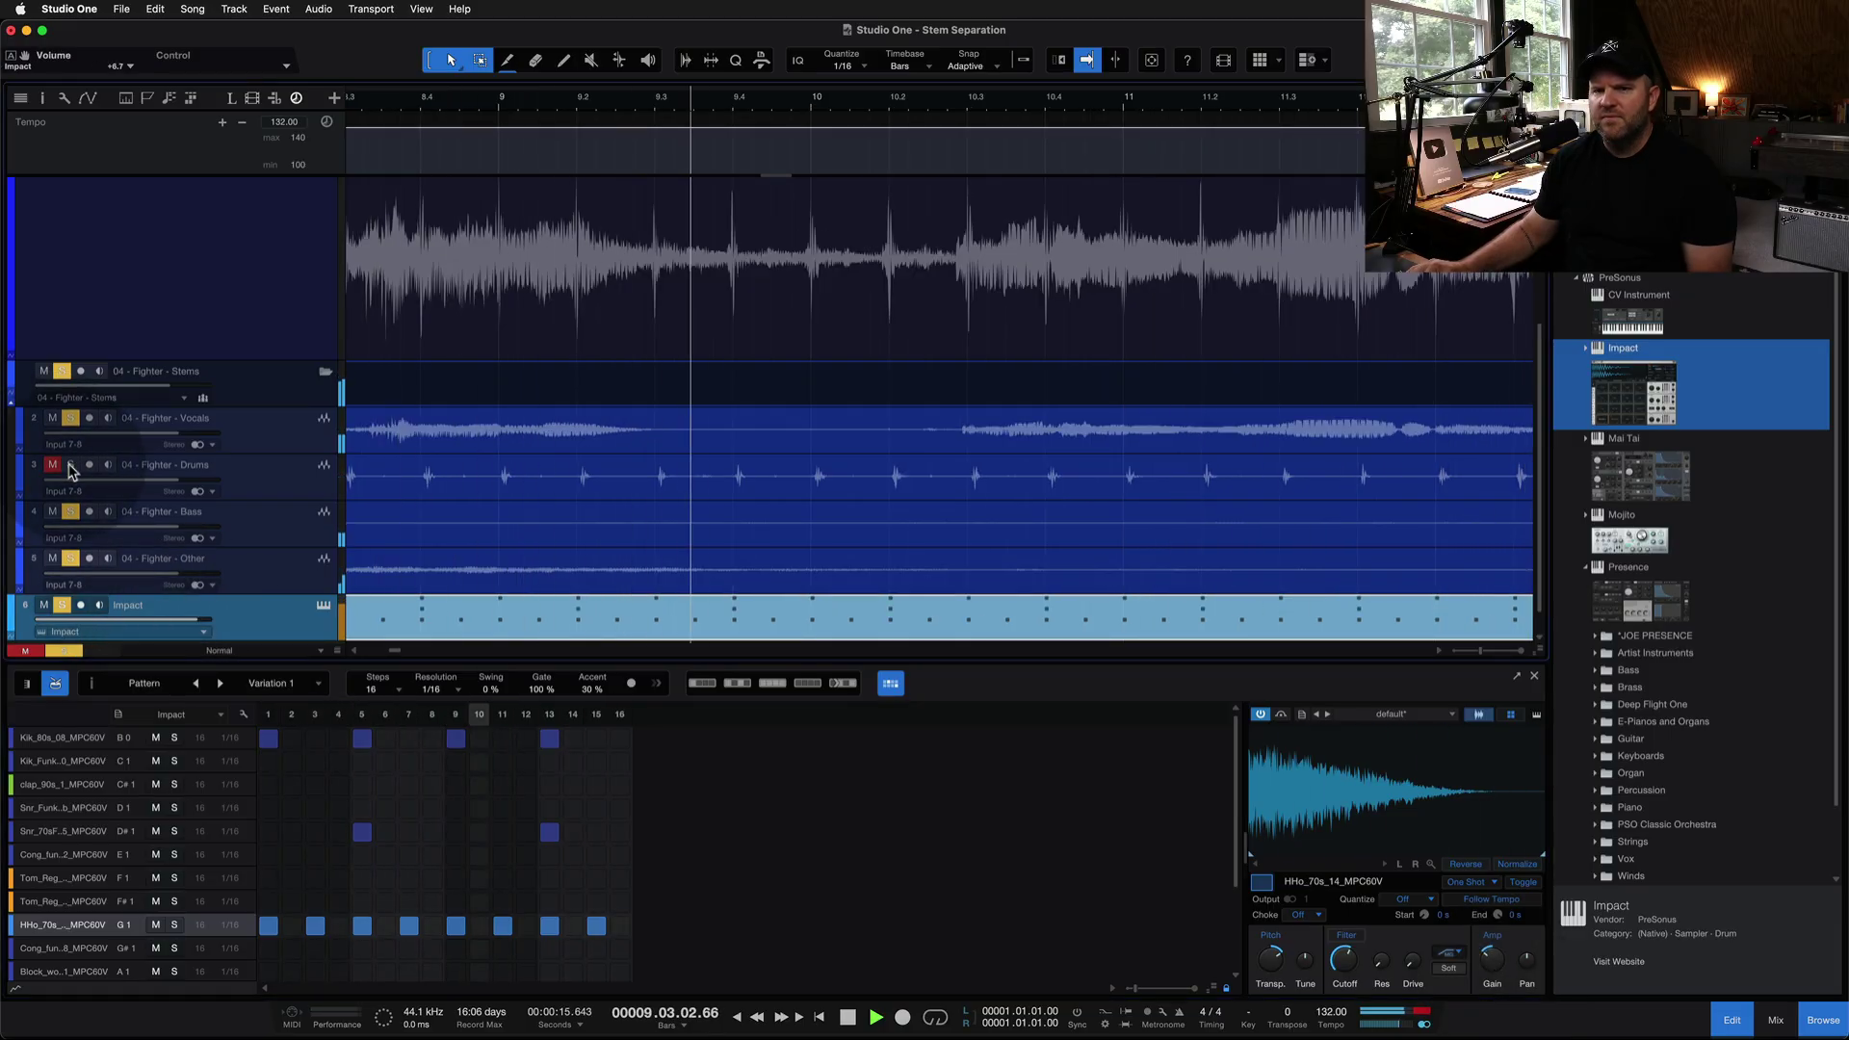
{"action": "key", "text": "z"}
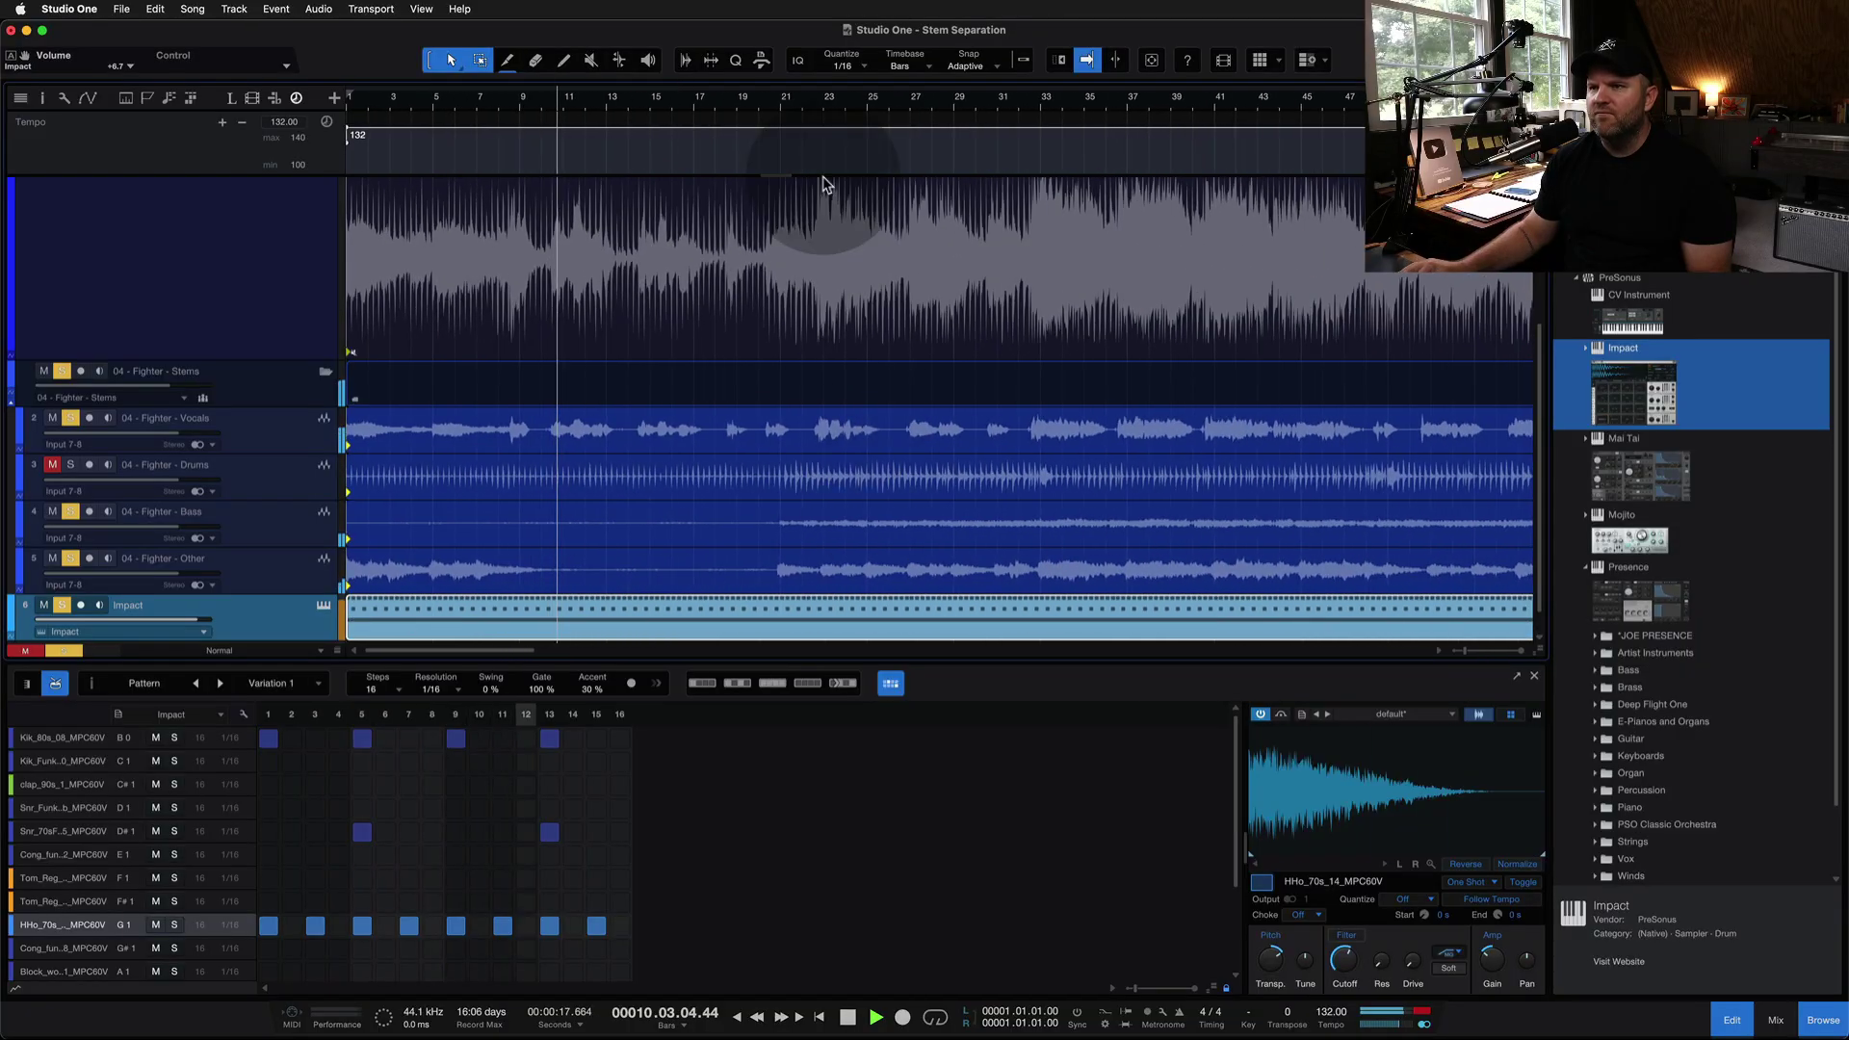
{"action": "left_click", "coordinate": [823, 102]}
{"action": "left_click", "coordinate": [1034, 104]}
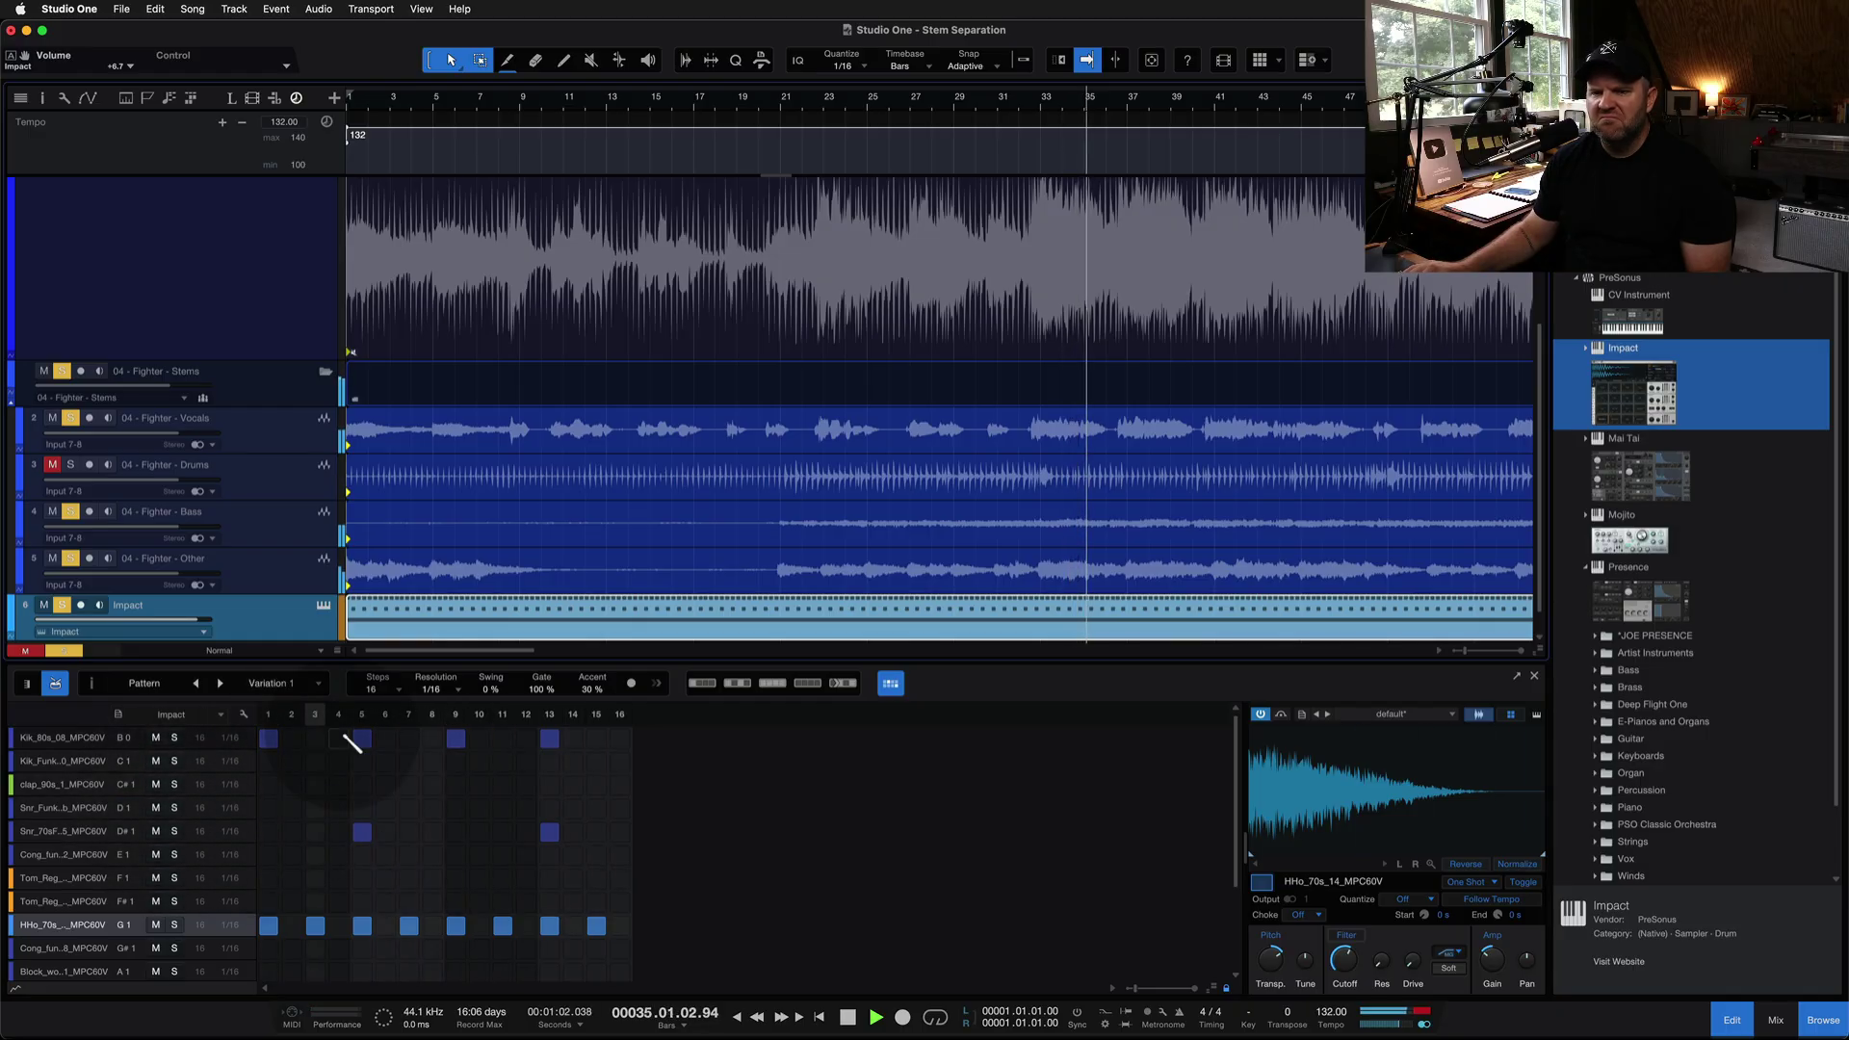
Add a snare on step 15 and hi-hats on steps 8 and 11, removing step 14's hi-hat
{"action": "left_click", "coordinate": [598, 830]}
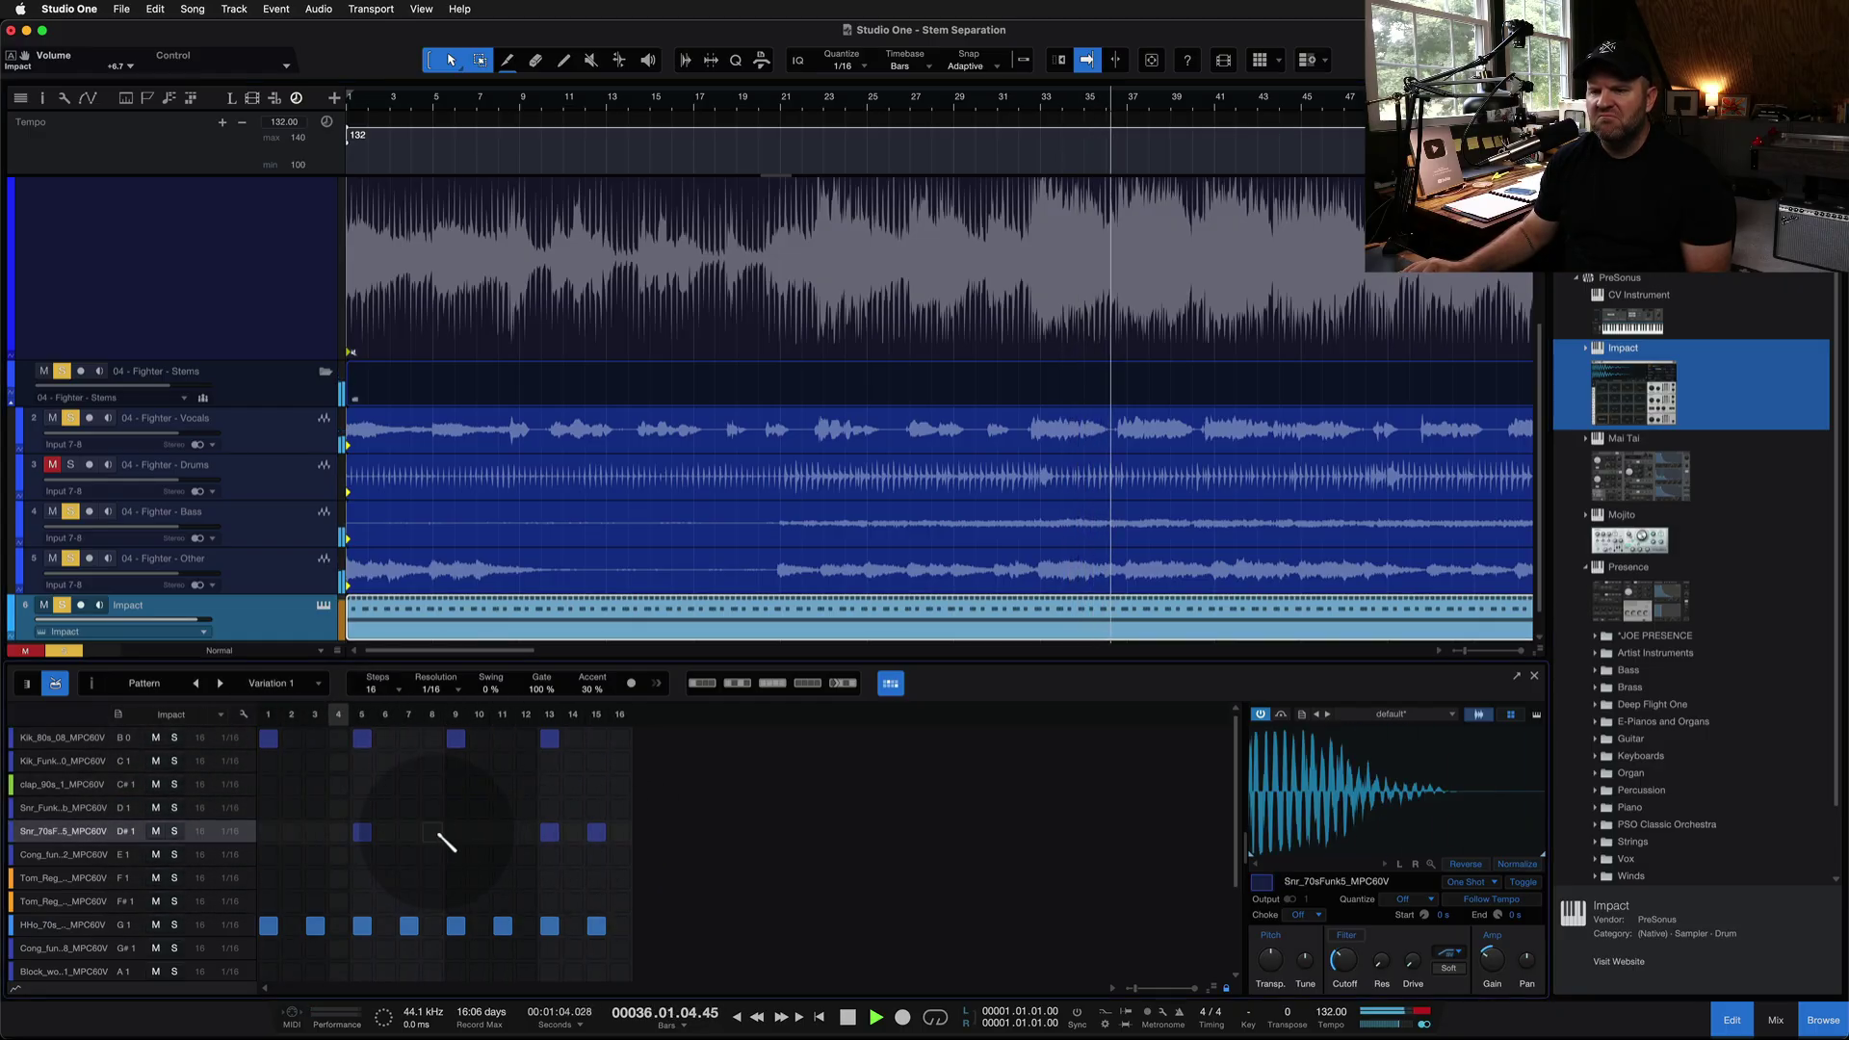
{"action": "left_click", "coordinate": [432, 925]}
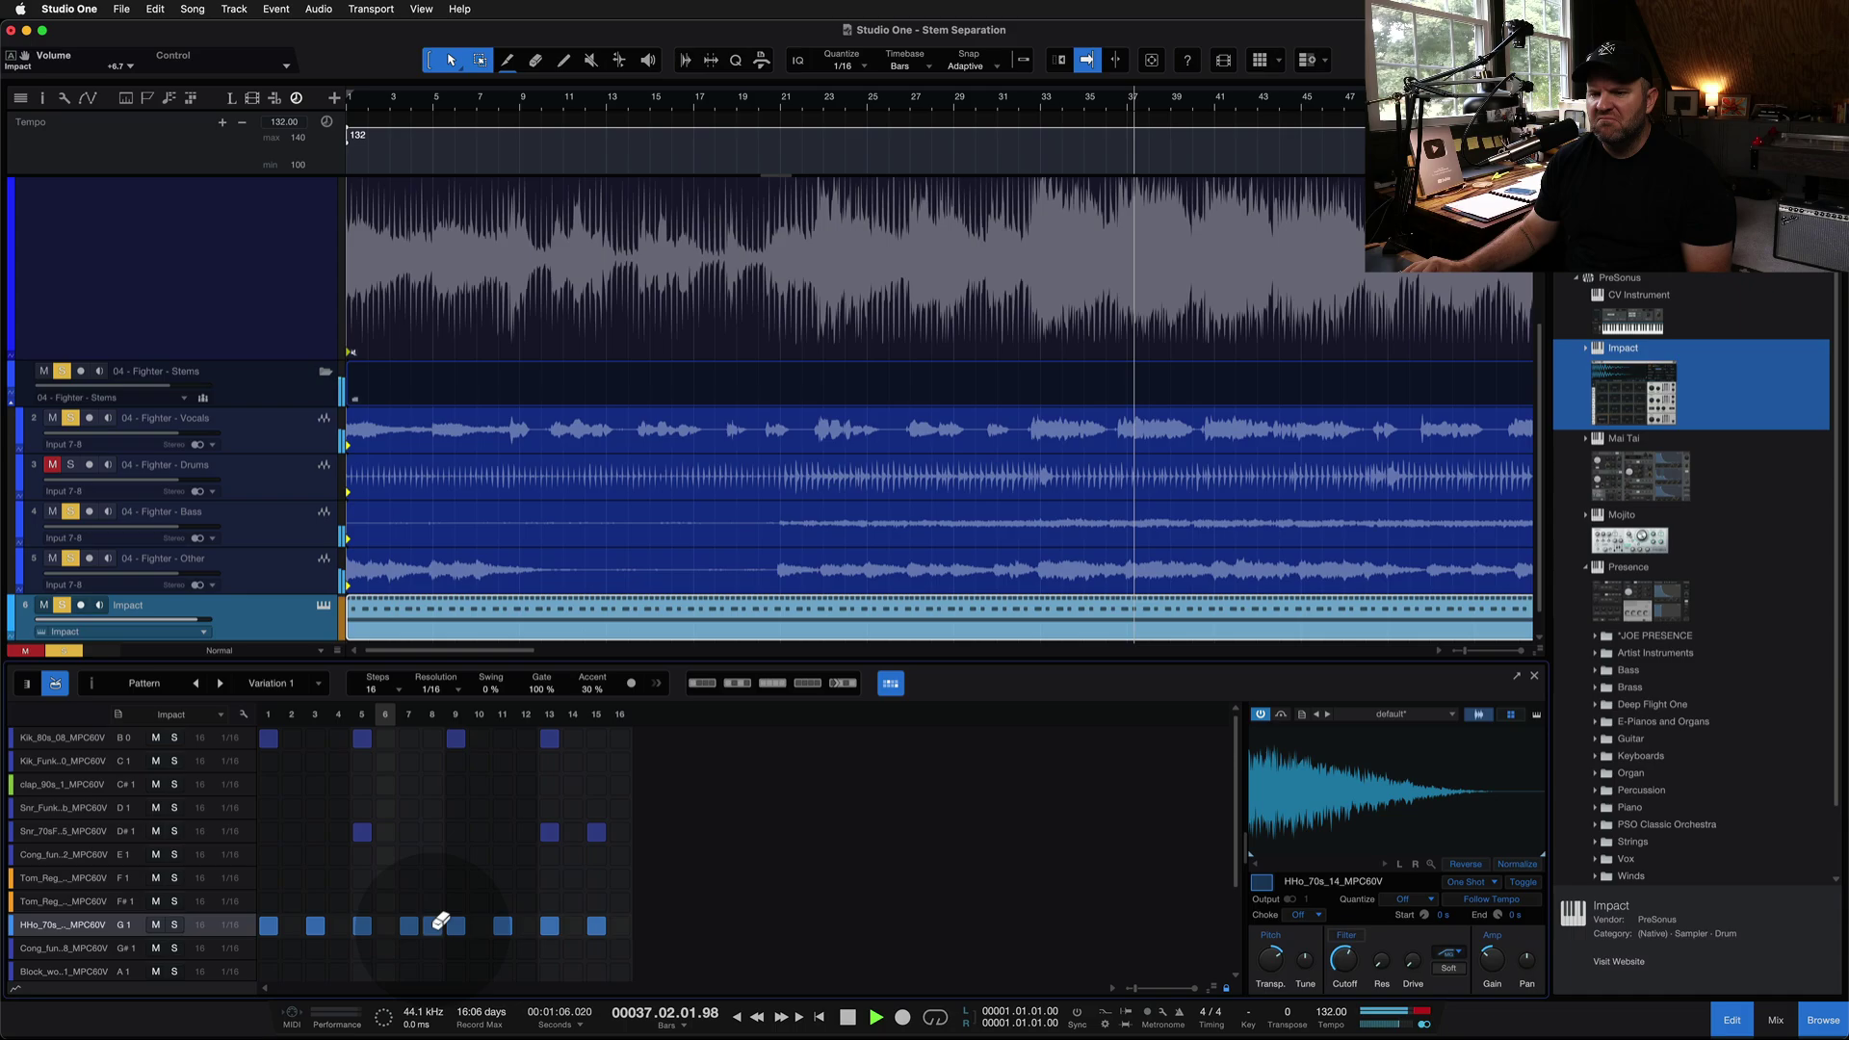
{"action": "left_click", "coordinate": [502, 926]}
{"action": "left_click", "coordinate": [573, 926]}
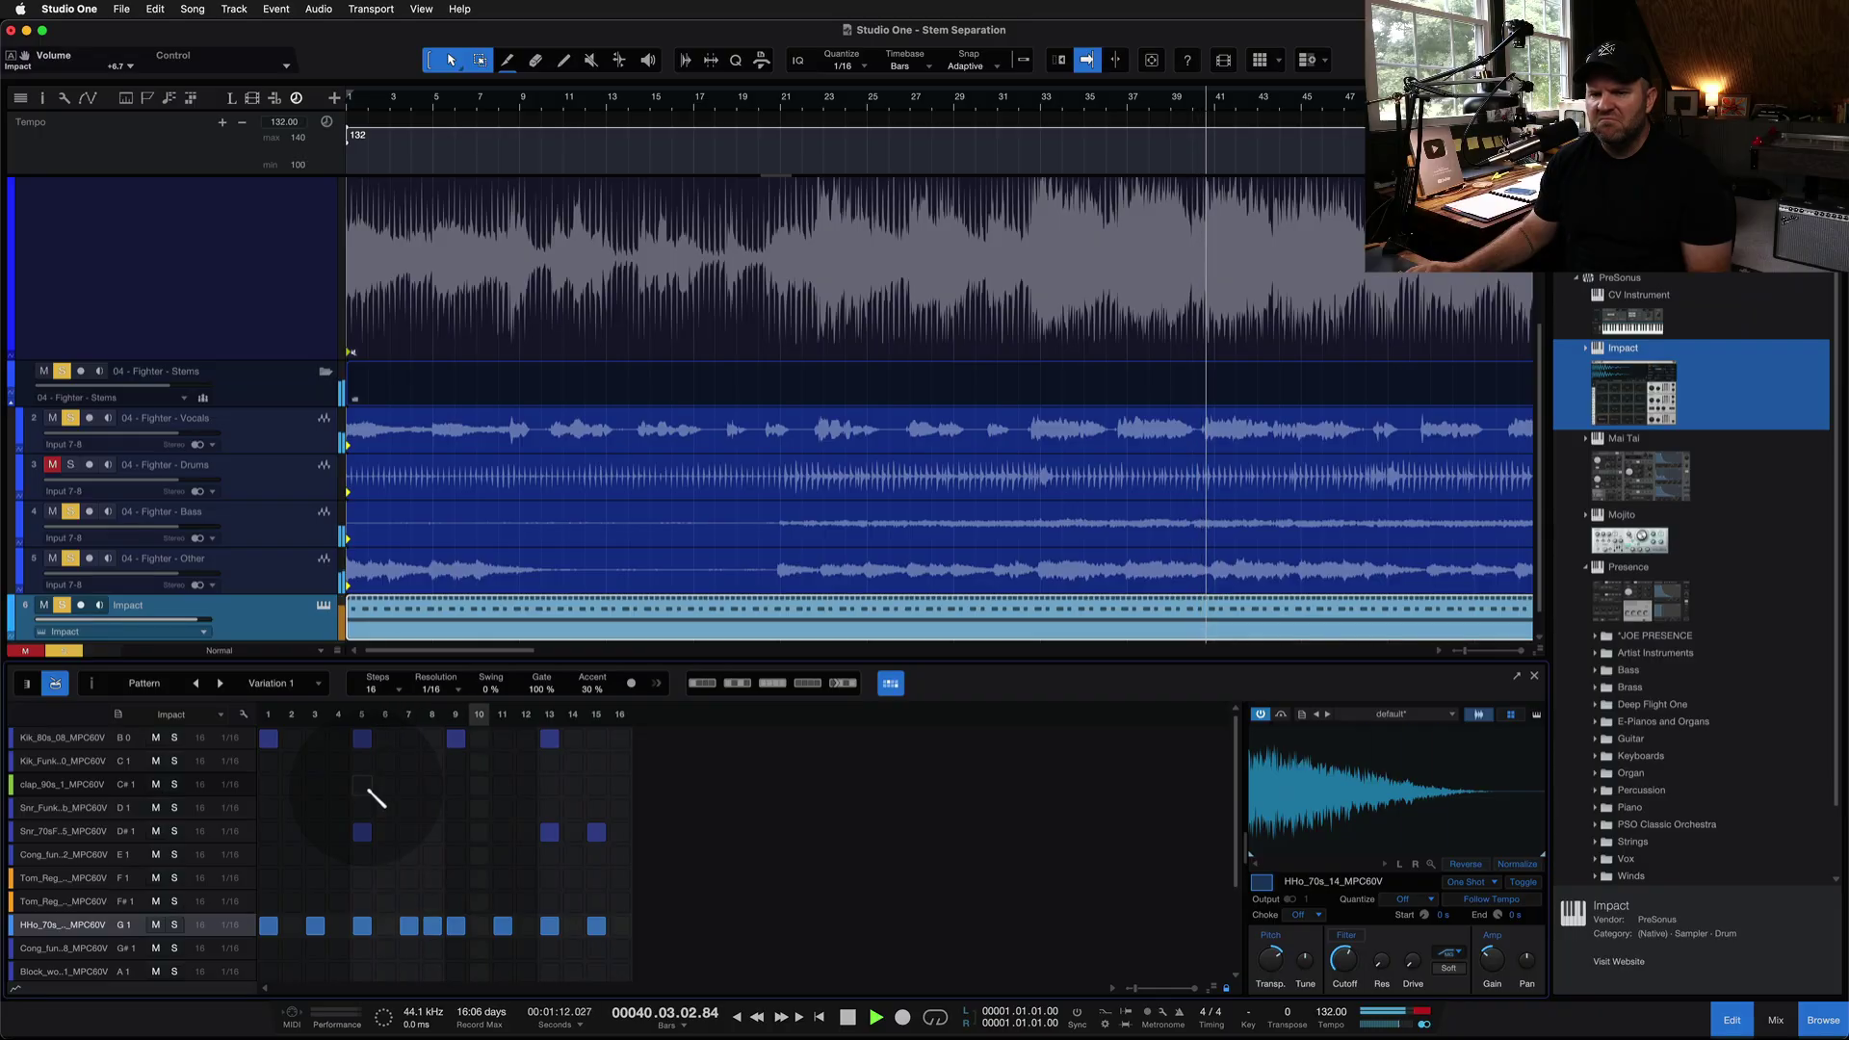
Add clap hits on steps 1, 5, 9, 13 and 15
{"action": "left_click", "coordinate": [362, 784]}
{"action": "left_click", "coordinate": [549, 784]}
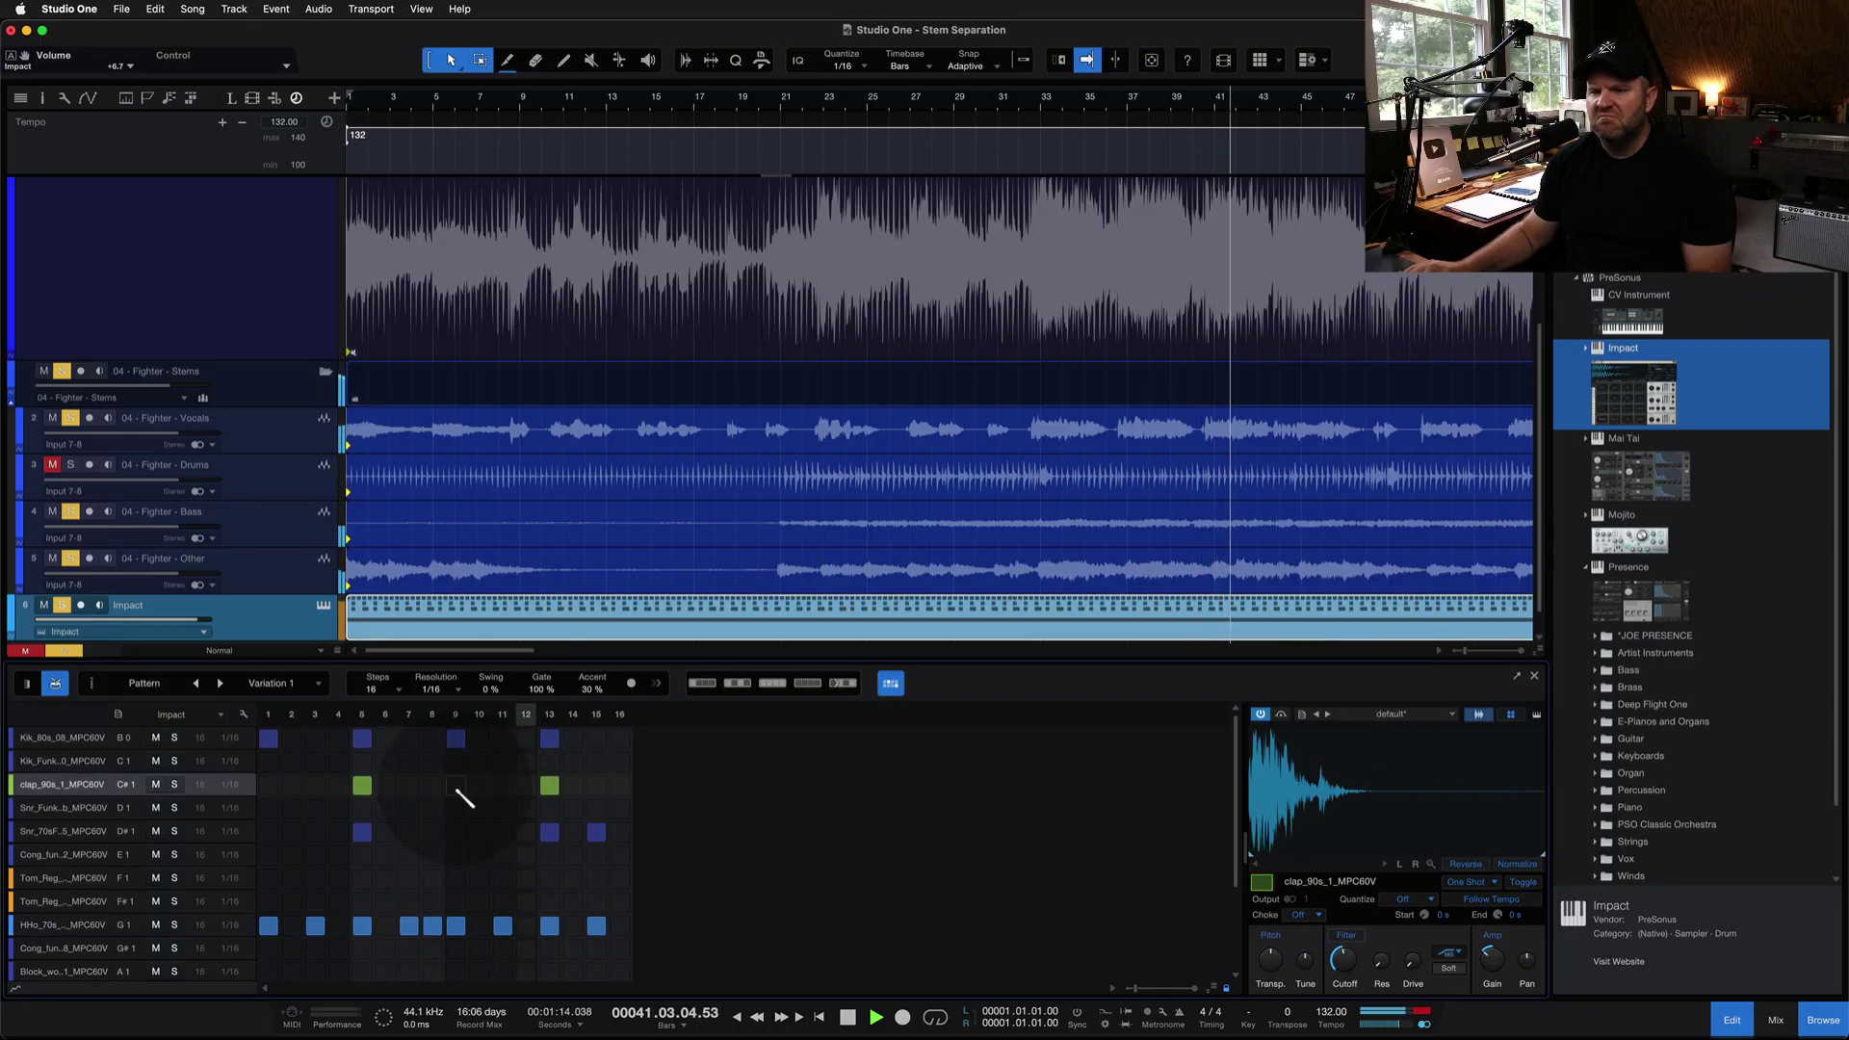
{"action": "left_click", "coordinate": [456, 784]}
{"action": "left_click", "coordinate": [268, 784]}
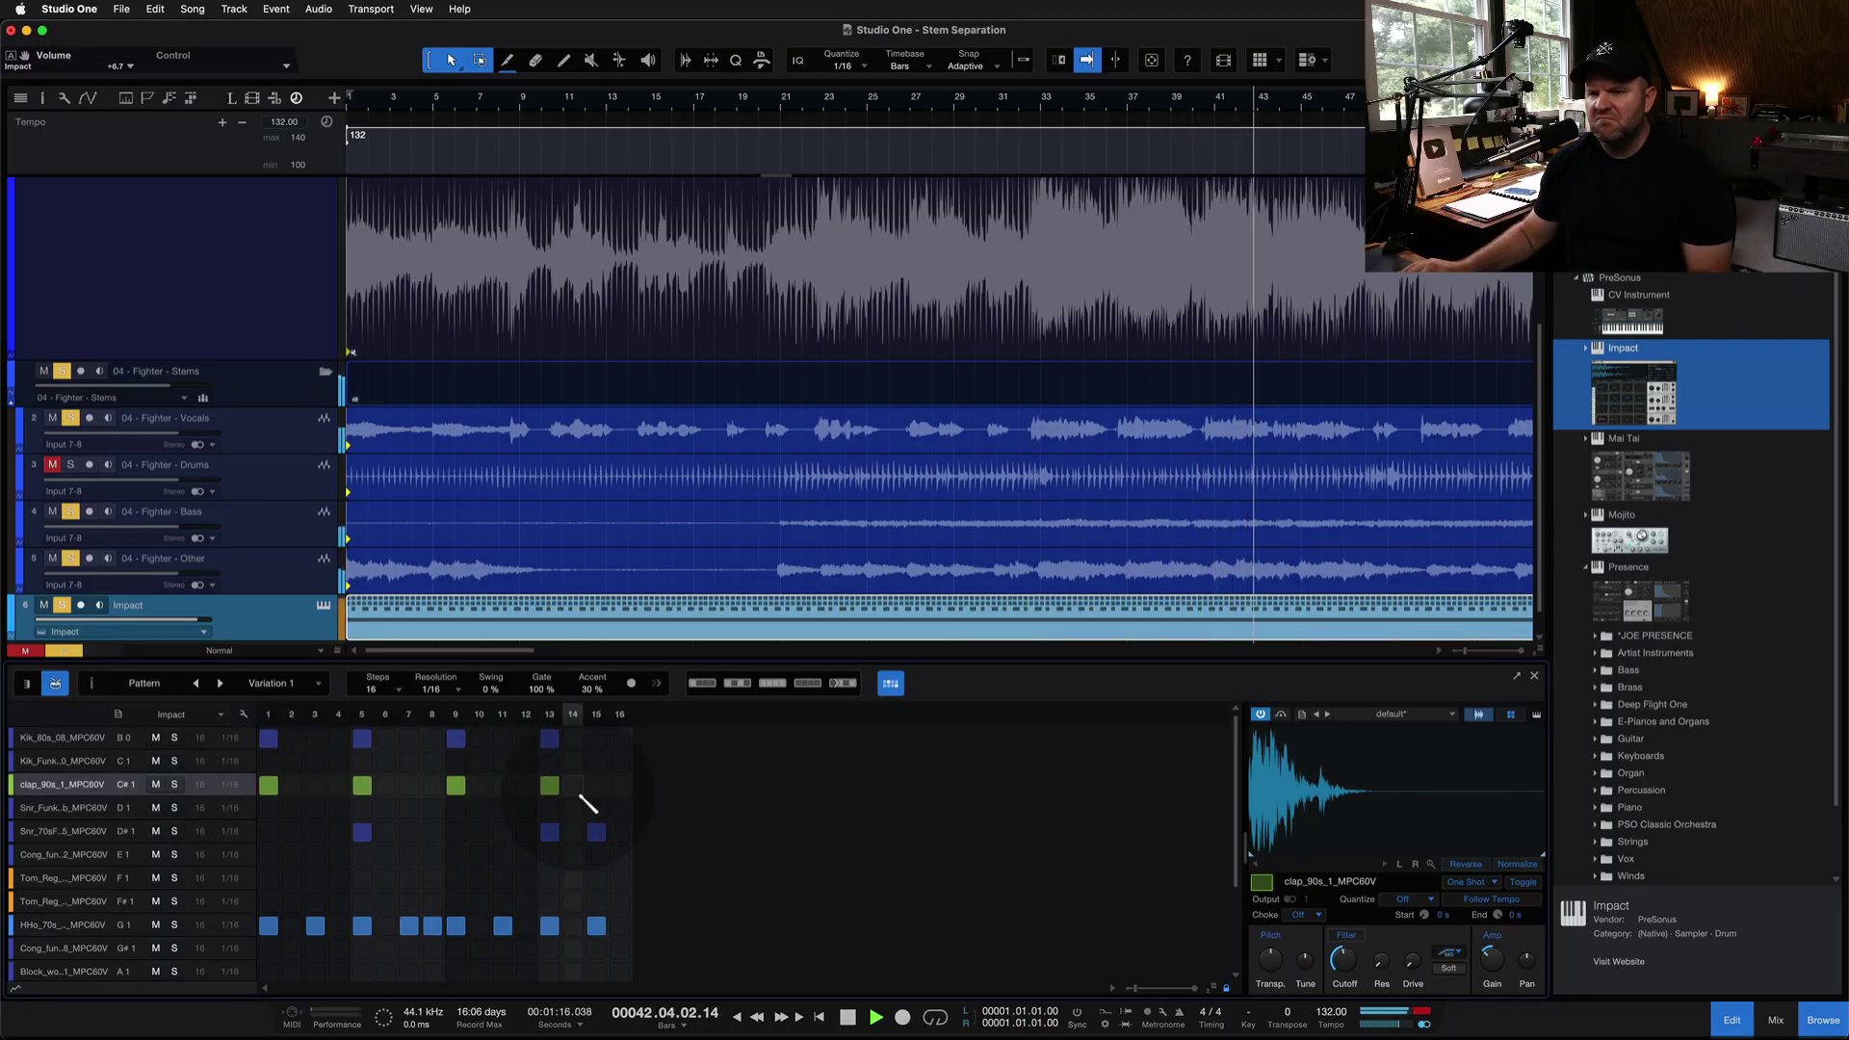
{"action": "left_click", "coordinate": [596, 784]}
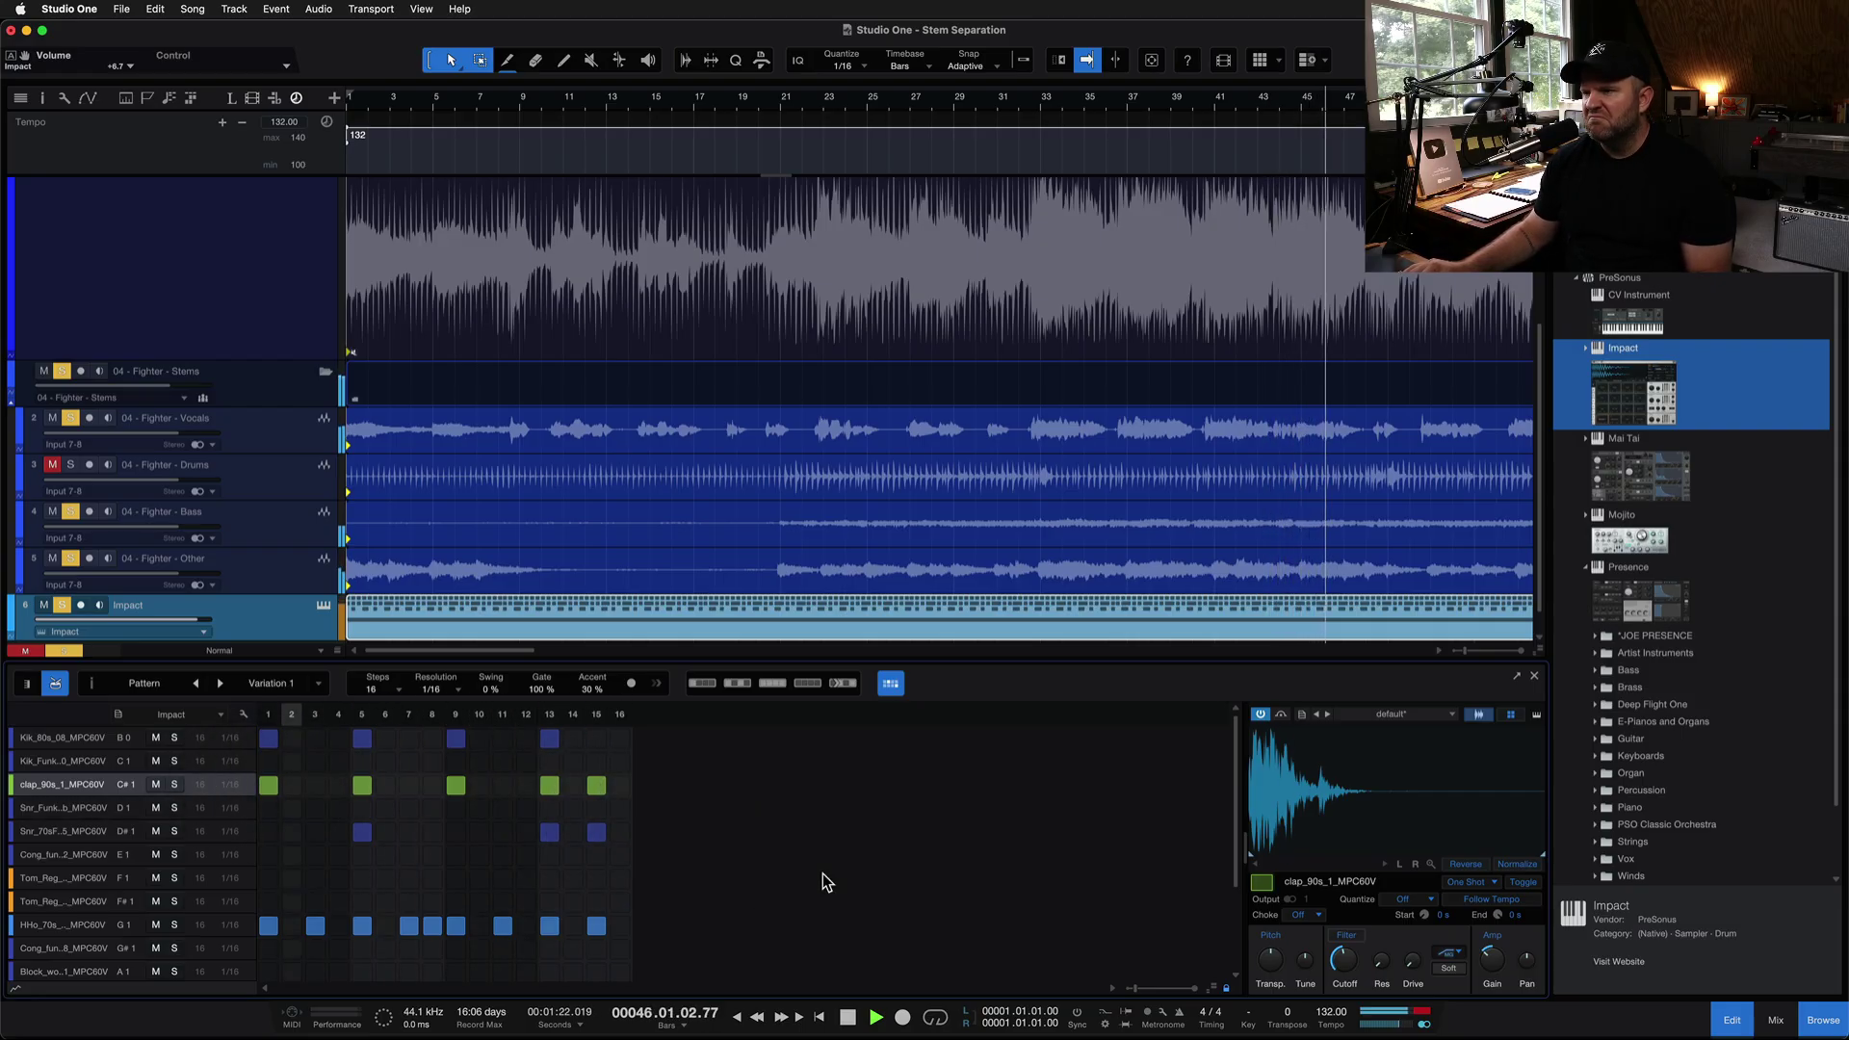
Mute the Bass and Other stems so only Vocals play with Impact, then stop playback
{"action": "left_click", "coordinate": [248, 481]}
{"action": "left_click", "coordinate": [280, 575]}
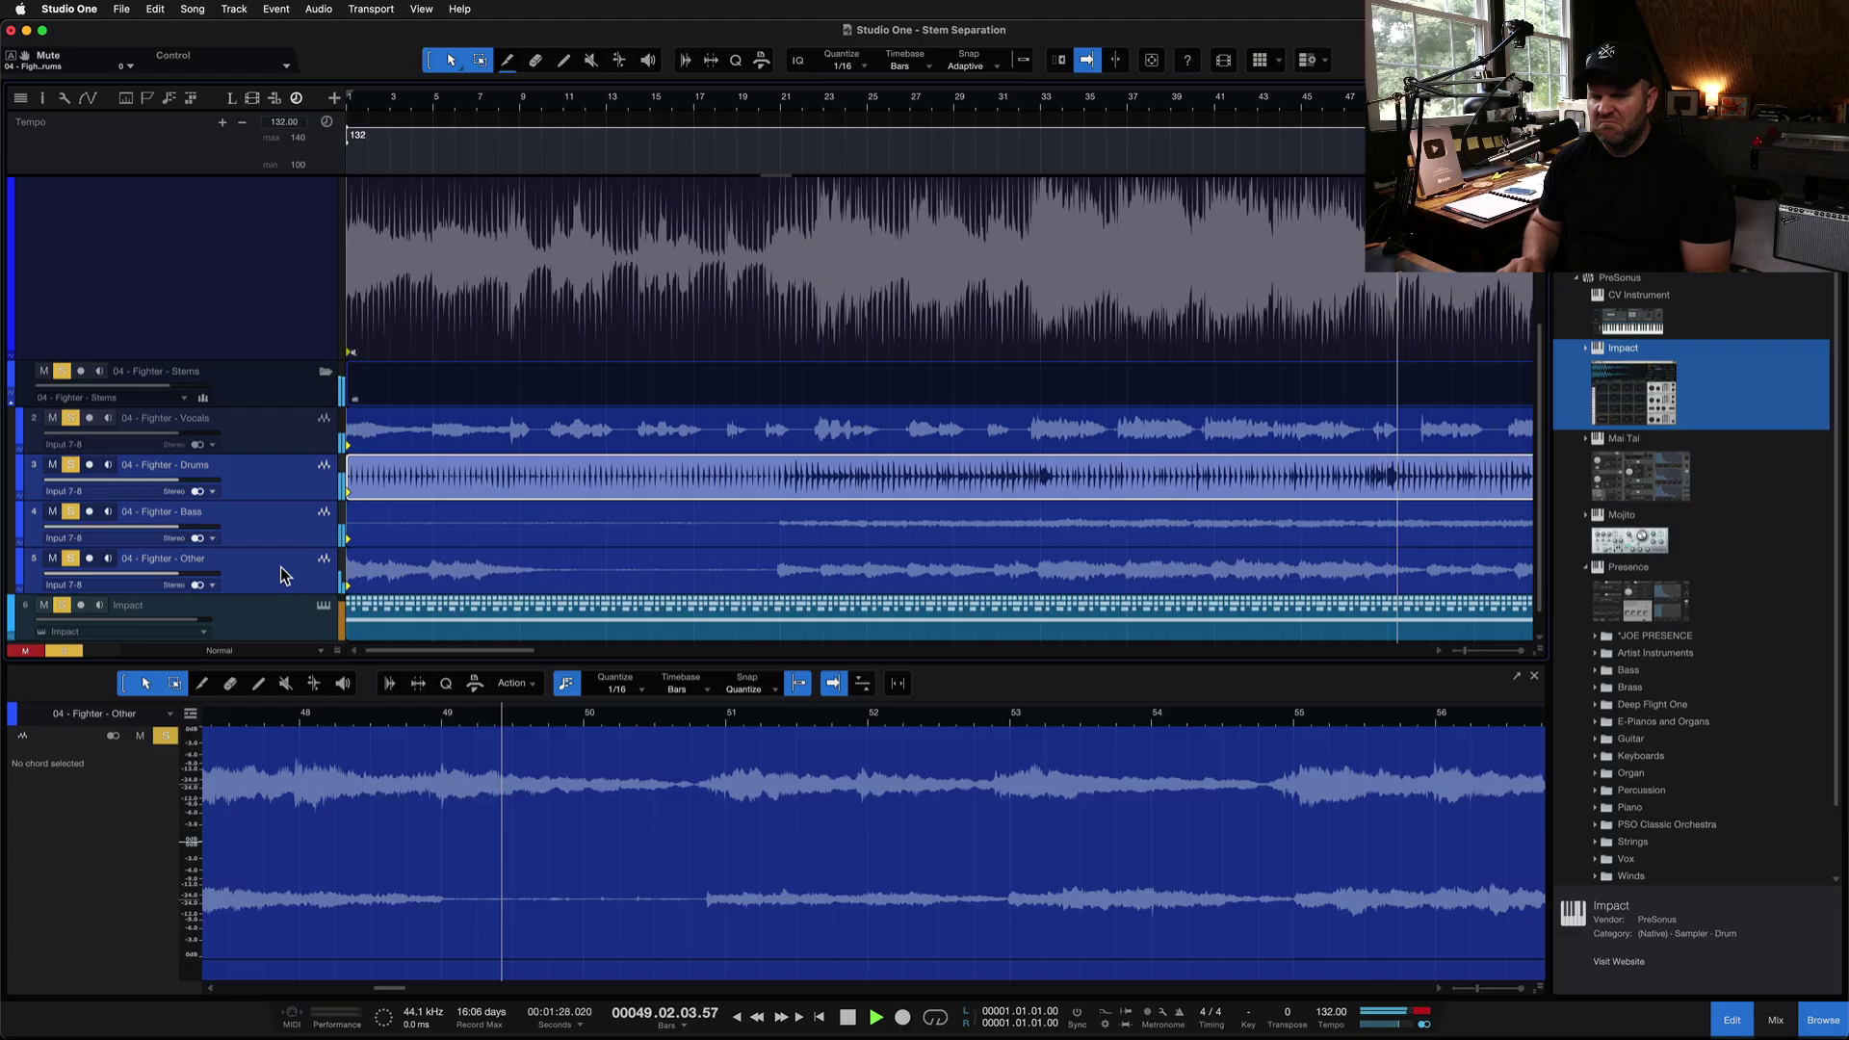
{"action": "key", "text": "m"}
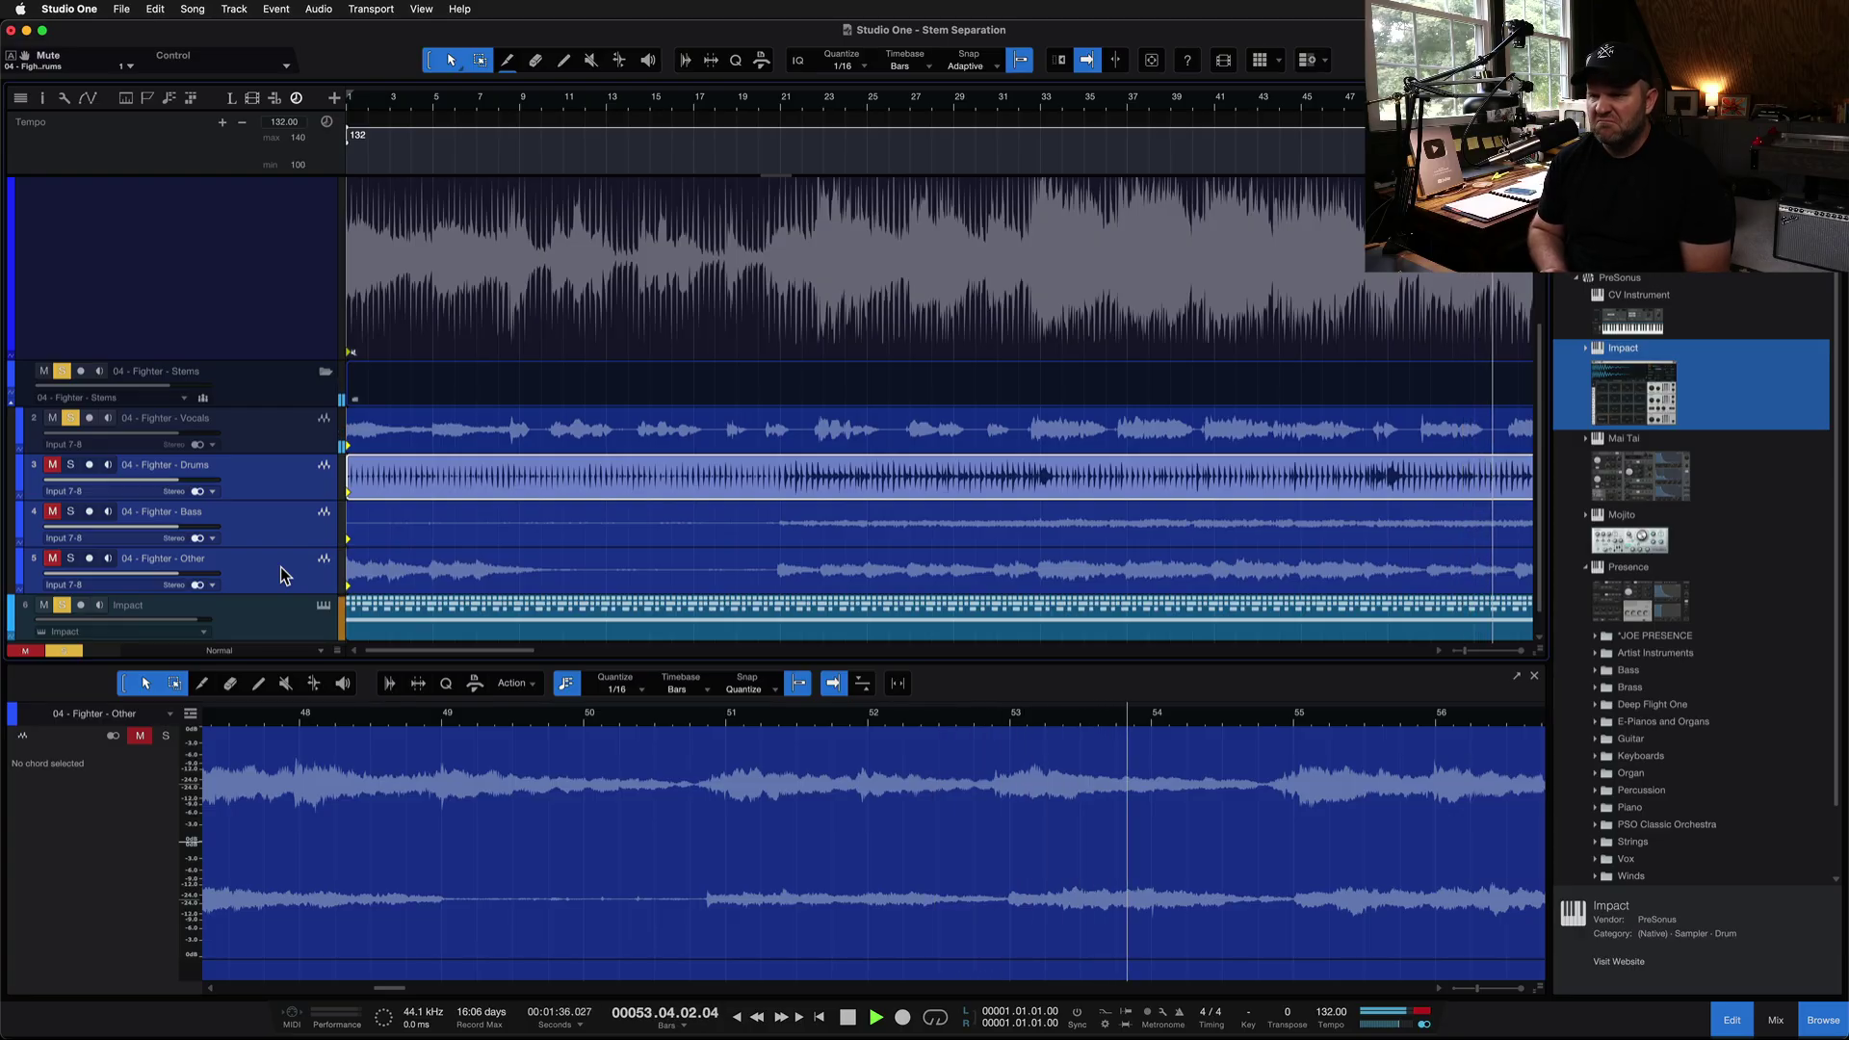
{"action": "key", "text": "space"}
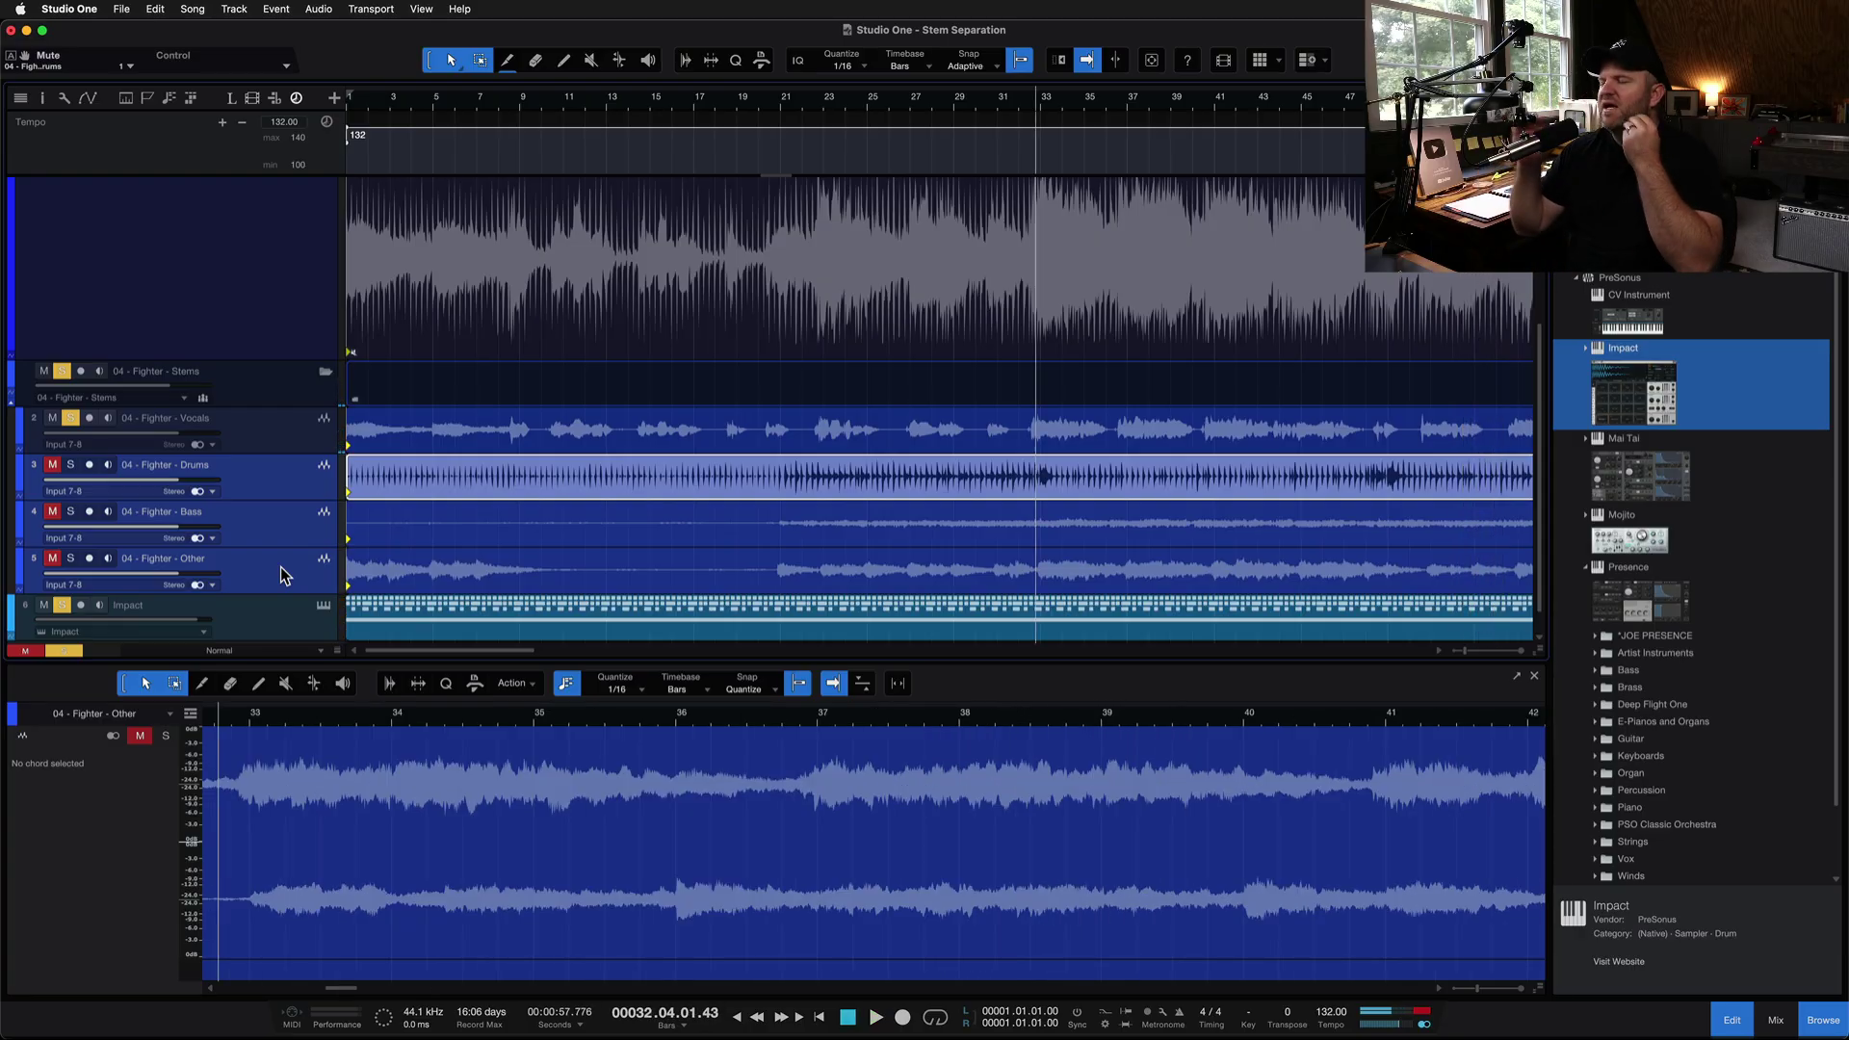